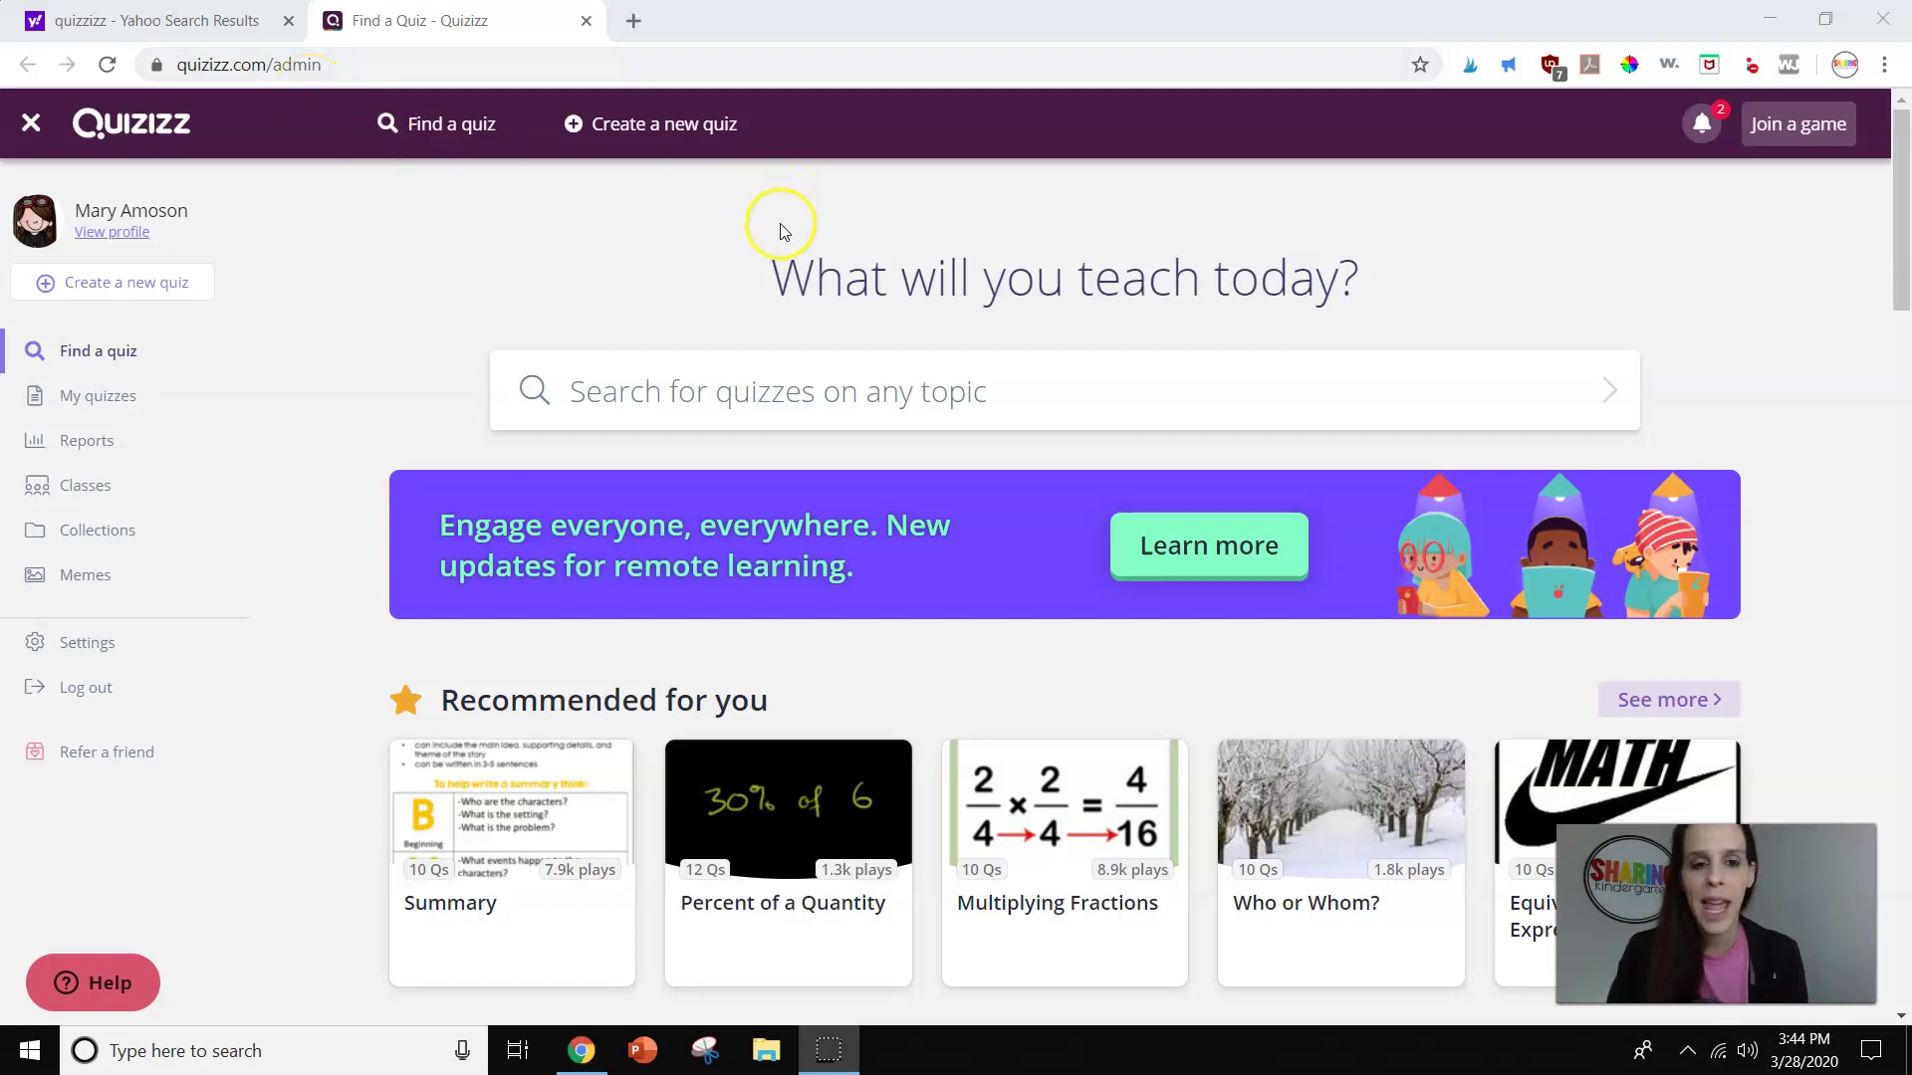
Start a new quiz named 'Addition' and assign it to the Math - K class
{"action": "left_click", "coordinate": [652, 134]}
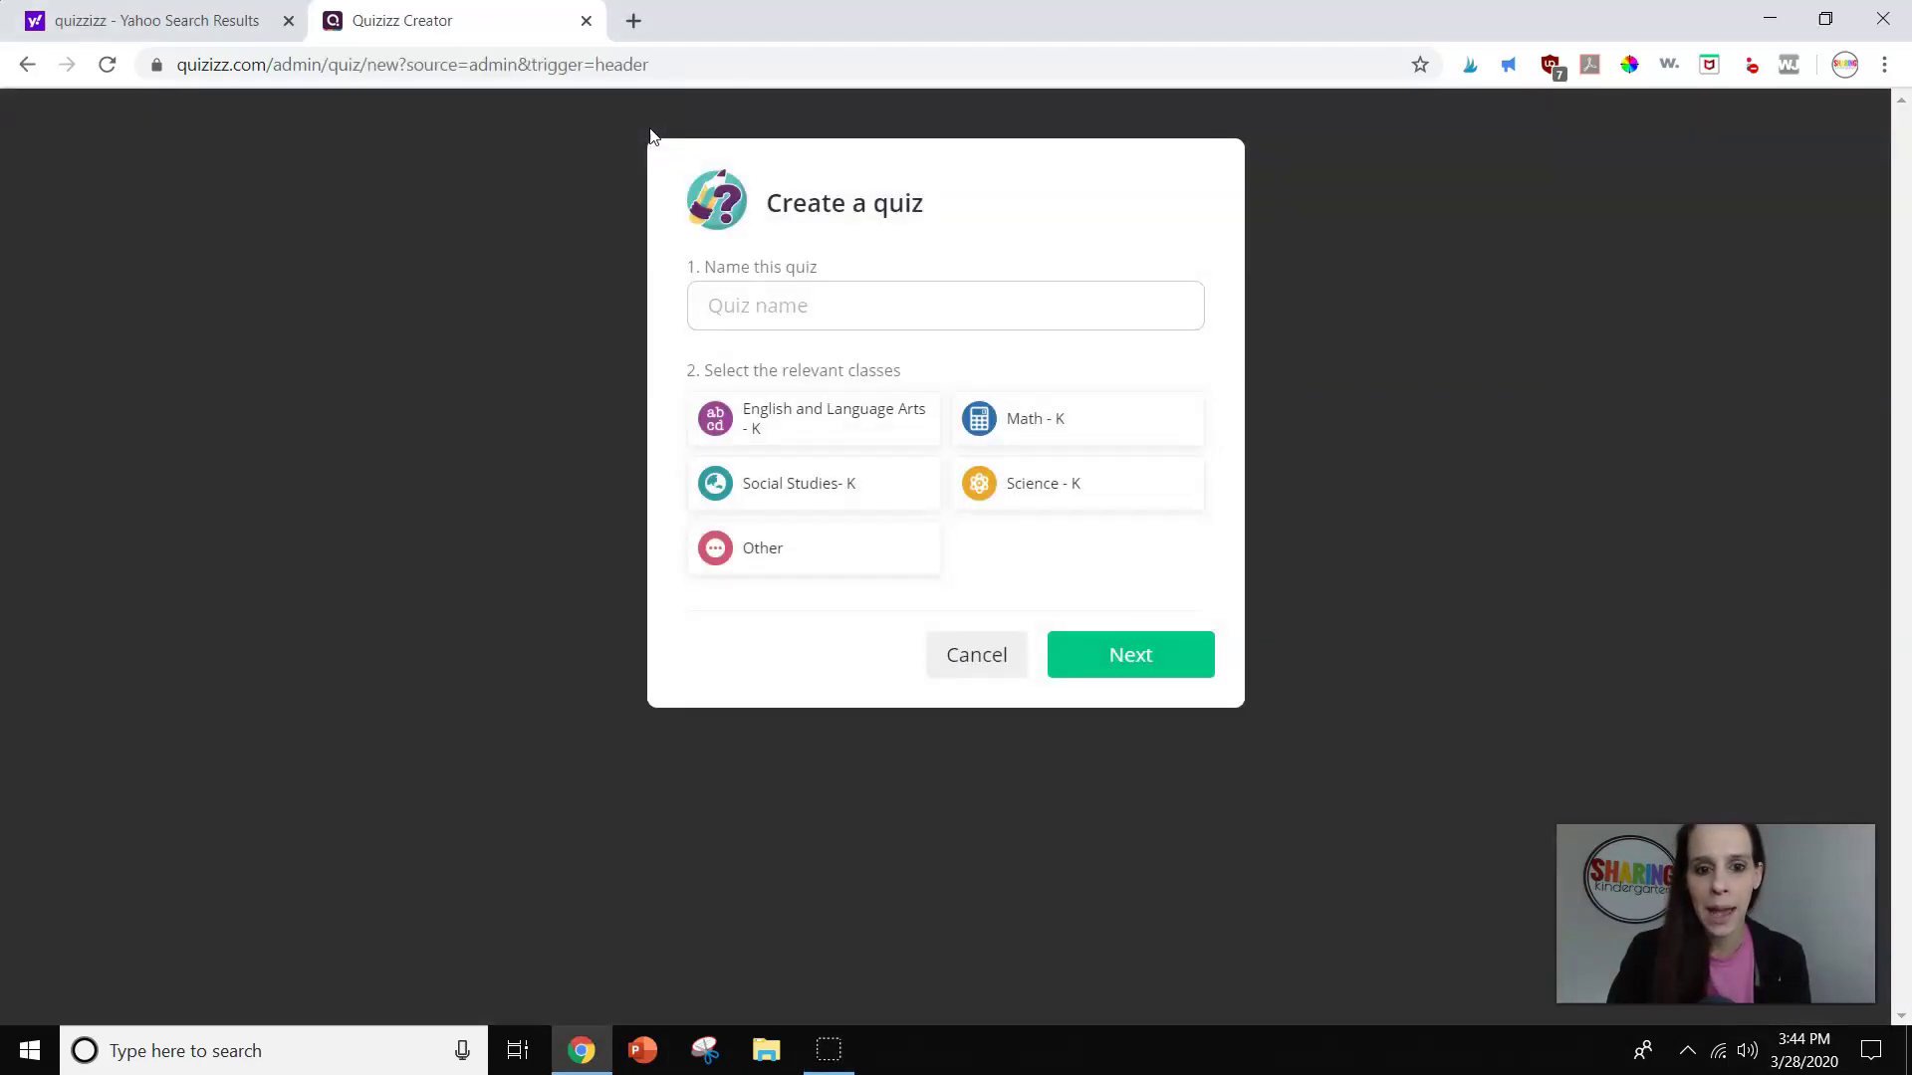
{"action": "left_click", "coordinate": [862, 297]}
{"action": "type", "text": "Adi"}
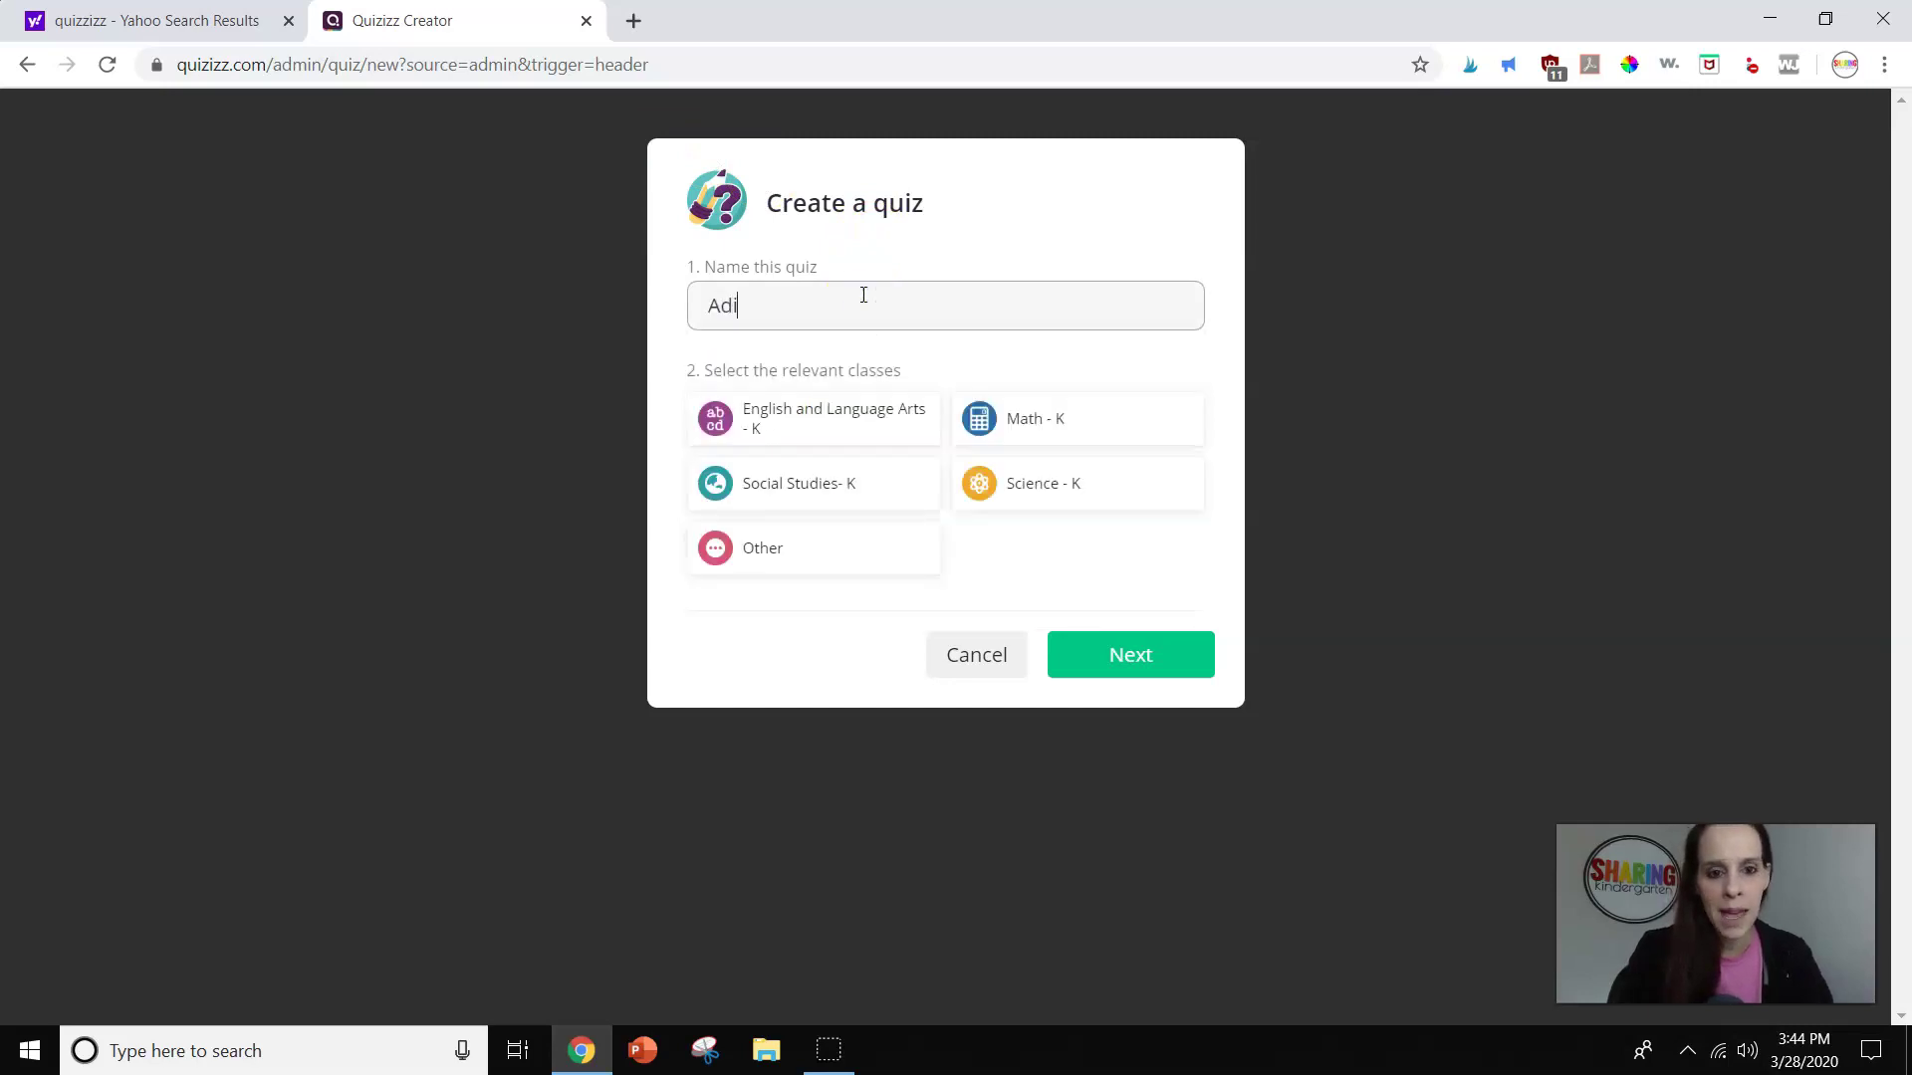
{"action": "key", "text": "BackSpace"}
{"action": "type", "text": "dition"}
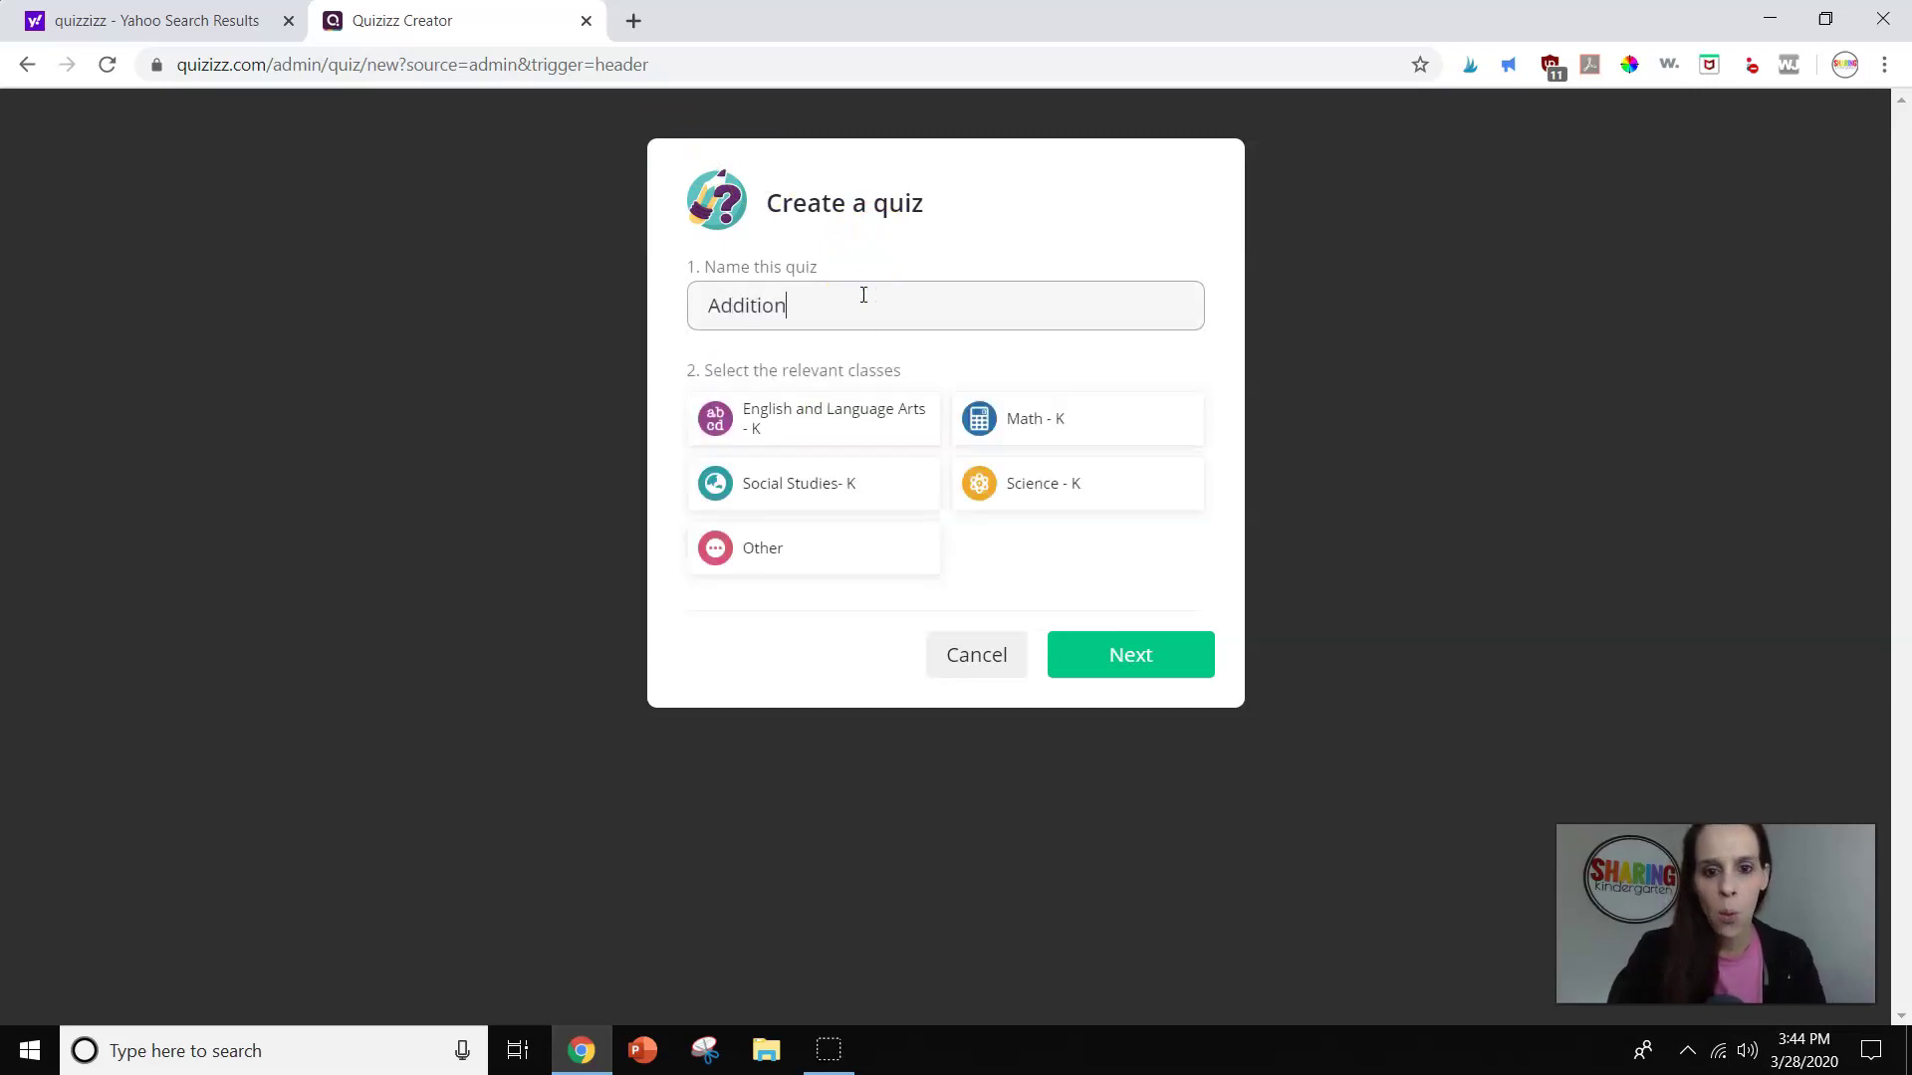
{"action": "left_click", "coordinate": [1048, 423]}
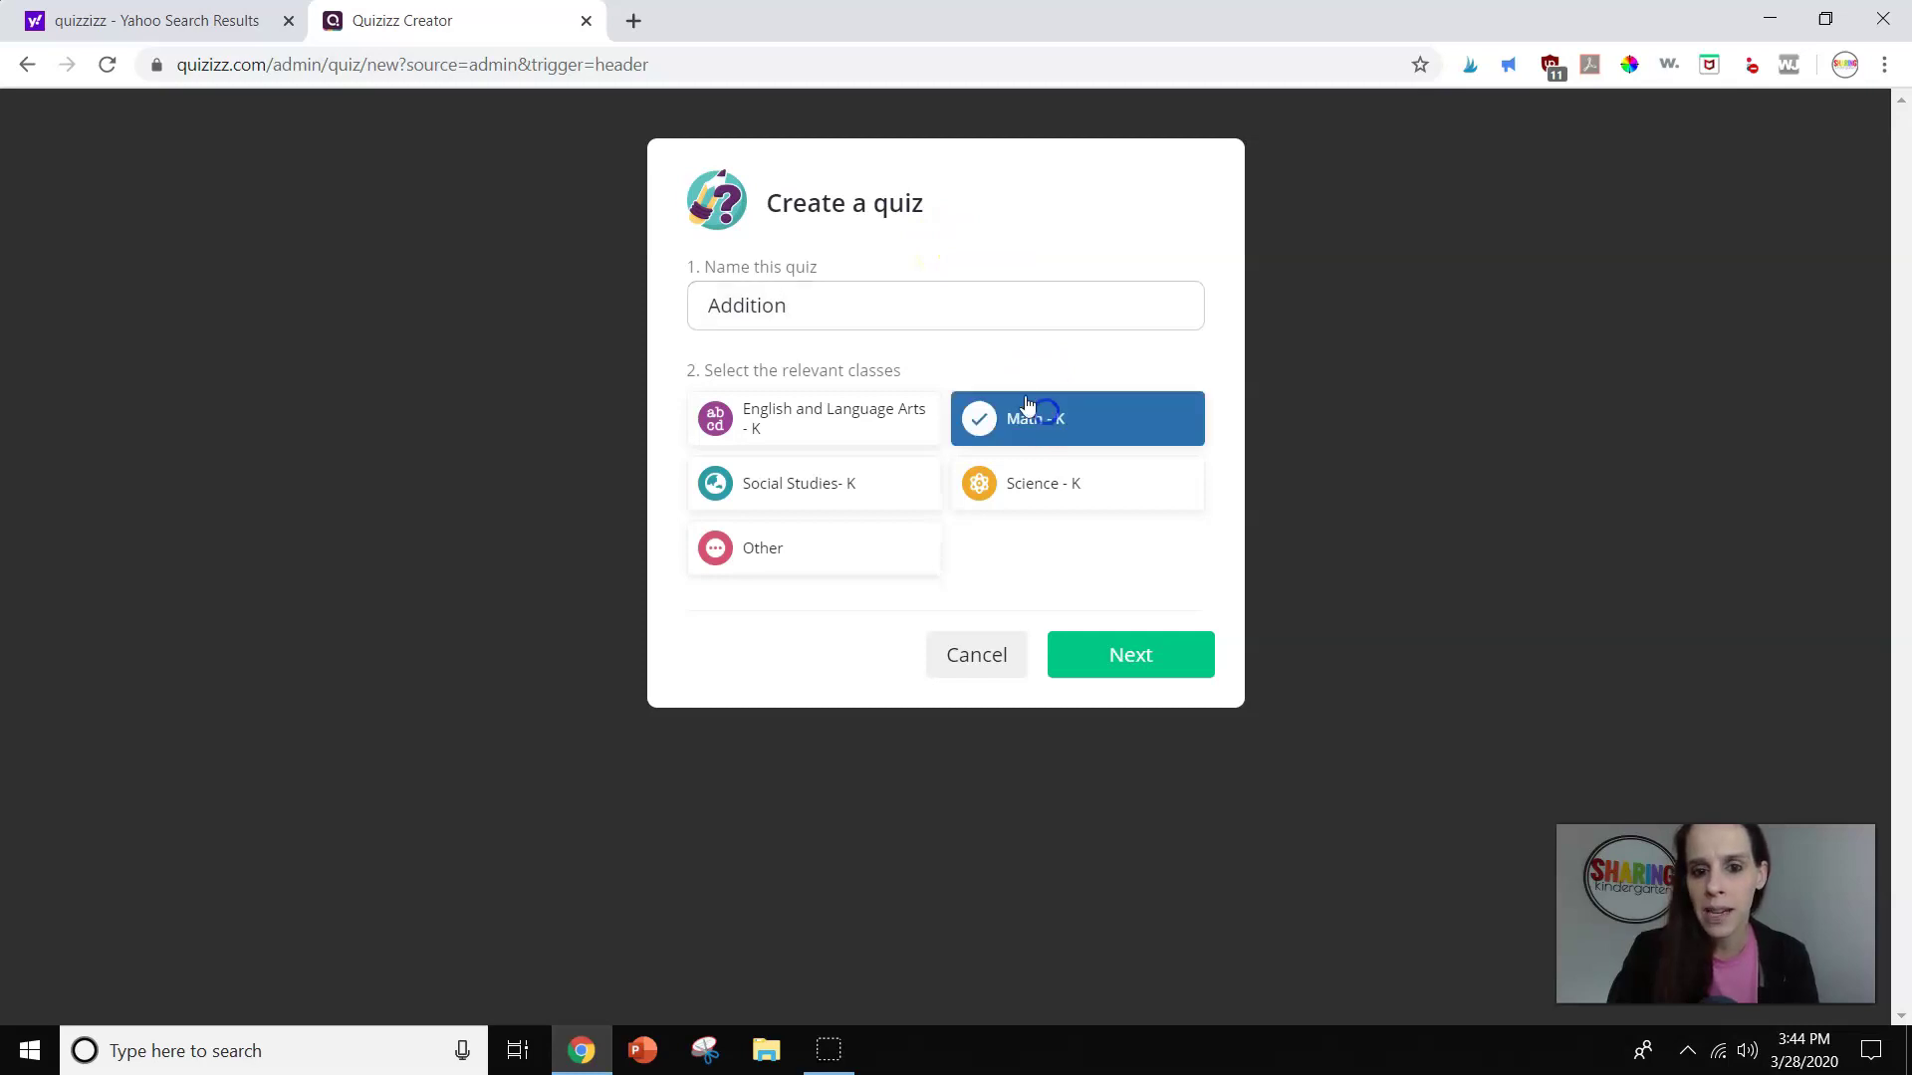
Confirm the Addition quiz details so its empty editor loads
{"action": "left_click", "coordinate": [1173, 659]}
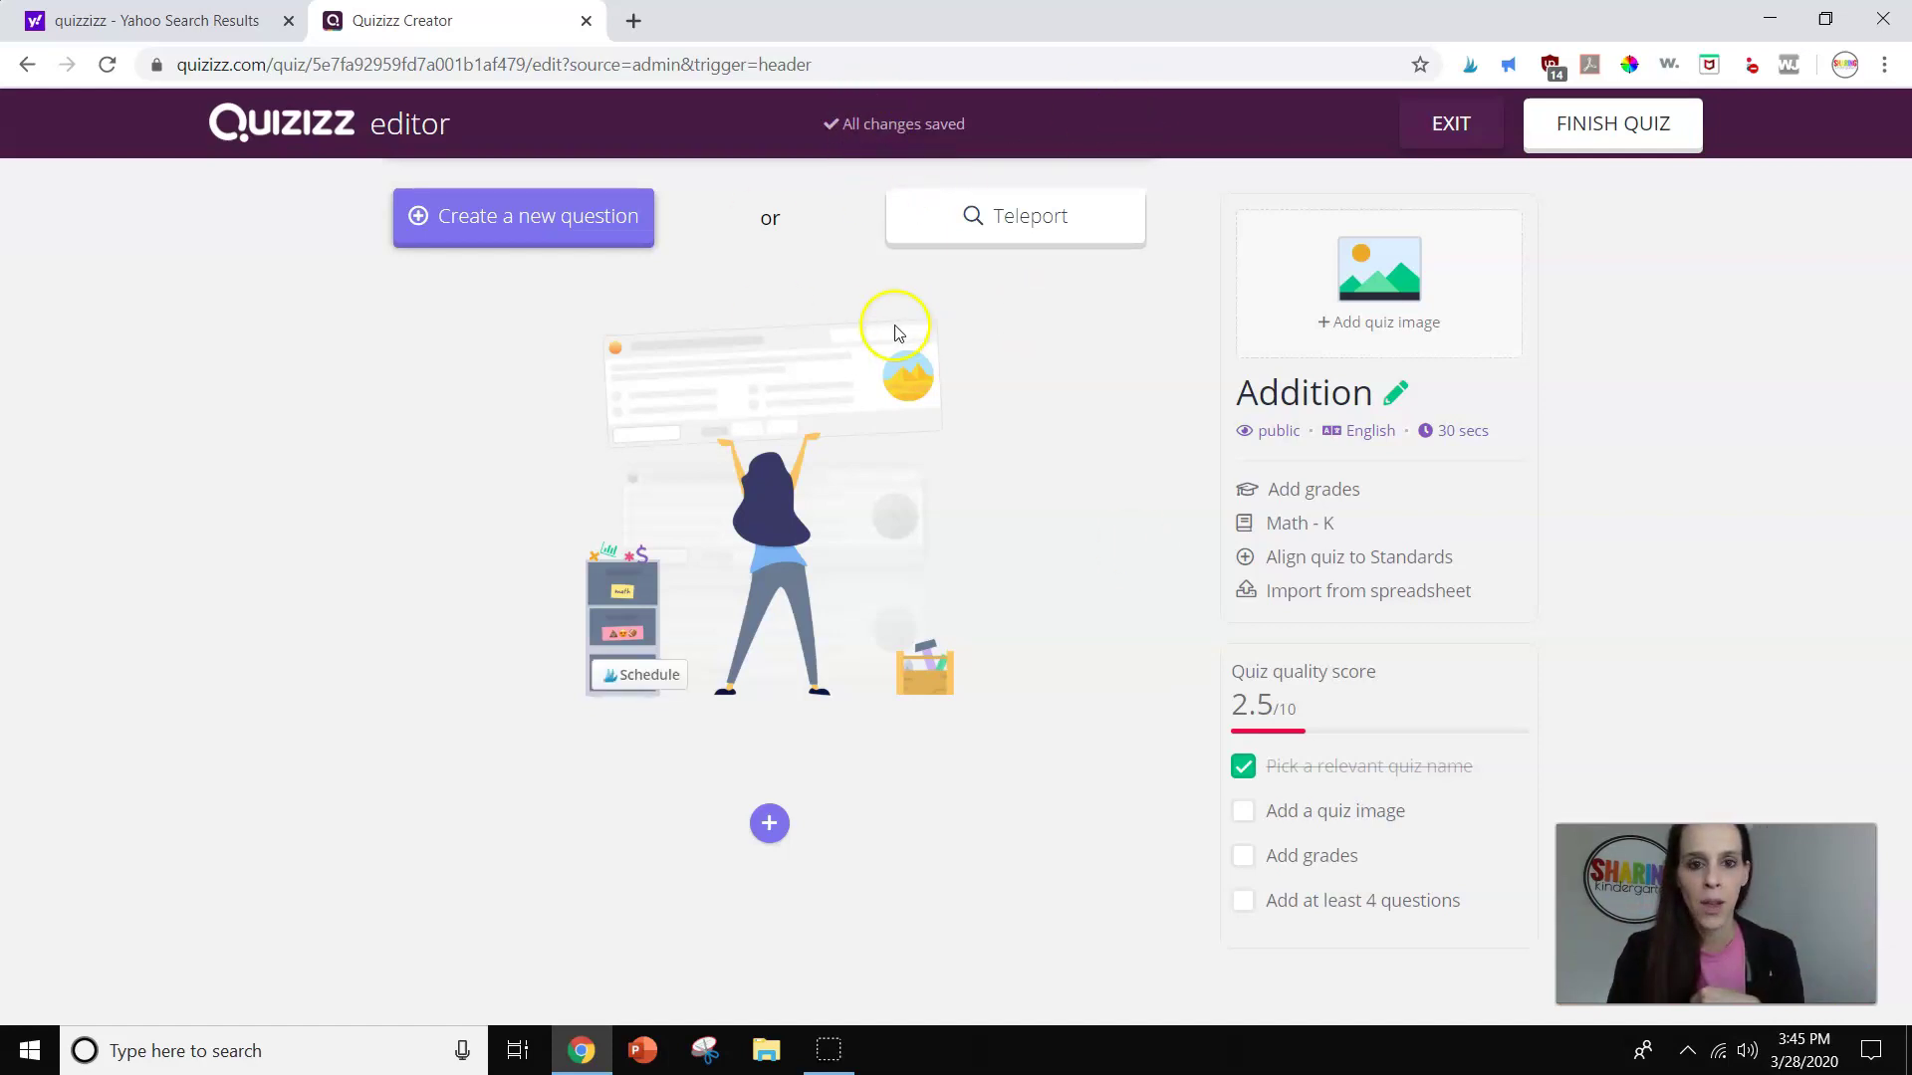
Create Question 1 as a single-answer question with the text '5+1='
{"action": "left_click", "coordinate": [556, 221]}
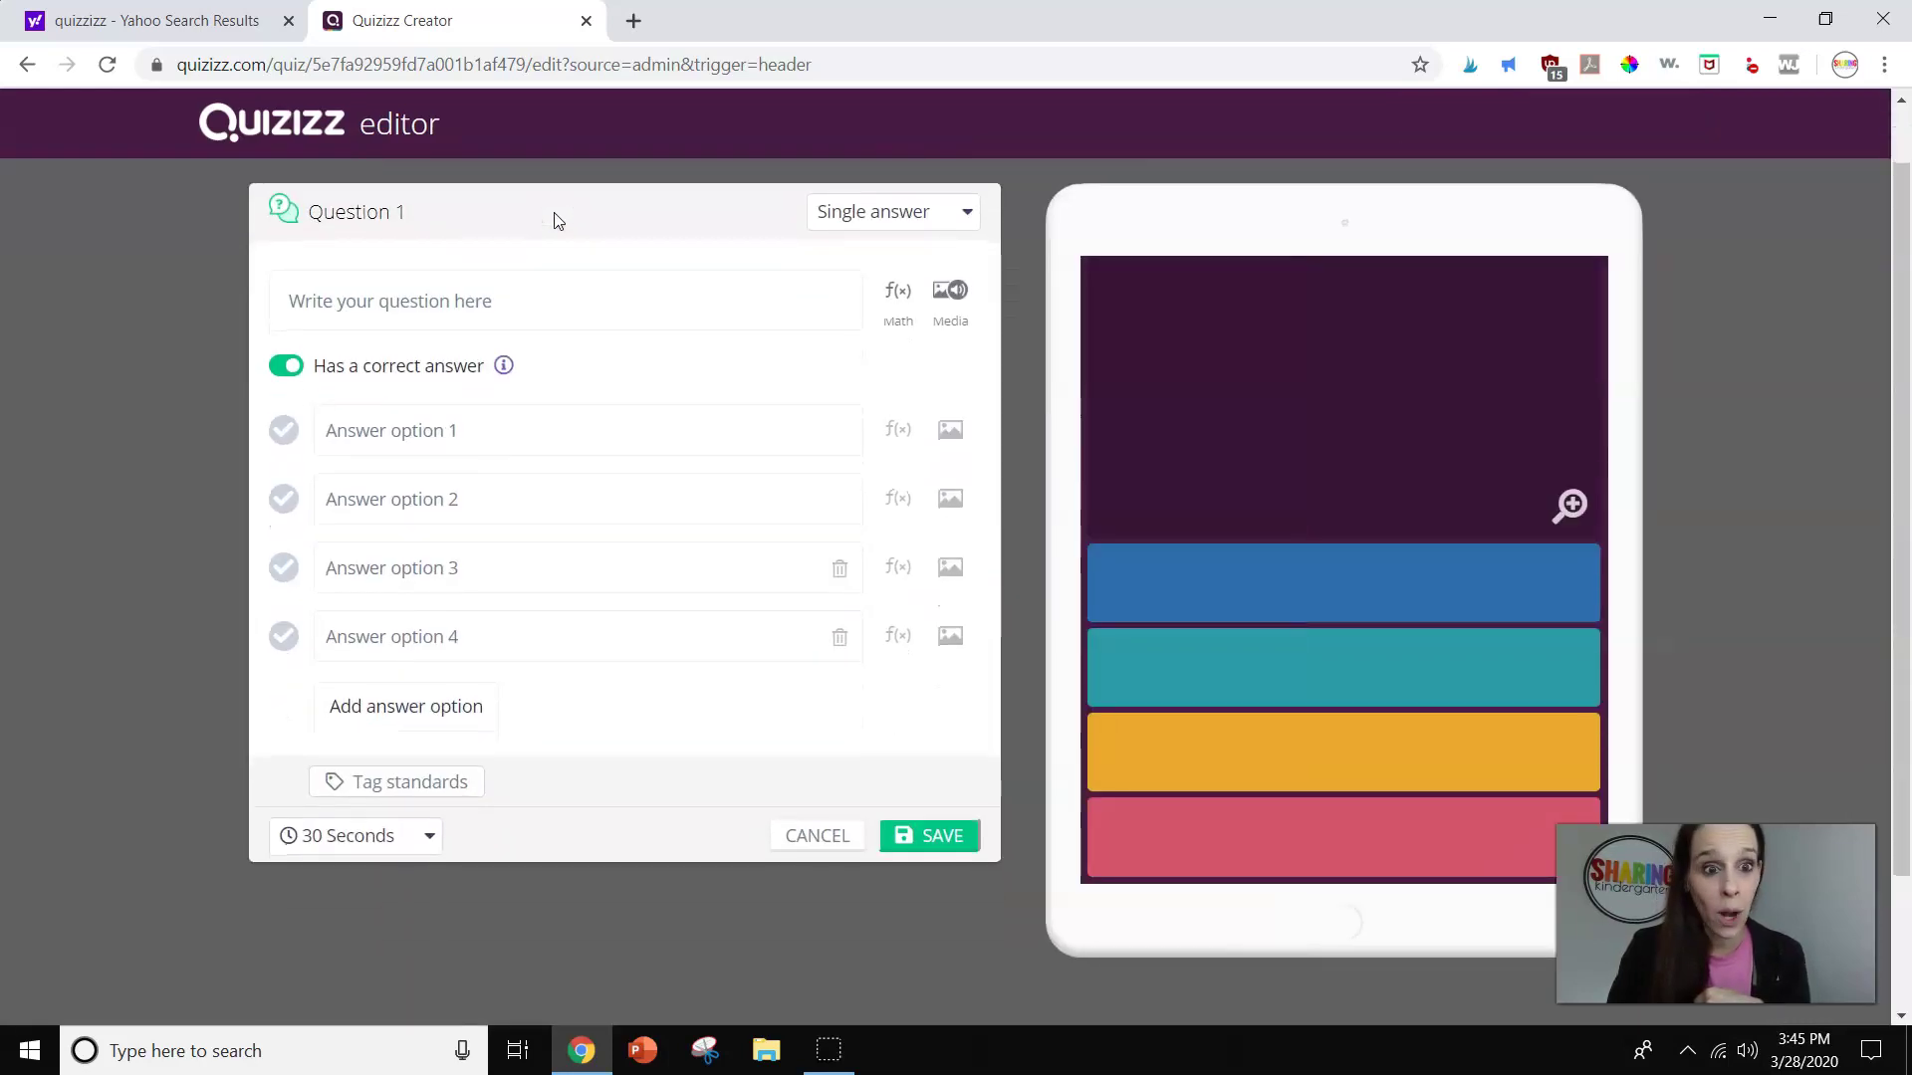
{"action": "left_click", "coordinate": [533, 296]}
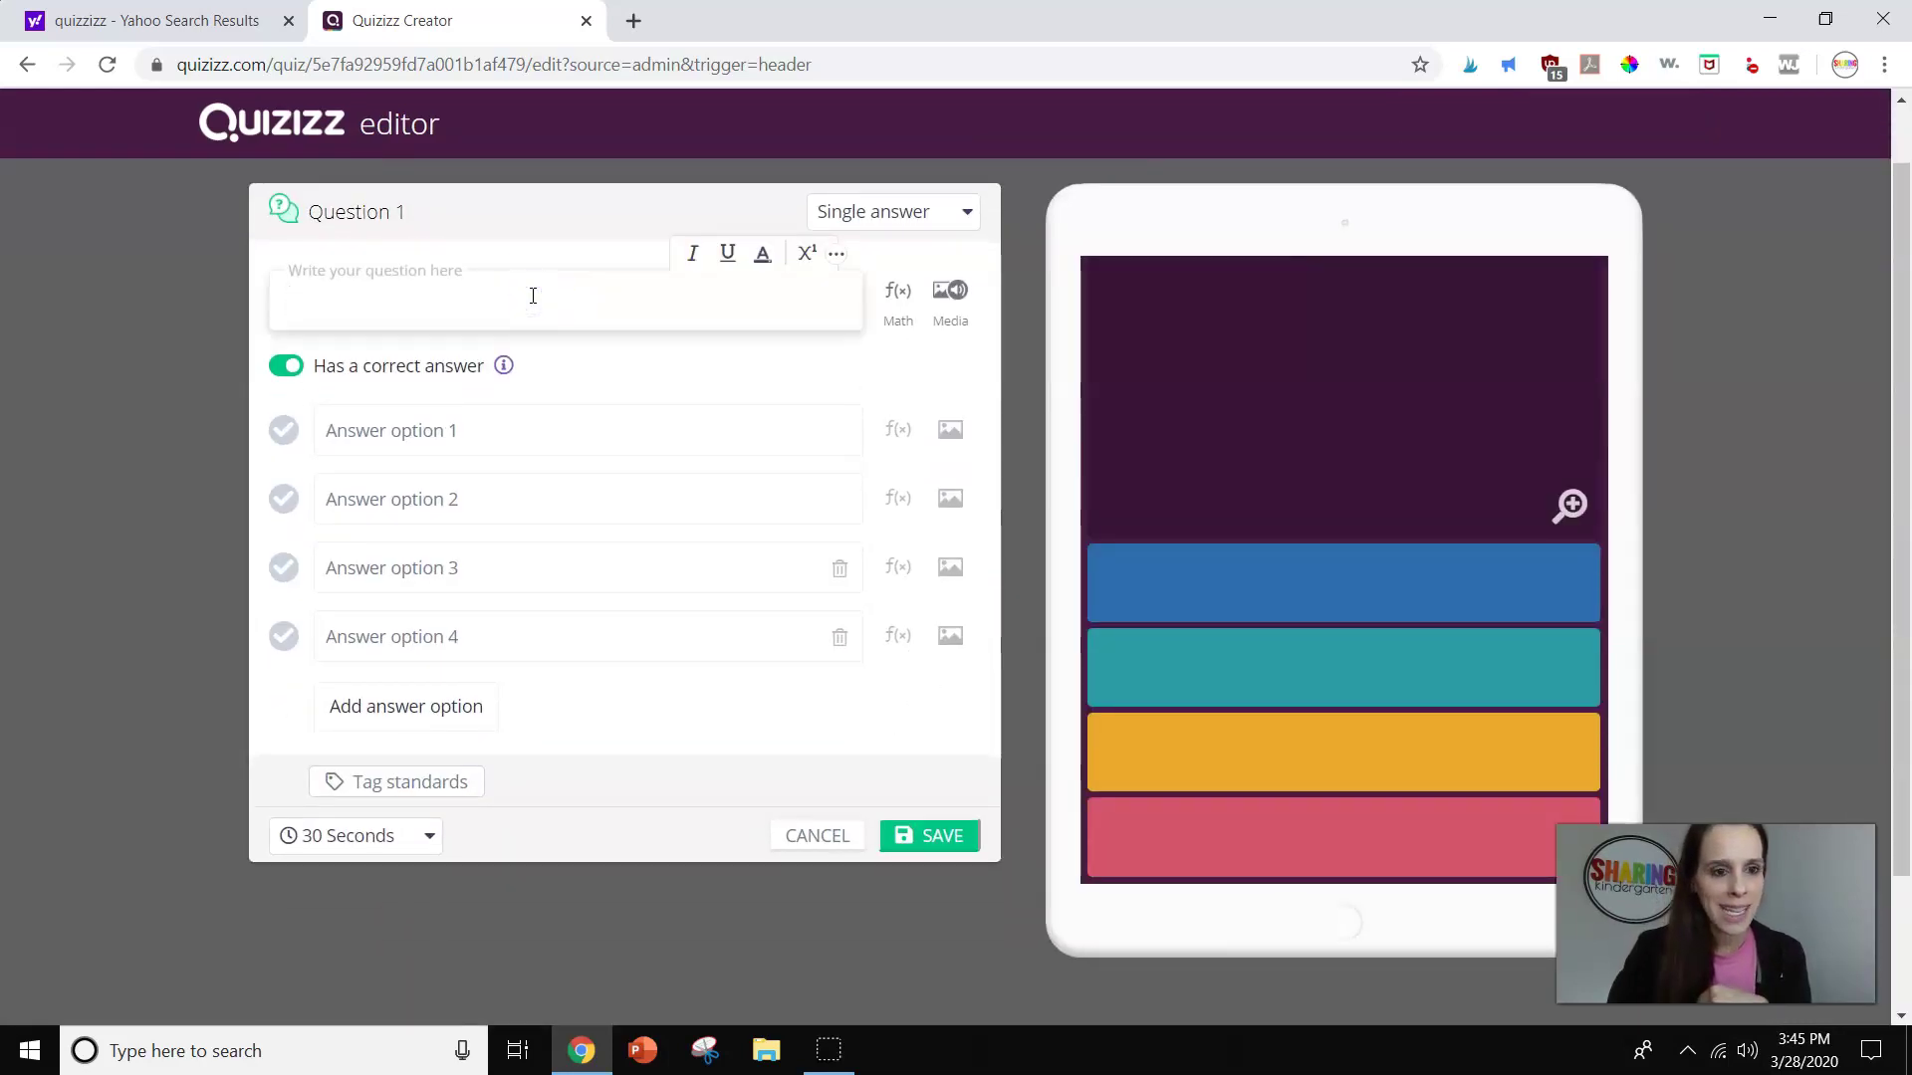
{"action": "left_click", "coordinate": [967, 213]}
{"action": "left_click", "coordinate": [971, 217]}
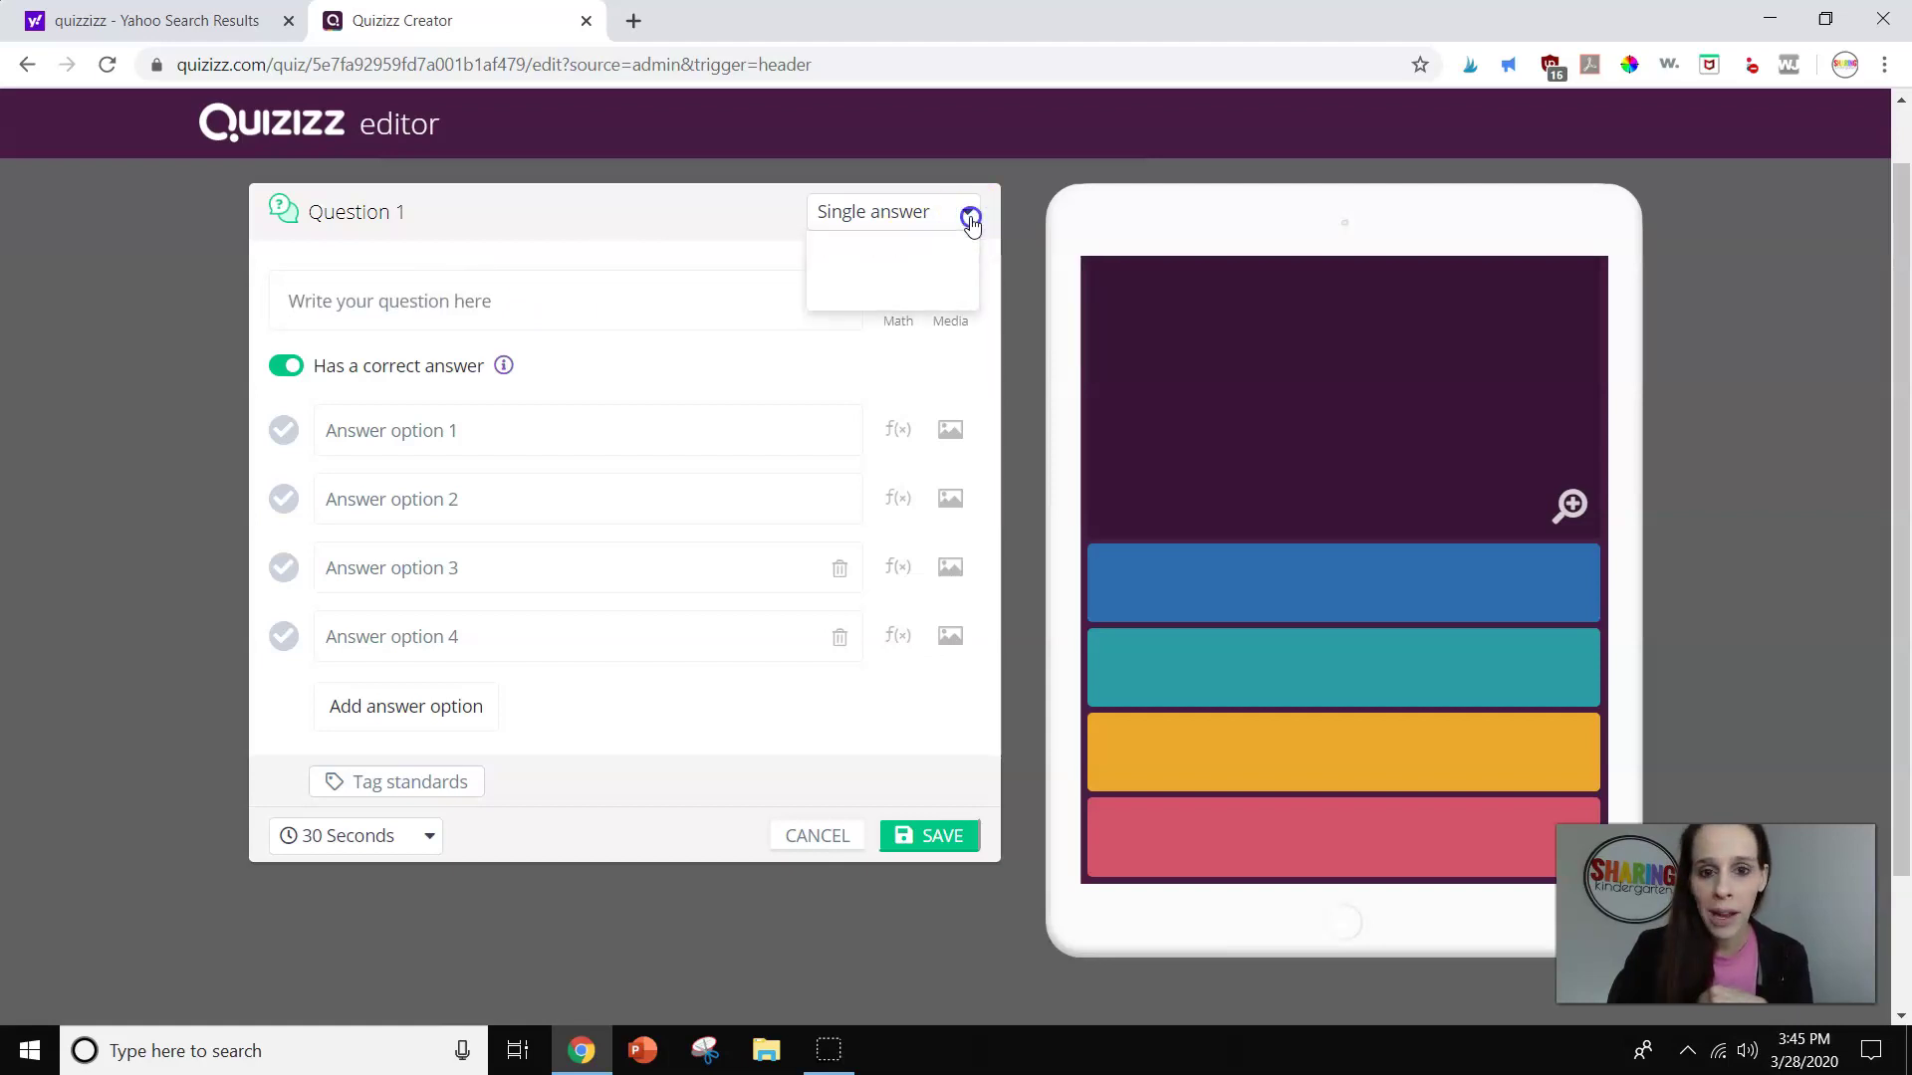
{"action": "left_click", "coordinate": [540, 304]}
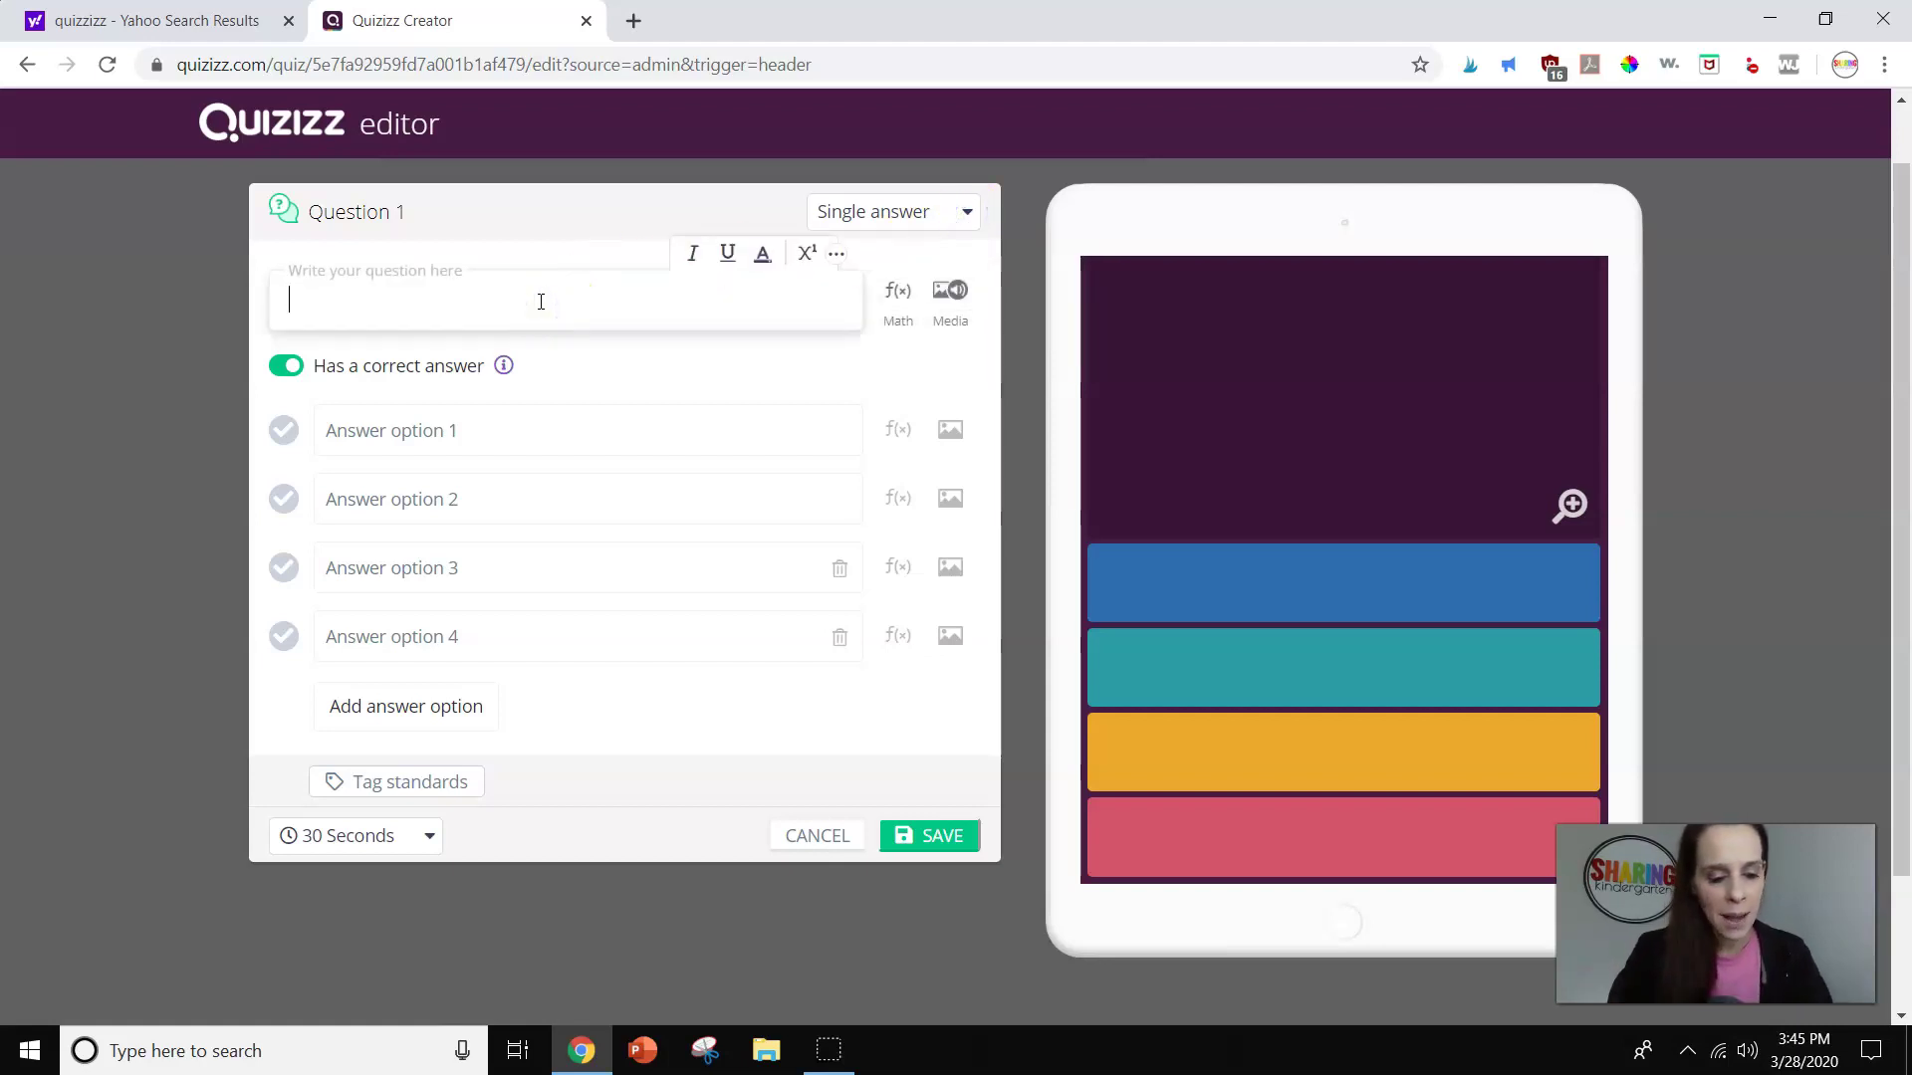
{"action": "type", "text": "5"}
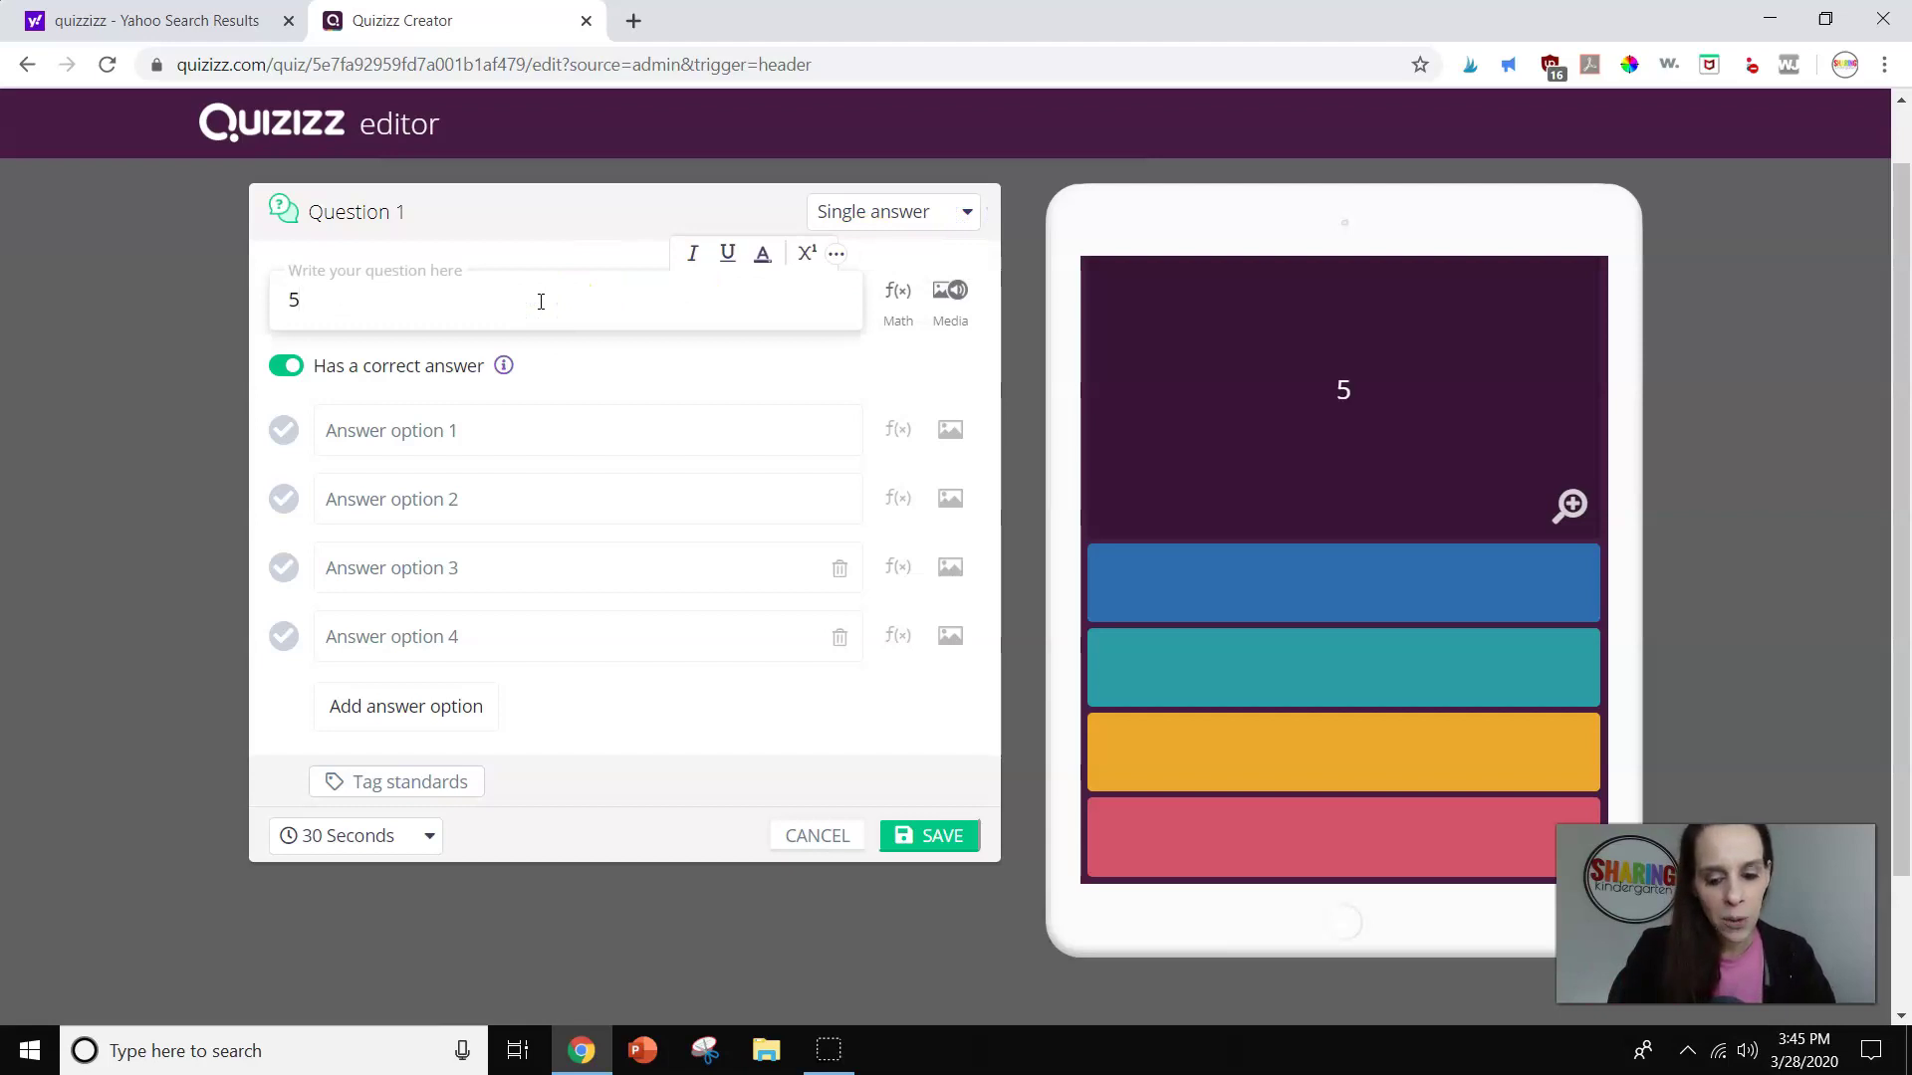
{"action": "type", "text": "+1="}
{"action": "left_click", "coordinate": [687, 221]}
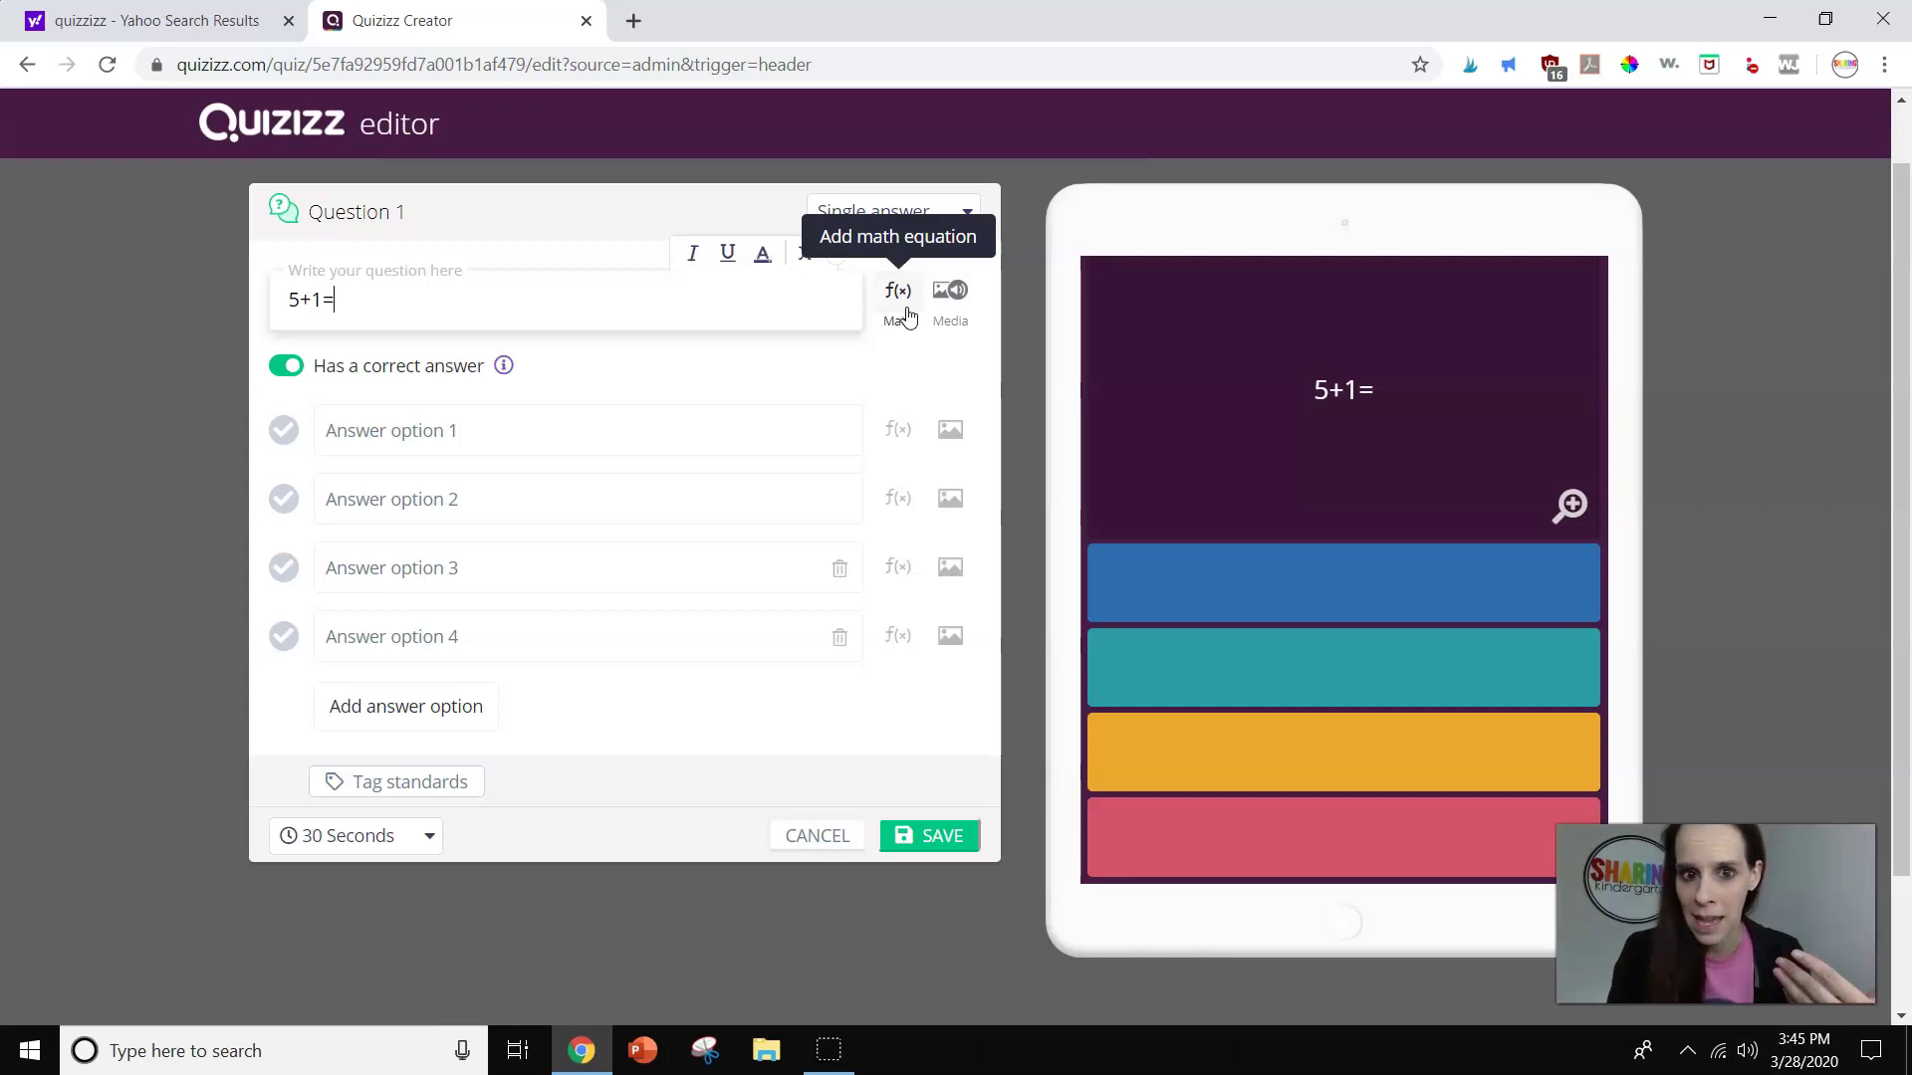
{"action": "left_click", "coordinate": [946, 317]}
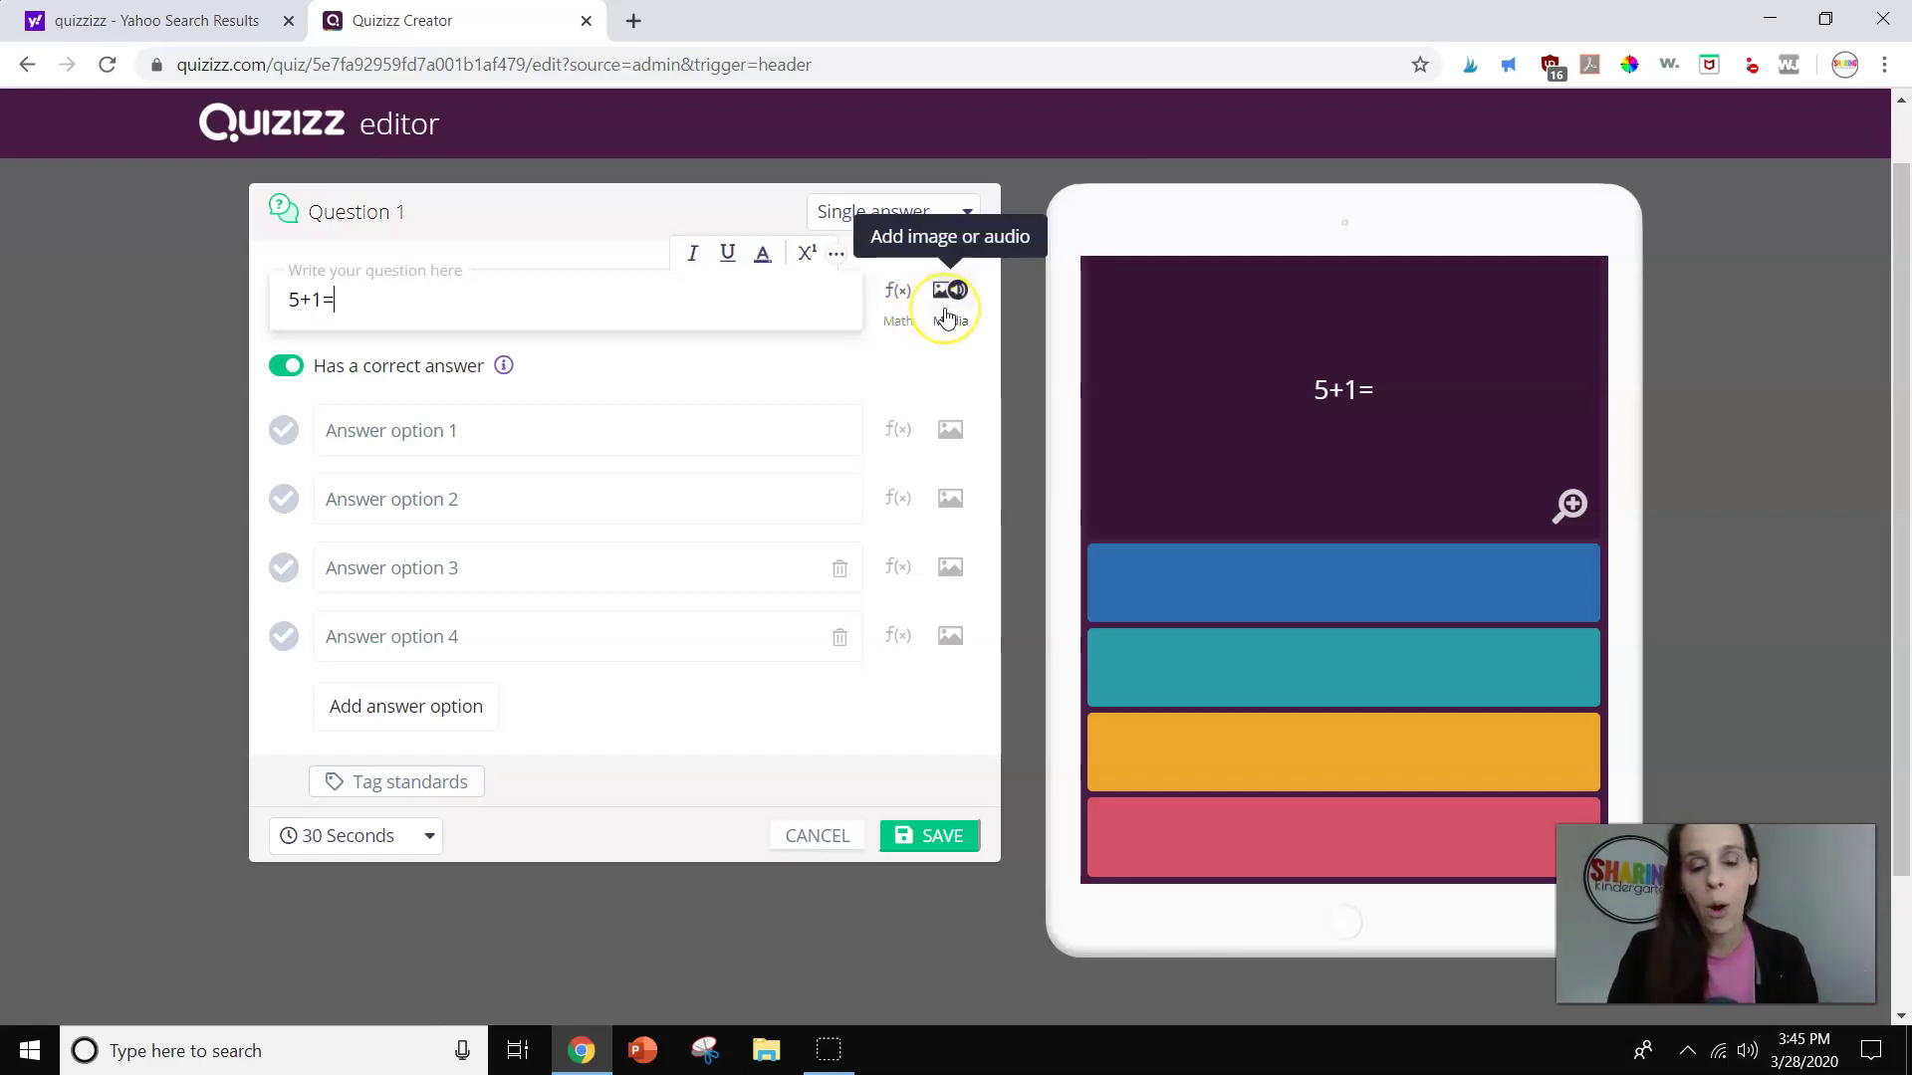
{"action": "left_click", "coordinate": [957, 299]}
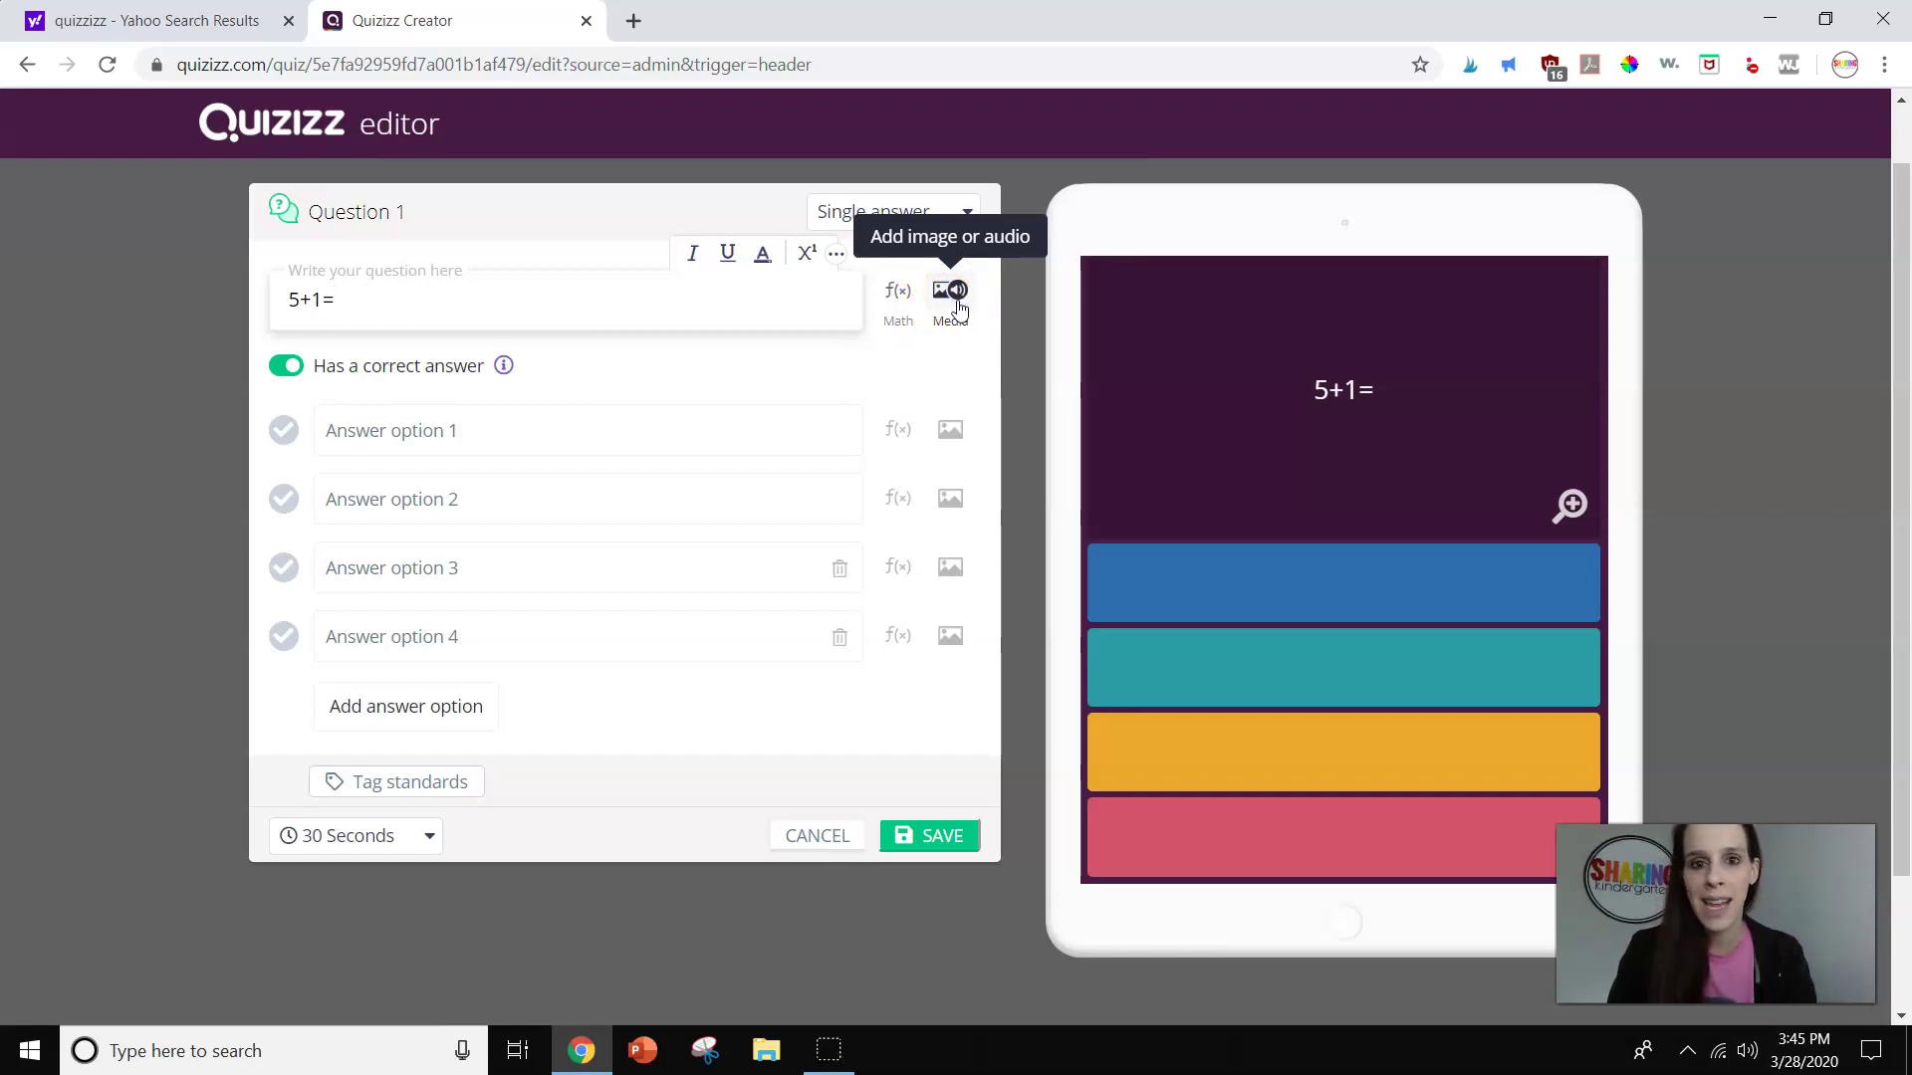
{"action": "left_click", "coordinate": [947, 315]}
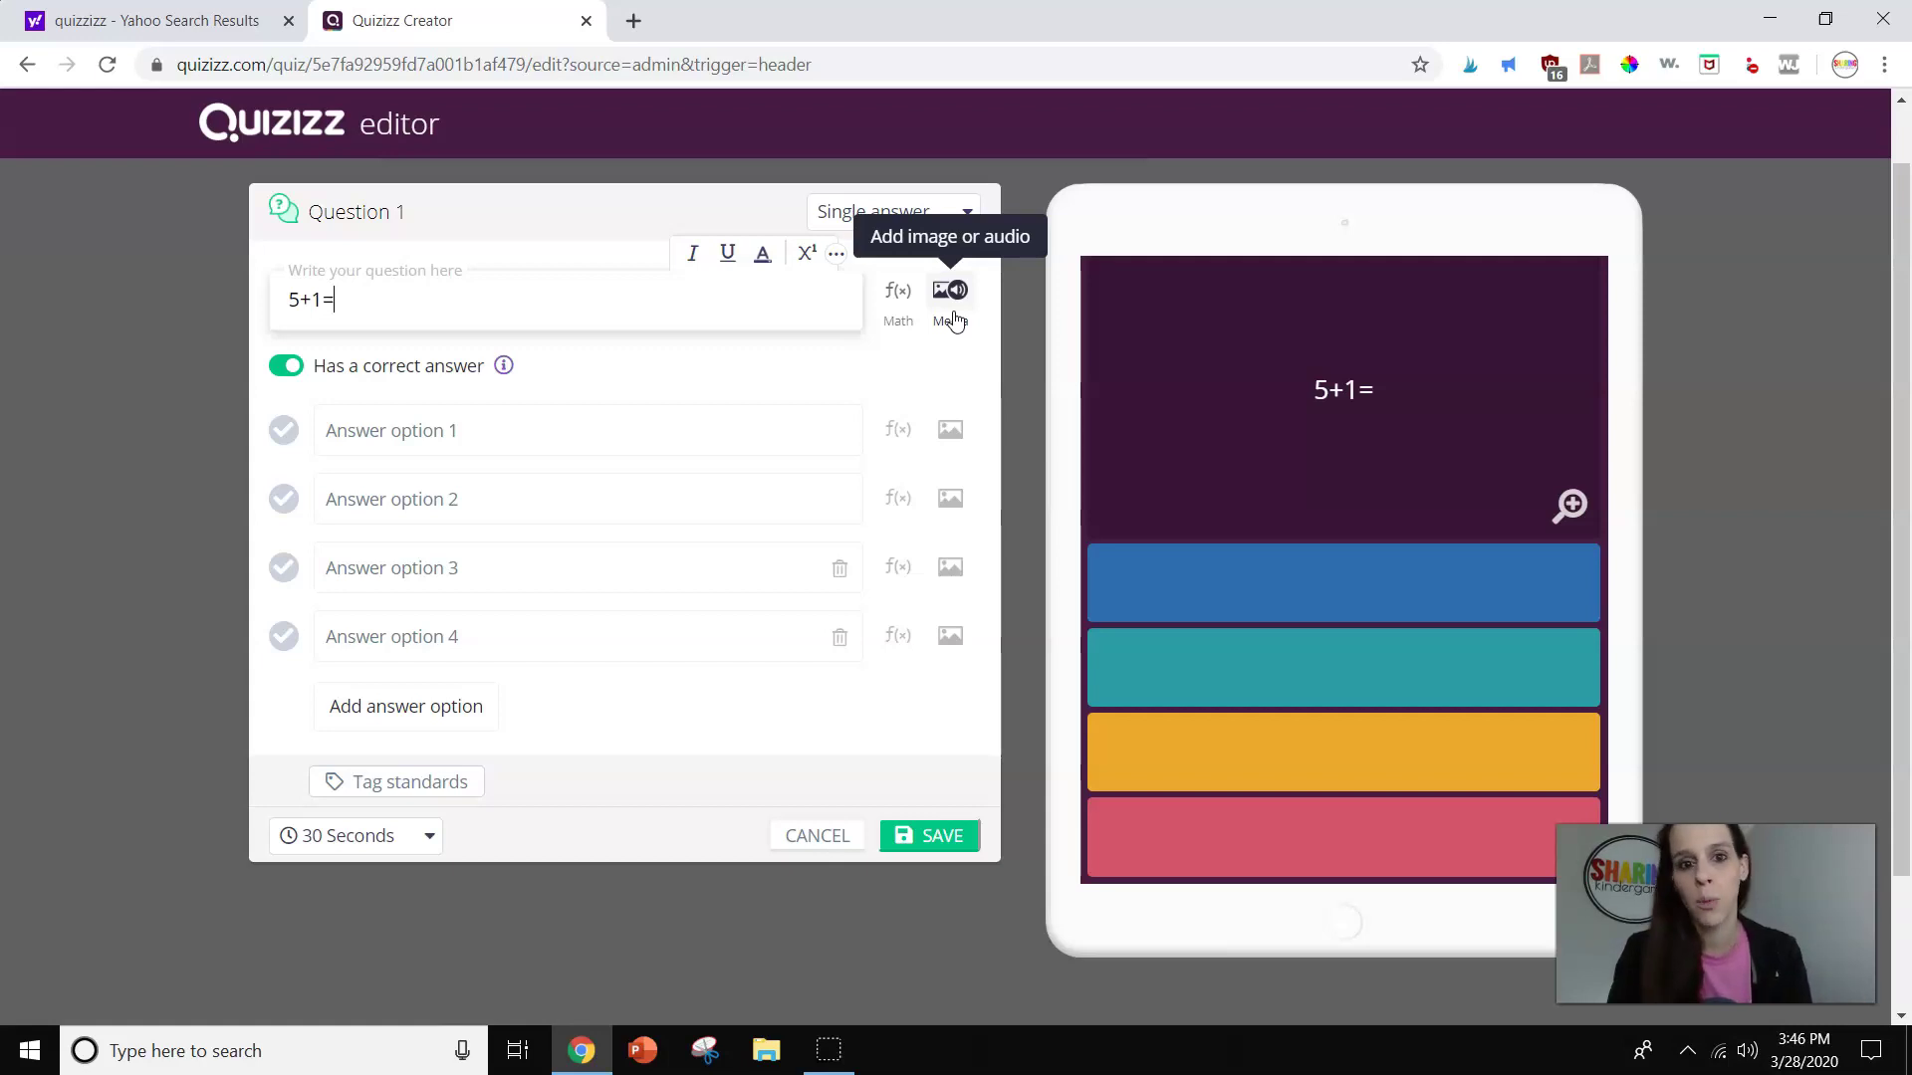
Enter answer choices 5, 6, 7 and 8 for the 5+1= question
{"action": "left_click", "coordinate": [533, 443]}
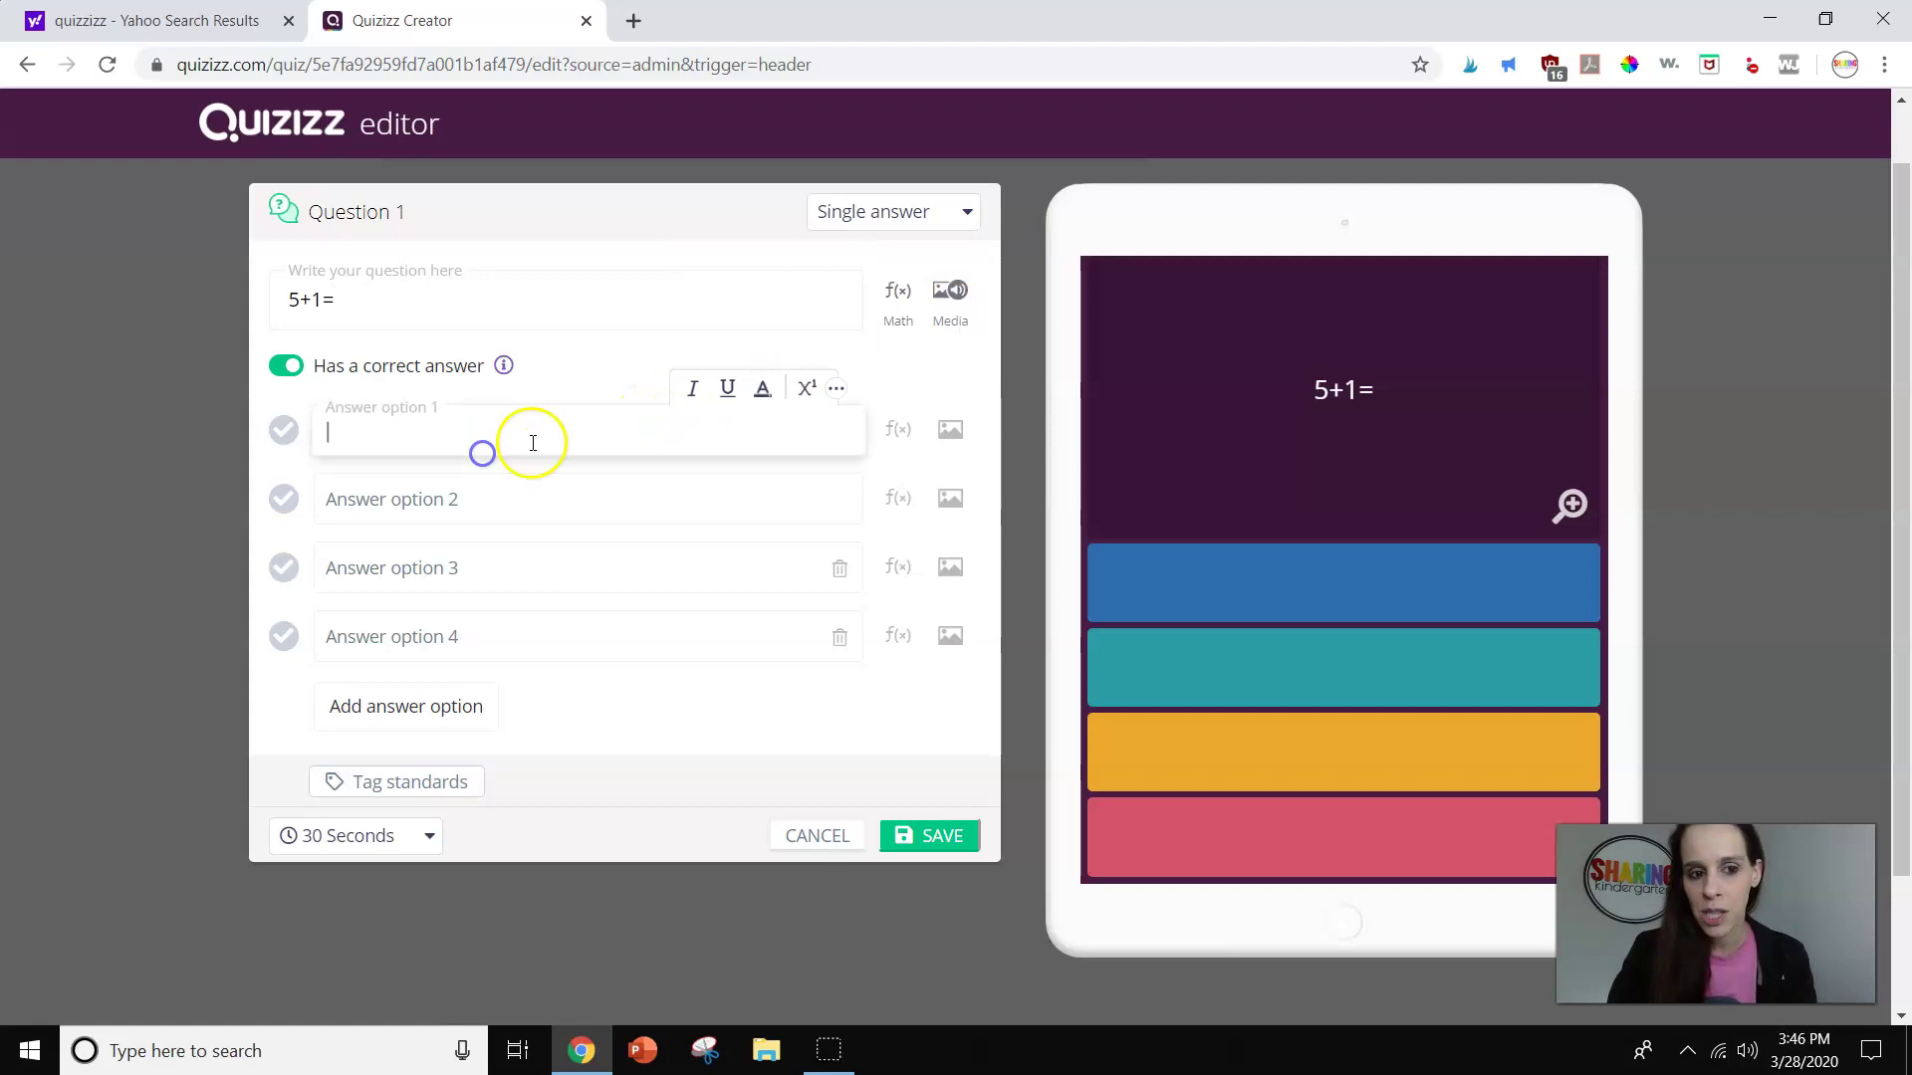
{"action": "type", "text": "5"}
{"action": "left_click", "coordinate": [491, 506]}
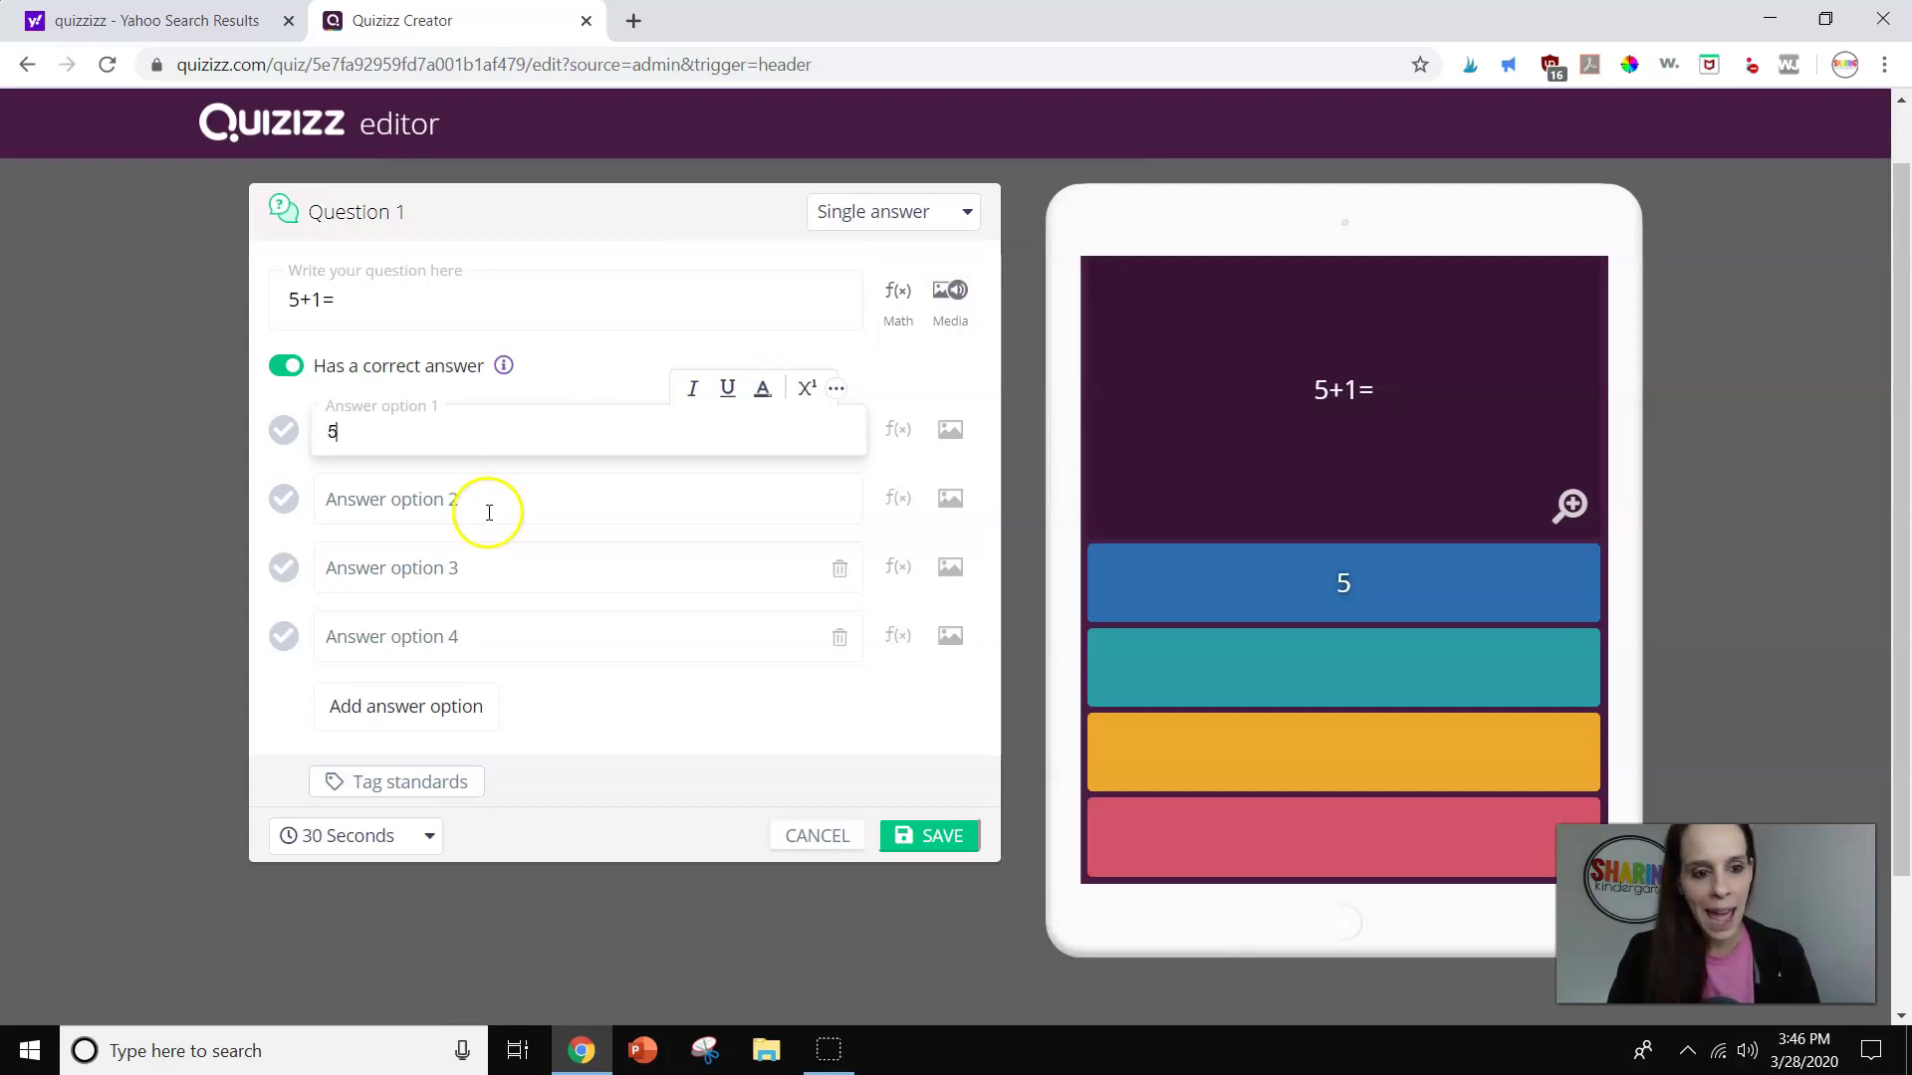
{"action": "type", "text": "6"}
{"action": "left_click", "coordinate": [466, 569]}
{"action": "type", "text": "7"}
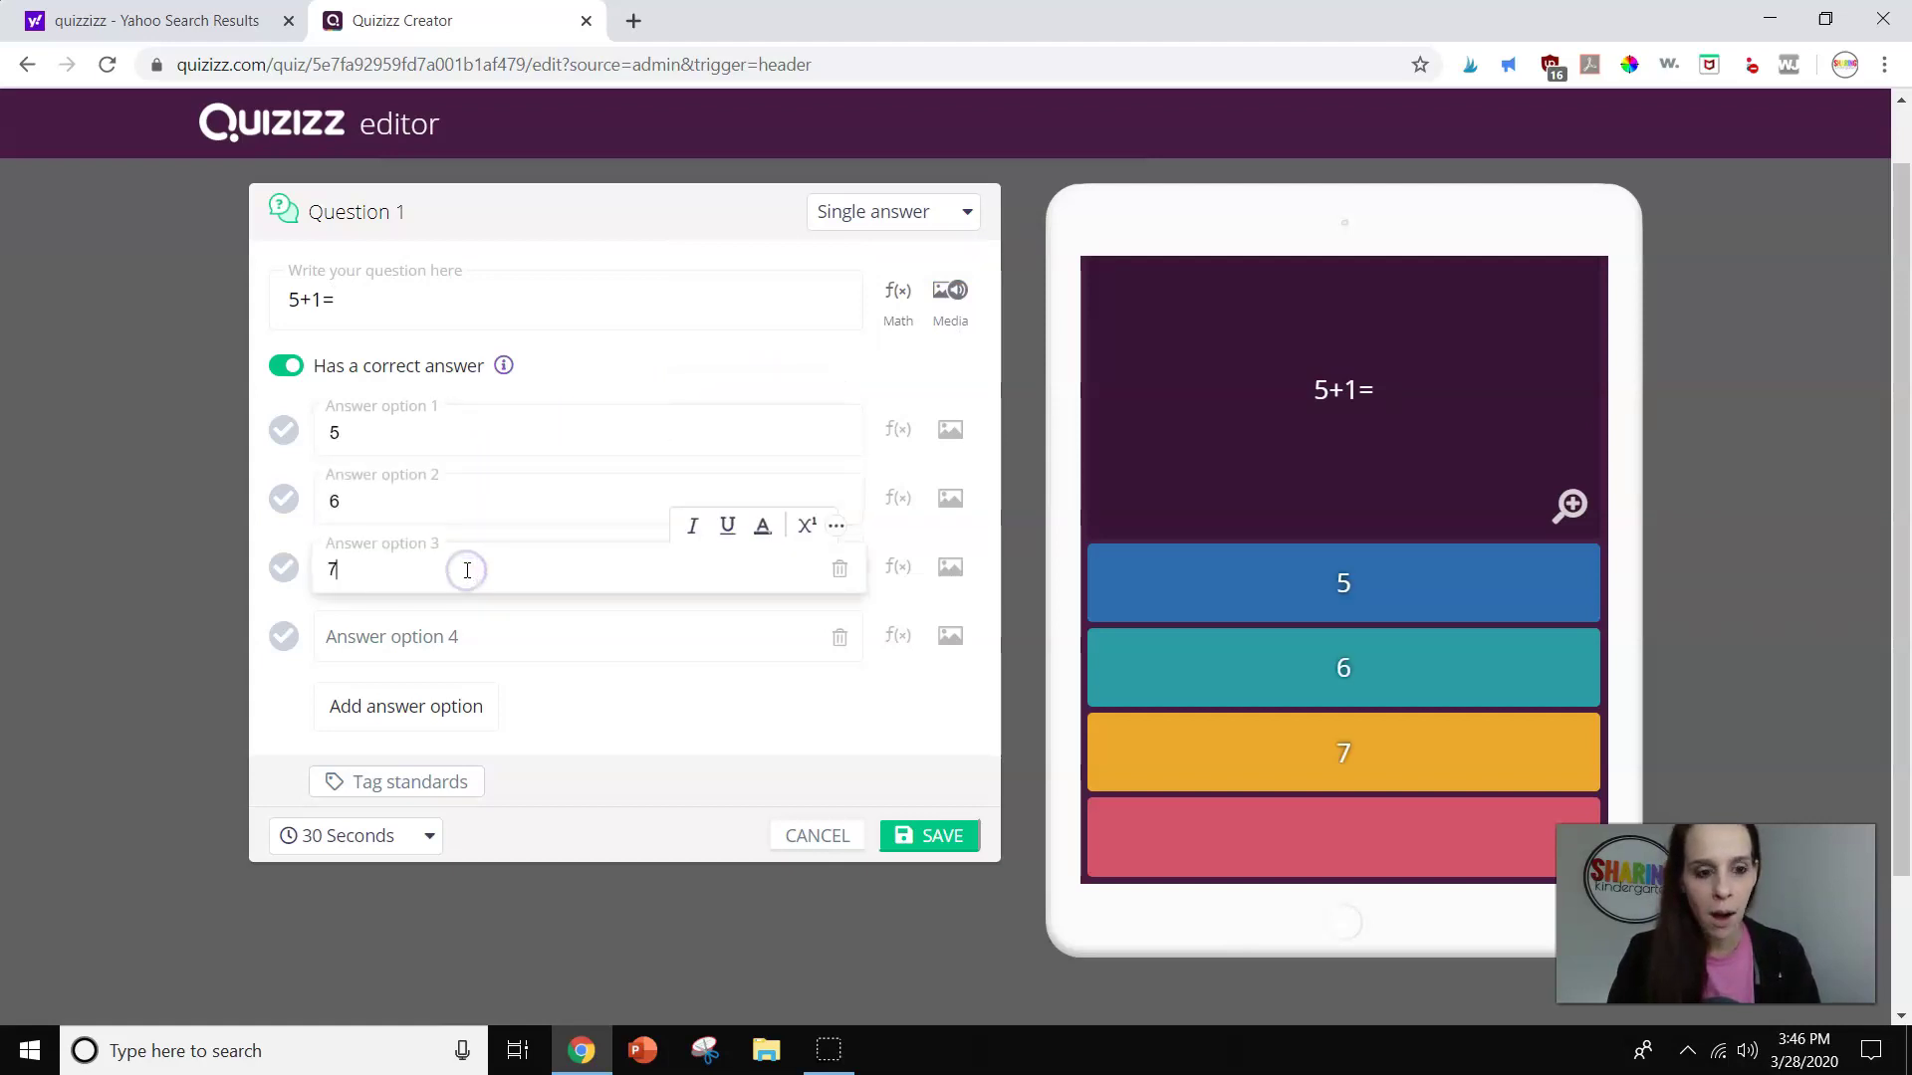
{"action": "left_click", "coordinate": [457, 638]}
{"action": "type", "text": "8"}
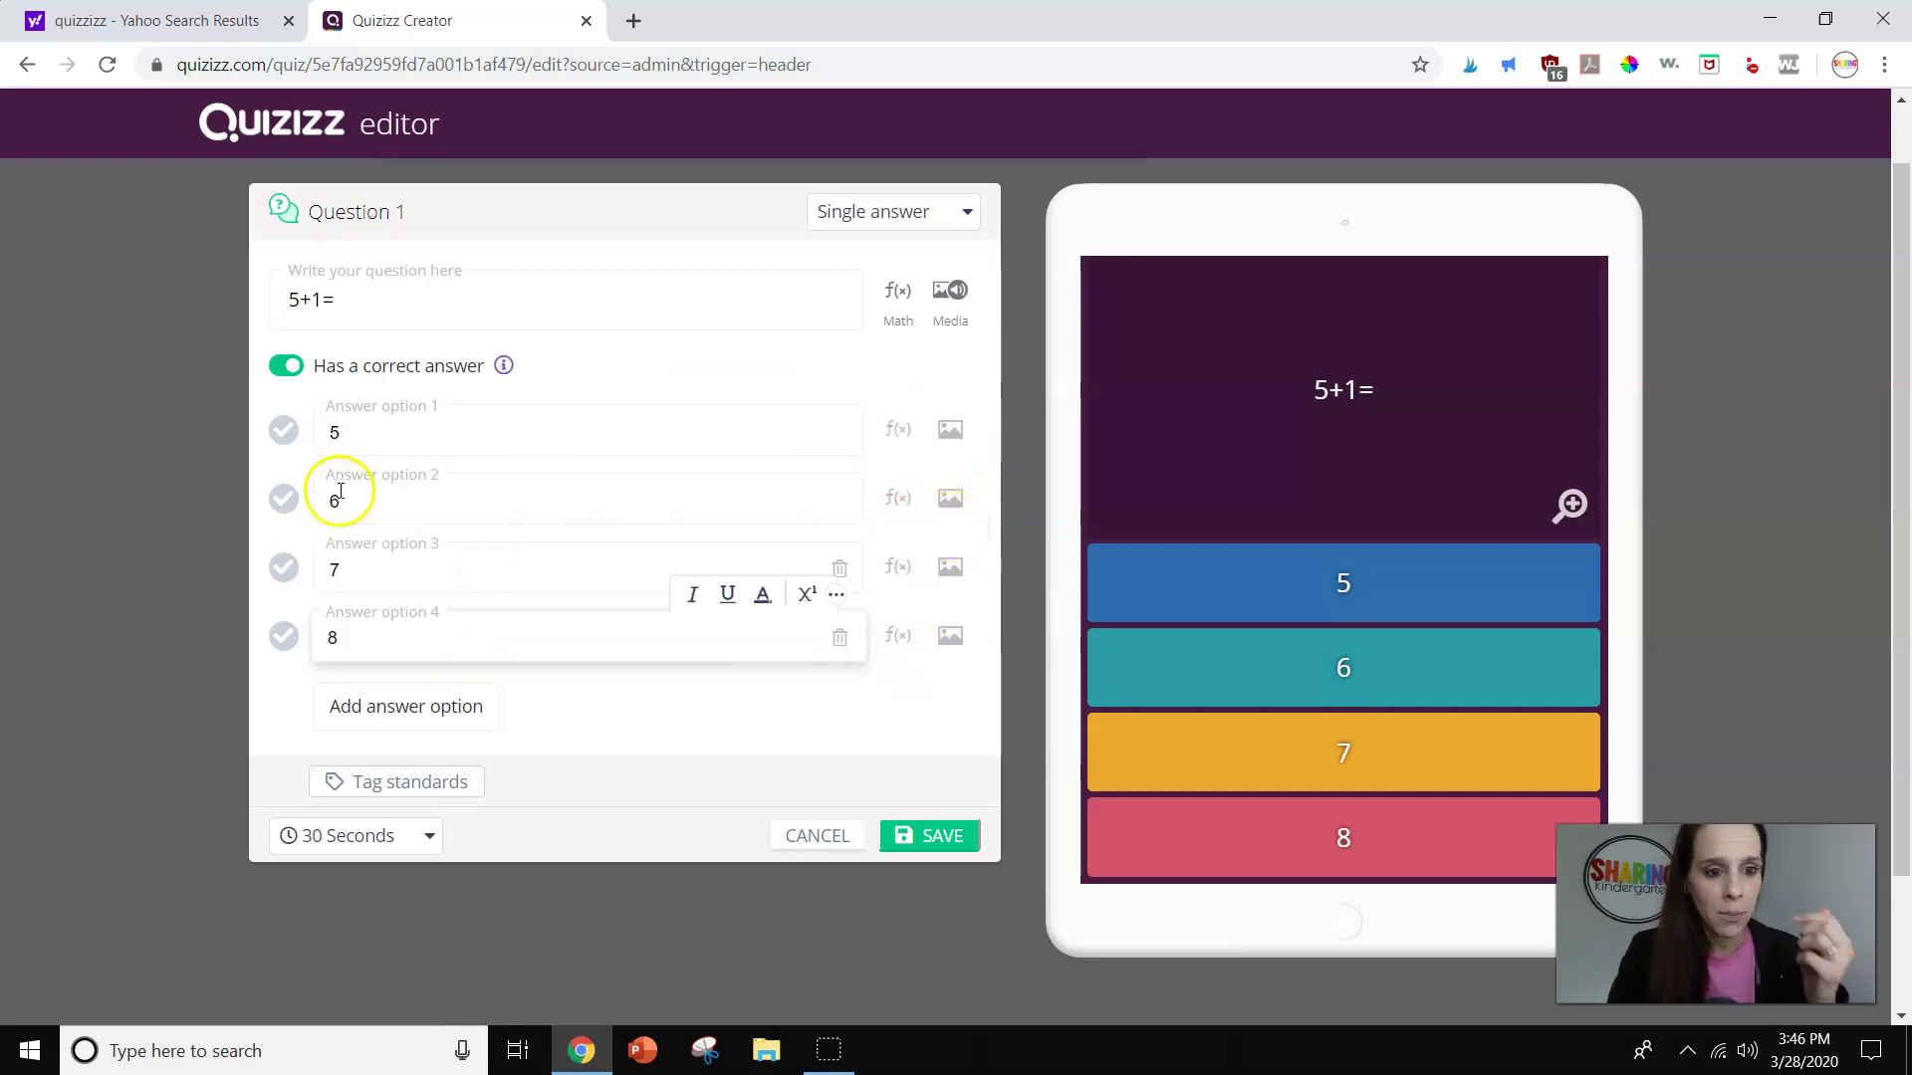
Mark 6 as correct, set a 60-second time limit, and save the question
{"action": "left_click", "coordinate": [287, 501]}
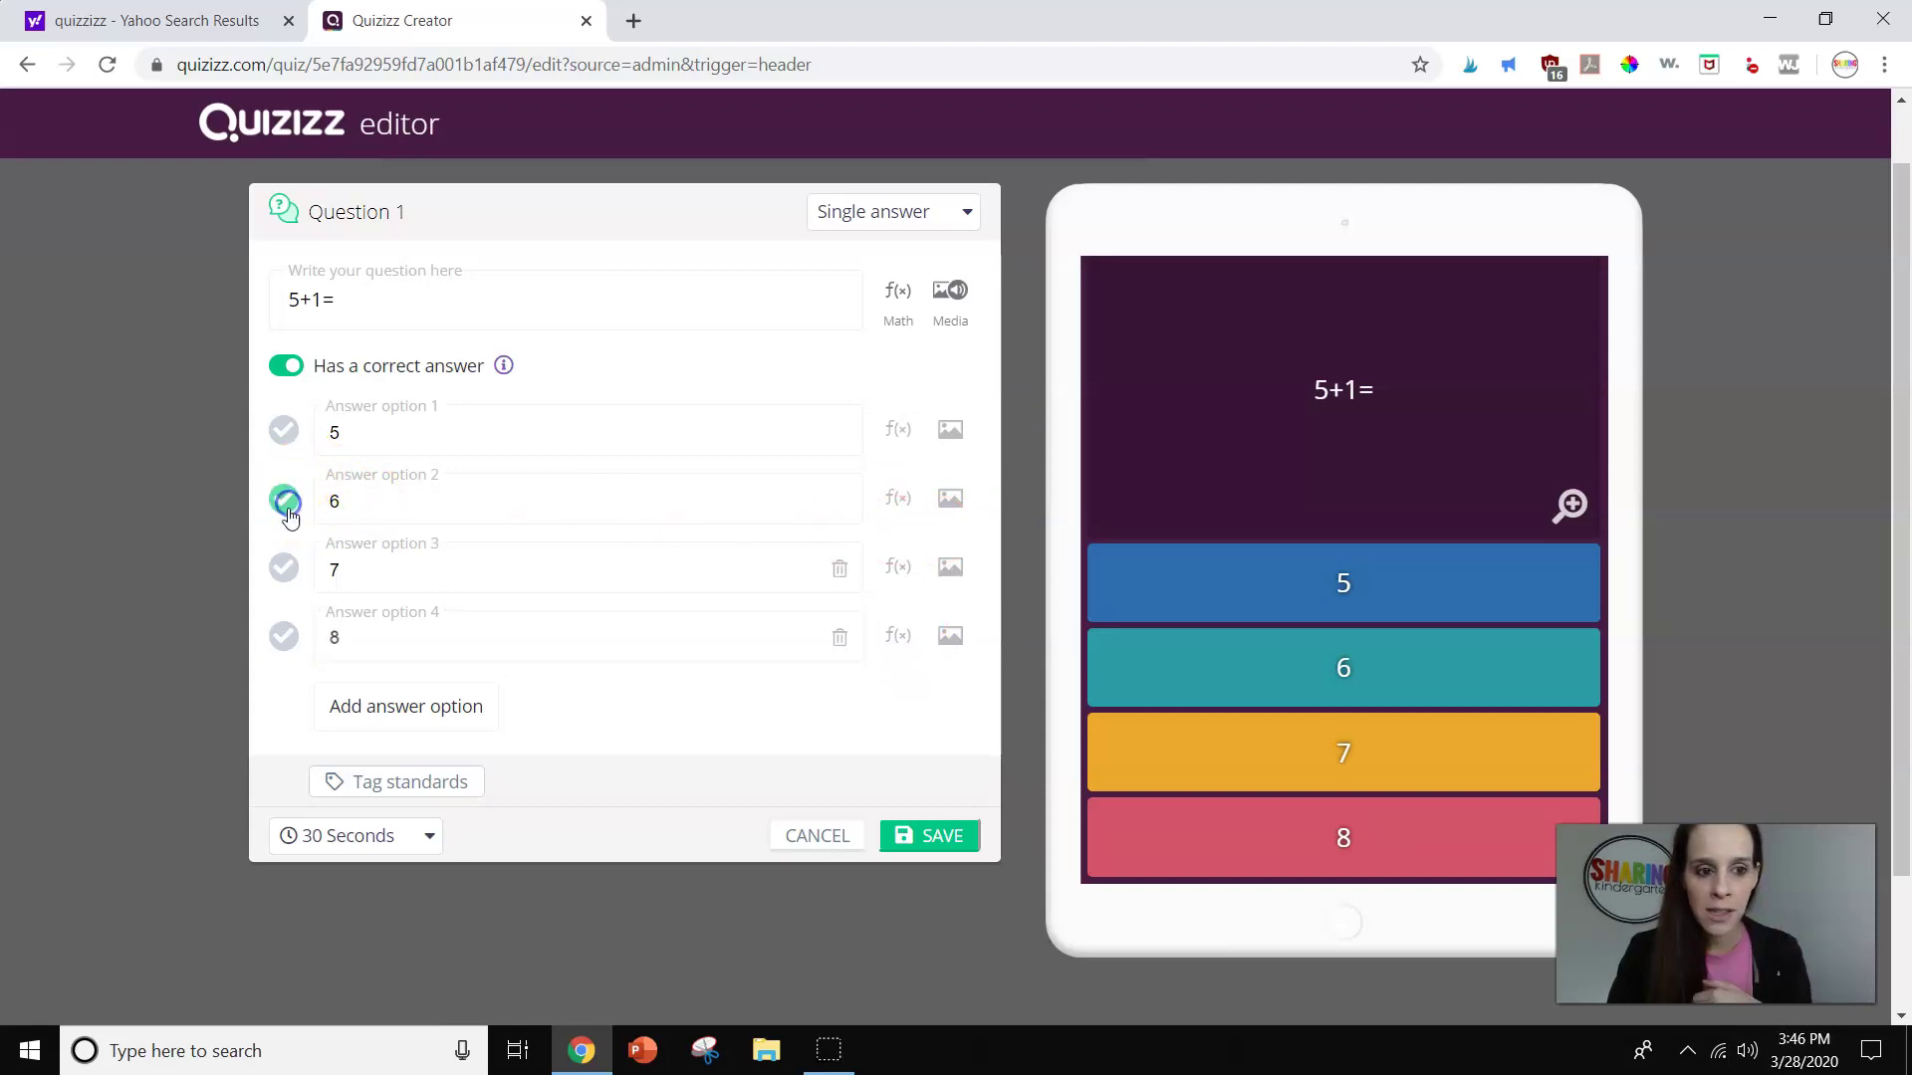
{"action": "left_click", "coordinate": [399, 836]}
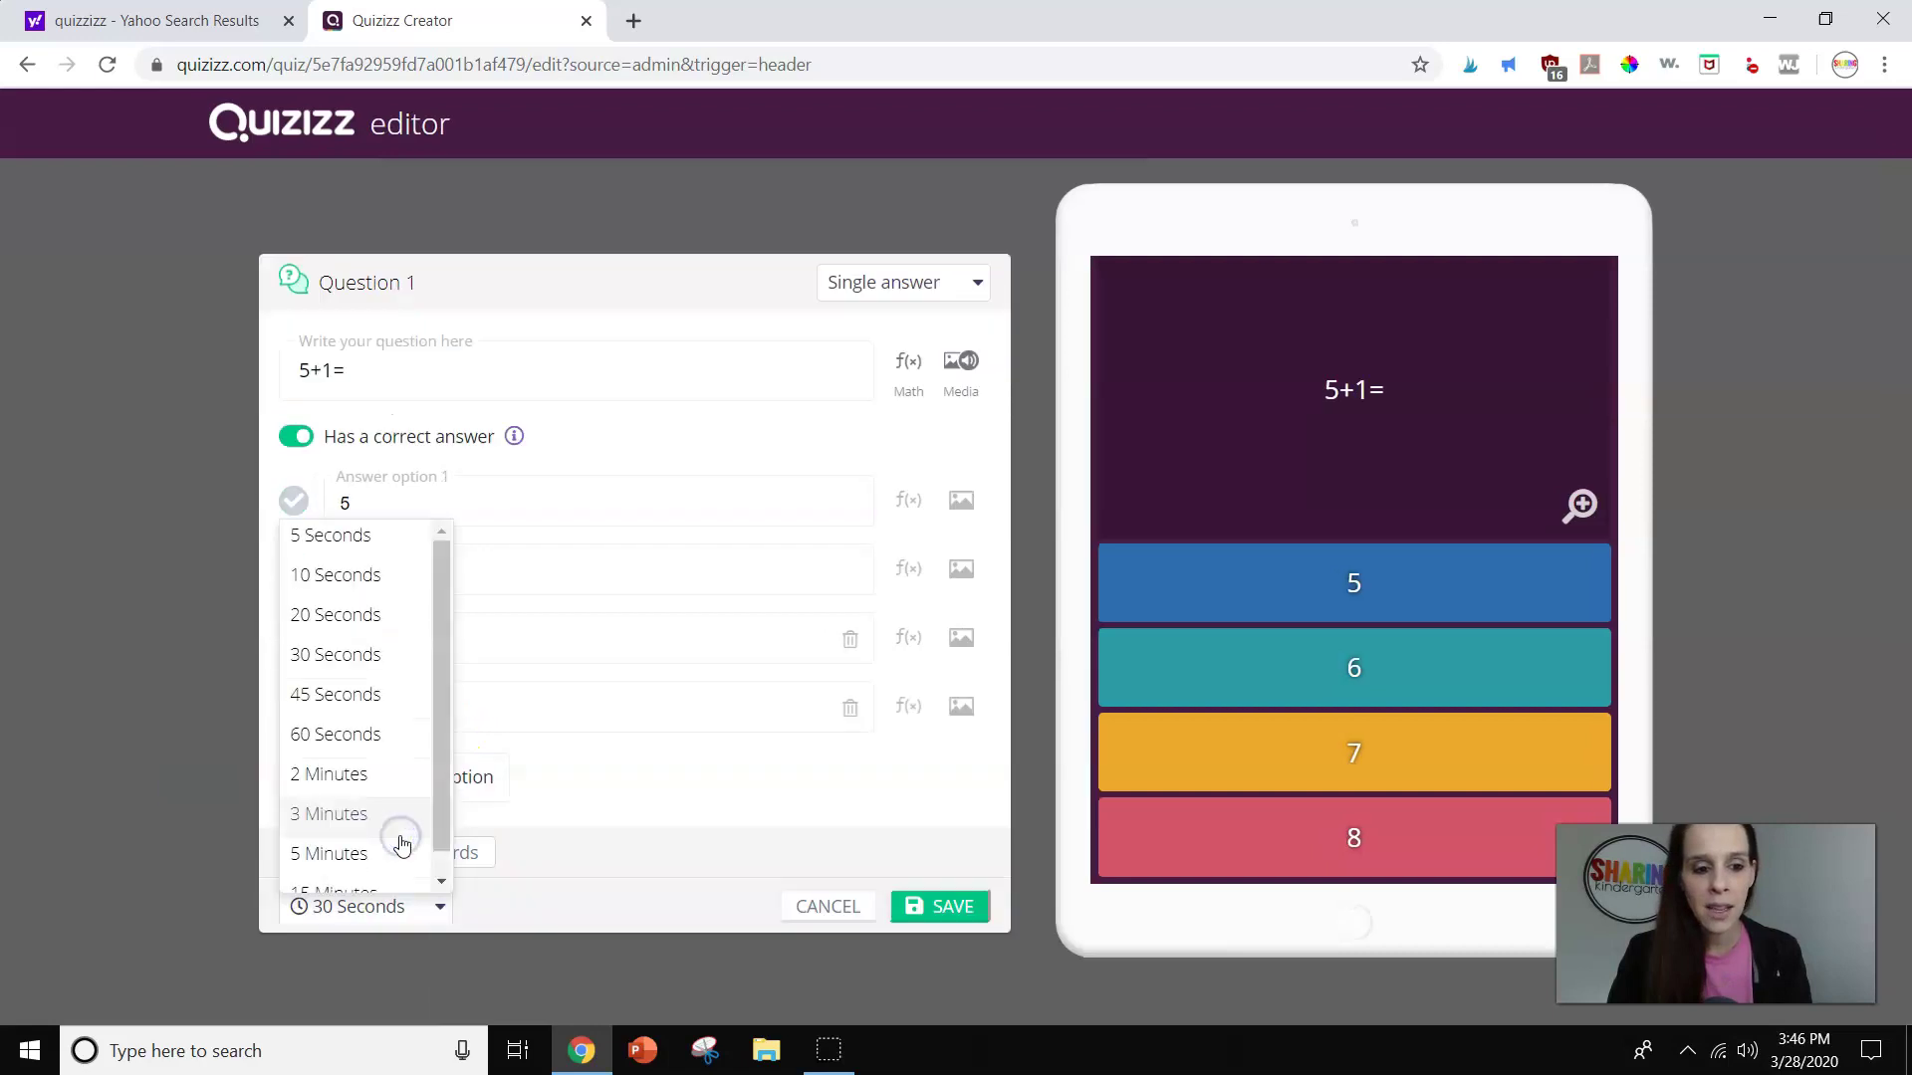
{"action": "left_click", "coordinate": [367, 741]}
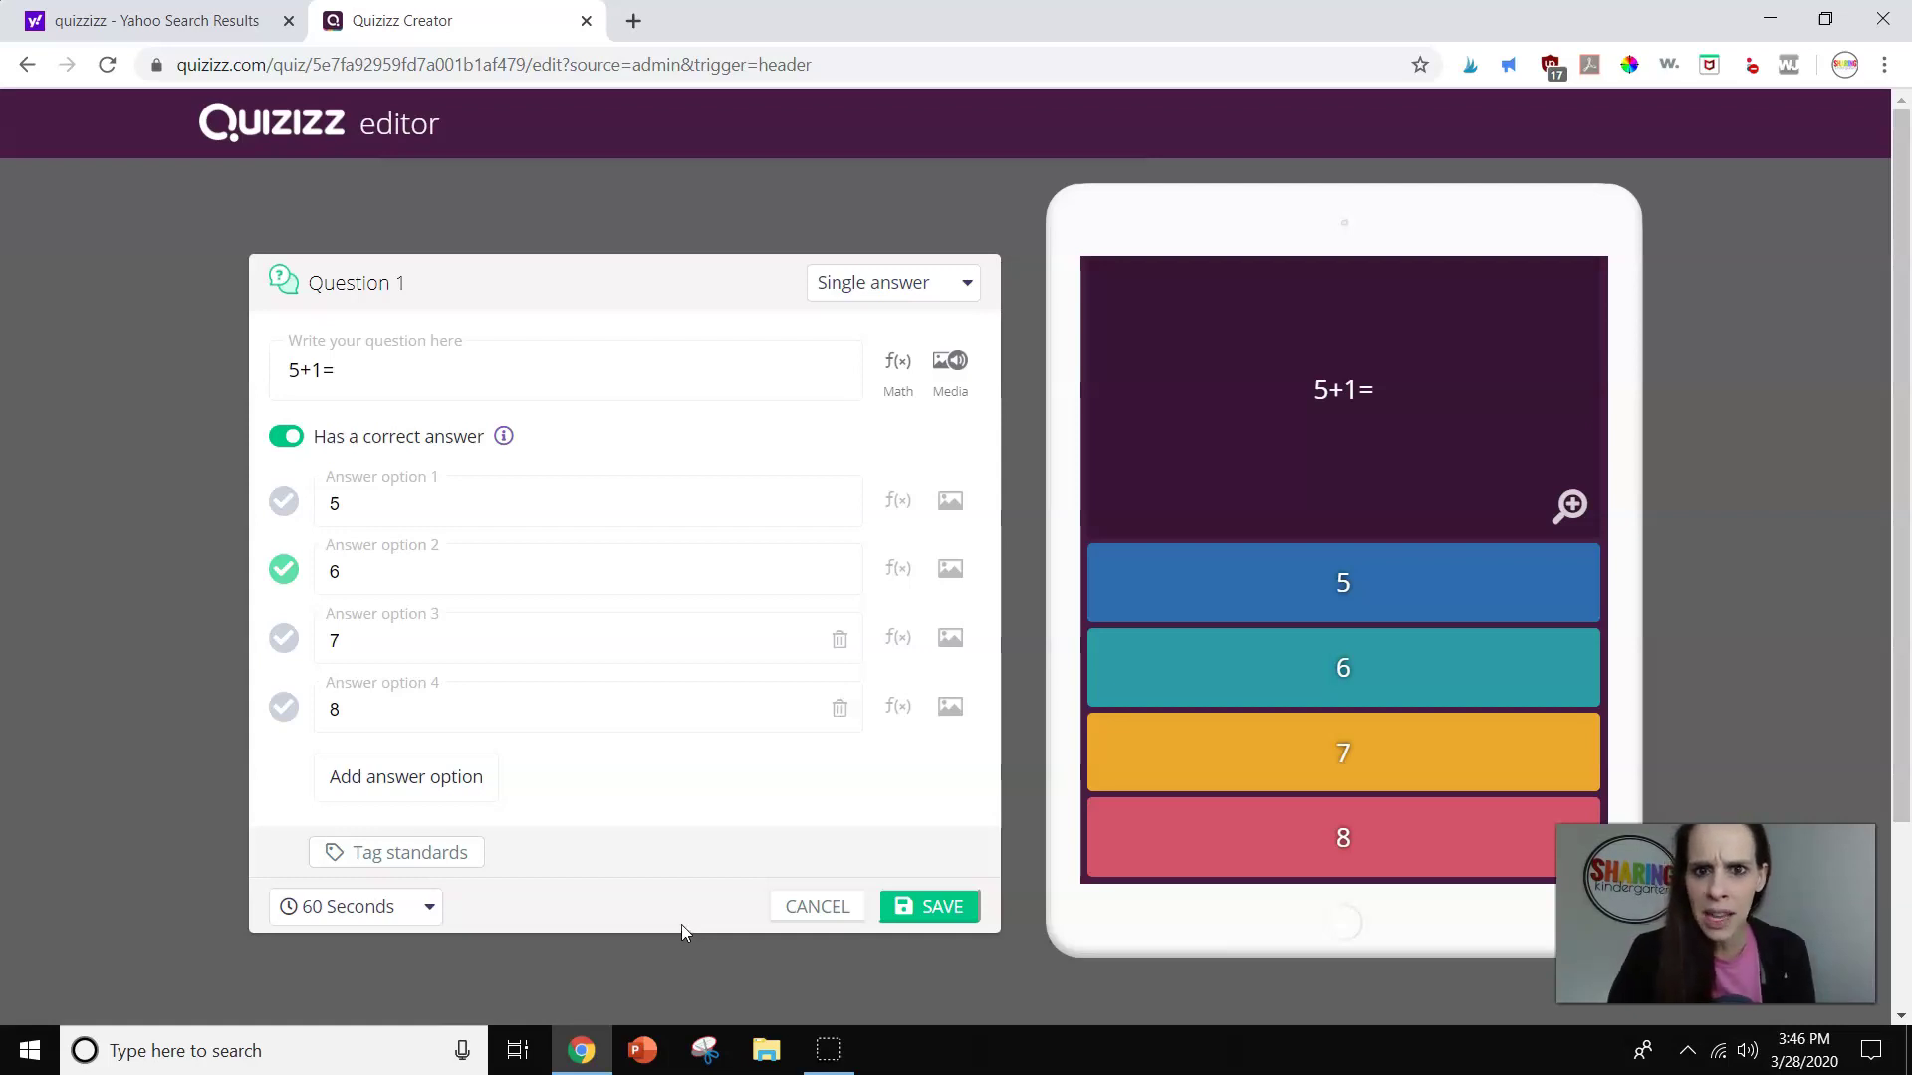
{"action": "left_click", "coordinate": [611, 906]}
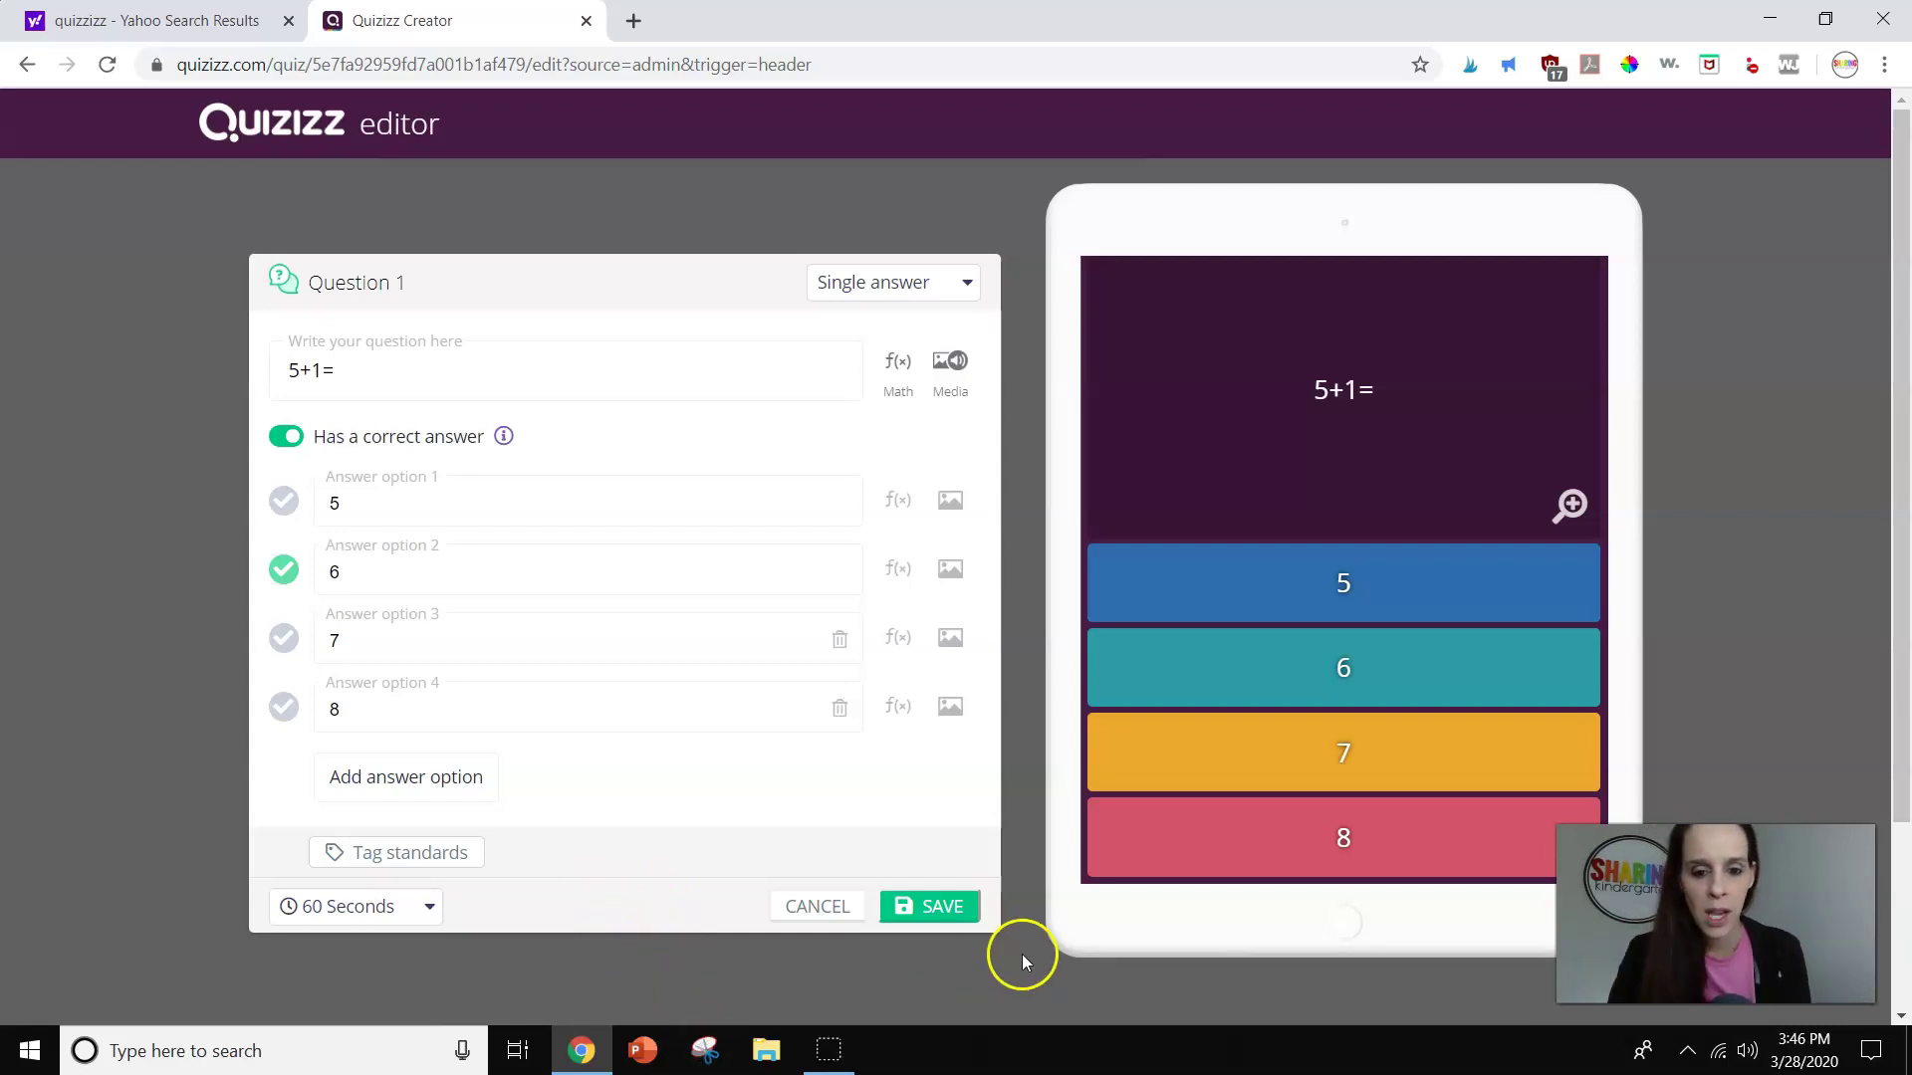
{"action": "left_click", "coordinate": [941, 911]}
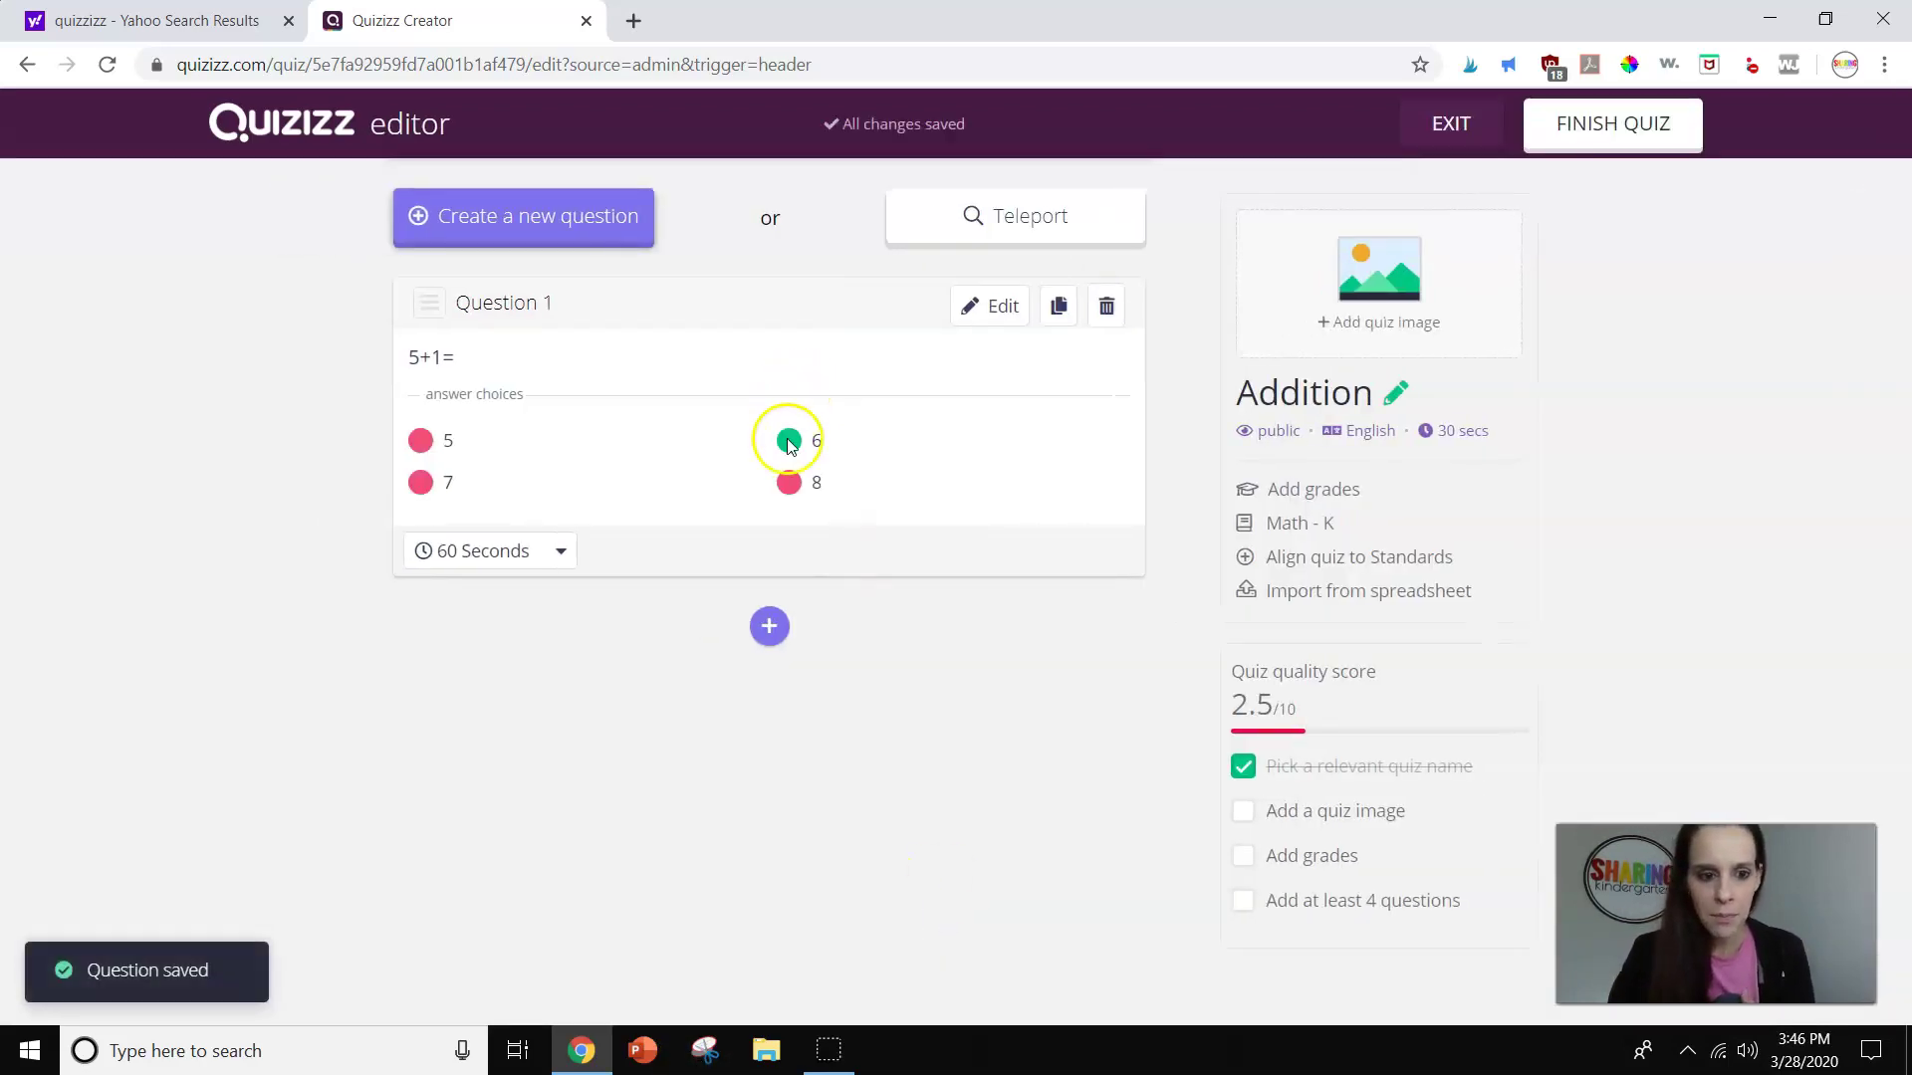
Reopen Question 1 to review it, then save it again
{"action": "left_click", "coordinate": [986, 315]}
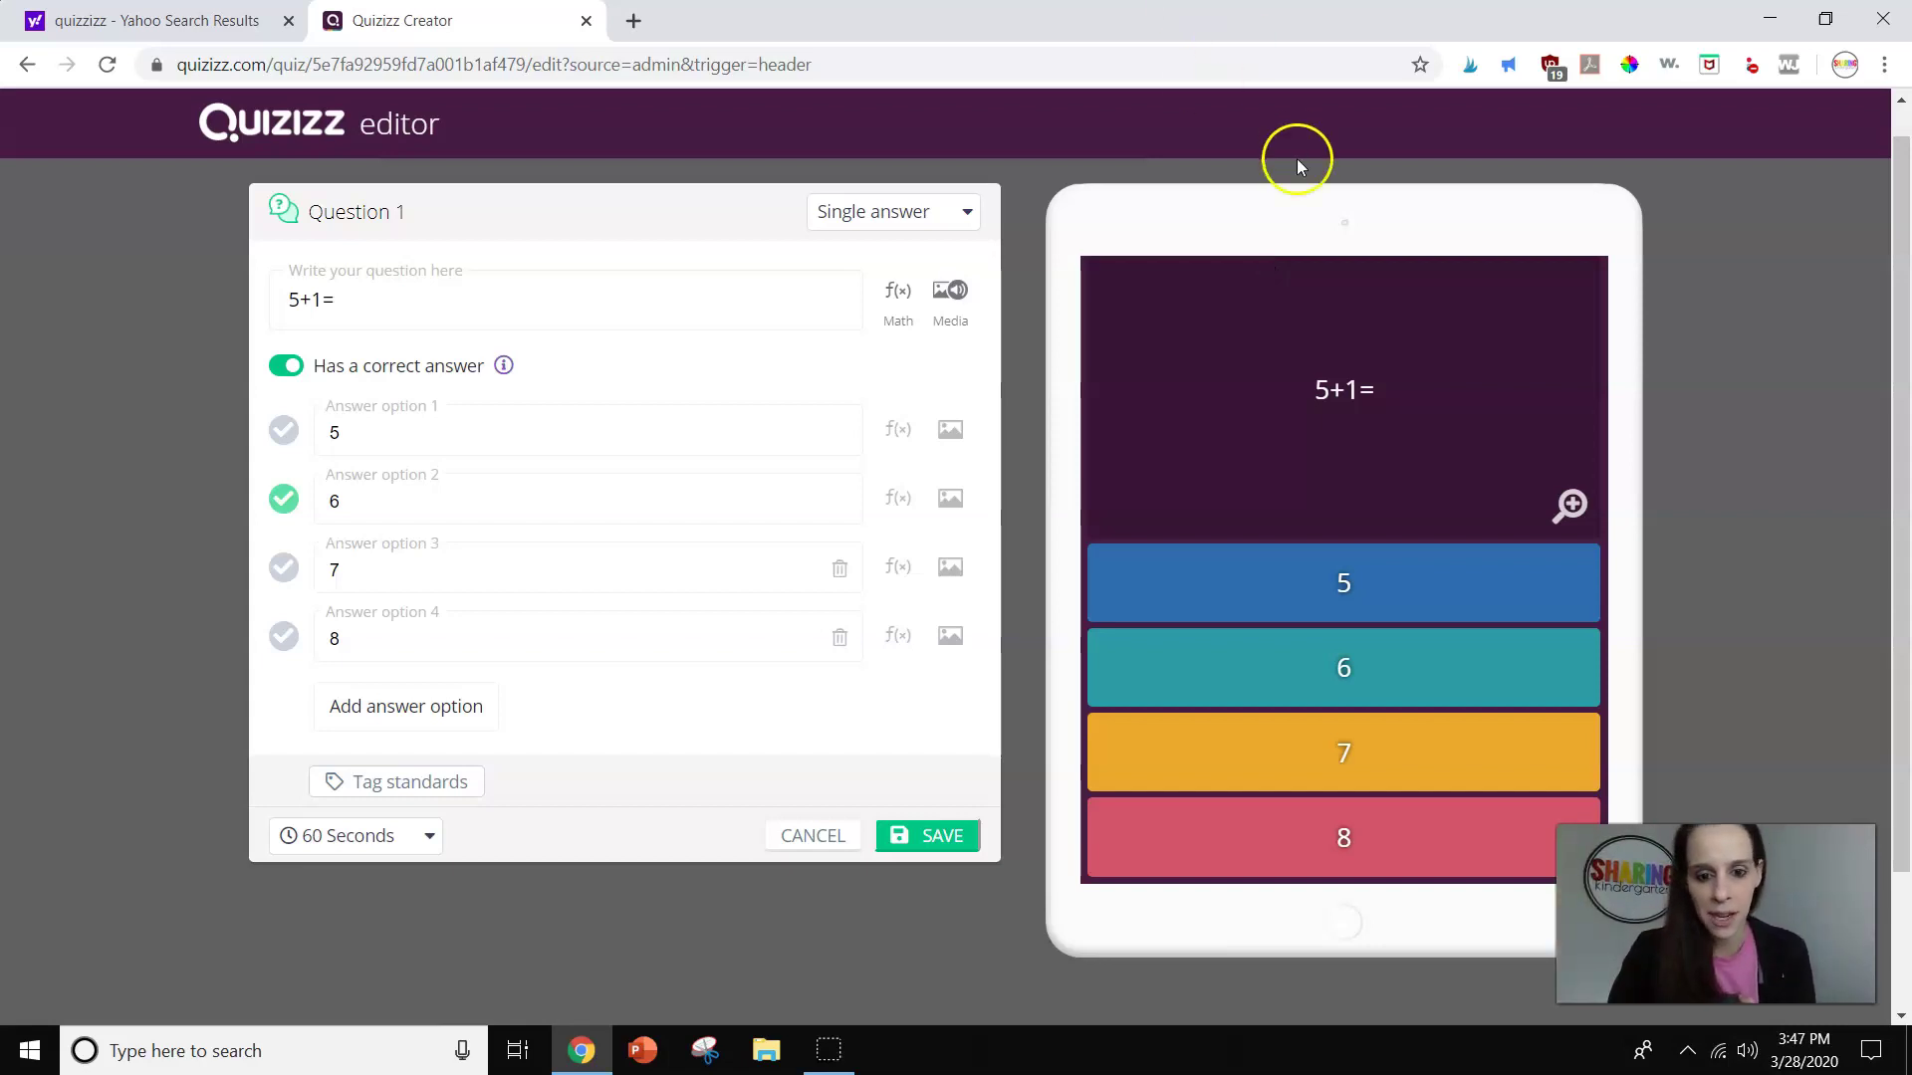
{"action": "left_click", "coordinate": [944, 833]}
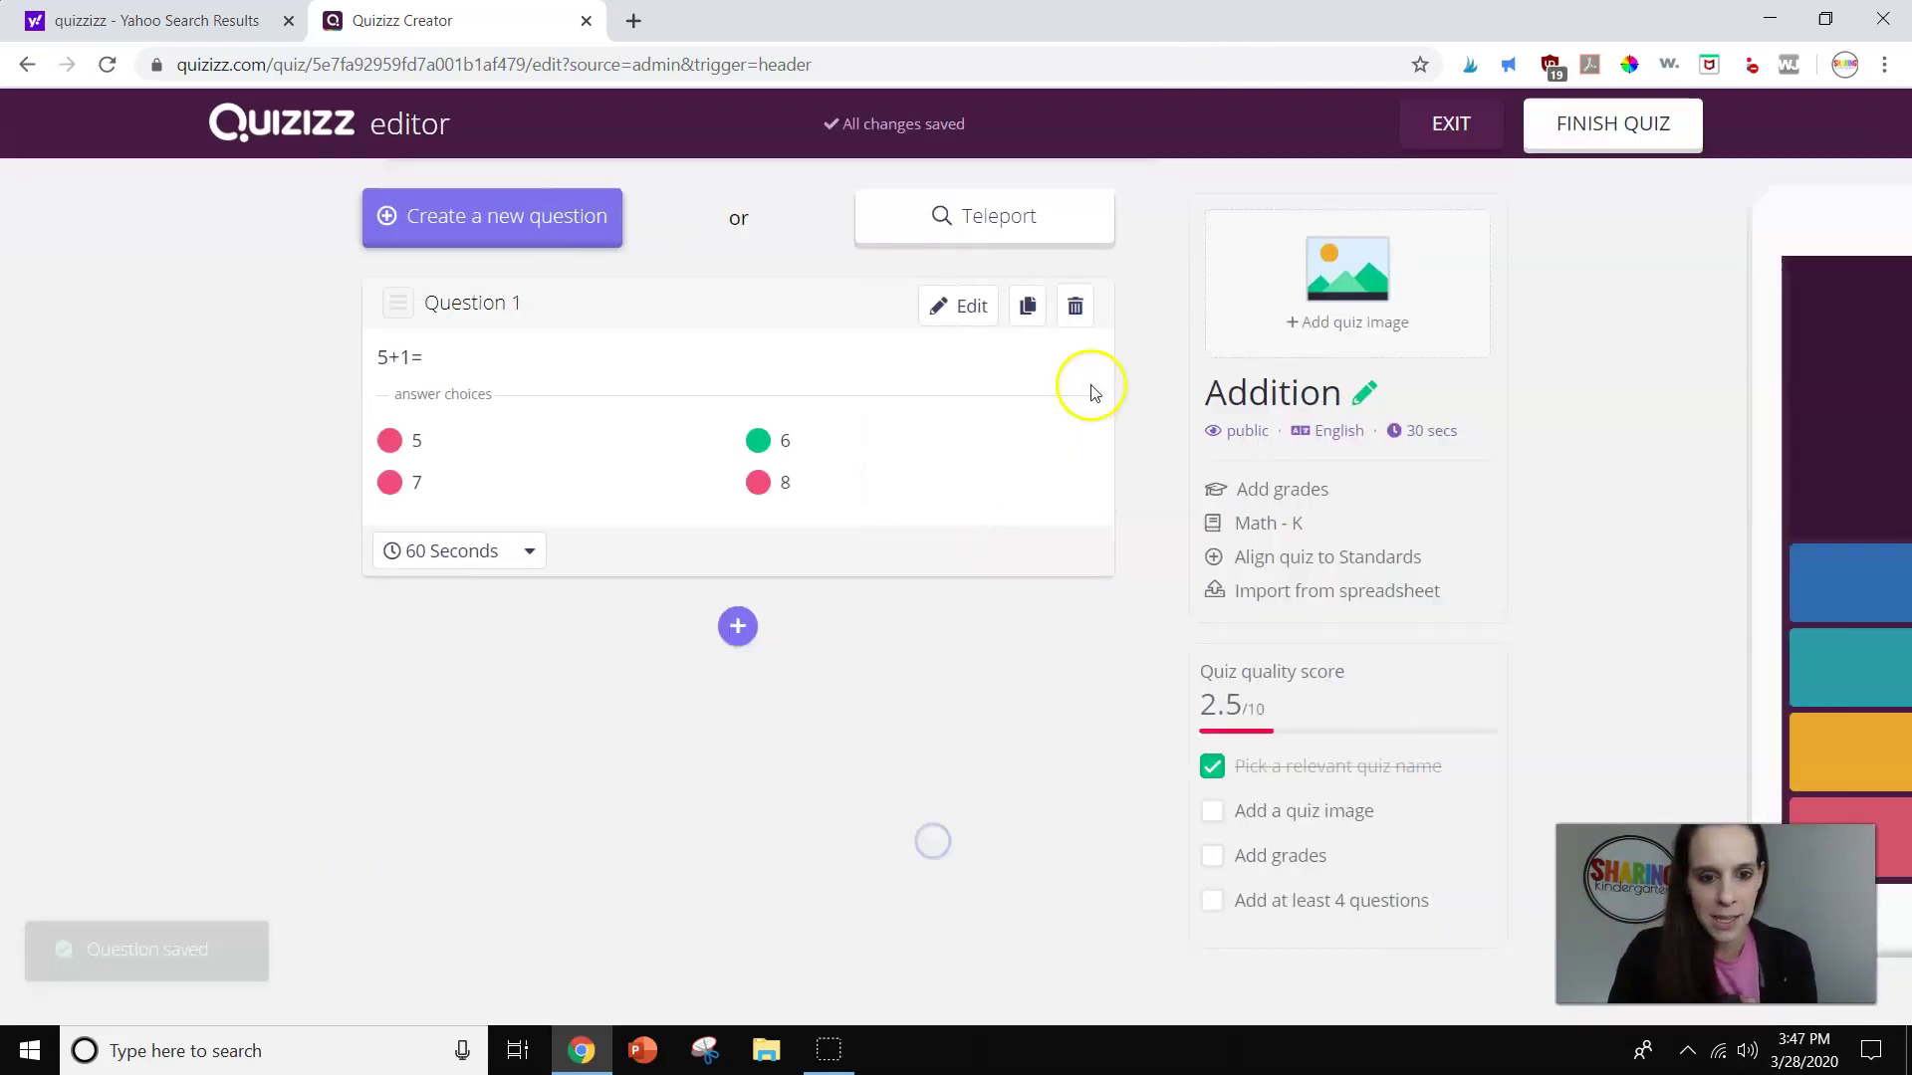
Add a second question '6+1=' with answer choices 6, 7, 8 and 9
{"action": "left_click", "coordinate": [769, 626]}
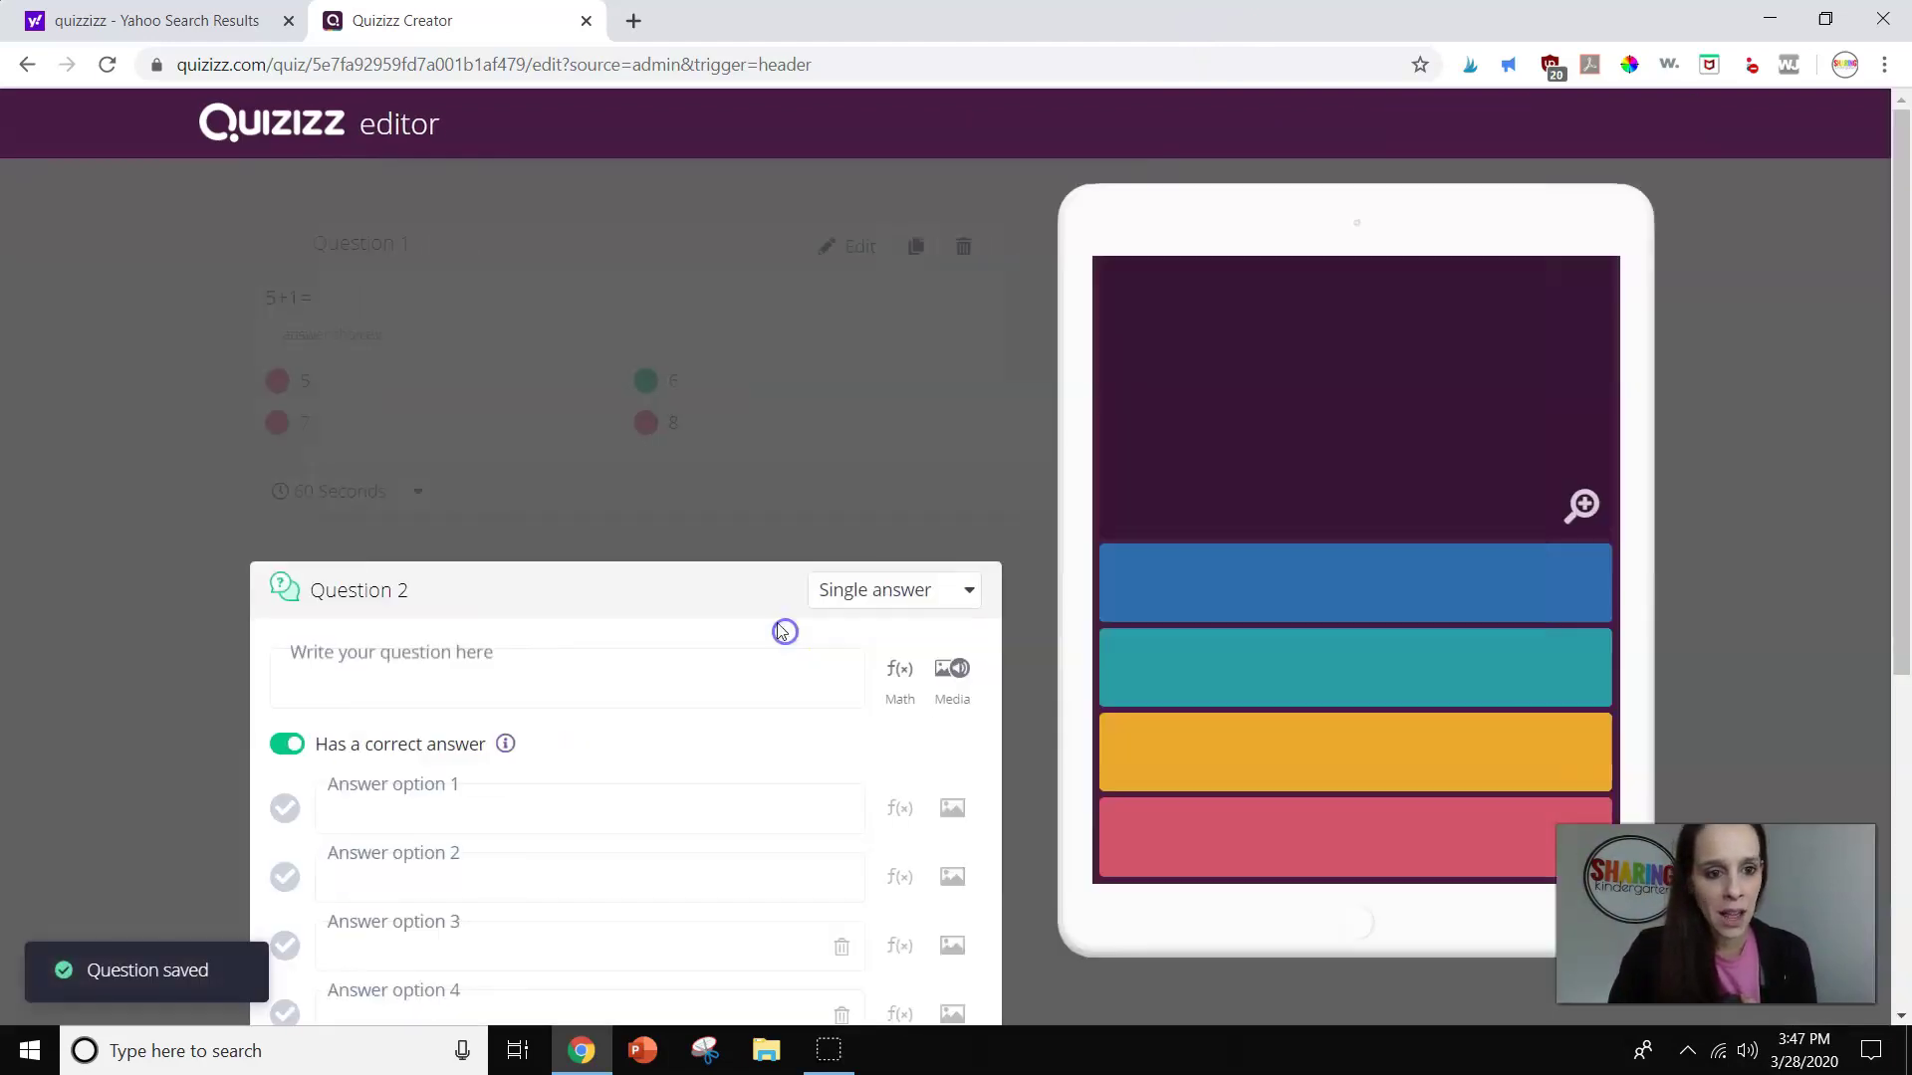
{"action": "left_click", "coordinate": [682, 299]}
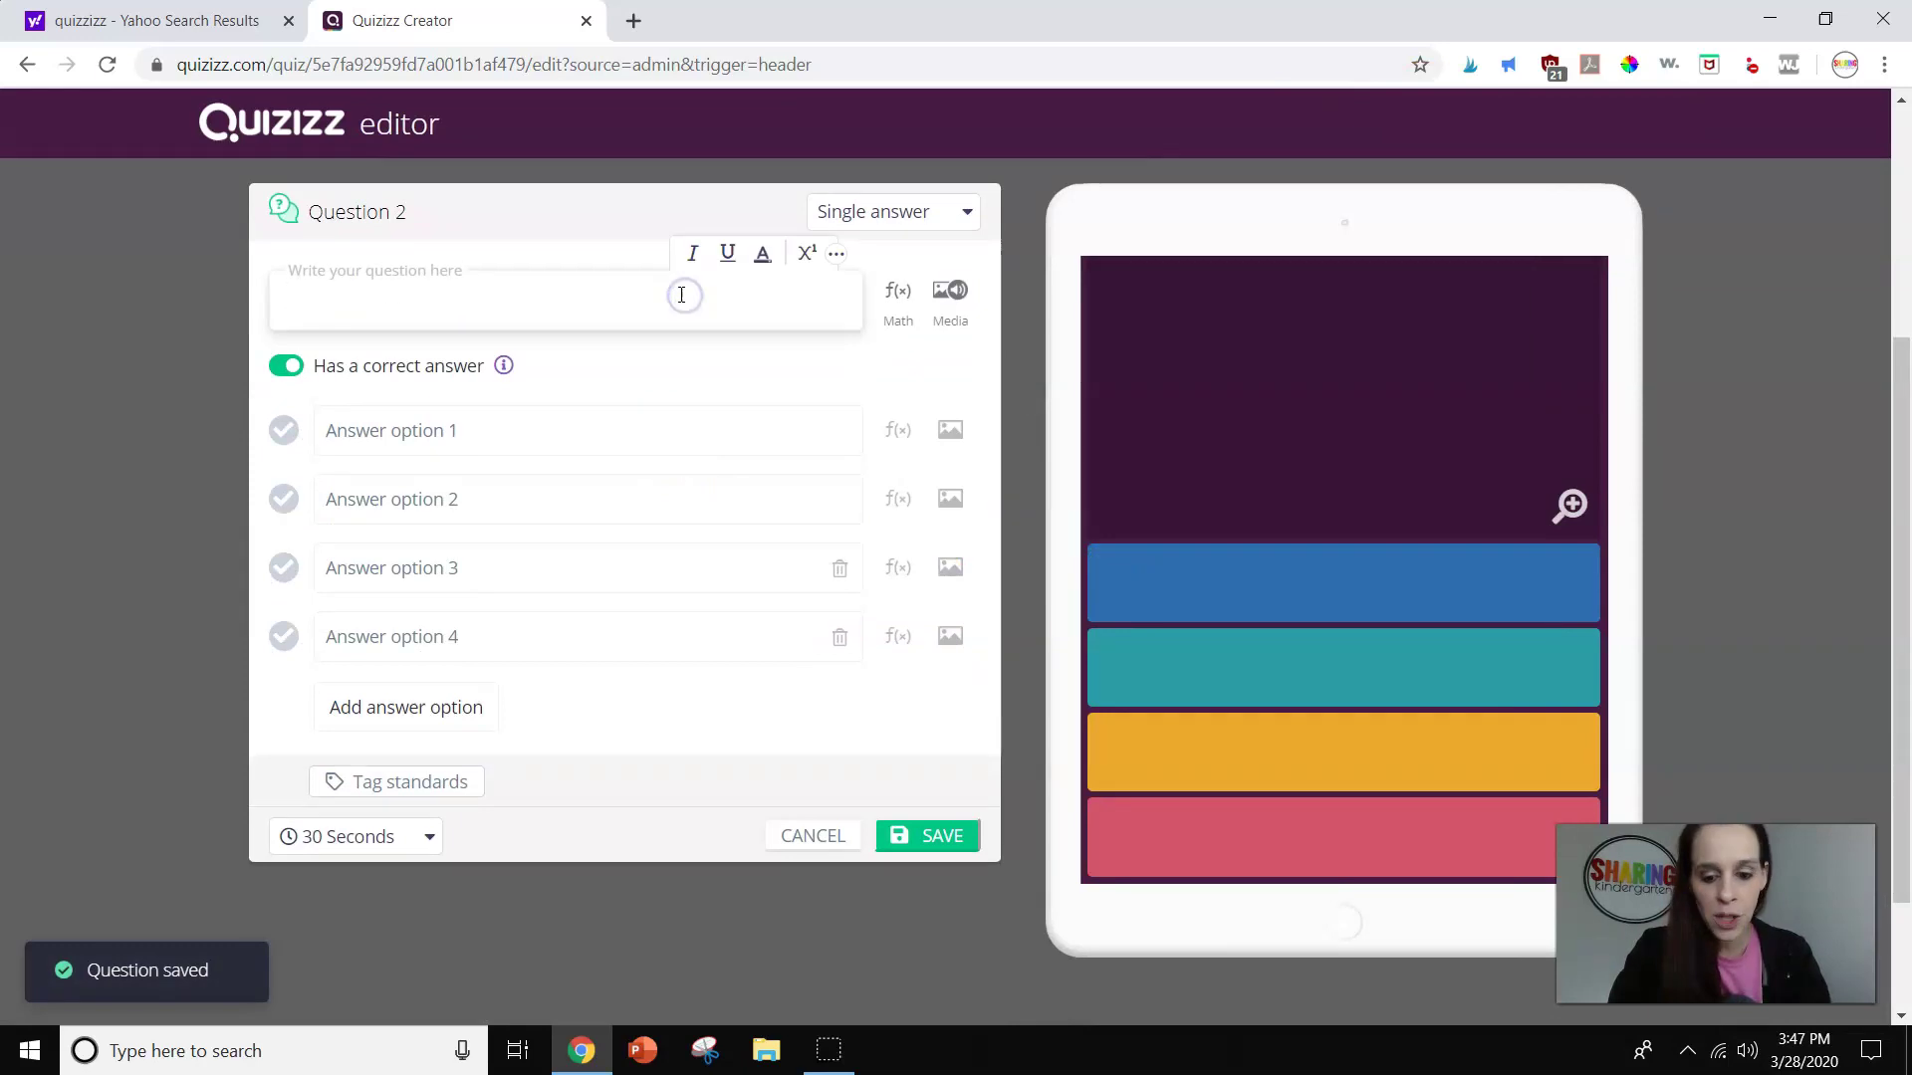
{"action": "type", "text": "6+1="}
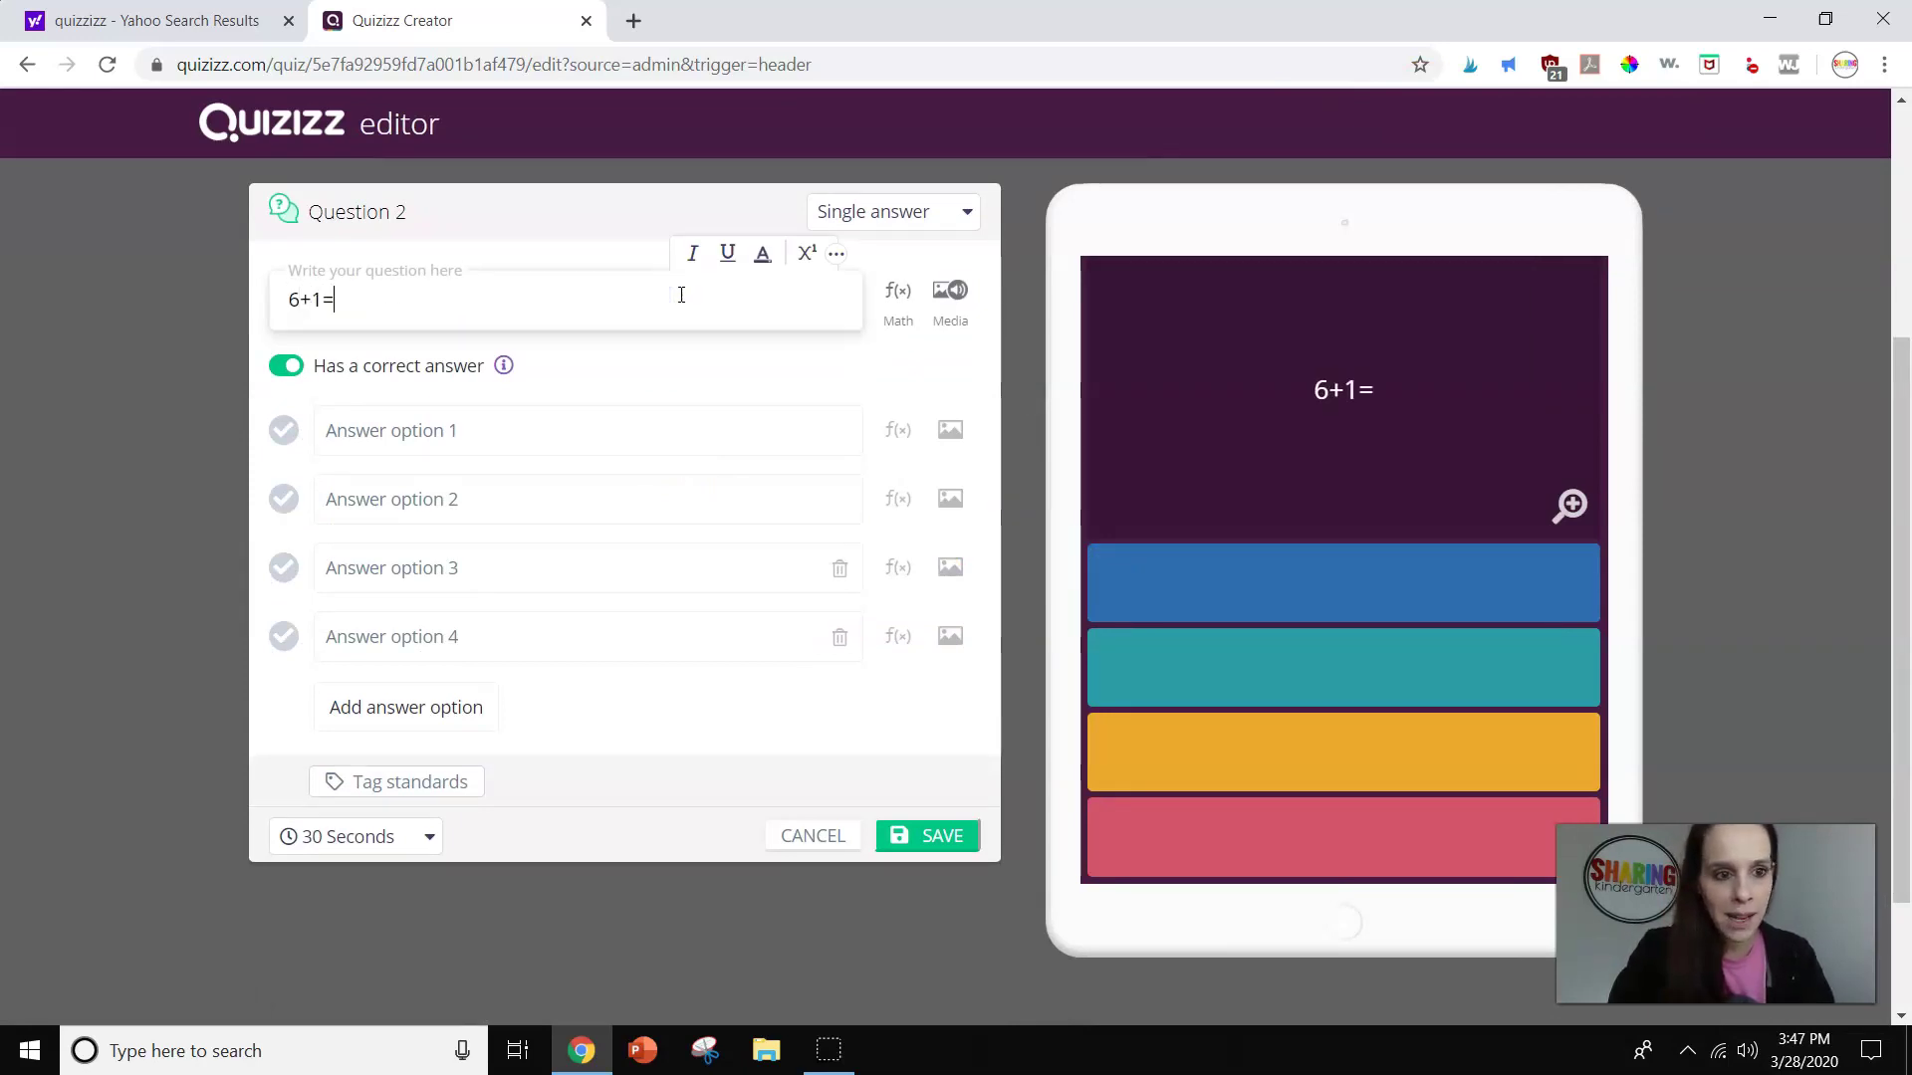
{"action": "left_click", "coordinate": [697, 445]}
{"action": "type", "text": "6"}
{"action": "left_click", "coordinate": [696, 499]}
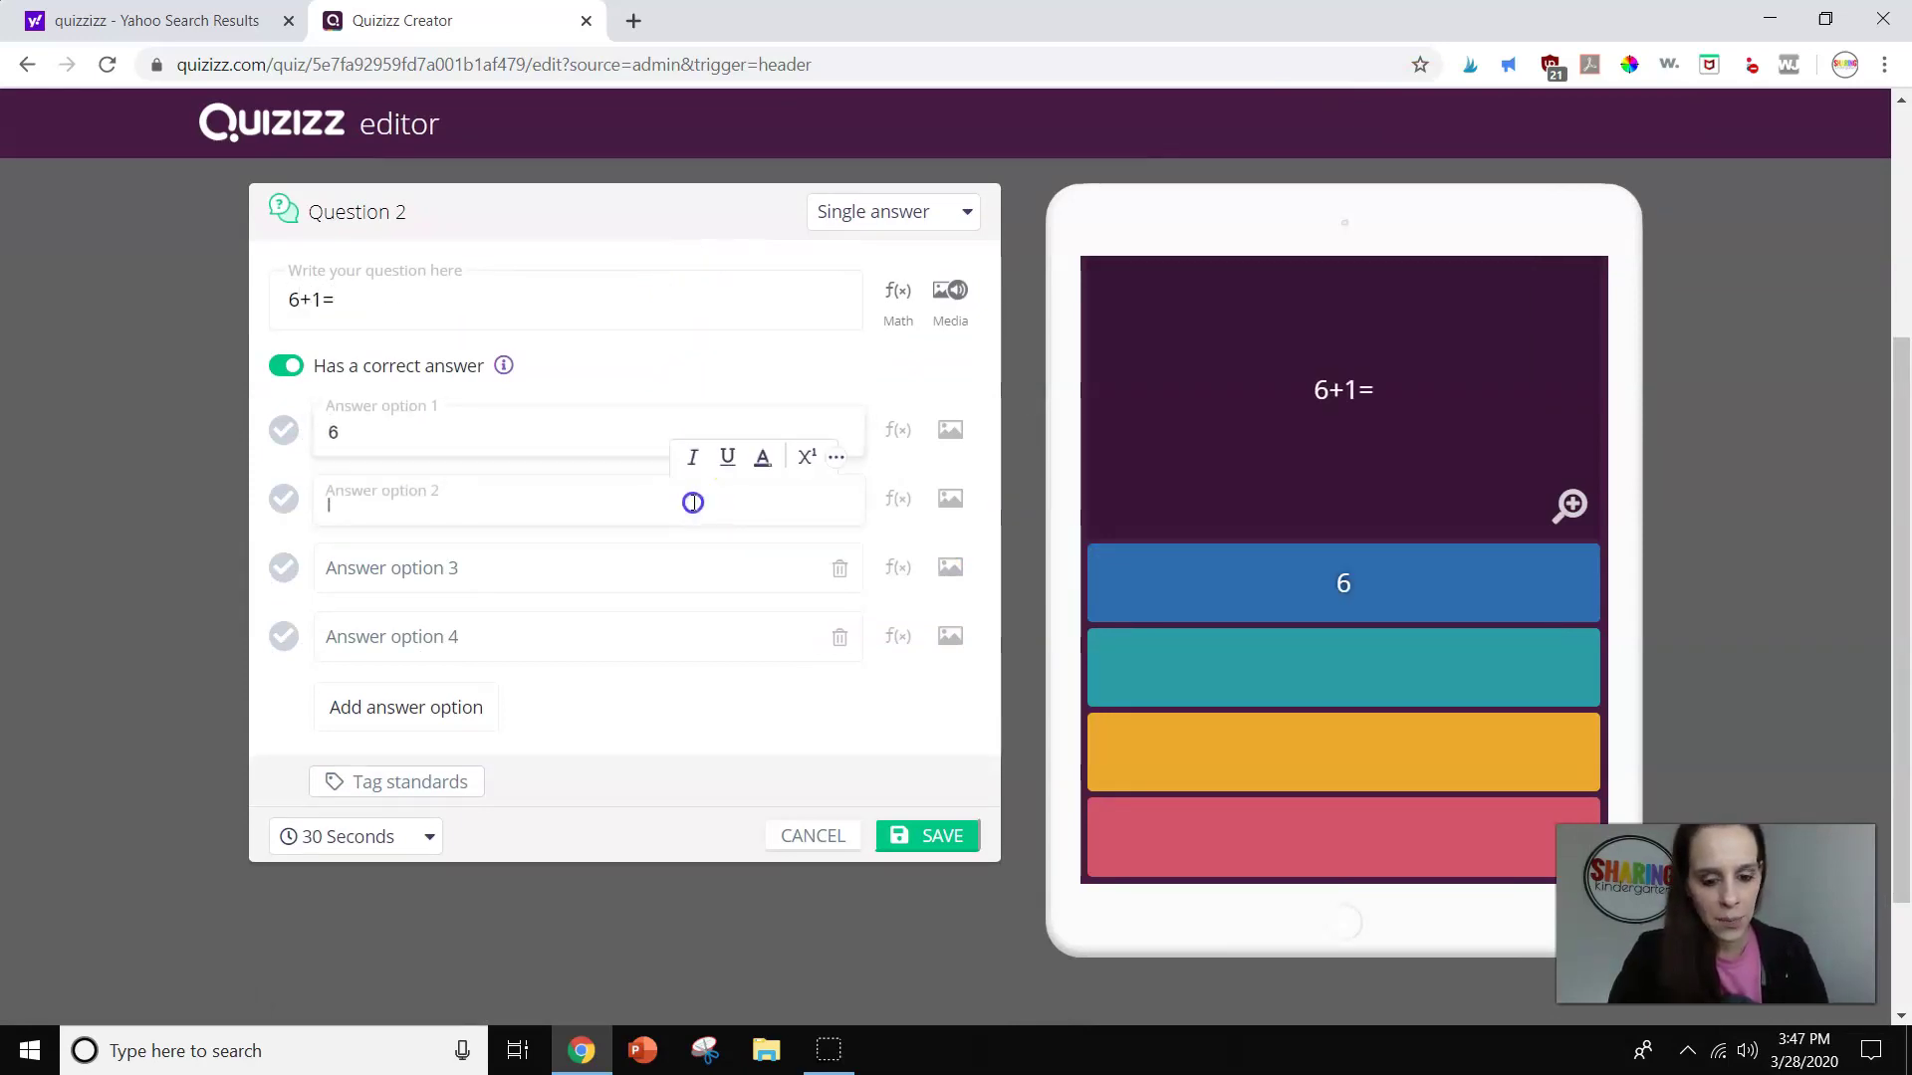
{"action": "type", "text": "7"}
{"action": "left_click", "coordinate": [687, 560]}
{"action": "type", "text": "8"}
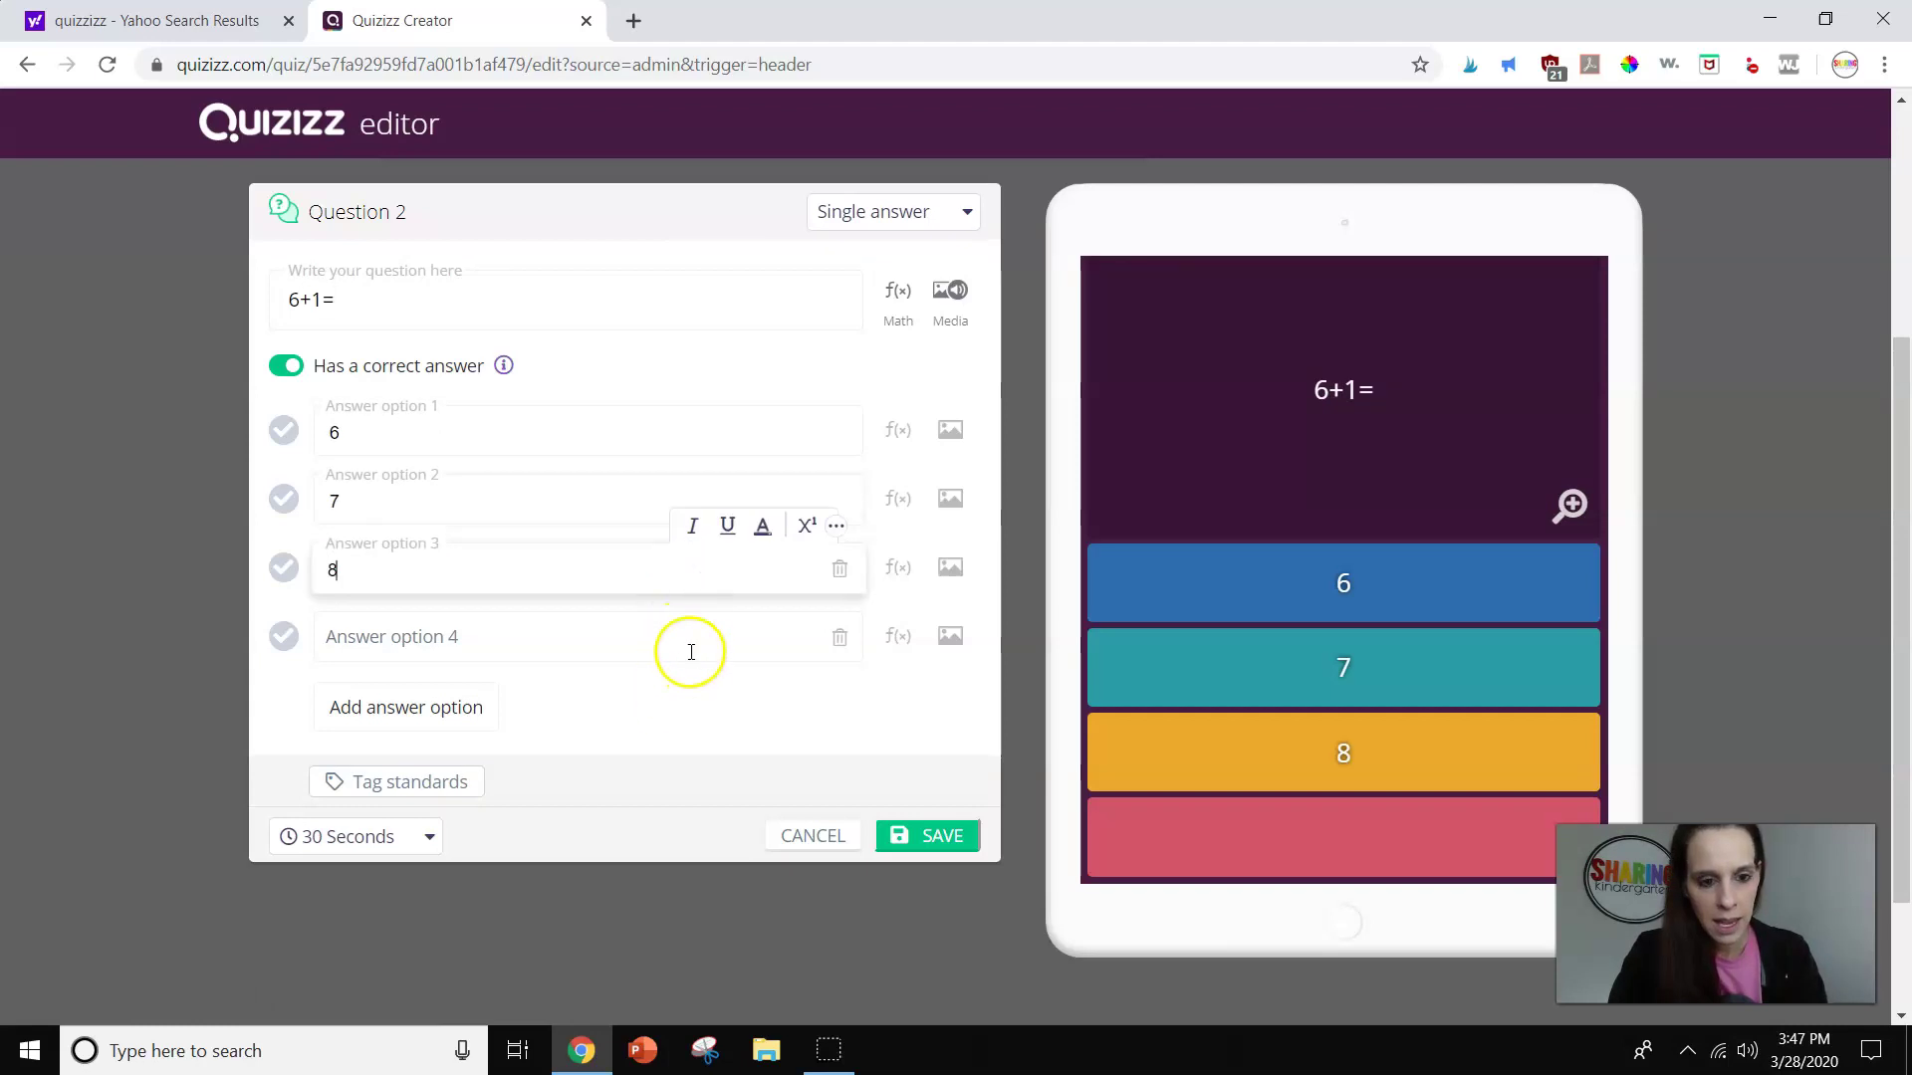
{"action": "left_click", "coordinate": [683, 642]}
{"action": "type", "text": "9"}
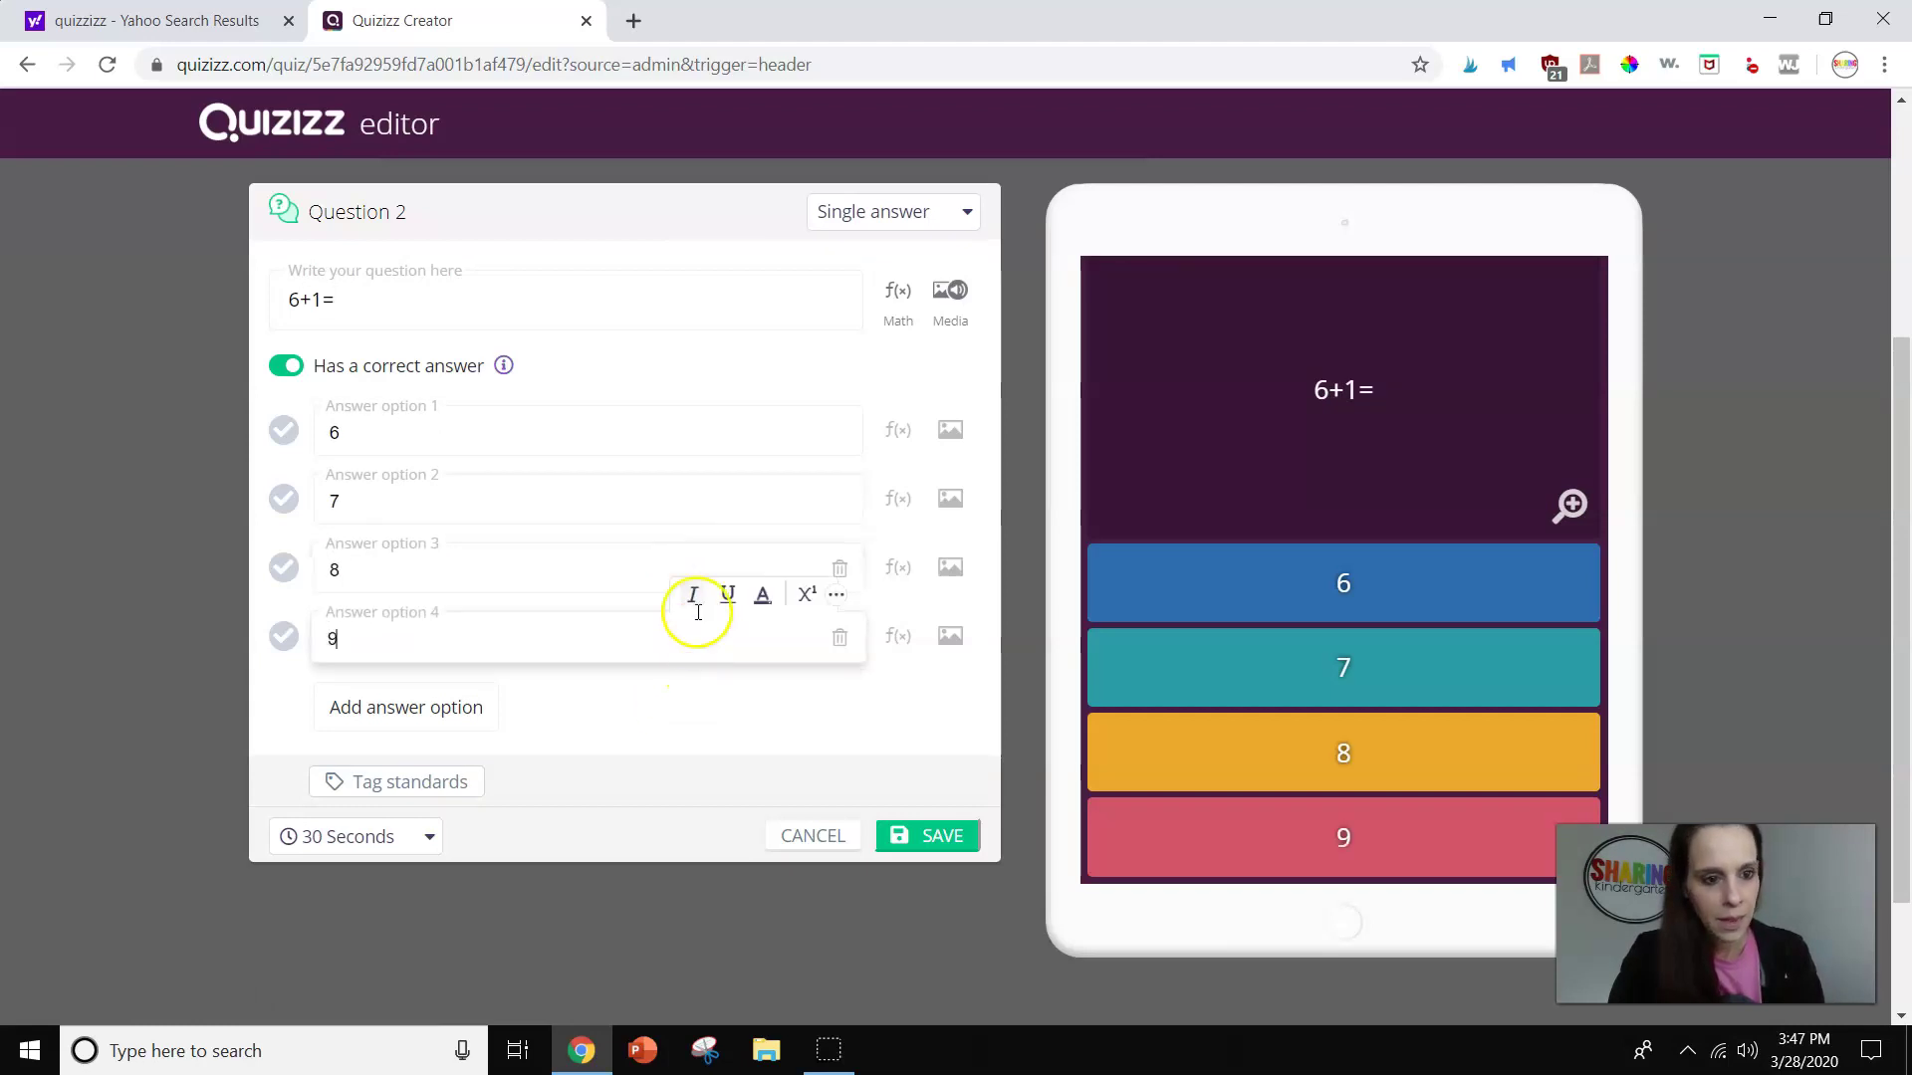
Mark 7 as correct, set a 60-second time limit, and save question 2
{"action": "left_click", "coordinate": [283, 498]}
{"action": "left_click", "coordinate": [386, 840]}
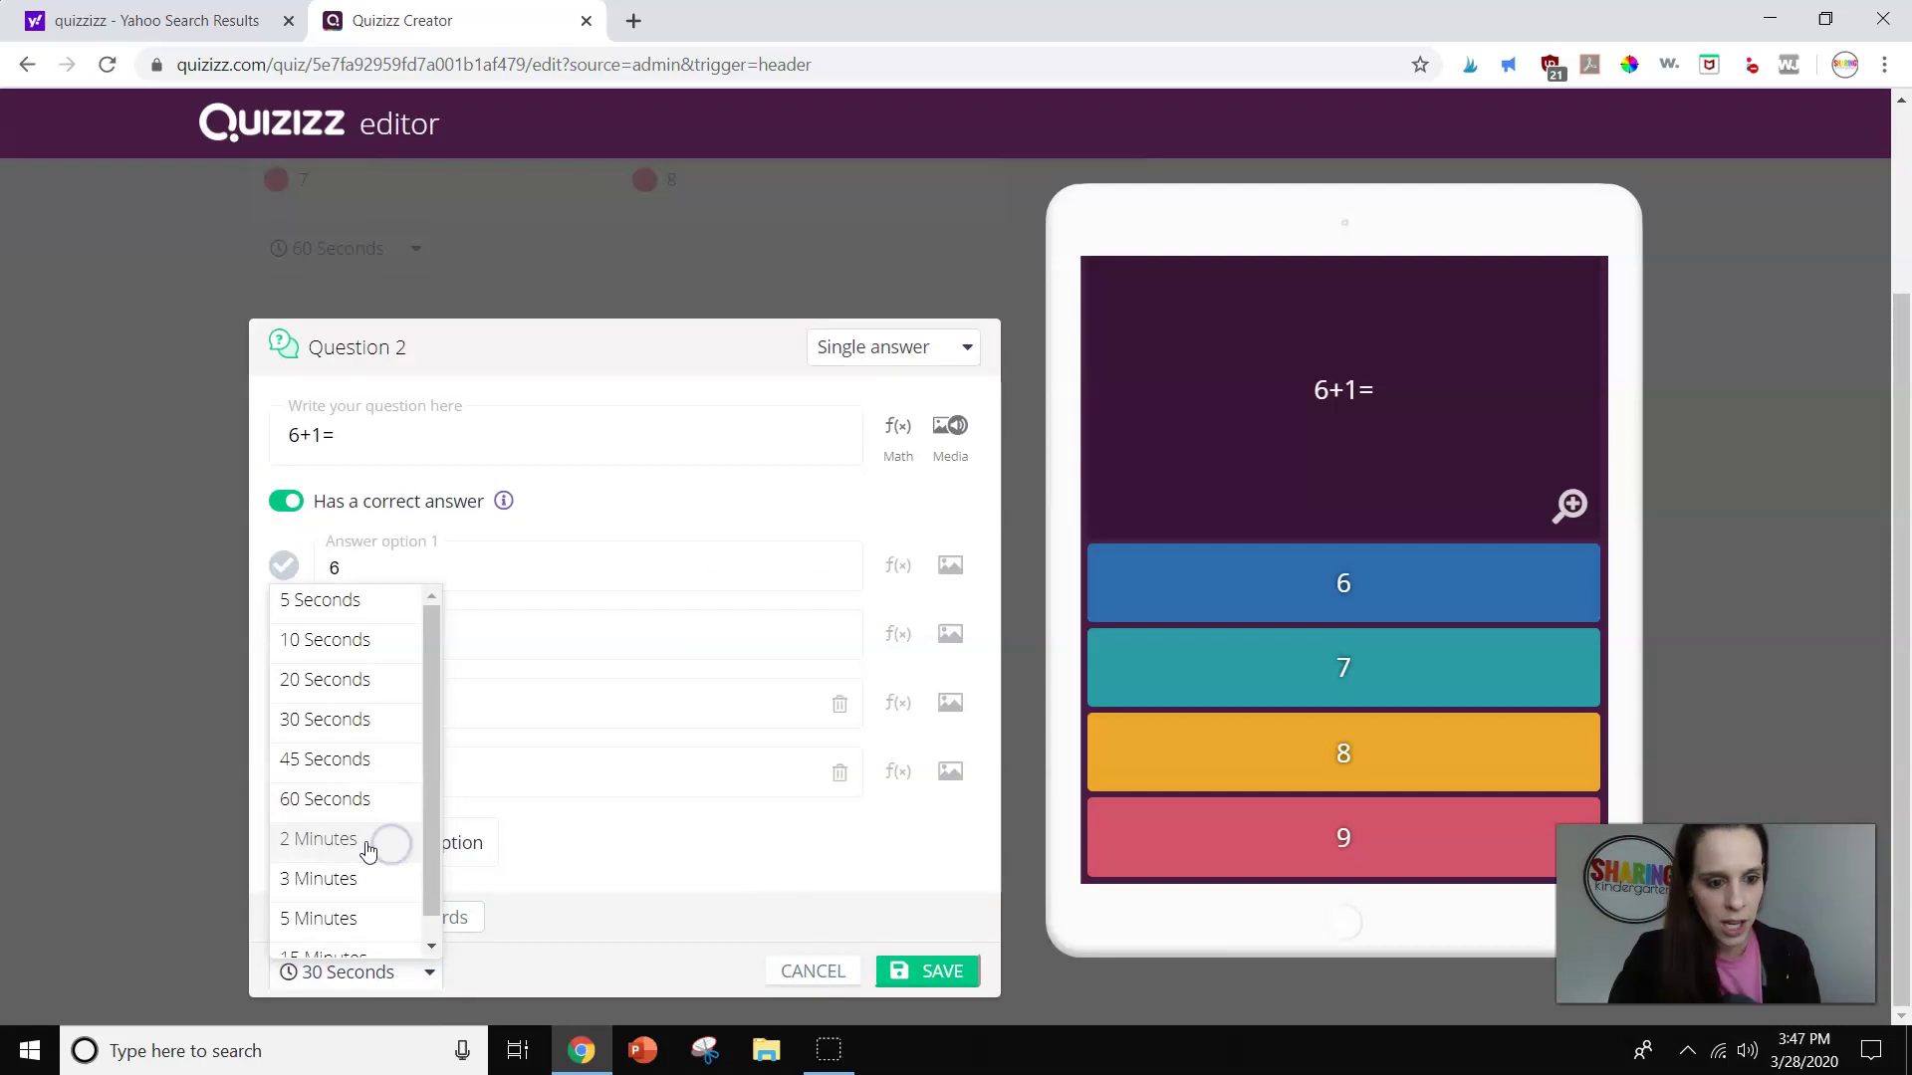
{"action": "left_click", "coordinate": [348, 799]}
{"action": "scroll", "coordinate": [990, 935], "scroll_direction": "down", "scroll_amount": 2}
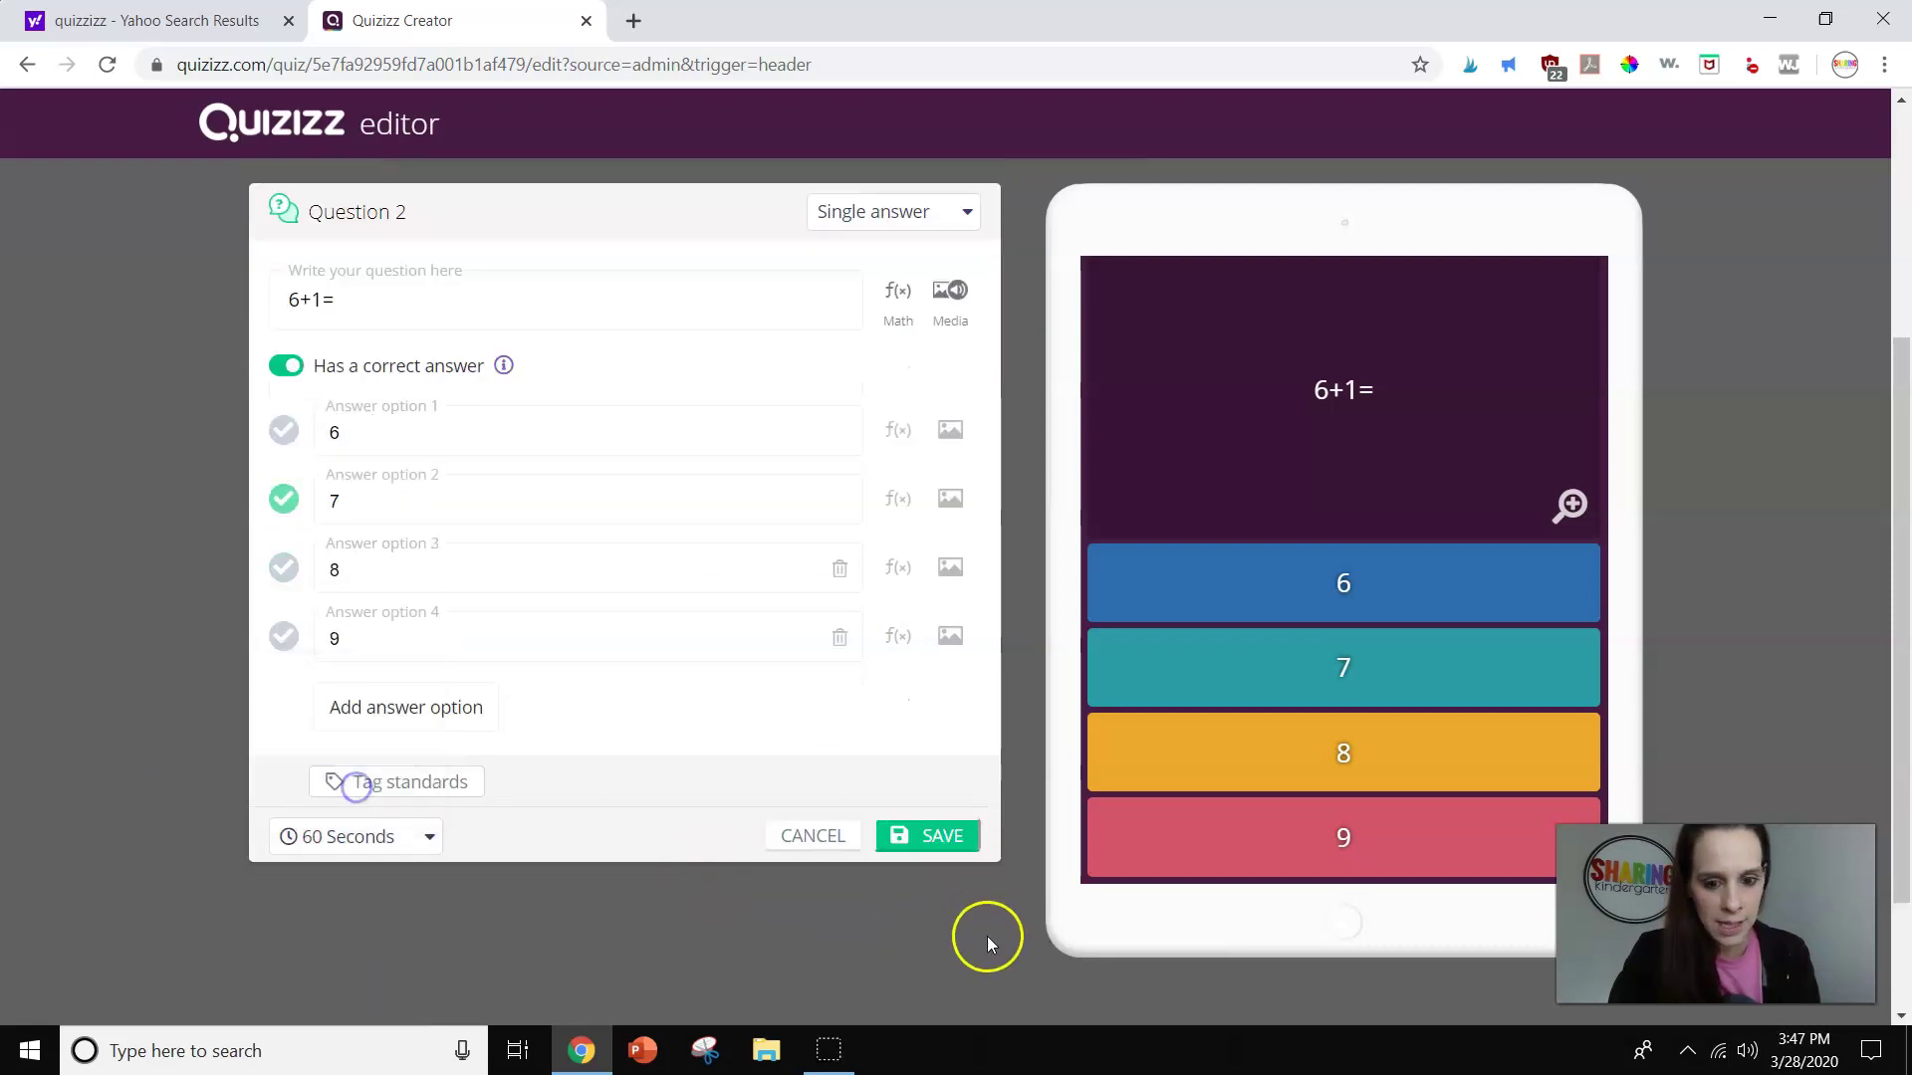
{"action": "left_click", "coordinate": [946, 838]}
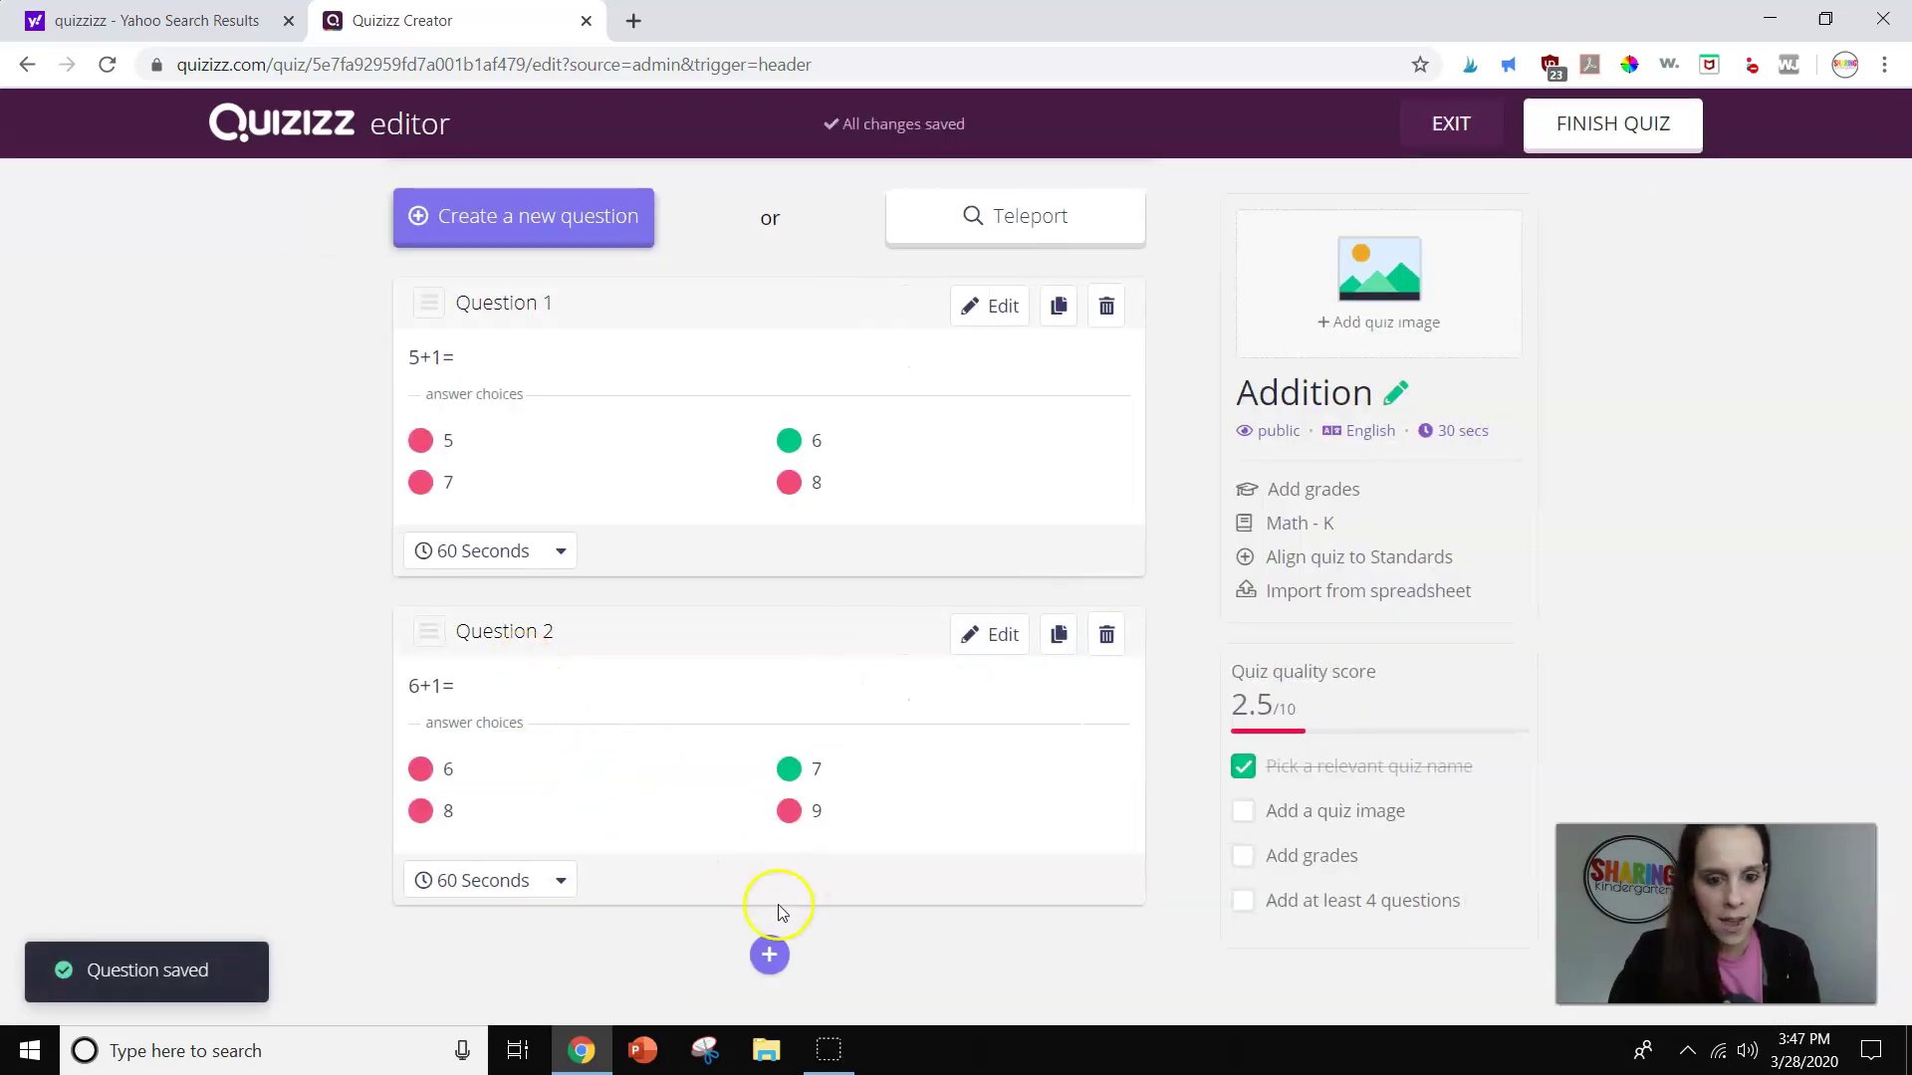
Add a third question '6+2=' with answer choices 6, 7, 8 and 9
{"action": "left_click", "coordinate": [768, 952]}
{"action": "left_click", "coordinate": [384, 303]}
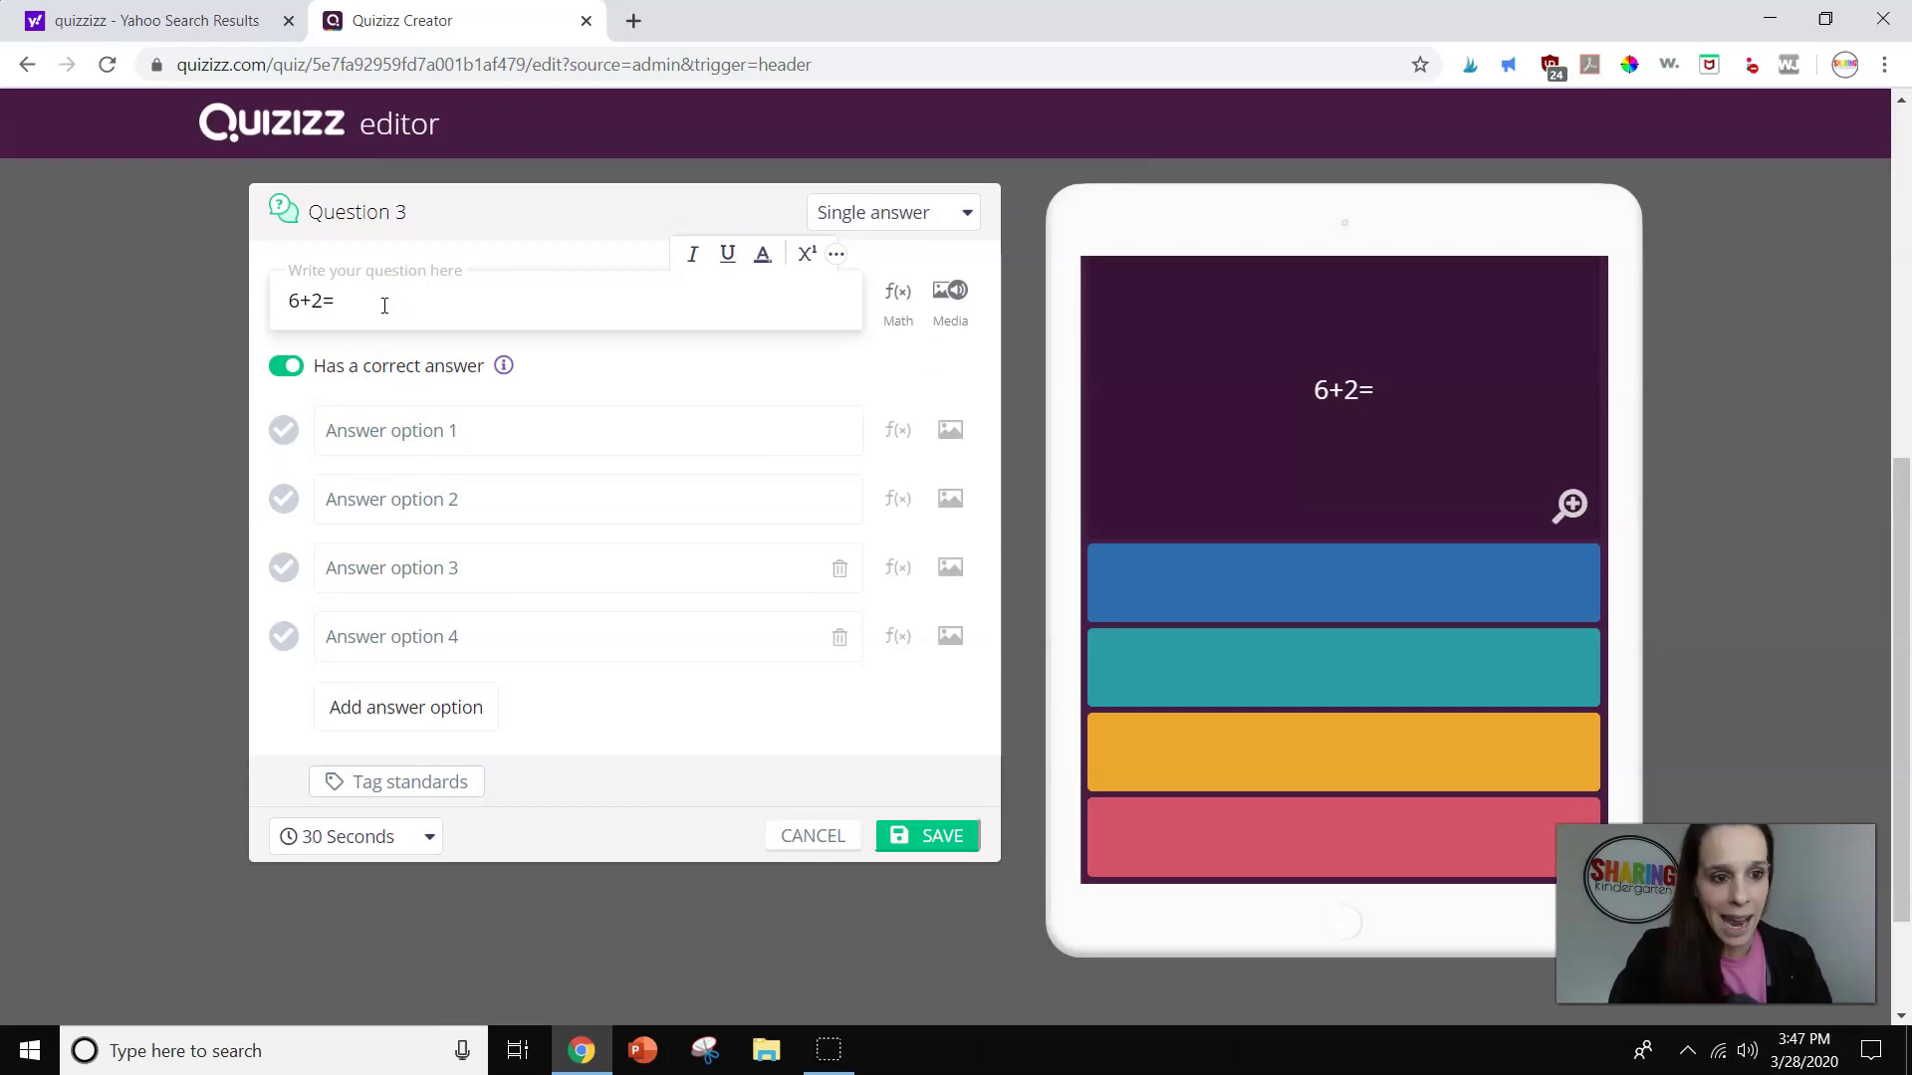
{"action": "left_click", "coordinate": [625, 446]}
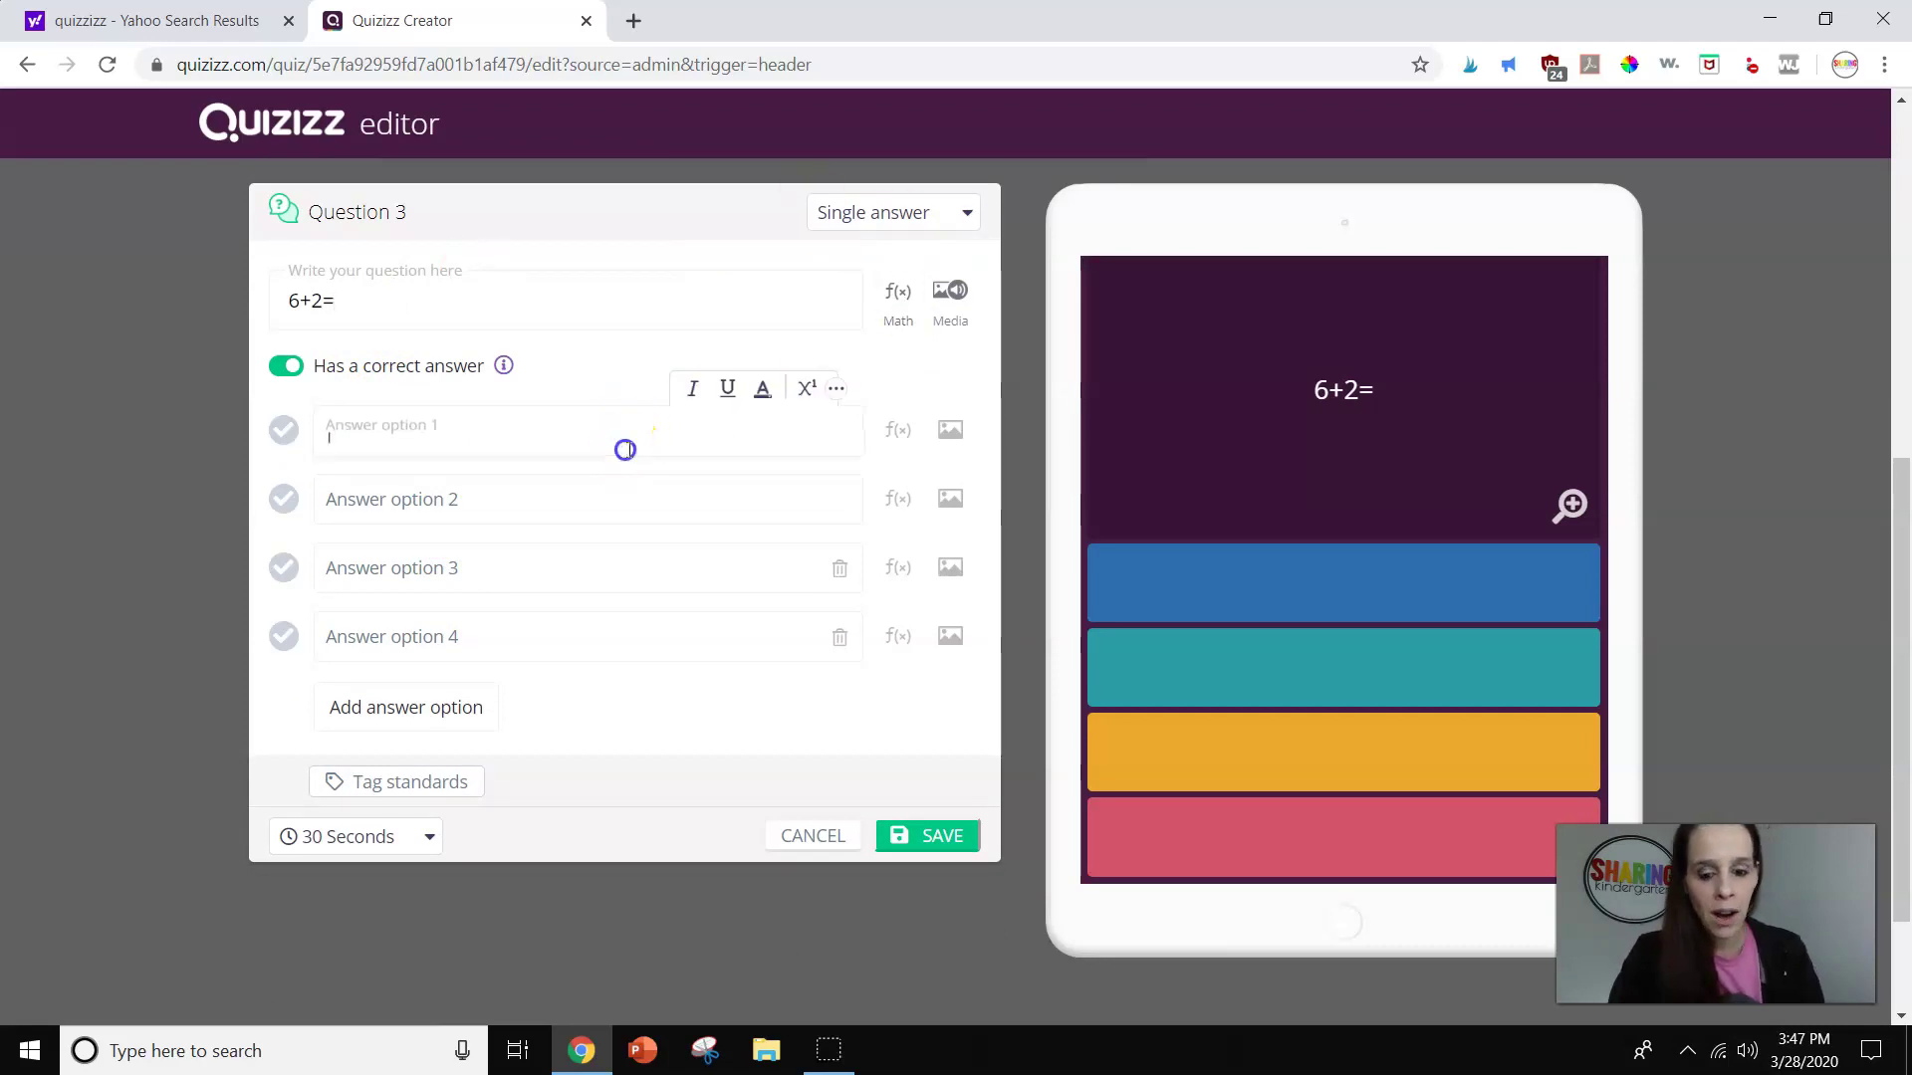
{"action": "type", "text": "6"}
{"action": "left_click", "coordinate": [547, 498]}
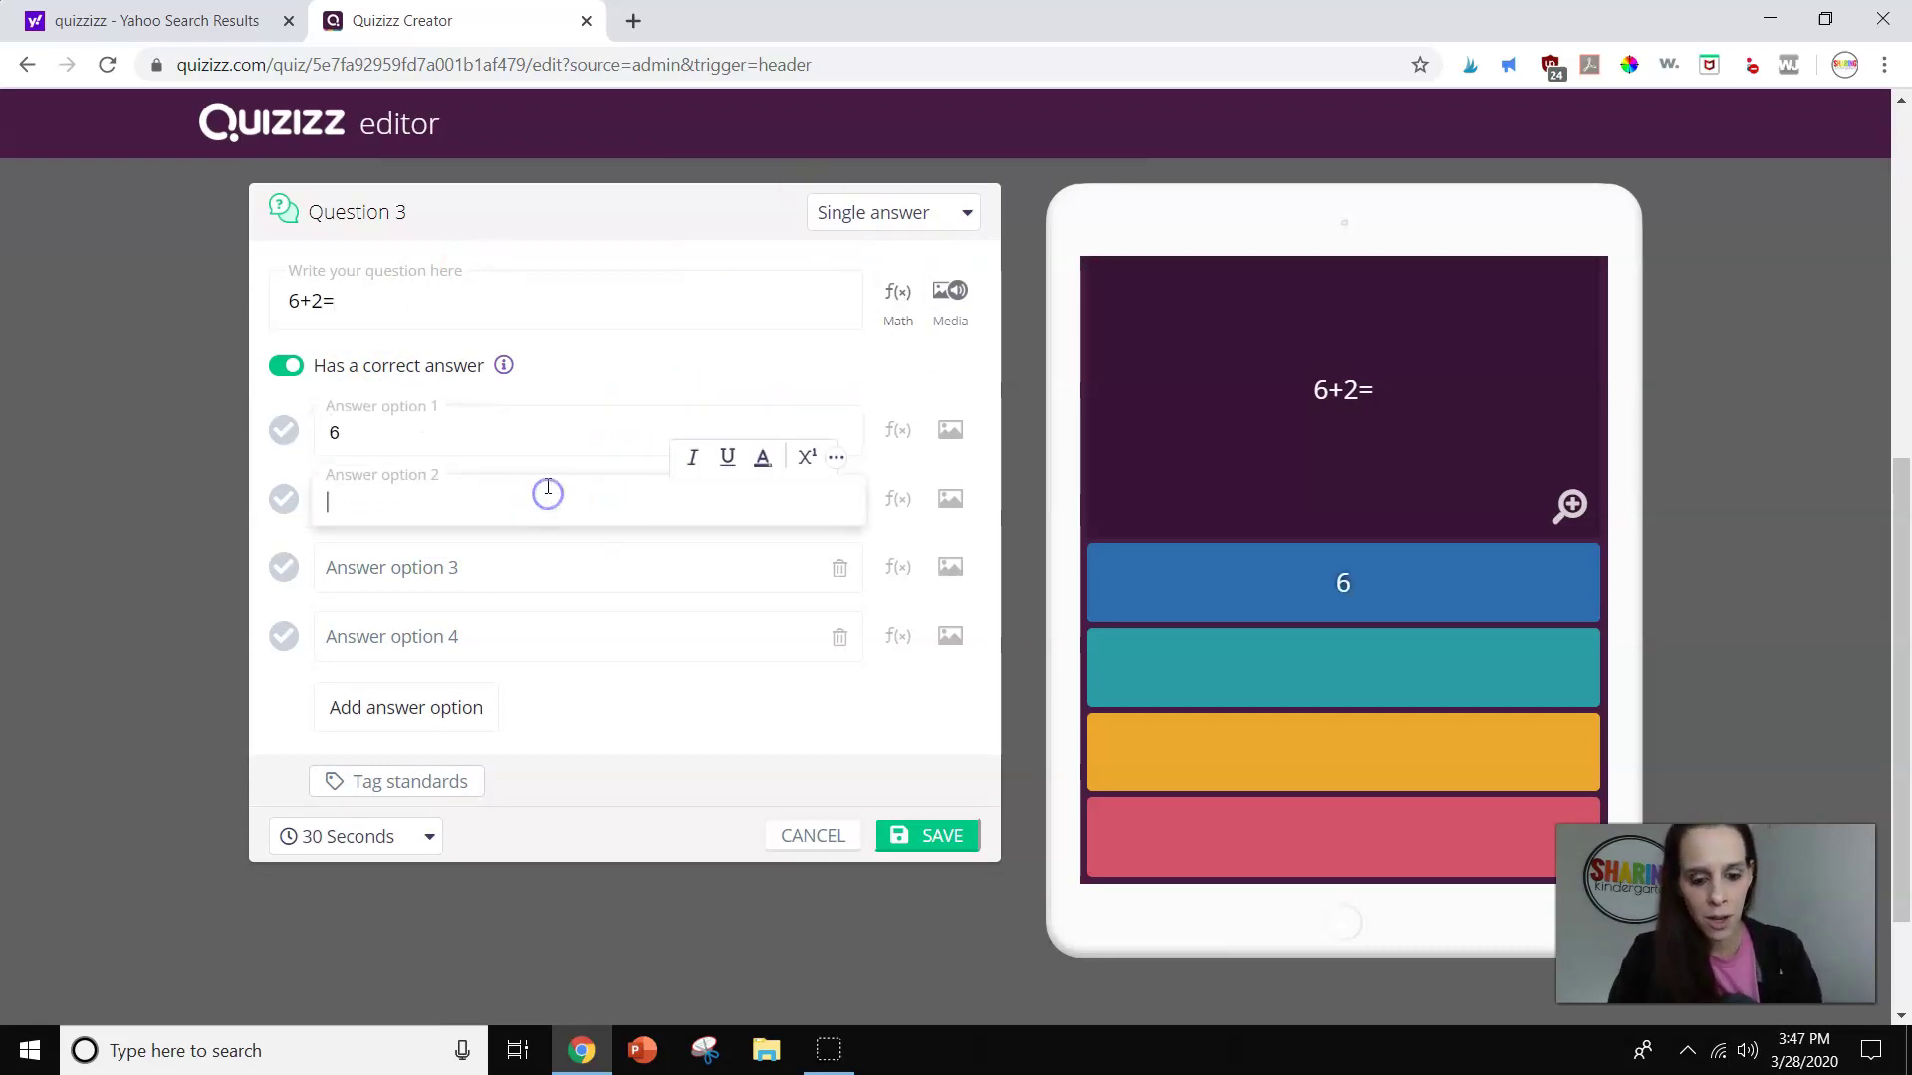
{"action": "type", "text": "7"}
{"action": "left_click", "coordinate": [499, 567]}
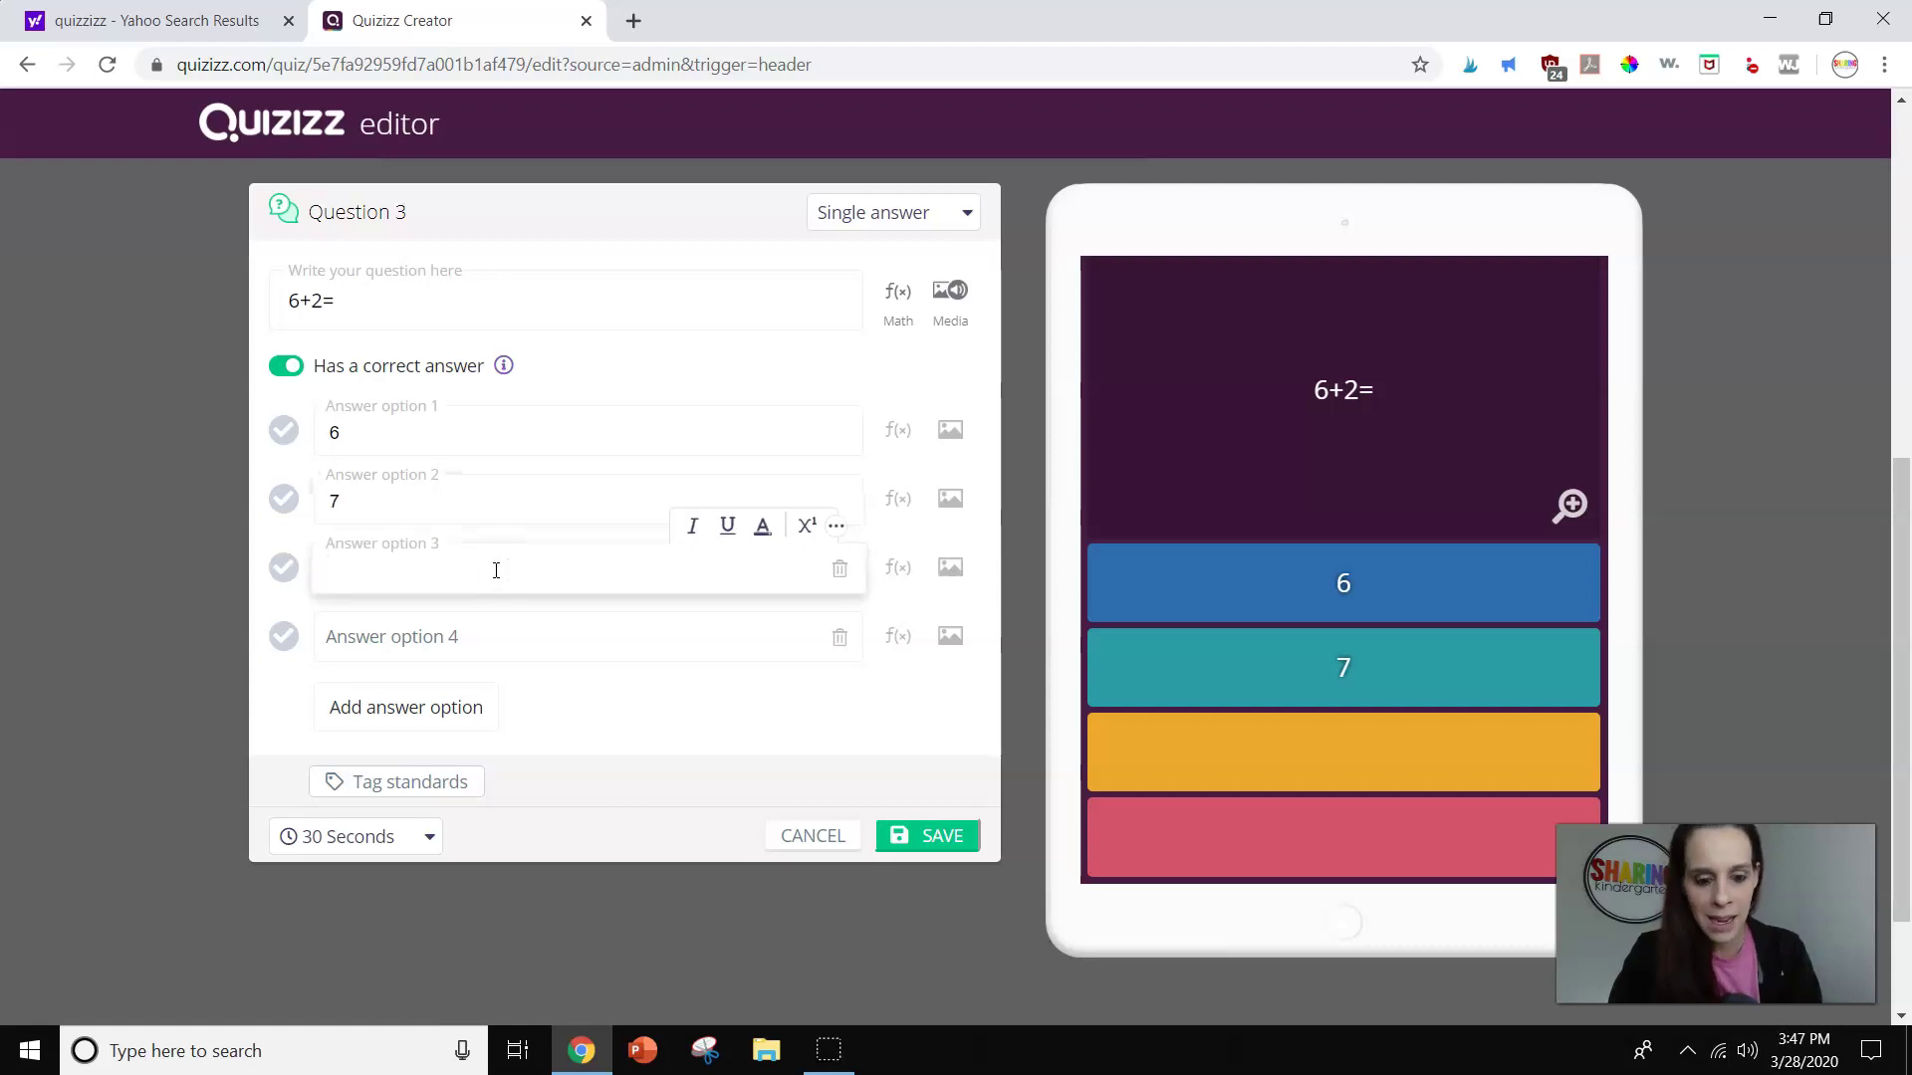
{"action": "type", "text": "8"}
{"action": "left_click", "coordinate": [526, 639]}
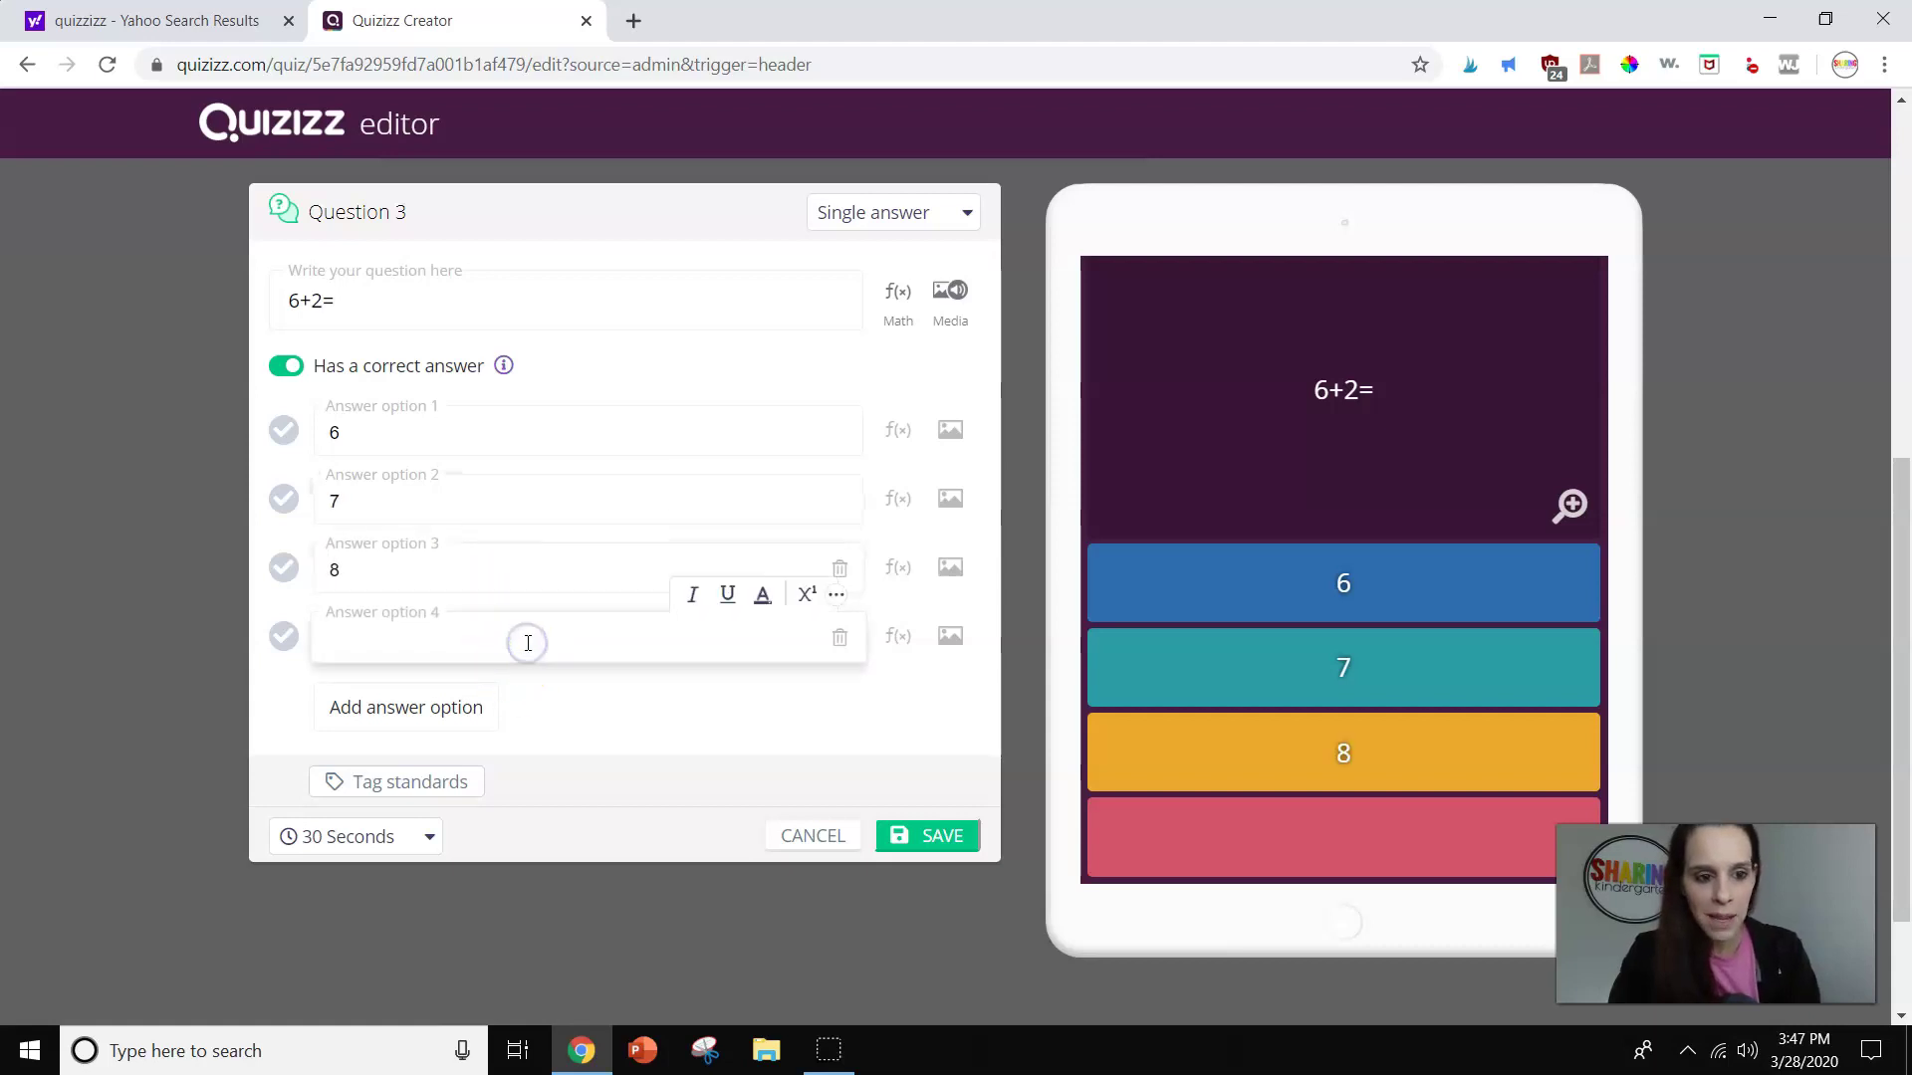
{"action": "type", "text": "9"}
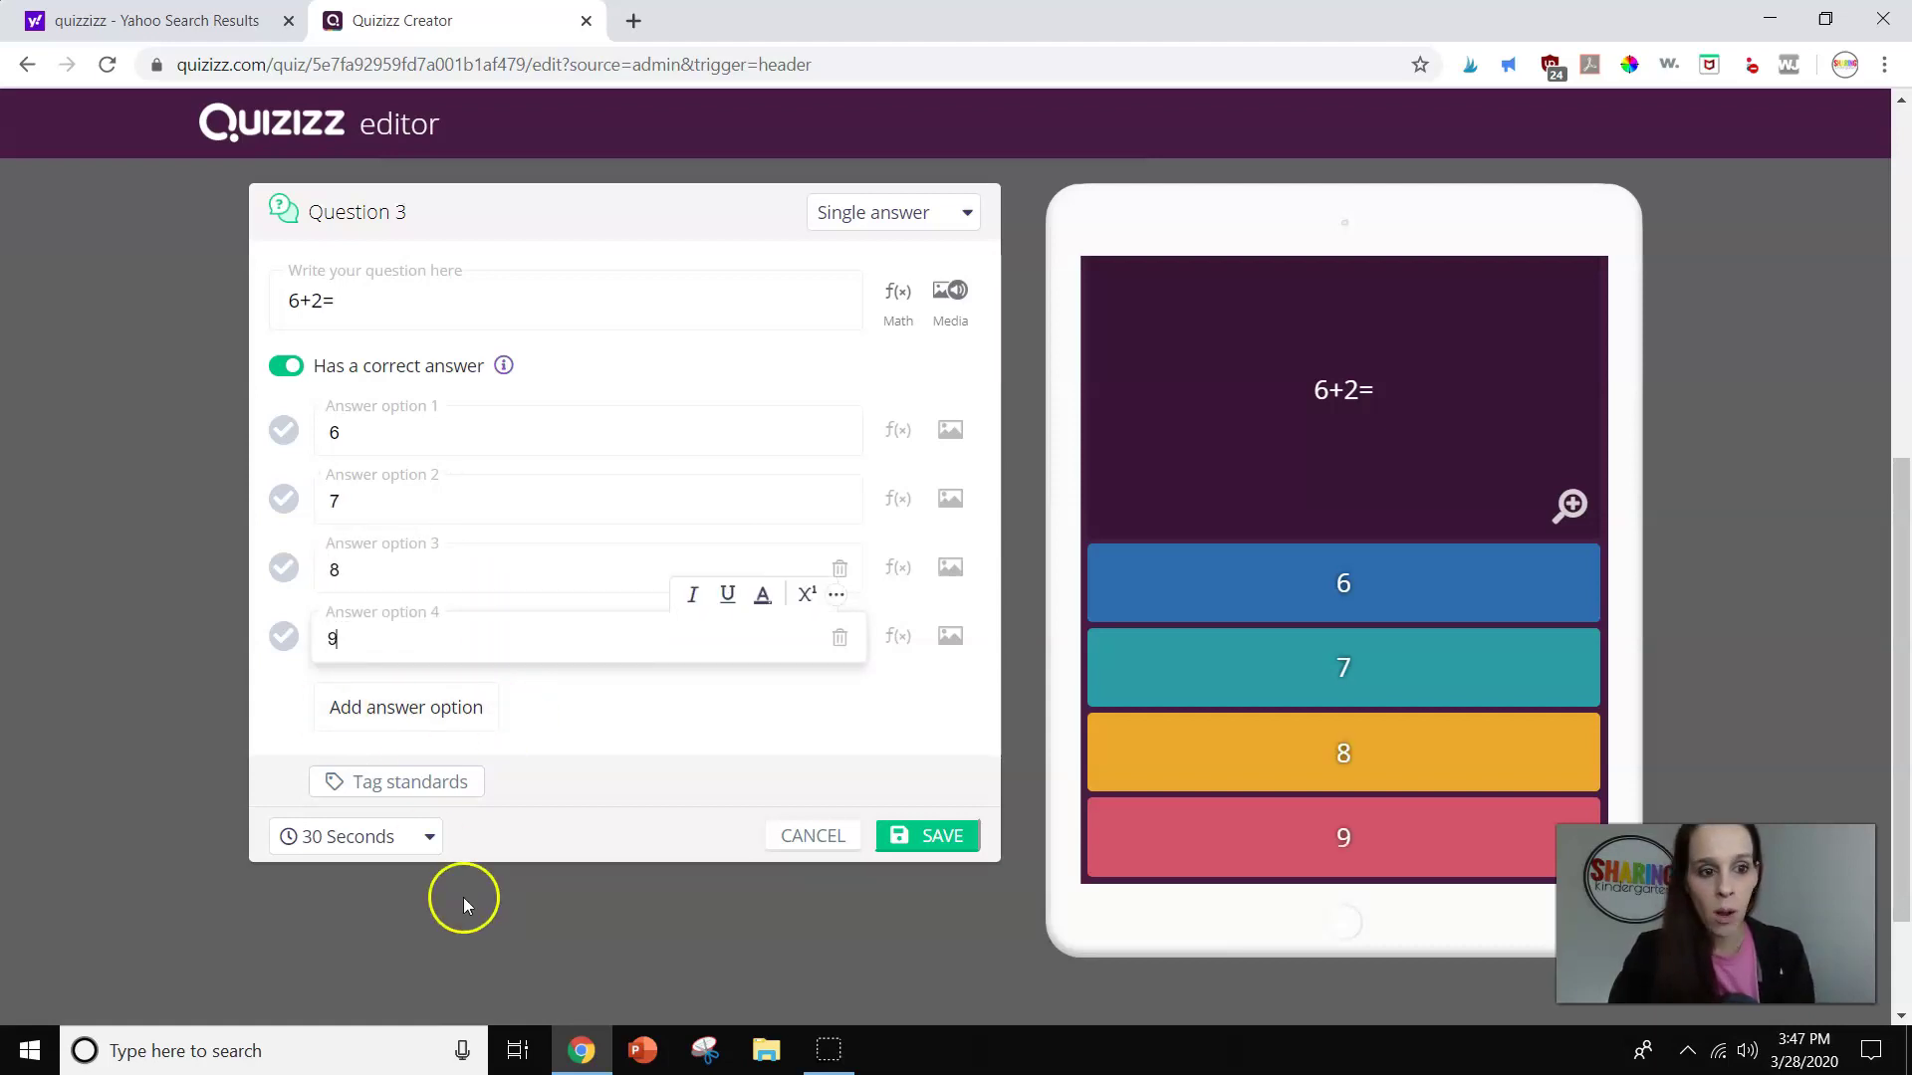
Mark 8 as correct, set a 60-second time limit, and save question 3
{"action": "left_click", "coordinate": [286, 565]}
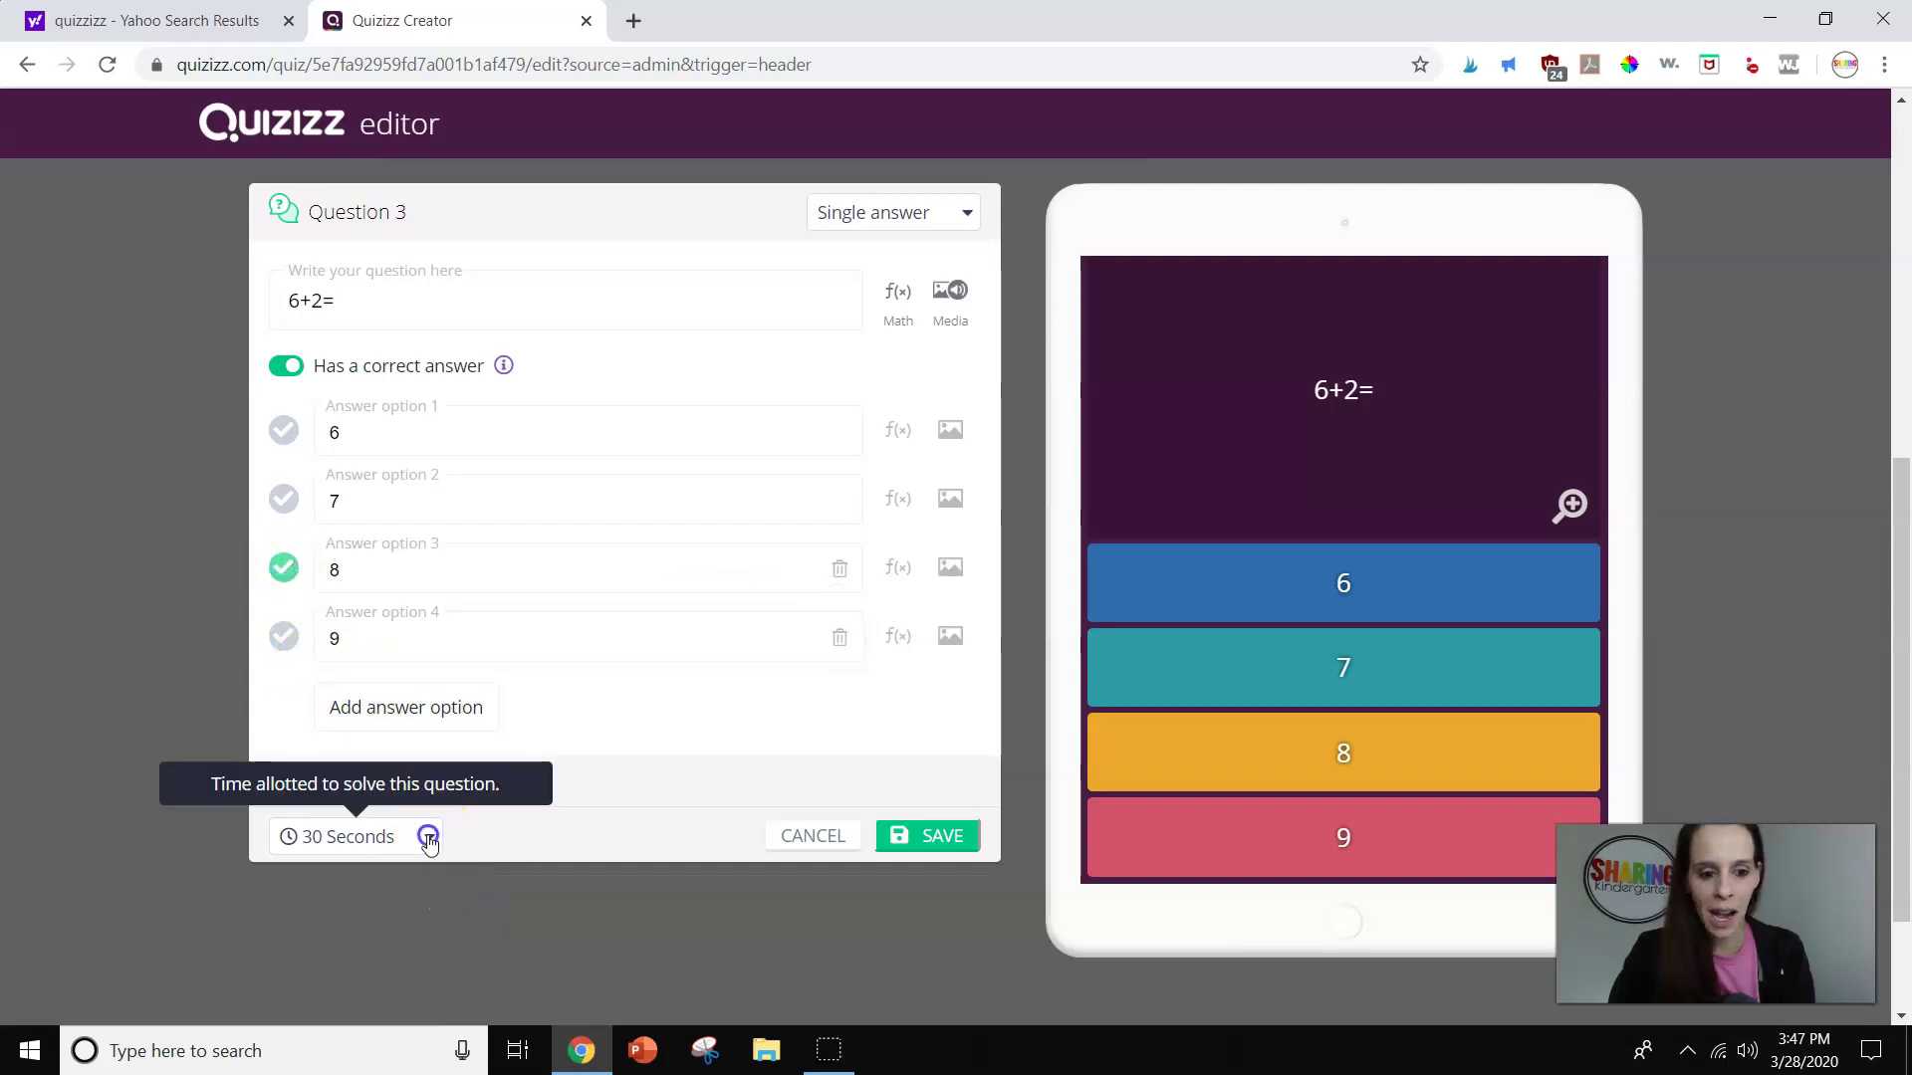
{"action": "left_click", "coordinate": [428, 835]}
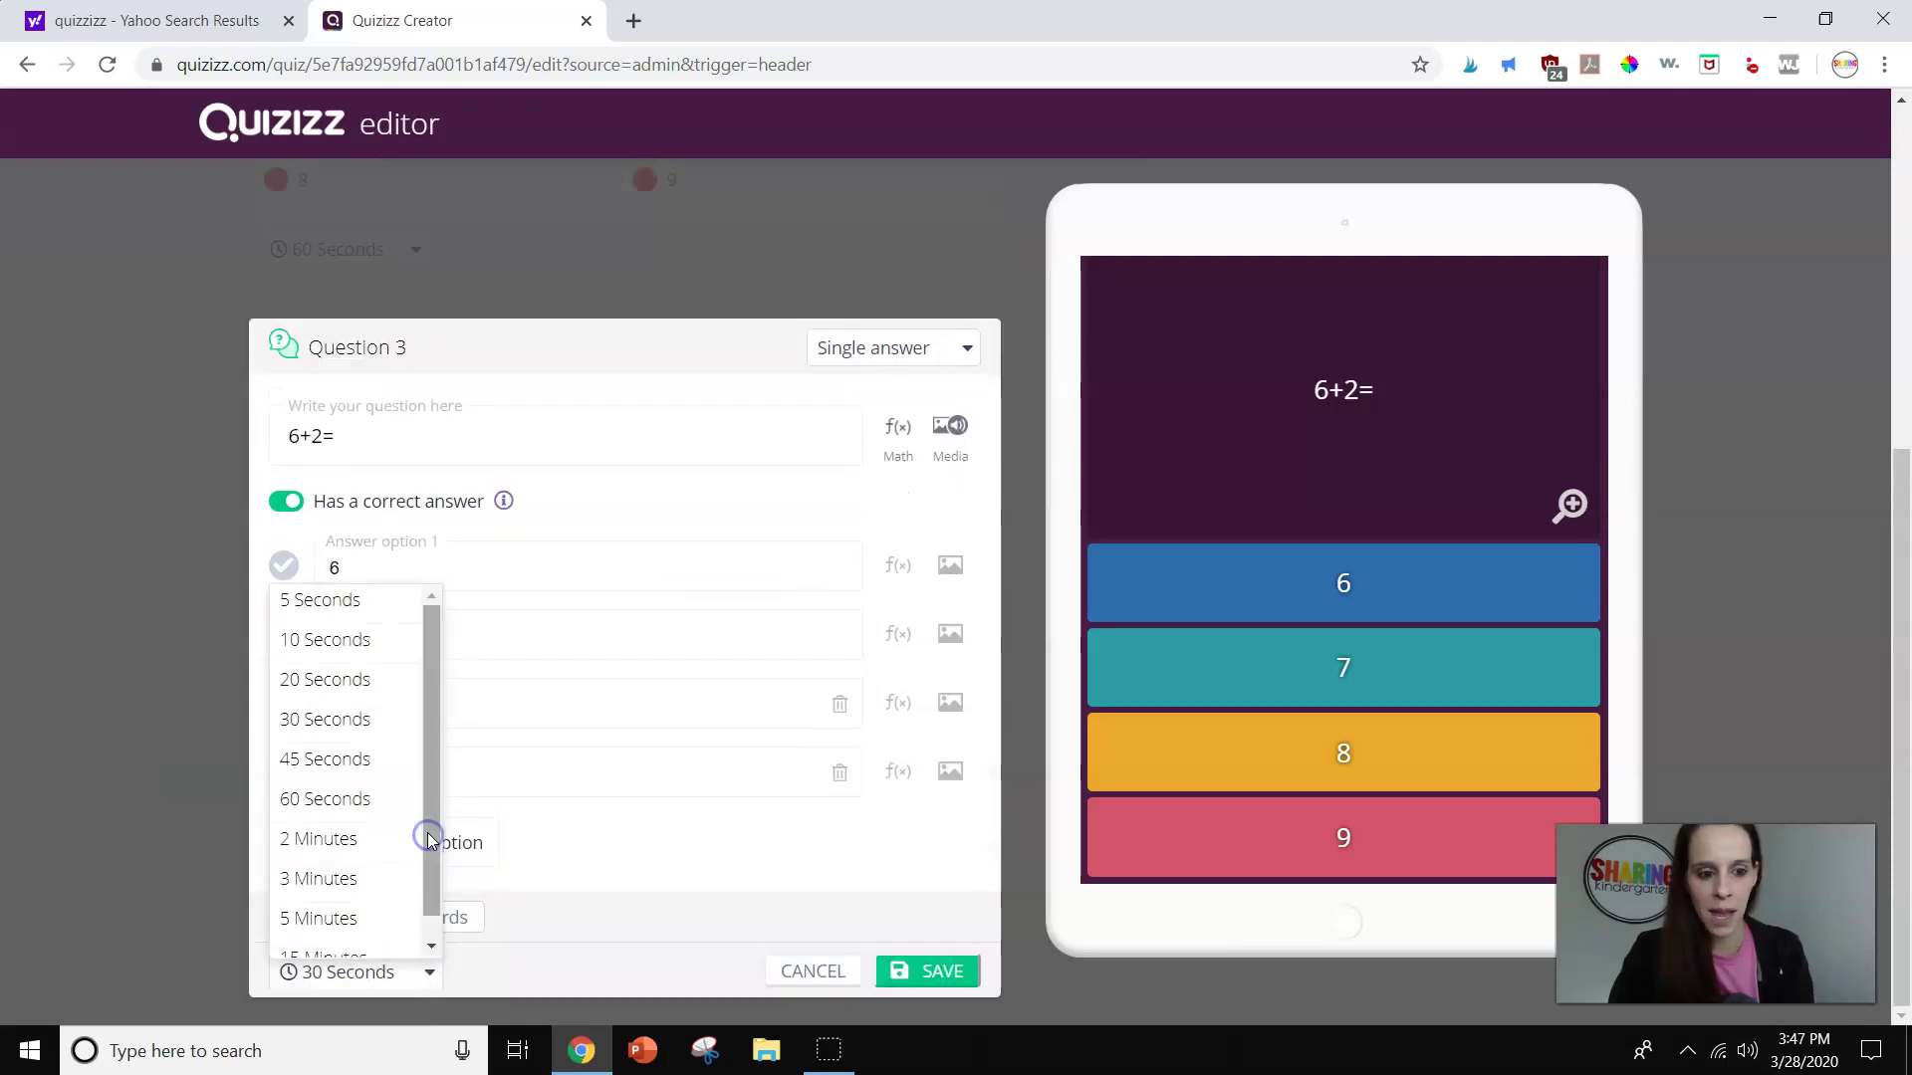
{"action": "left_click", "coordinate": [383, 798]}
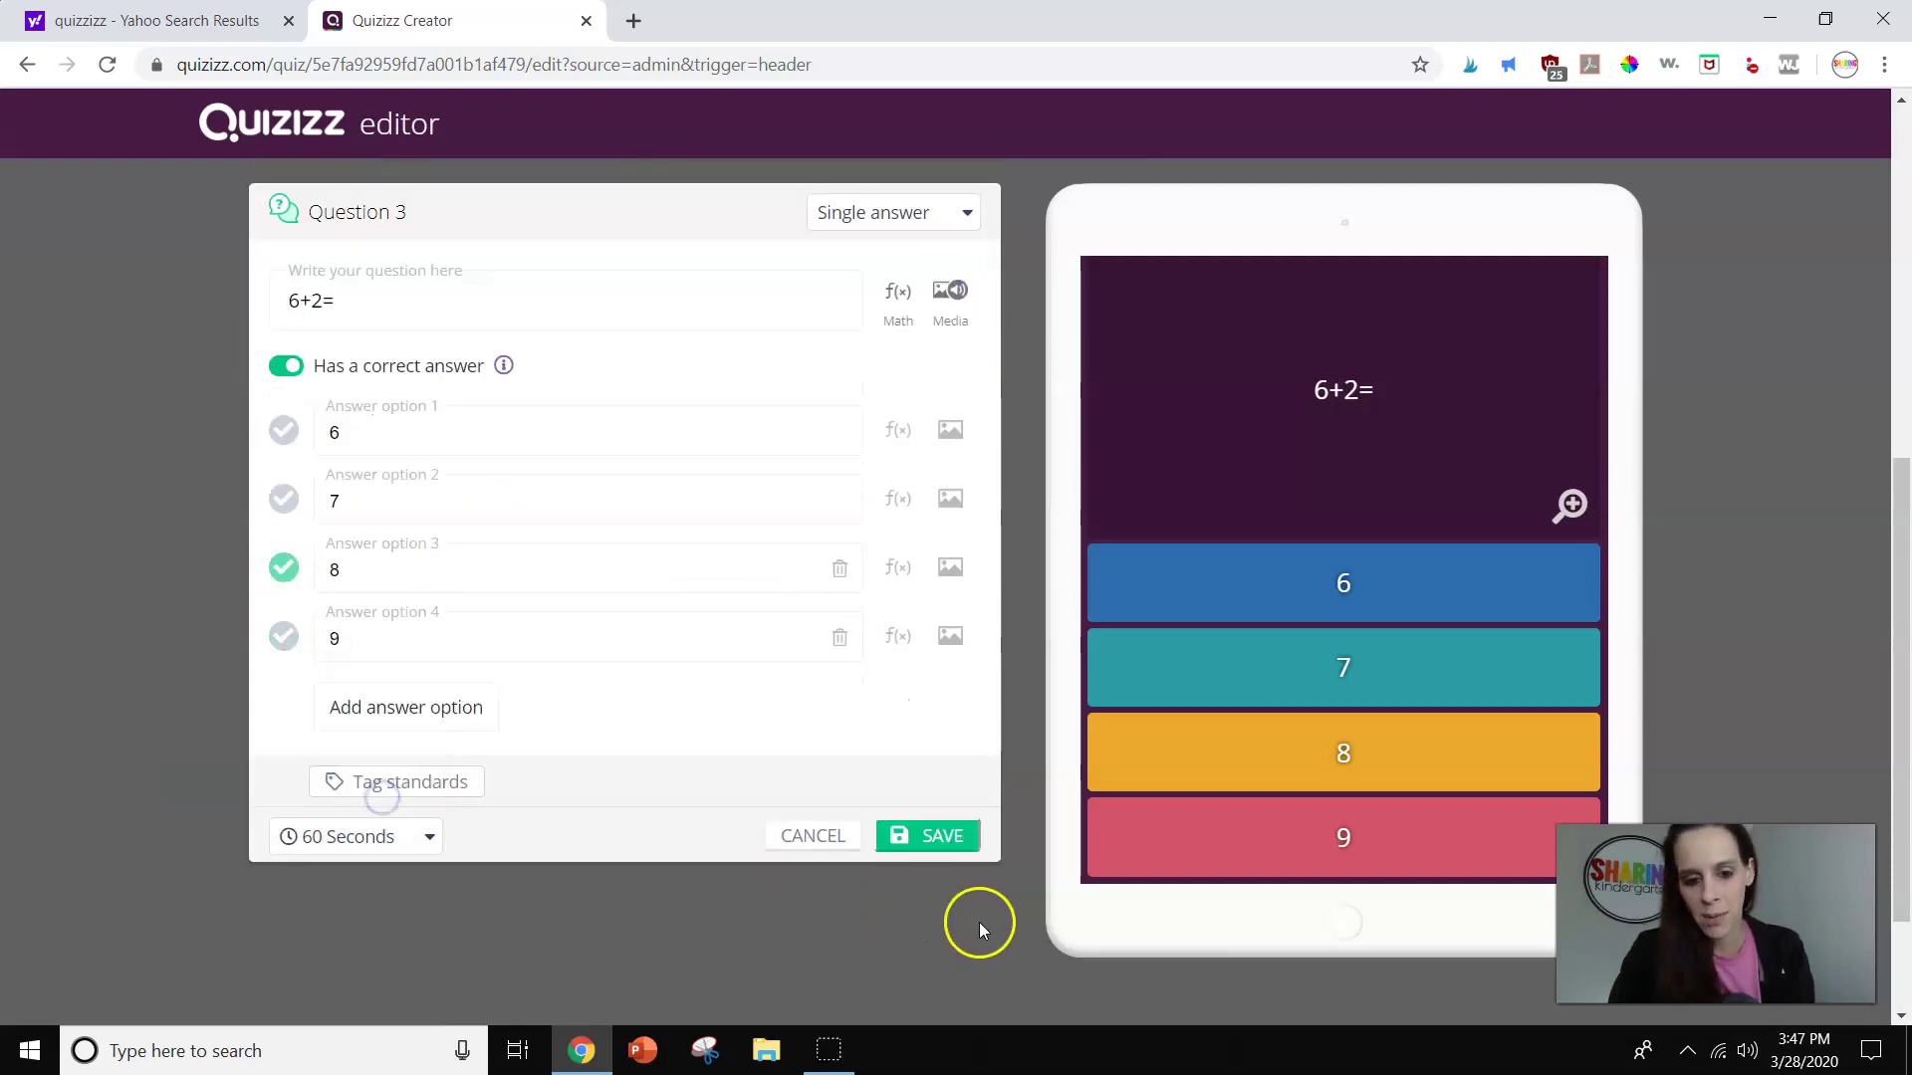
{"action": "left_click", "coordinate": [911, 837]}
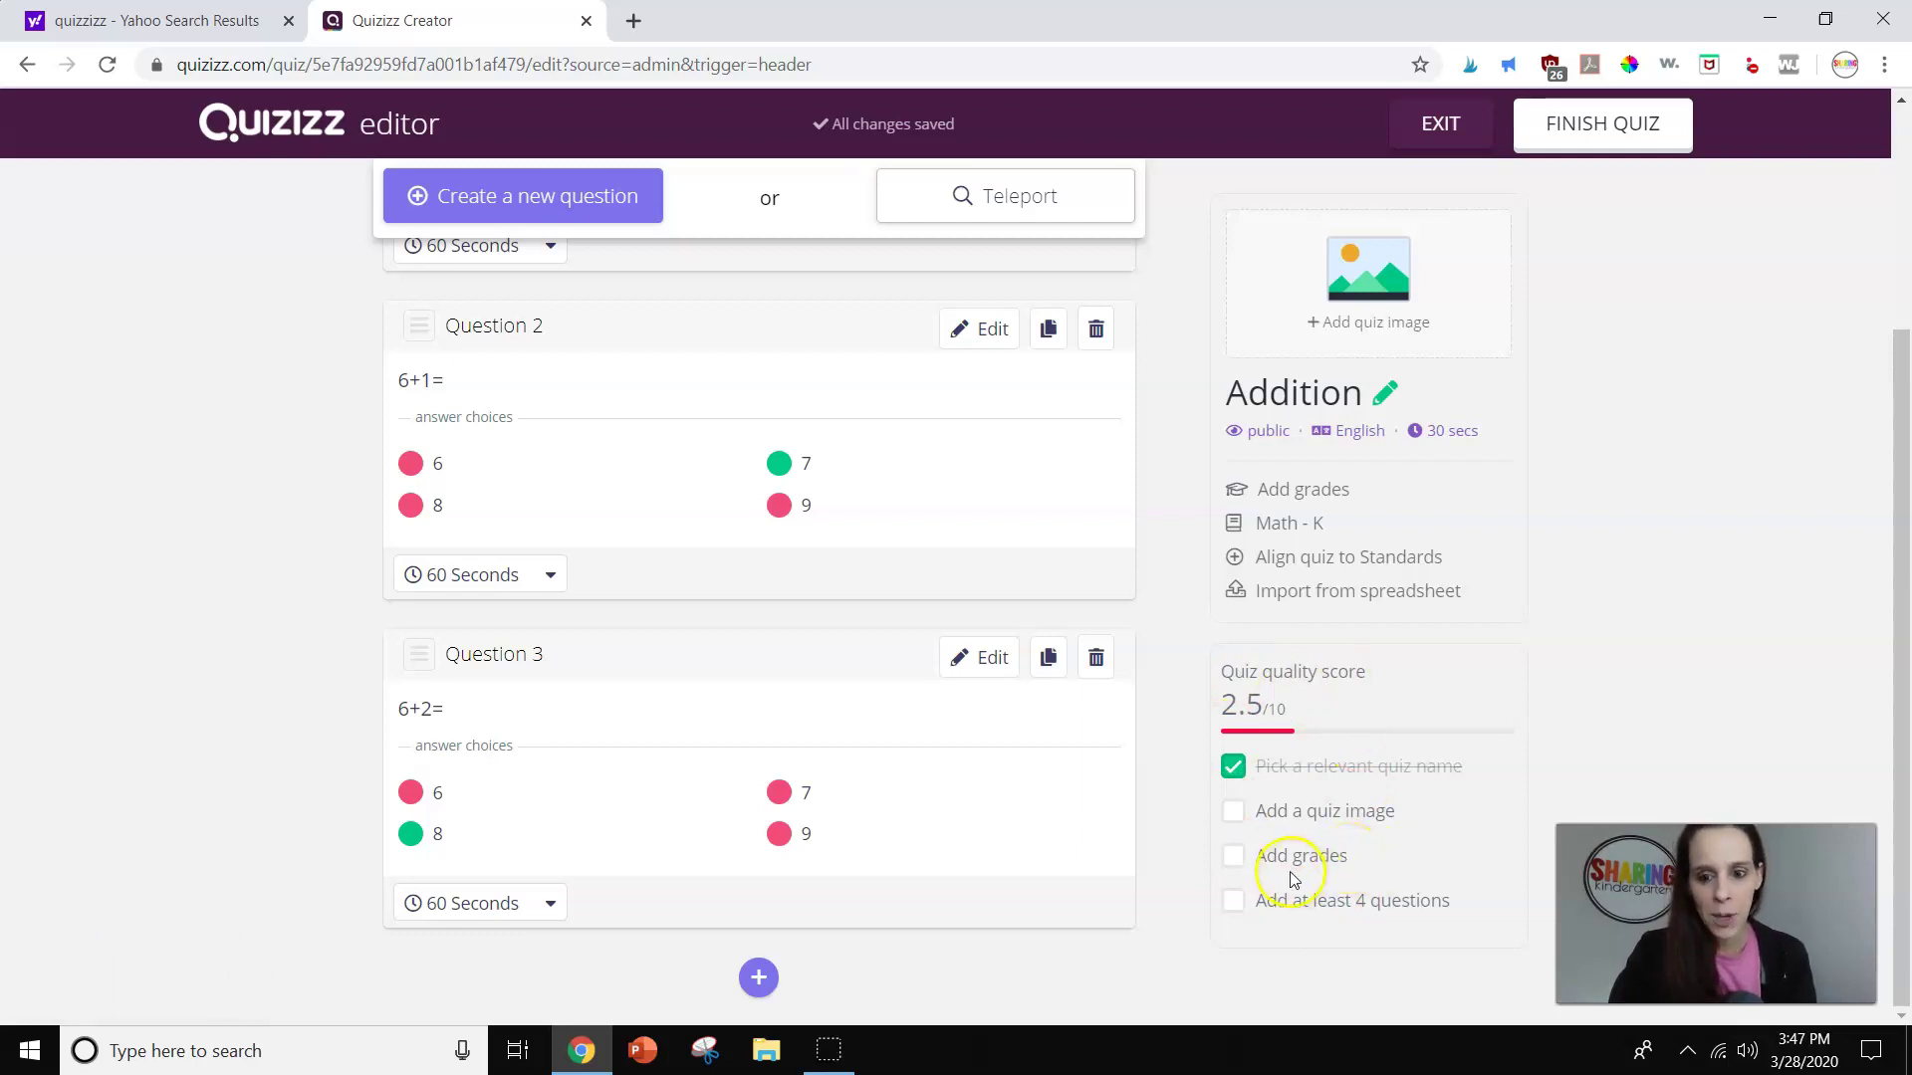
Add a fourth question with the text '5+2='
{"action": "left_click", "coordinate": [758, 978]}
{"action": "left_click", "coordinate": [444, 303]}
{"action": "type", "text": "5+2="}
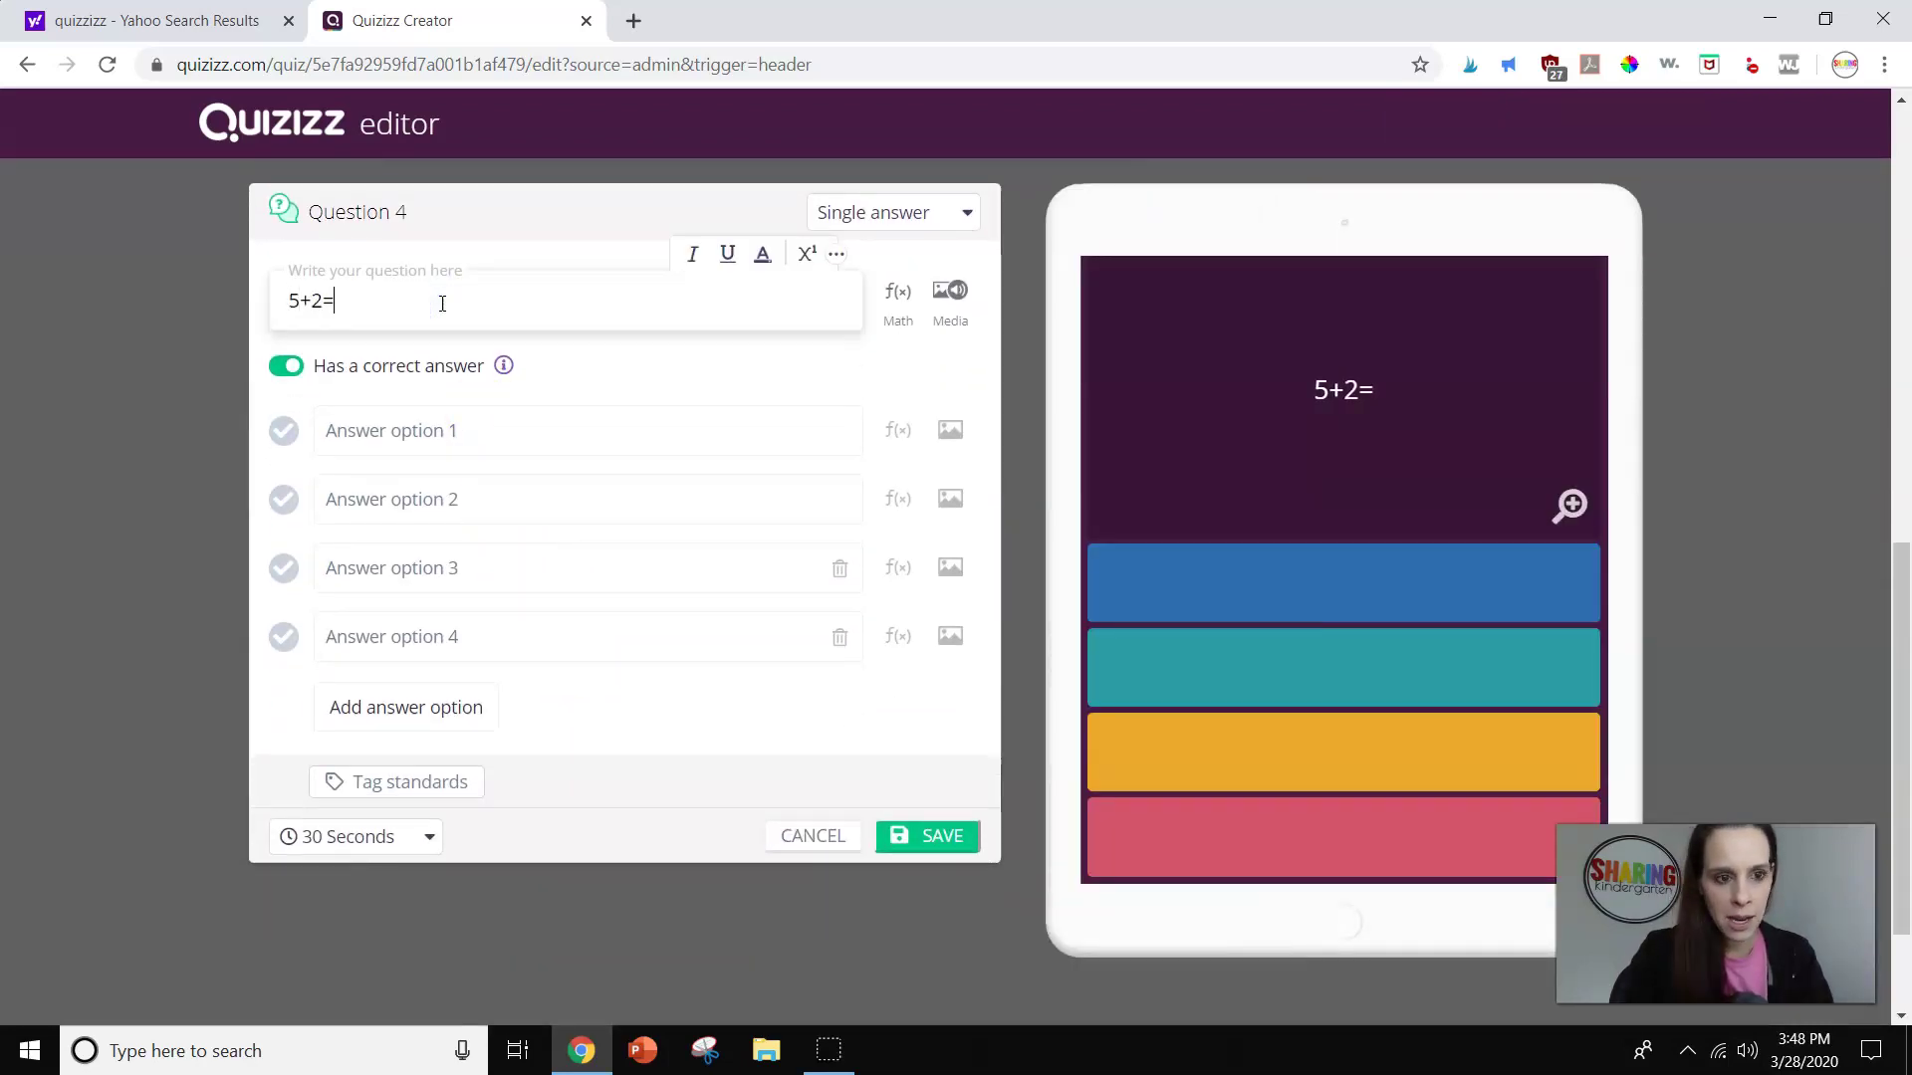
Enter choices 5, 6, 7, 8, mark 7 as correct, and save question 4
{"action": "left_click", "coordinate": [379, 431]}
{"action": "type", "text": "5"}
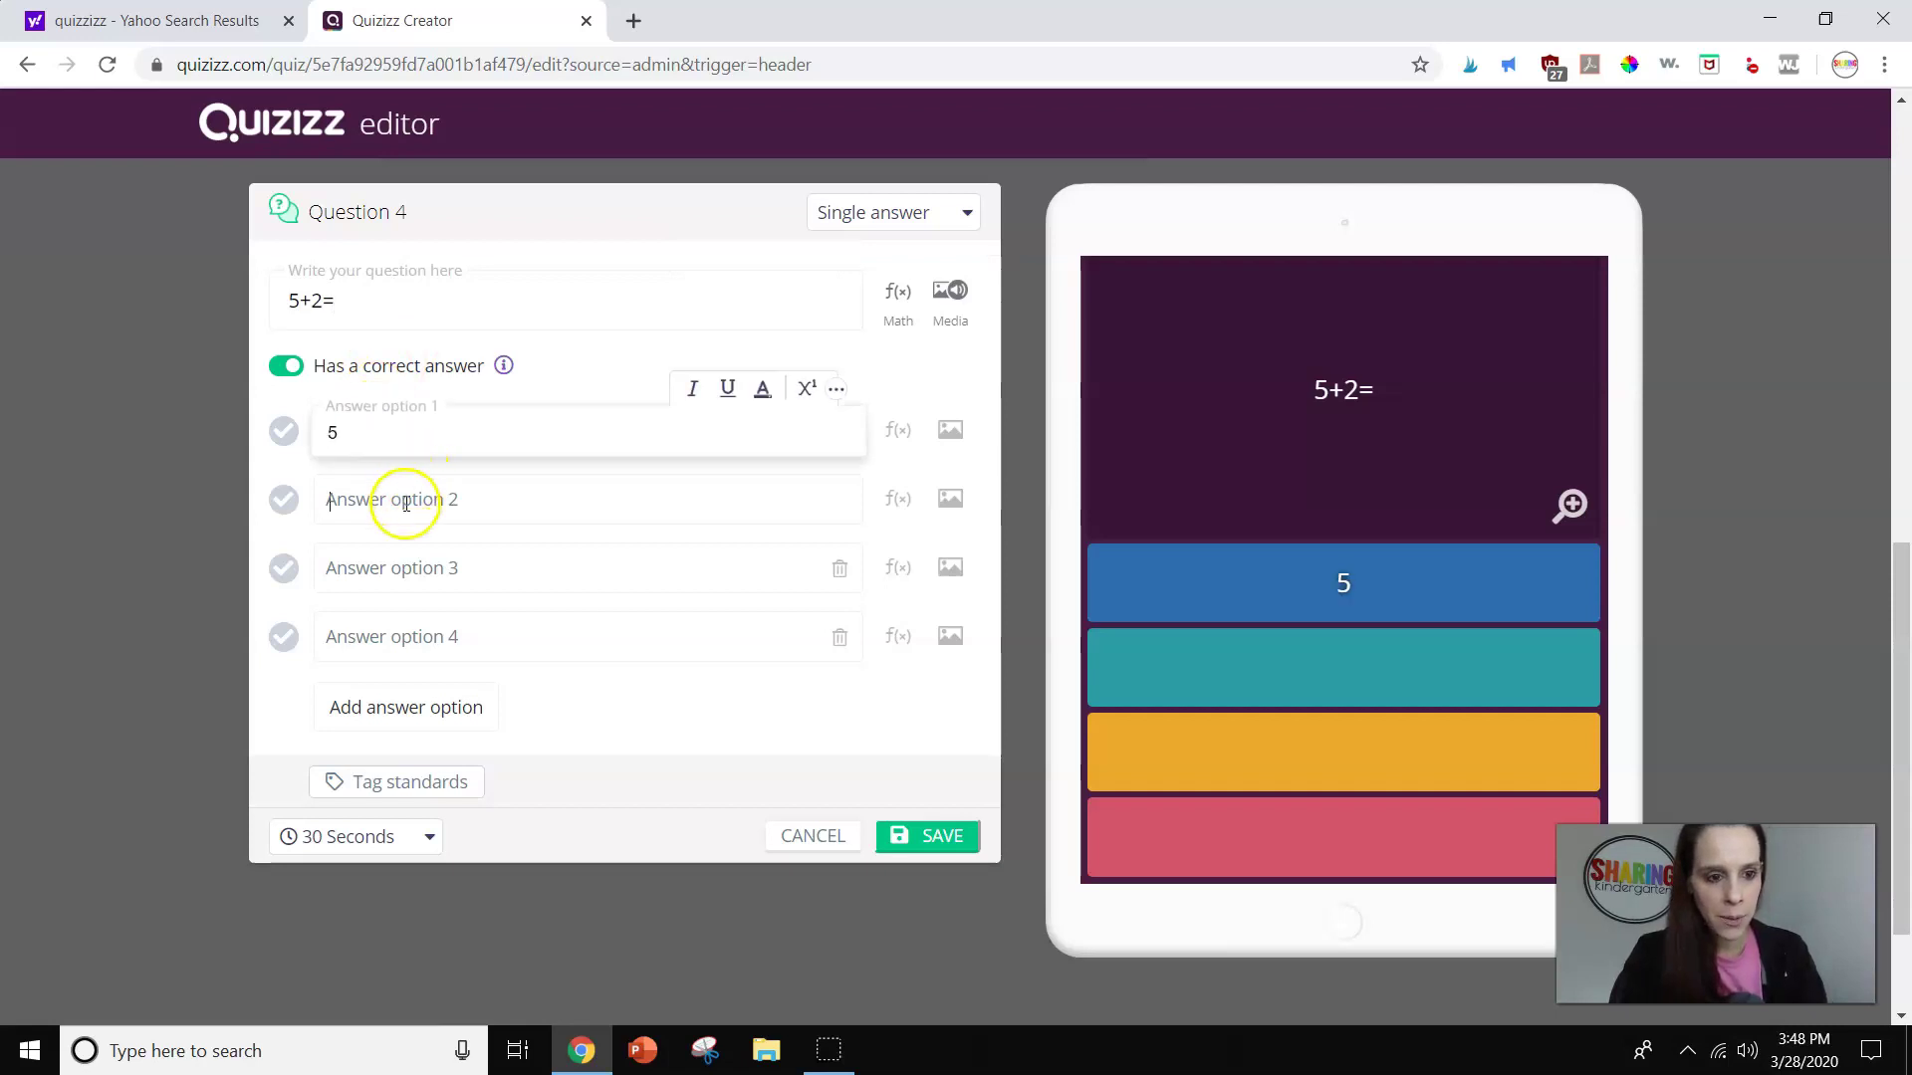
{"action": "left_click", "coordinate": [403, 502]}
{"action": "type", "text": "6"}
{"action": "left_click", "coordinate": [423, 569]}
{"action": "type", "text": "7"}
{"action": "left_click", "coordinate": [426, 635]}
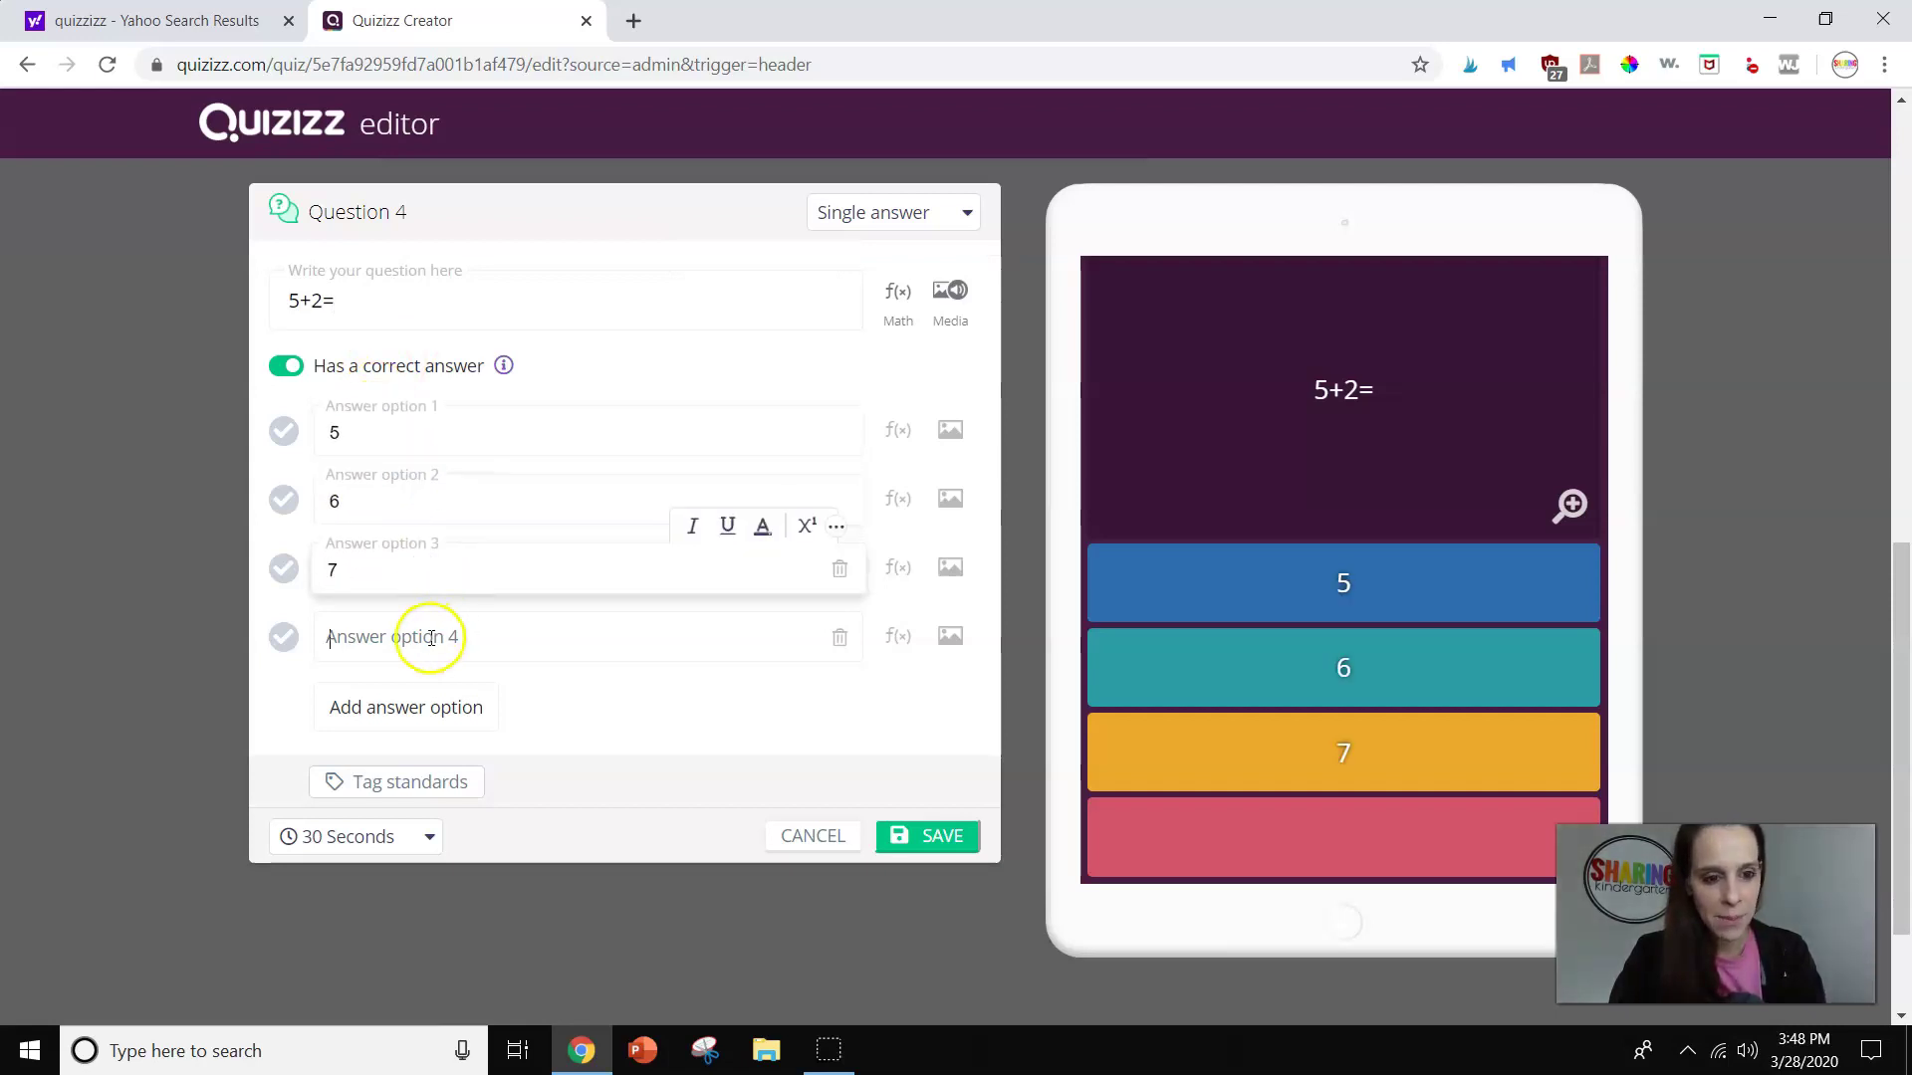
{"action": "type", "text": "8"}
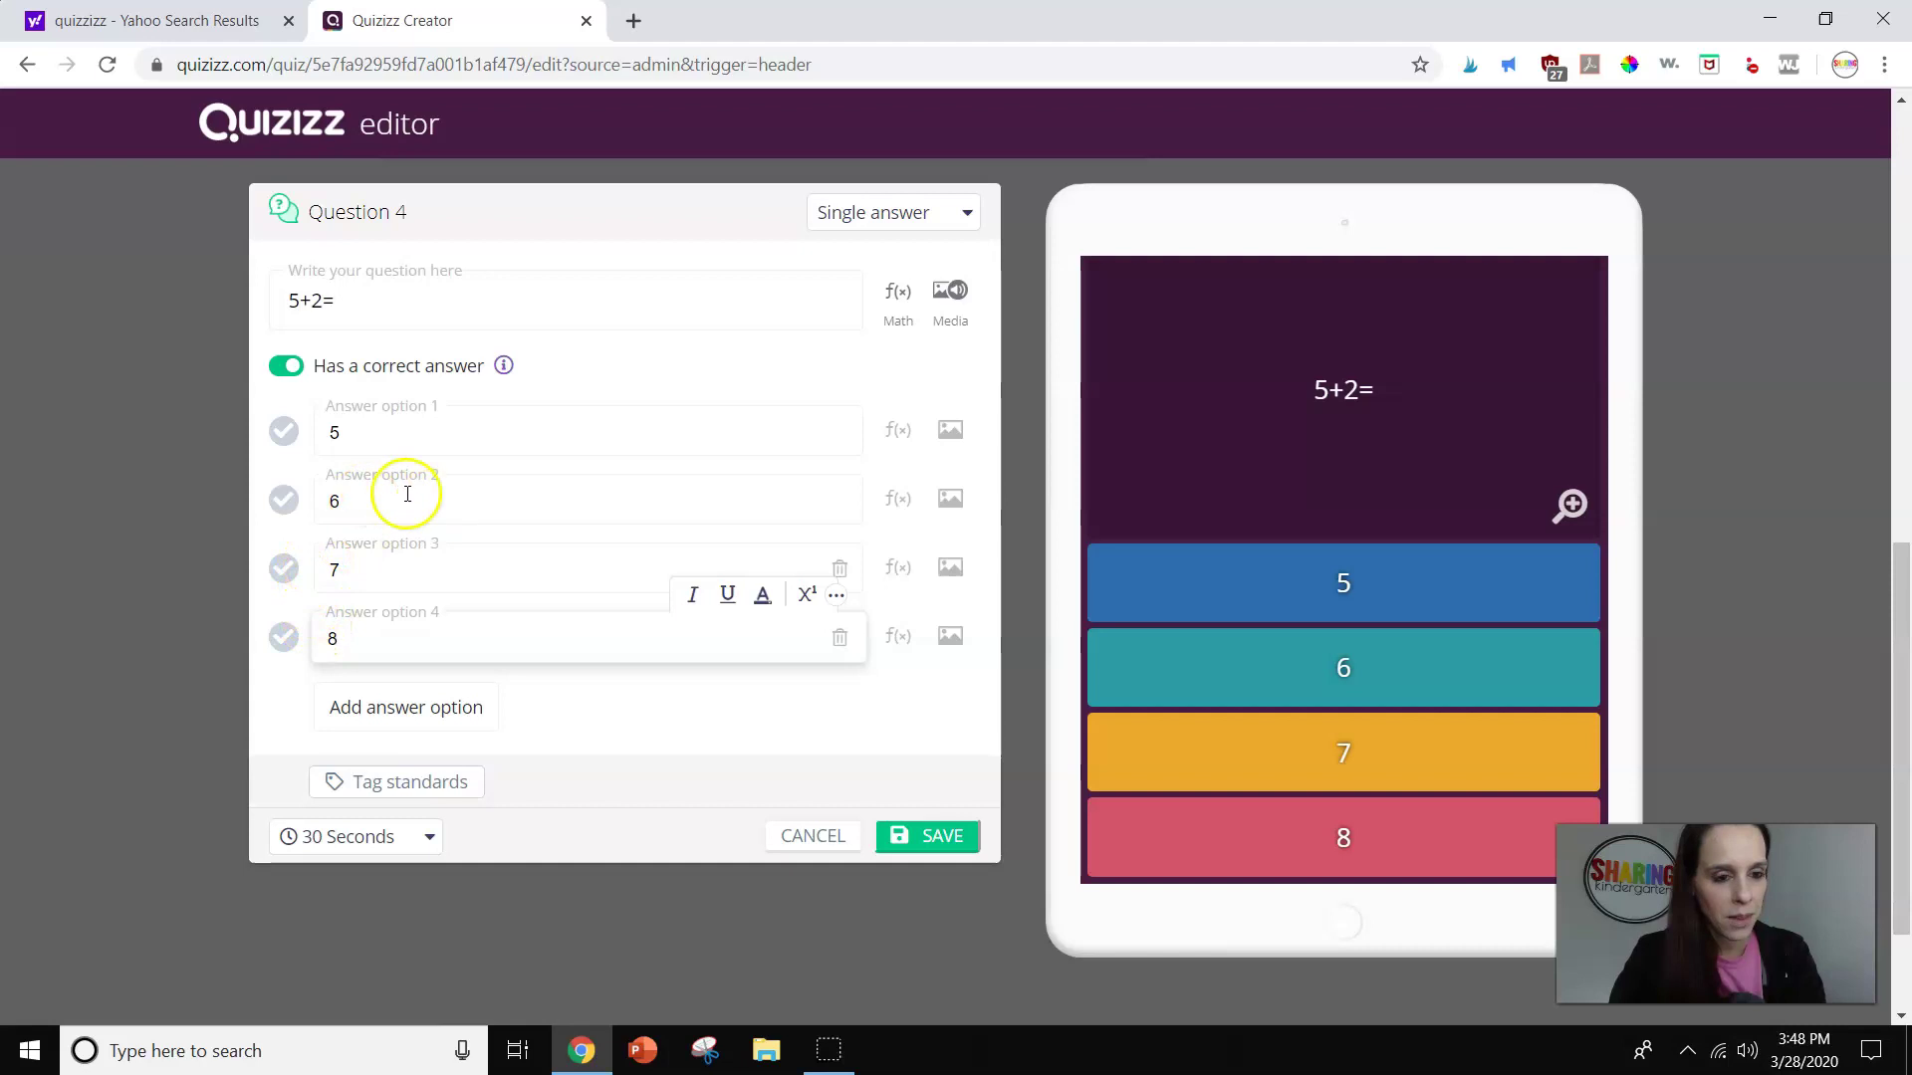
{"action": "left_click", "coordinate": [283, 568]}
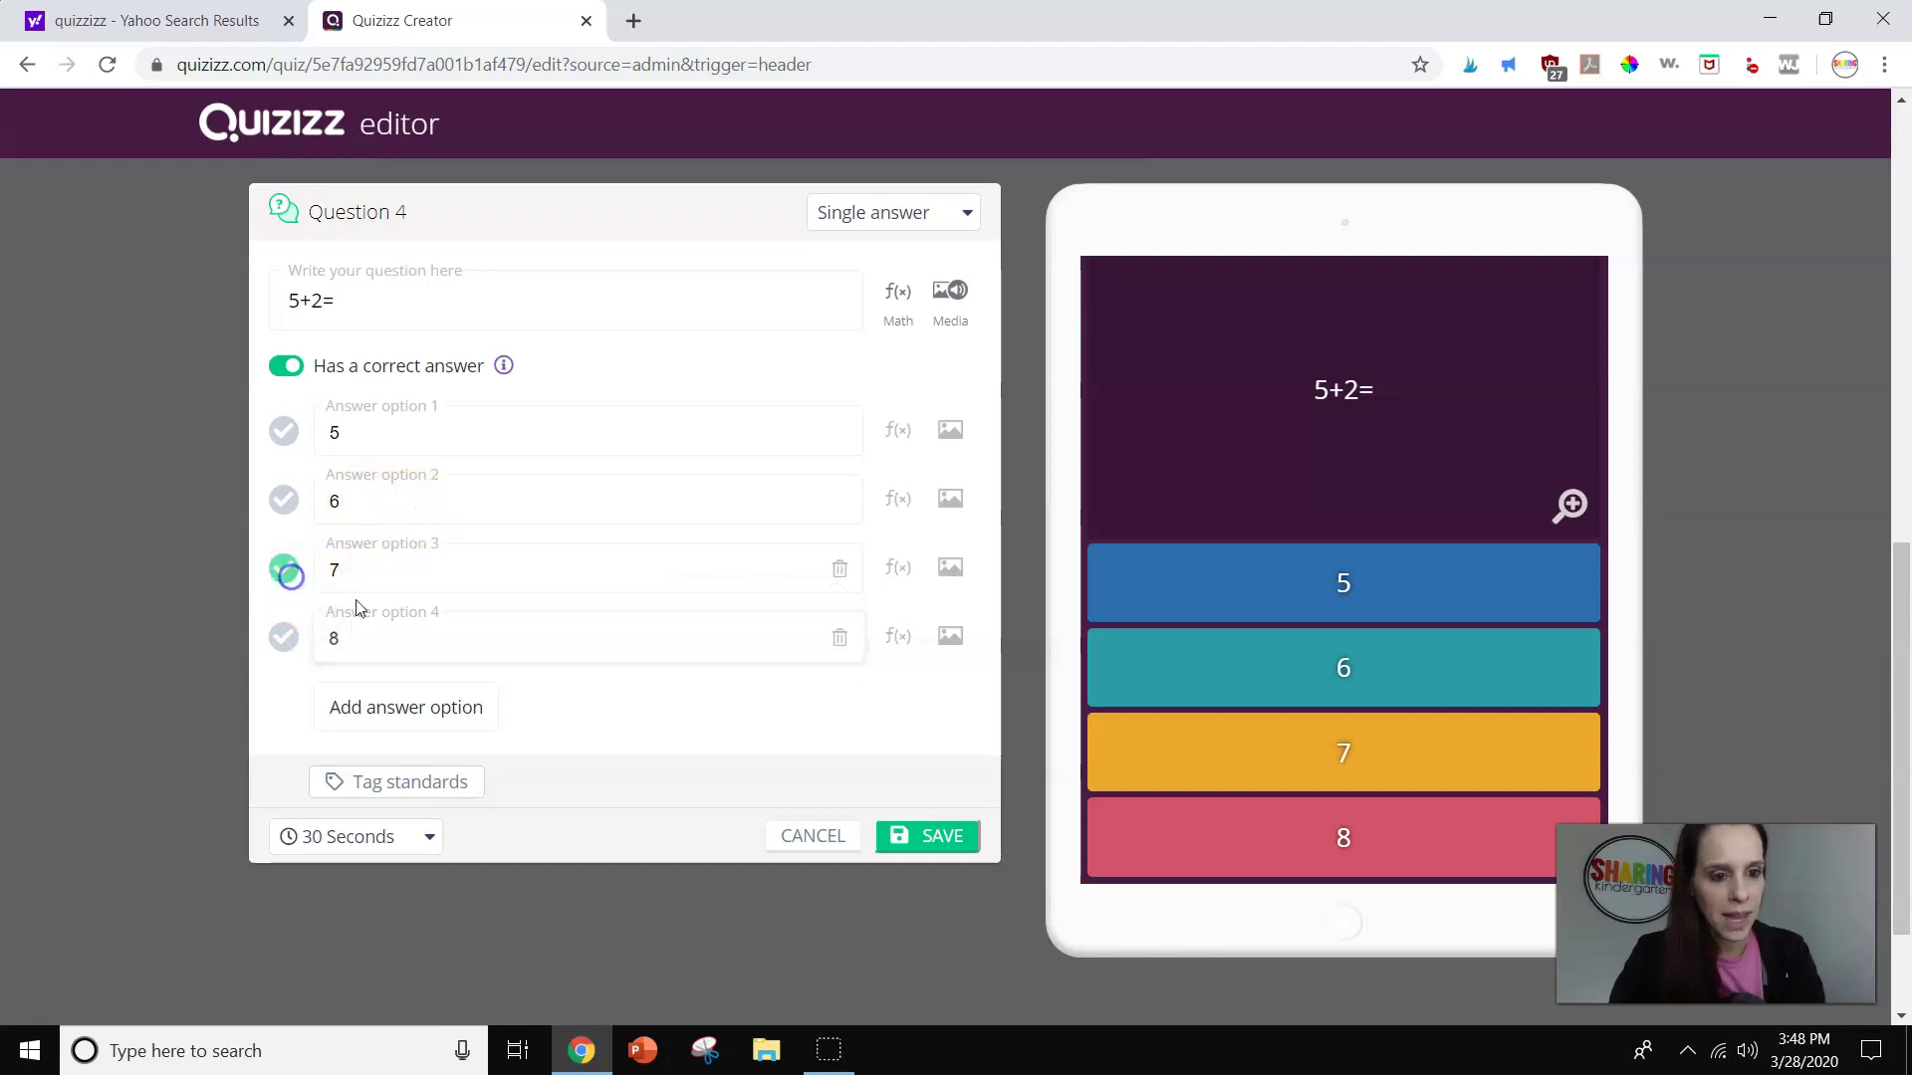
{"action": "left_click", "coordinate": [961, 836]}
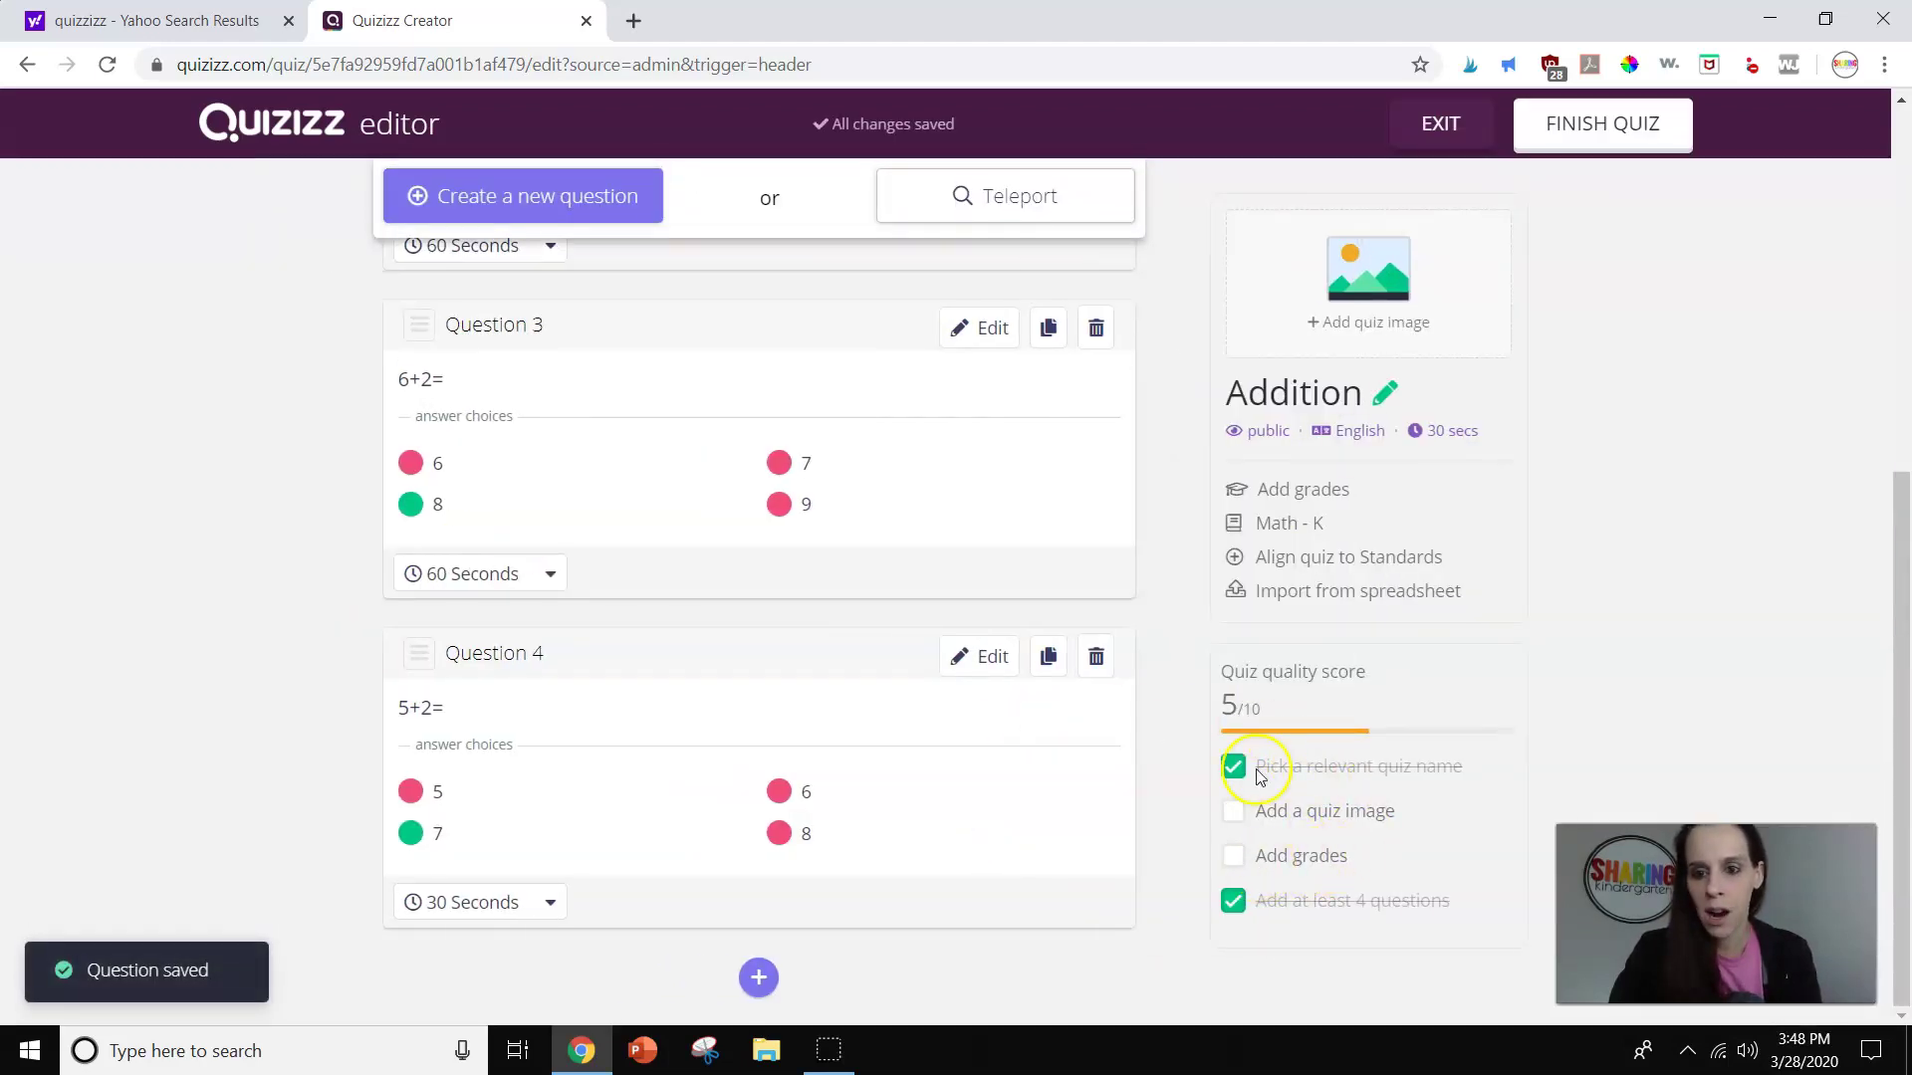
Finish the Addition quiz with grades KG to 1st, save, and dismiss the sharing prompt
{"action": "left_click", "coordinate": [1555, 134]}
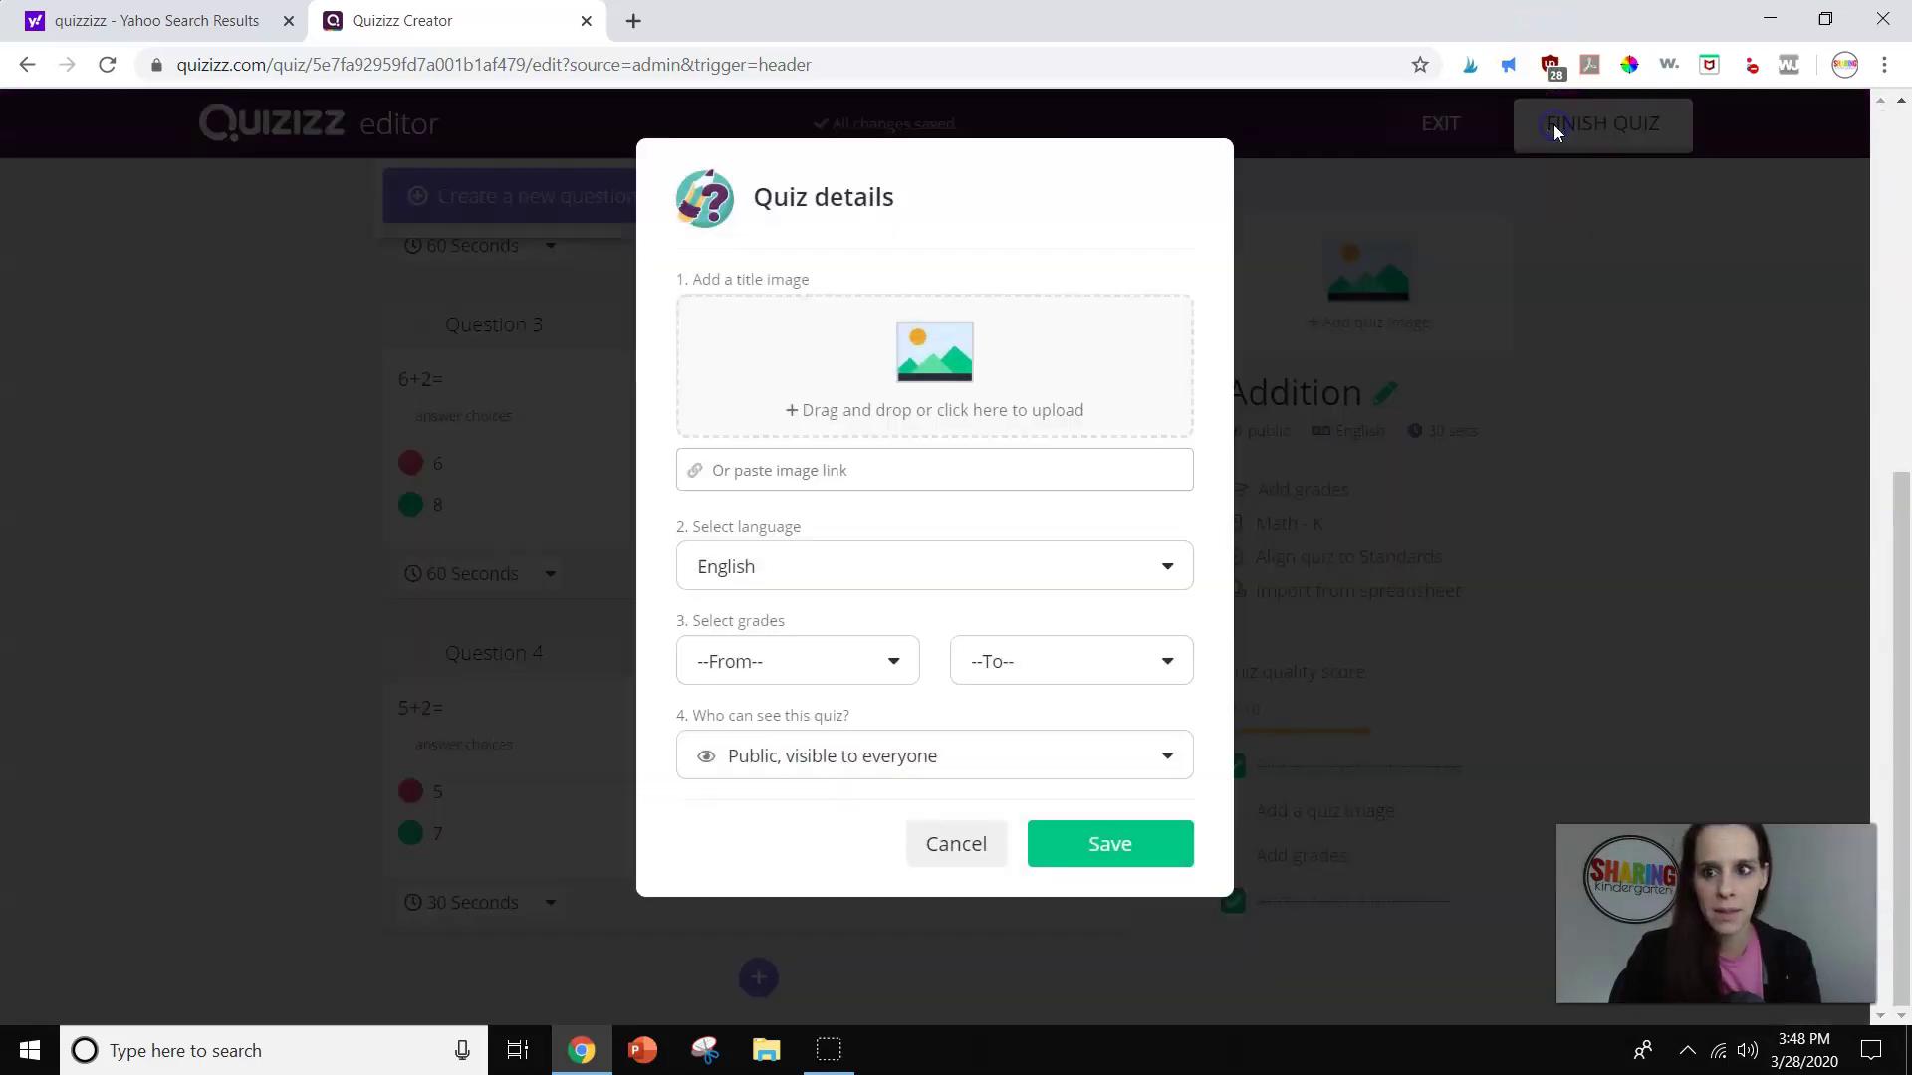
{"action": "left_click", "coordinate": [783, 652]}
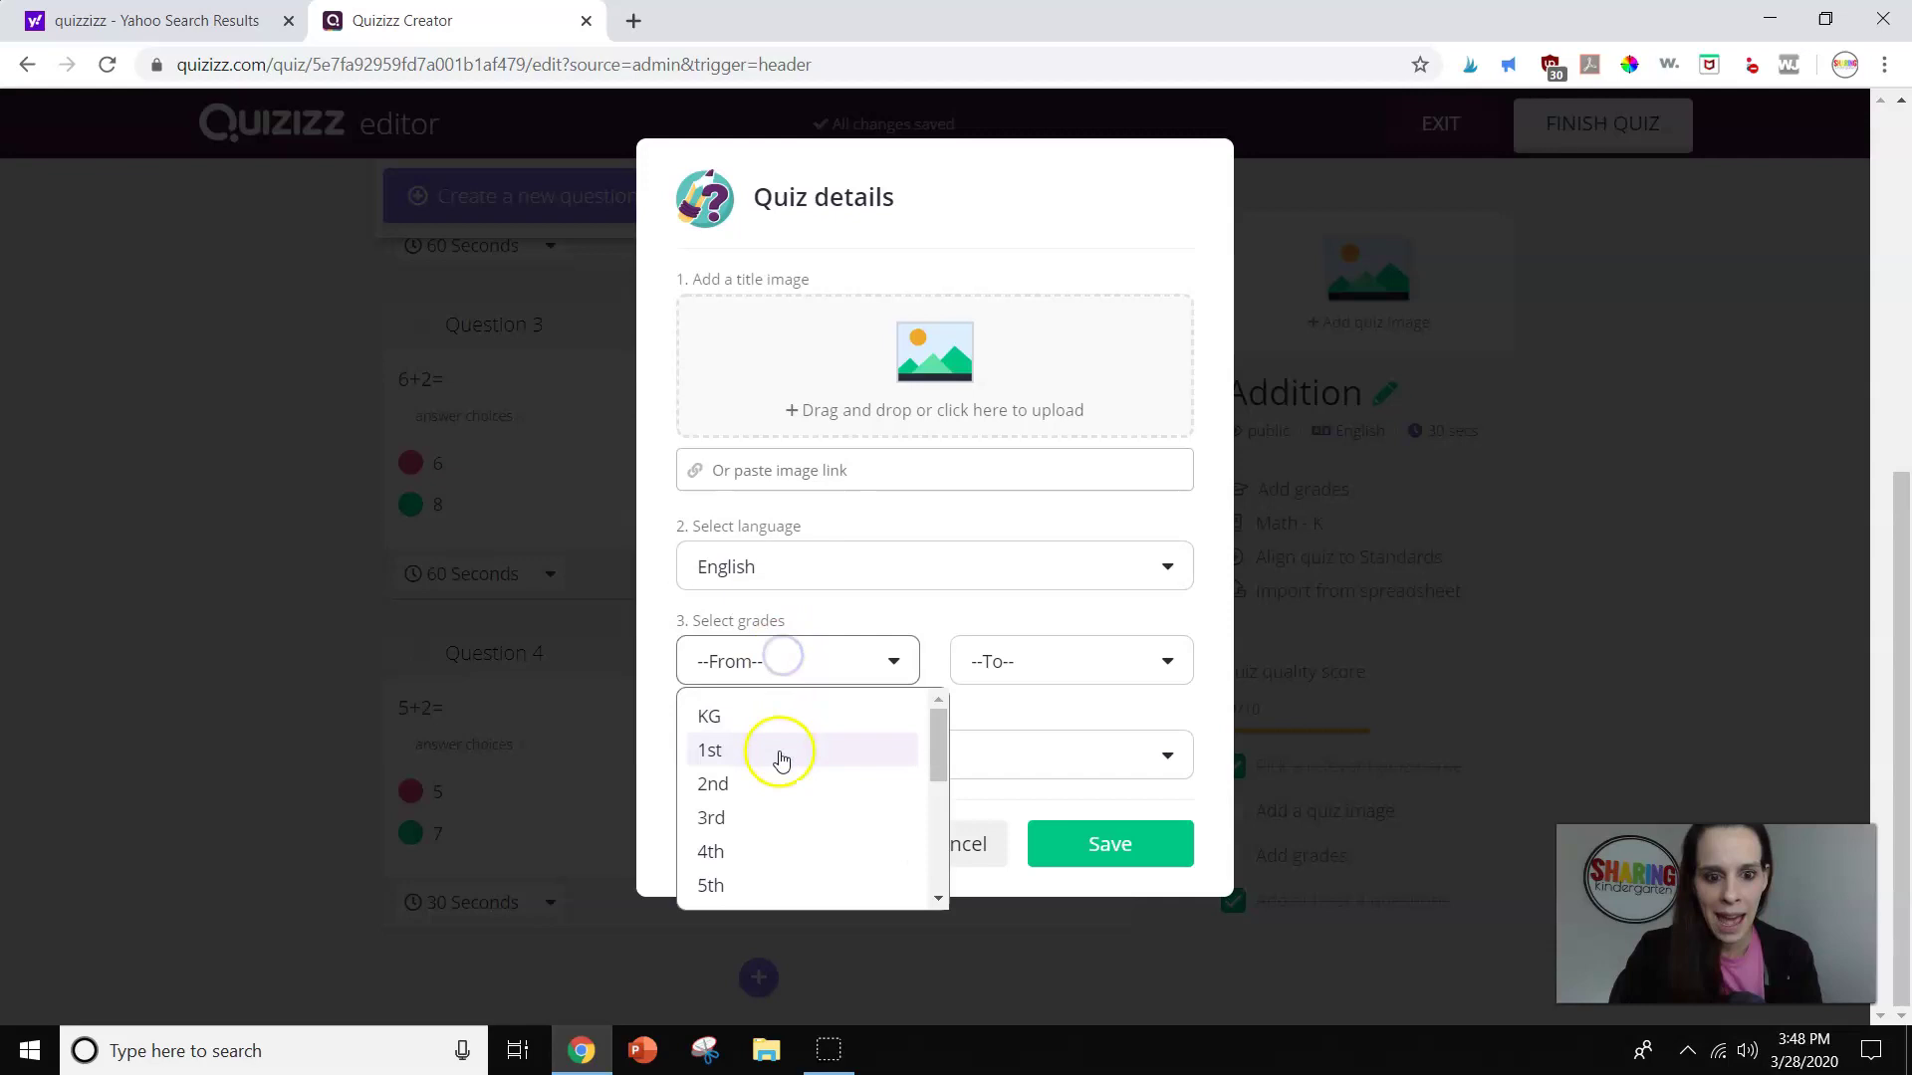
{"action": "left_click", "coordinate": [794, 715]}
{"action": "left_click", "coordinate": [1096, 664]}
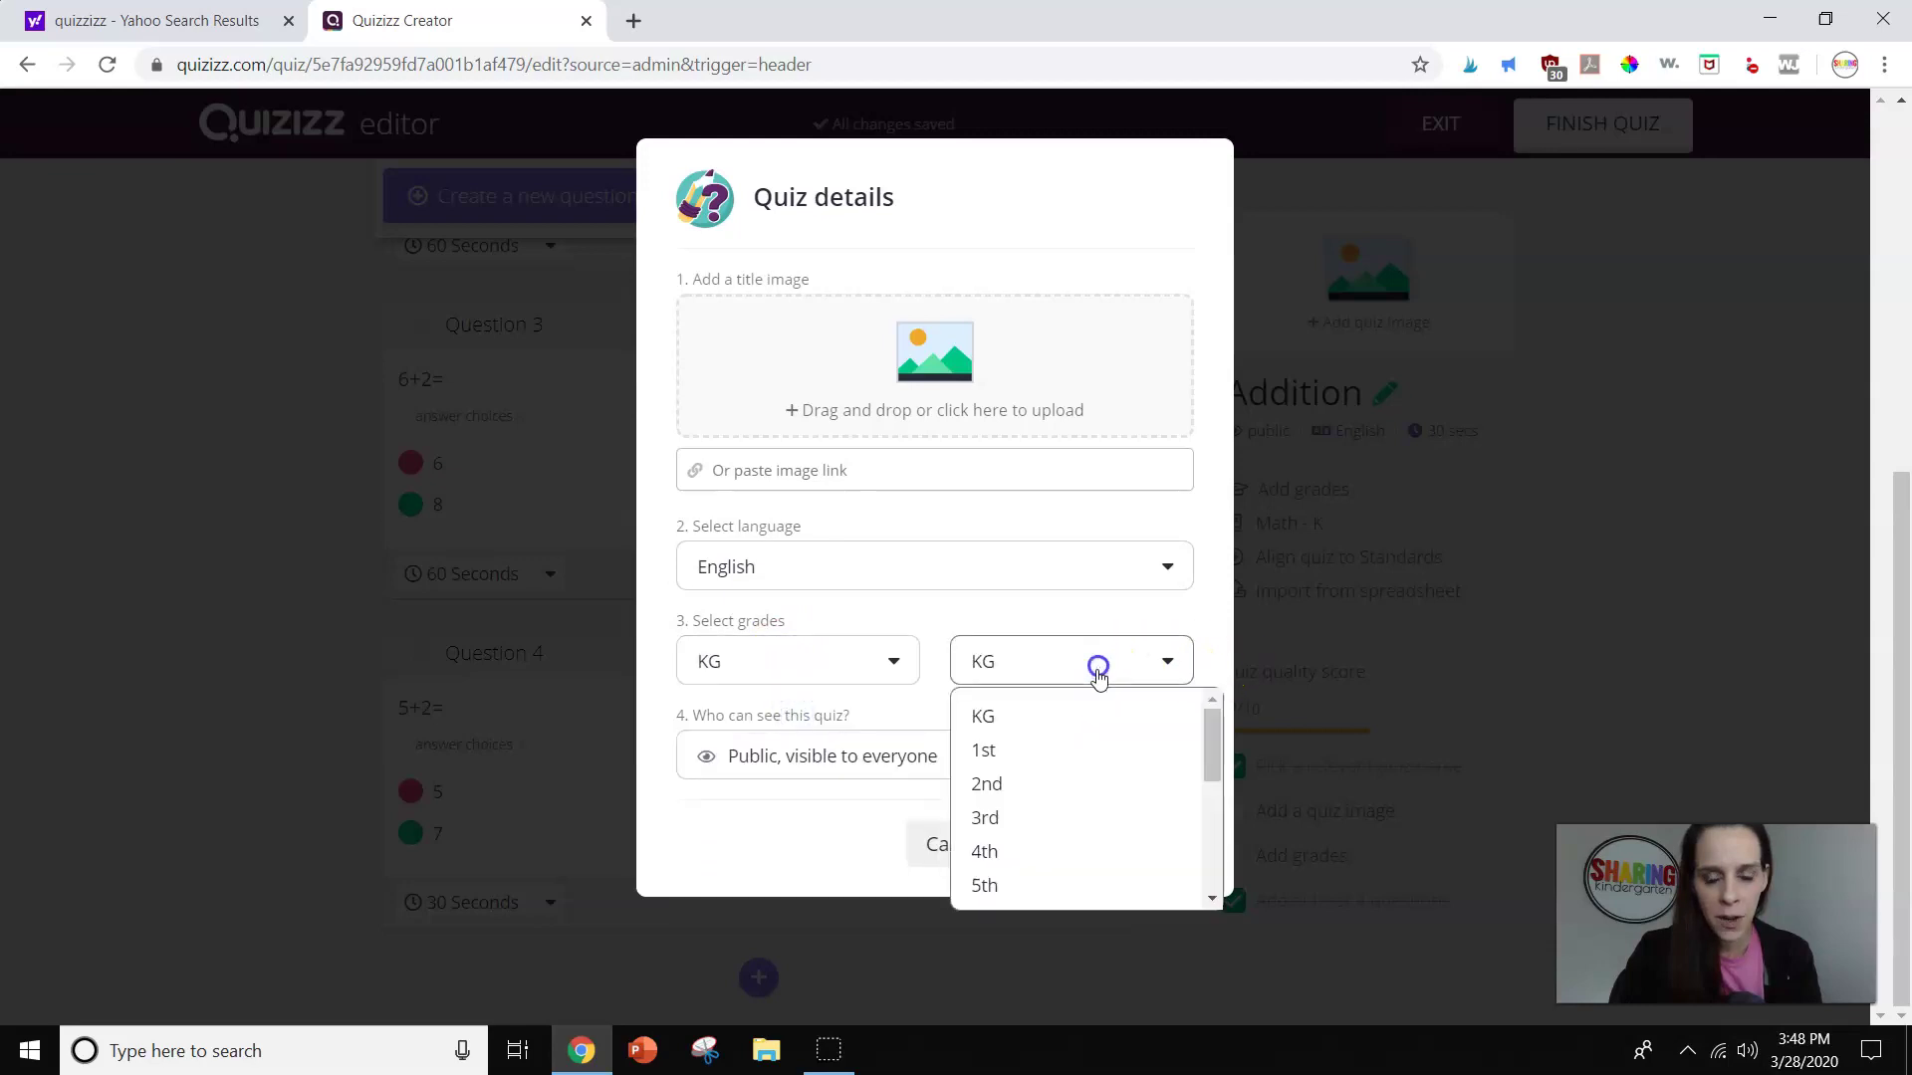
{"action": "left_click", "coordinate": [1035, 763]}
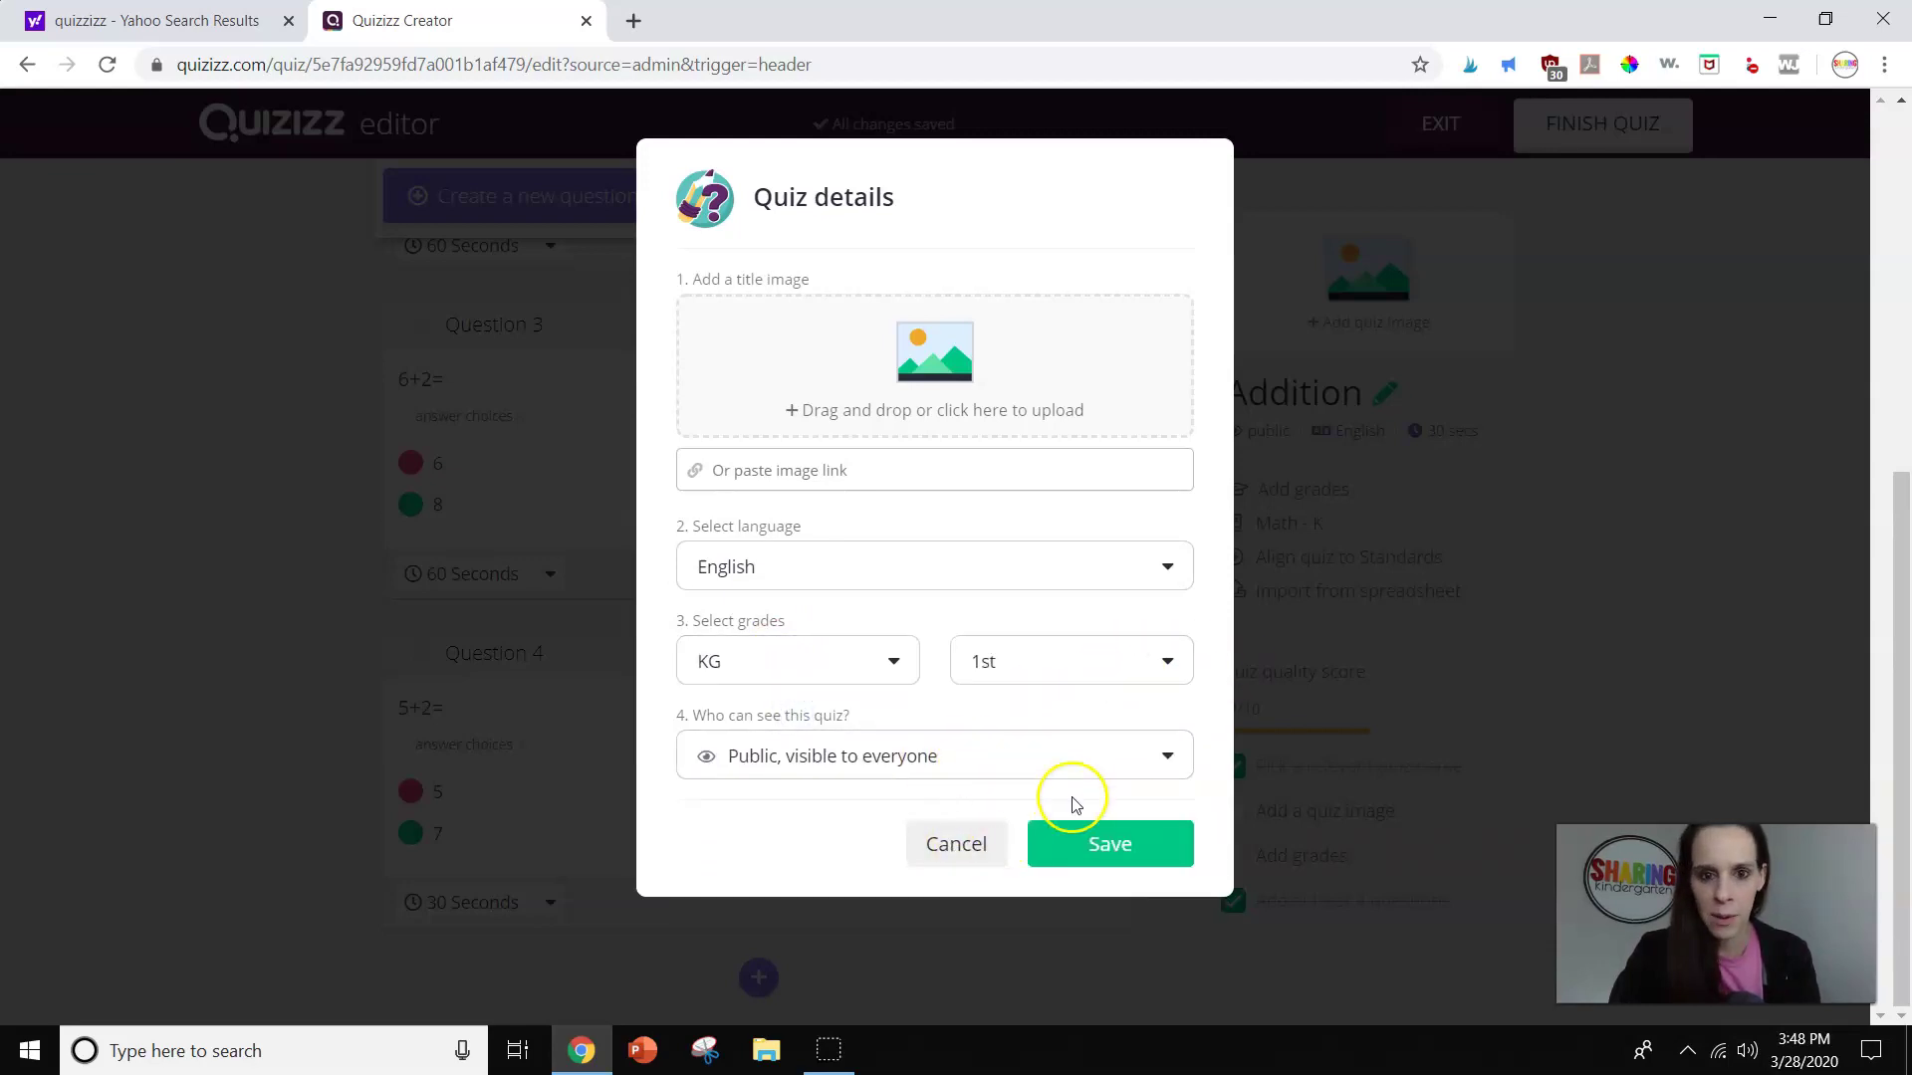
{"action": "left_click", "coordinate": [1138, 844]}
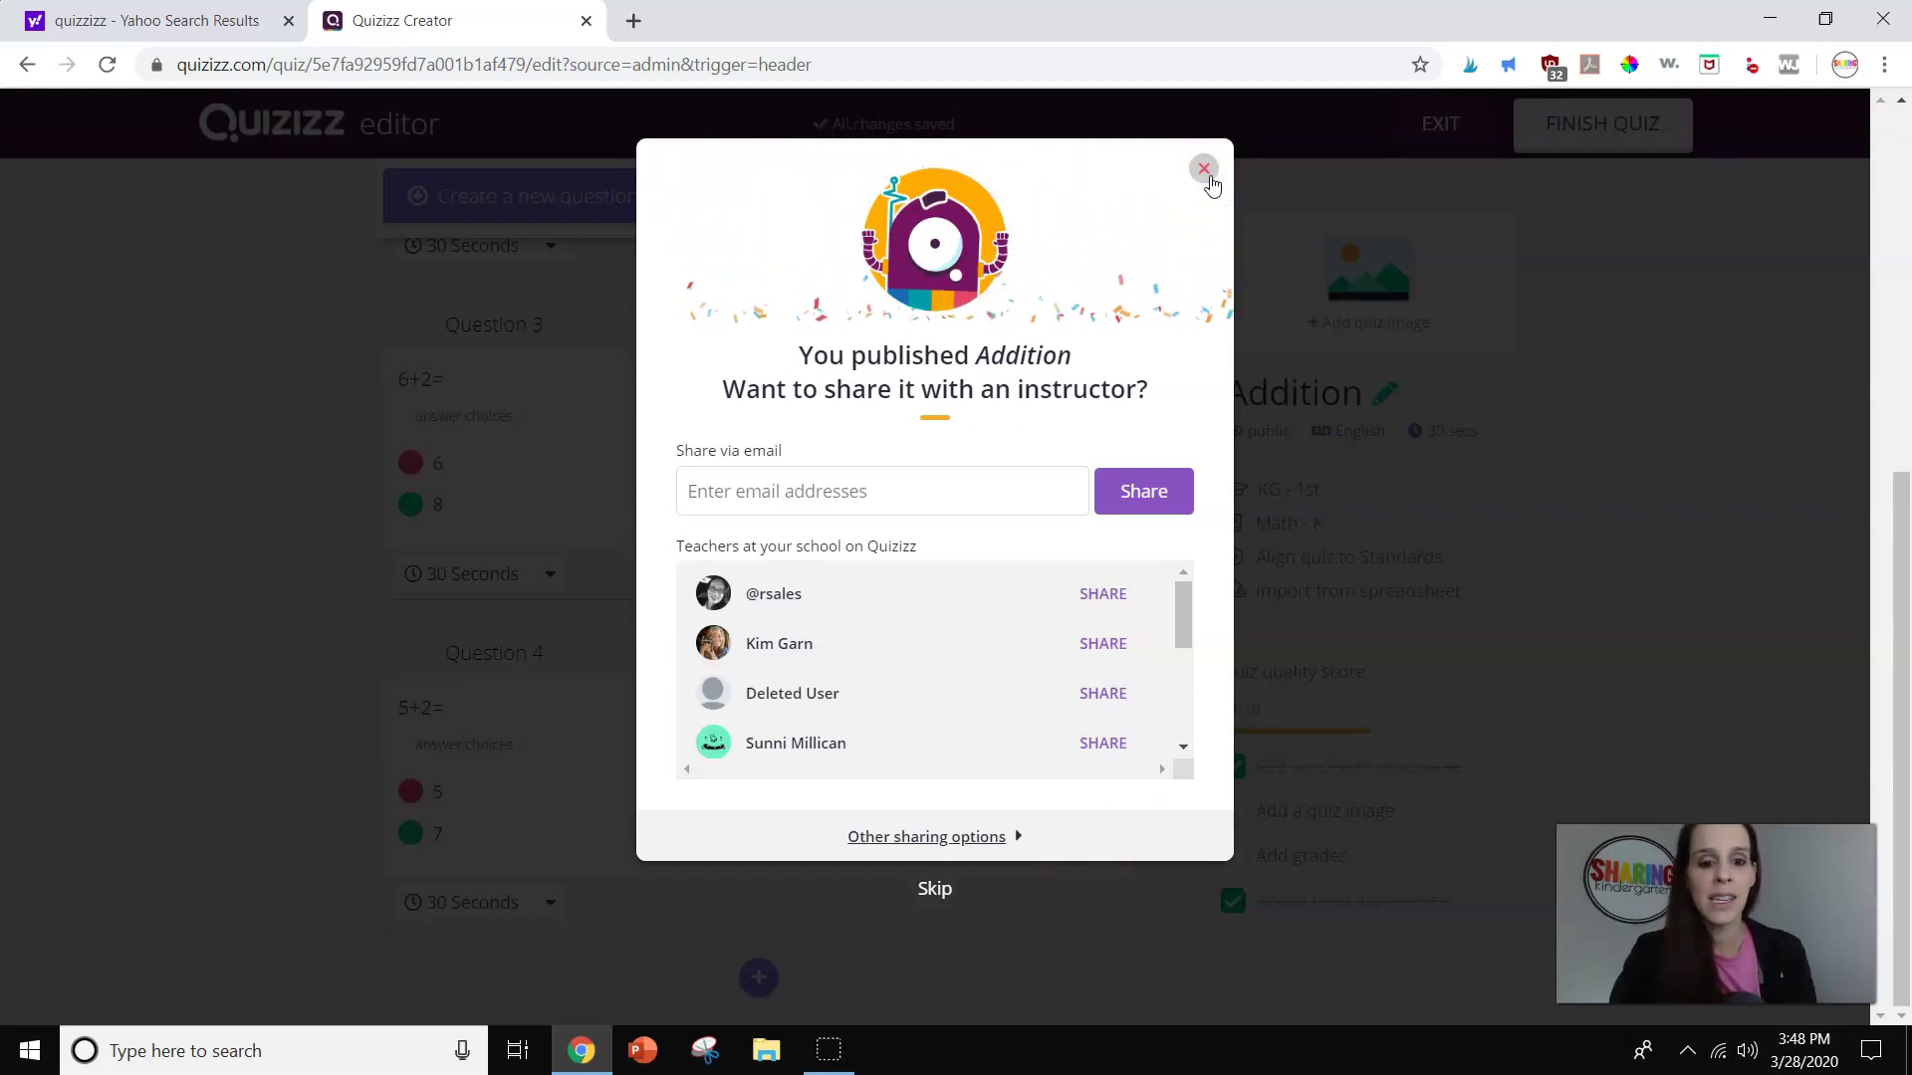
{"action": "left_click", "coordinate": [1204, 170]}
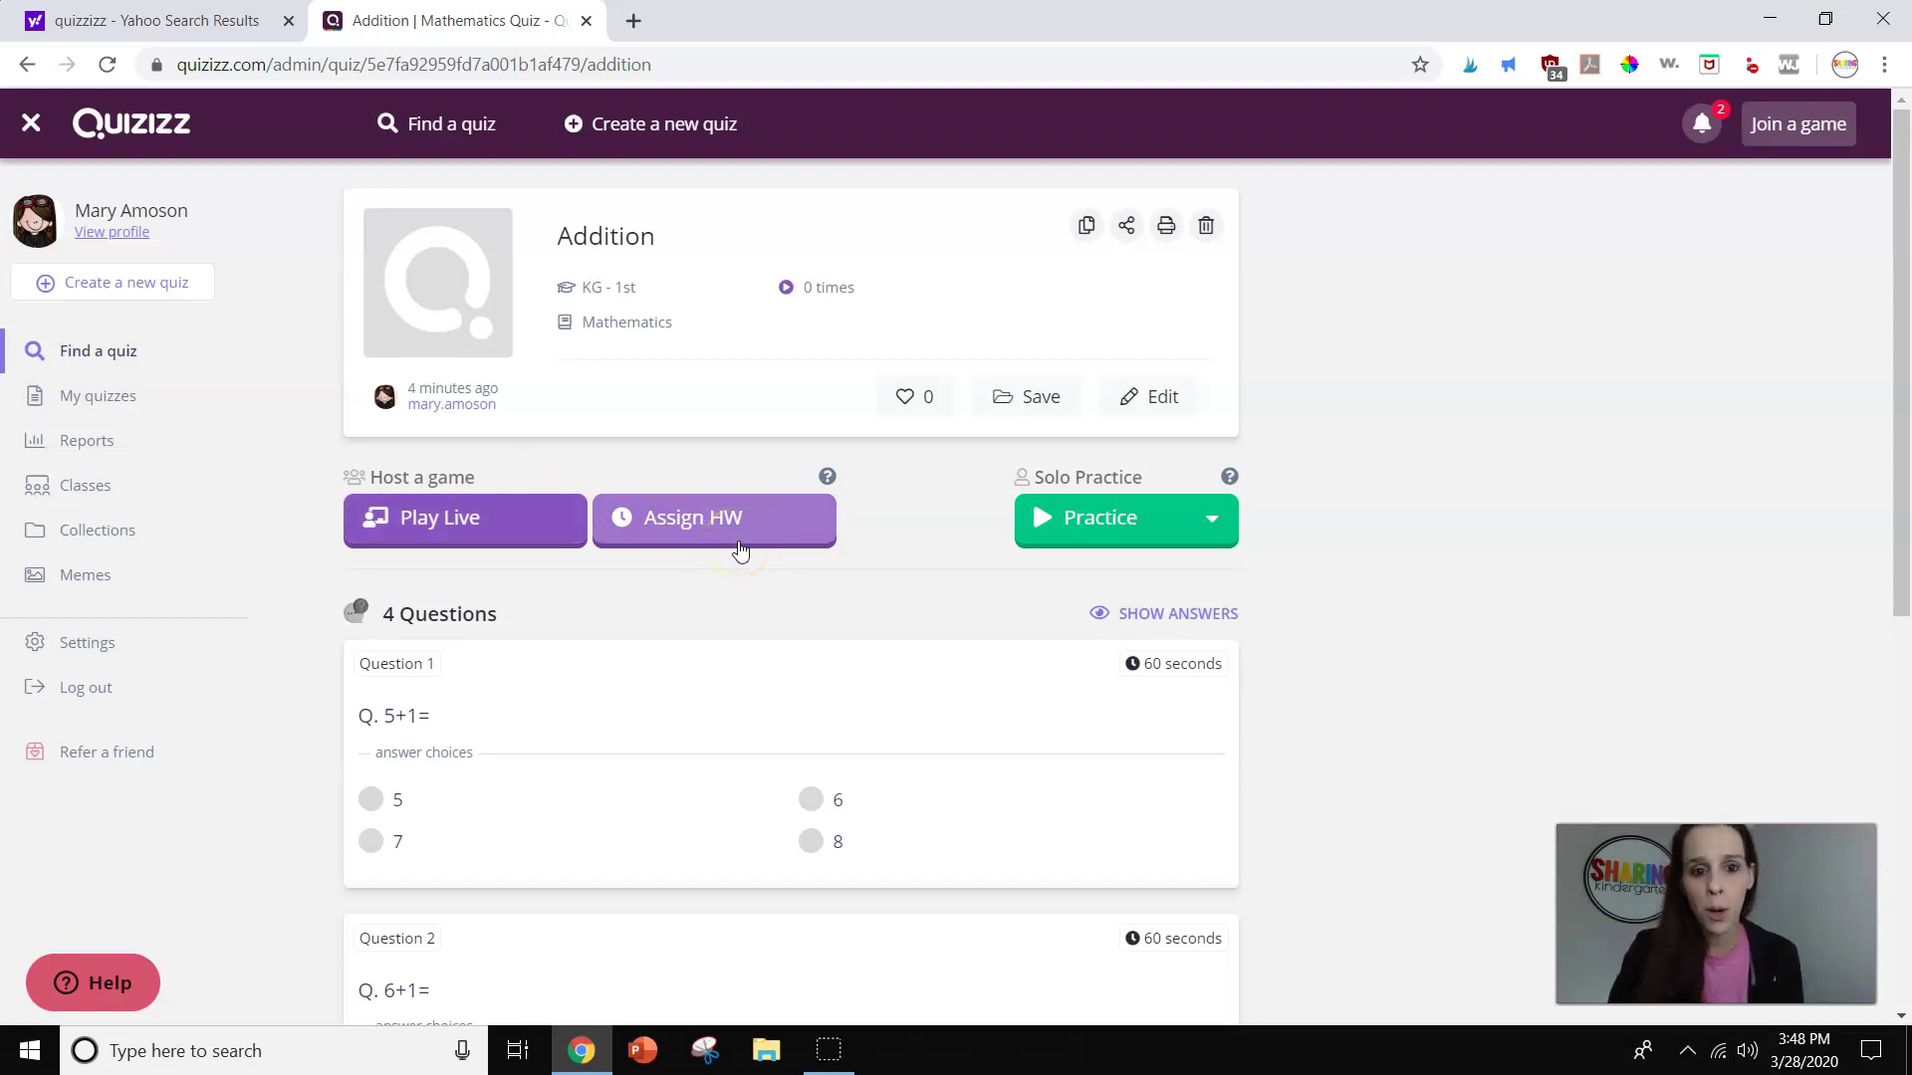
Open the Practice dropdown on the Addition quiz page to show the solo play options
{"action": "left_click", "coordinate": [1100, 534]}
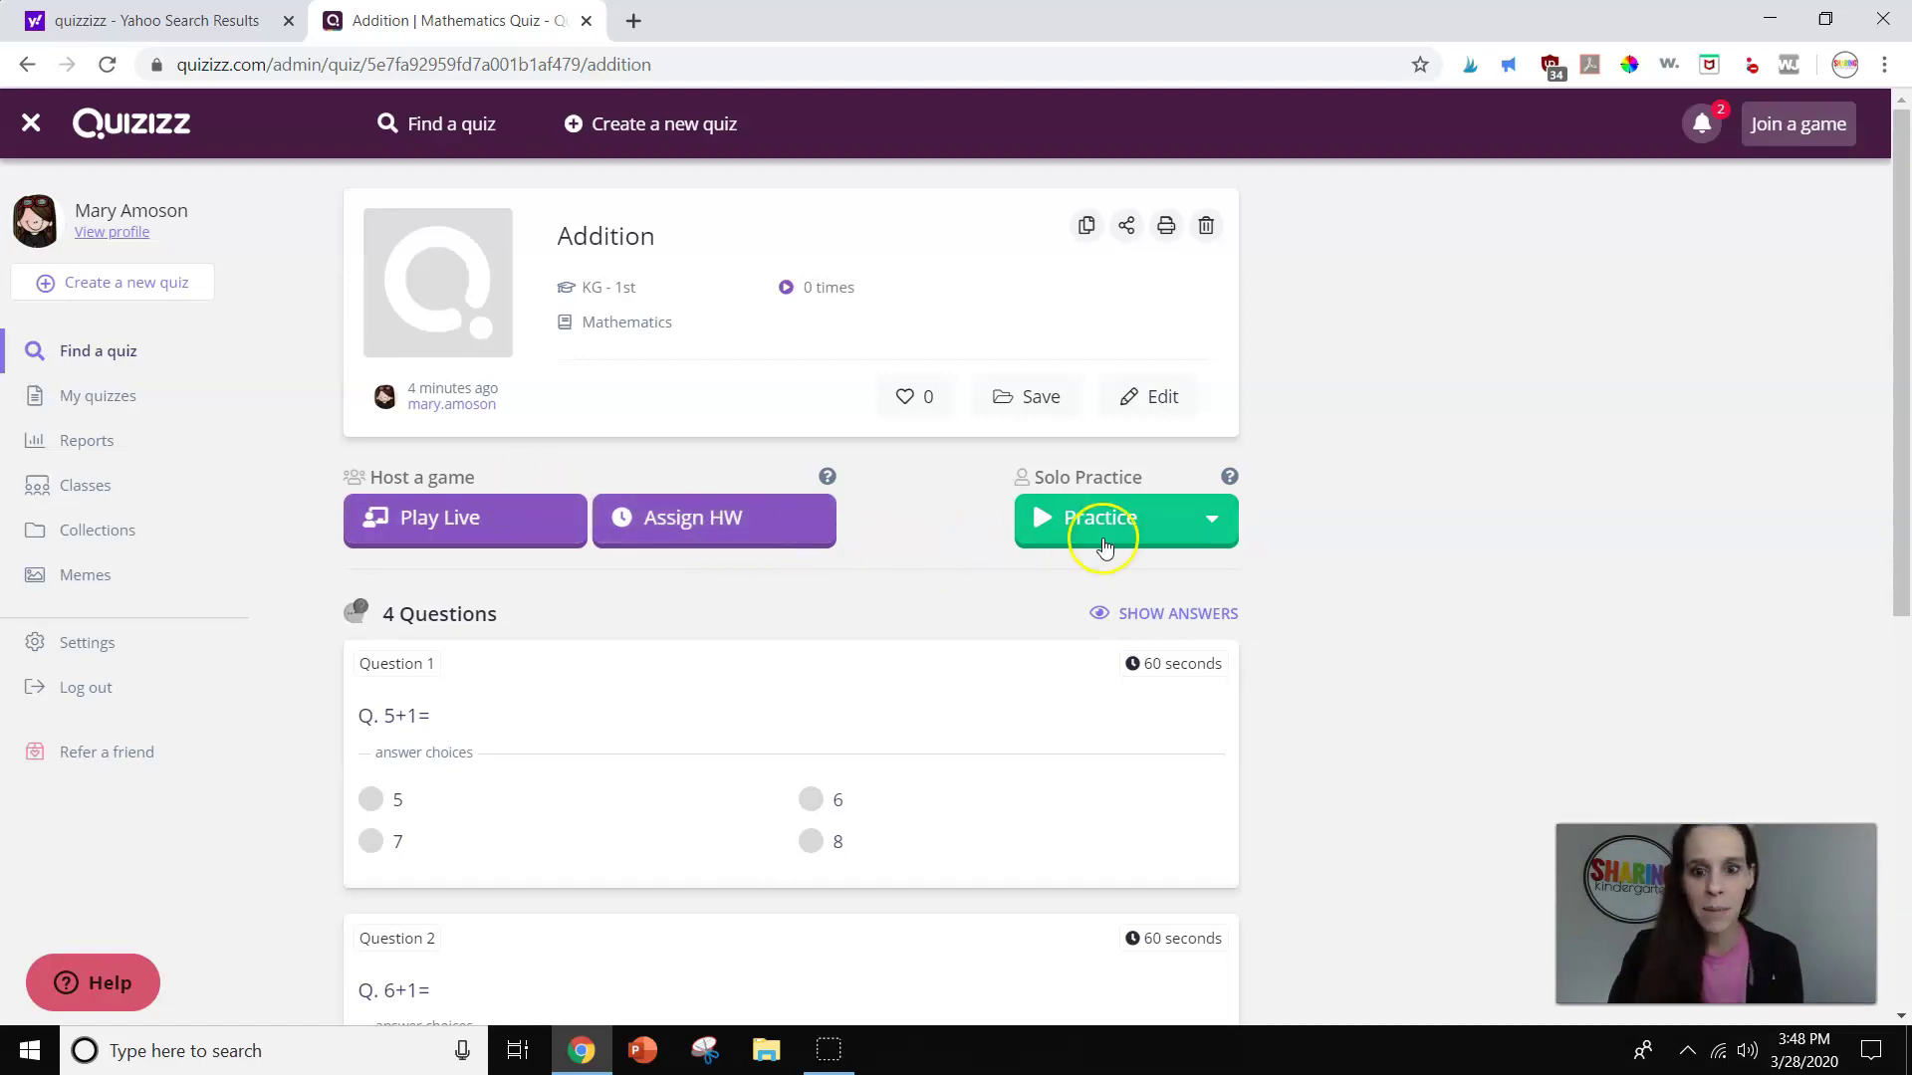
{"action": "right_click", "coordinate": [1113, 537]}
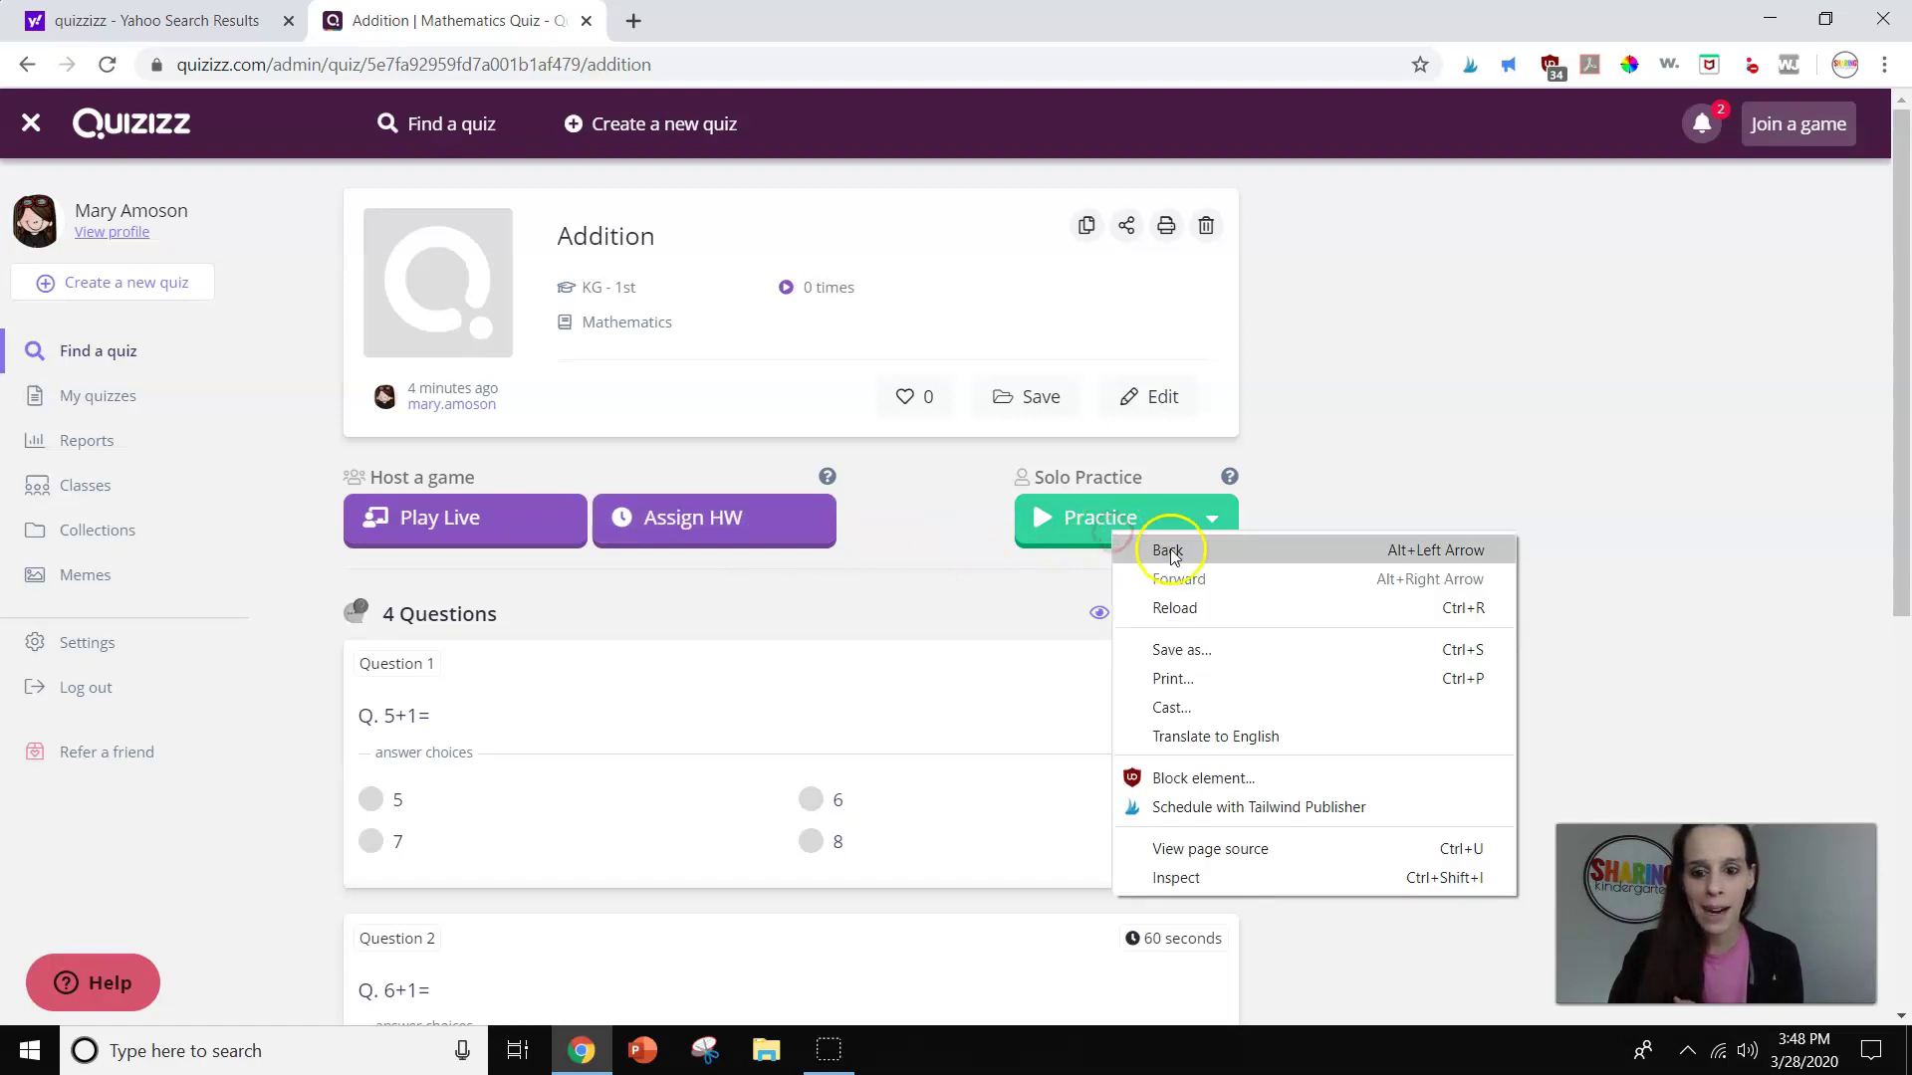
{"action": "left_click", "coordinate": [1199, 518]}
{"action": "left_click", "coordinate": [1206, 518]}
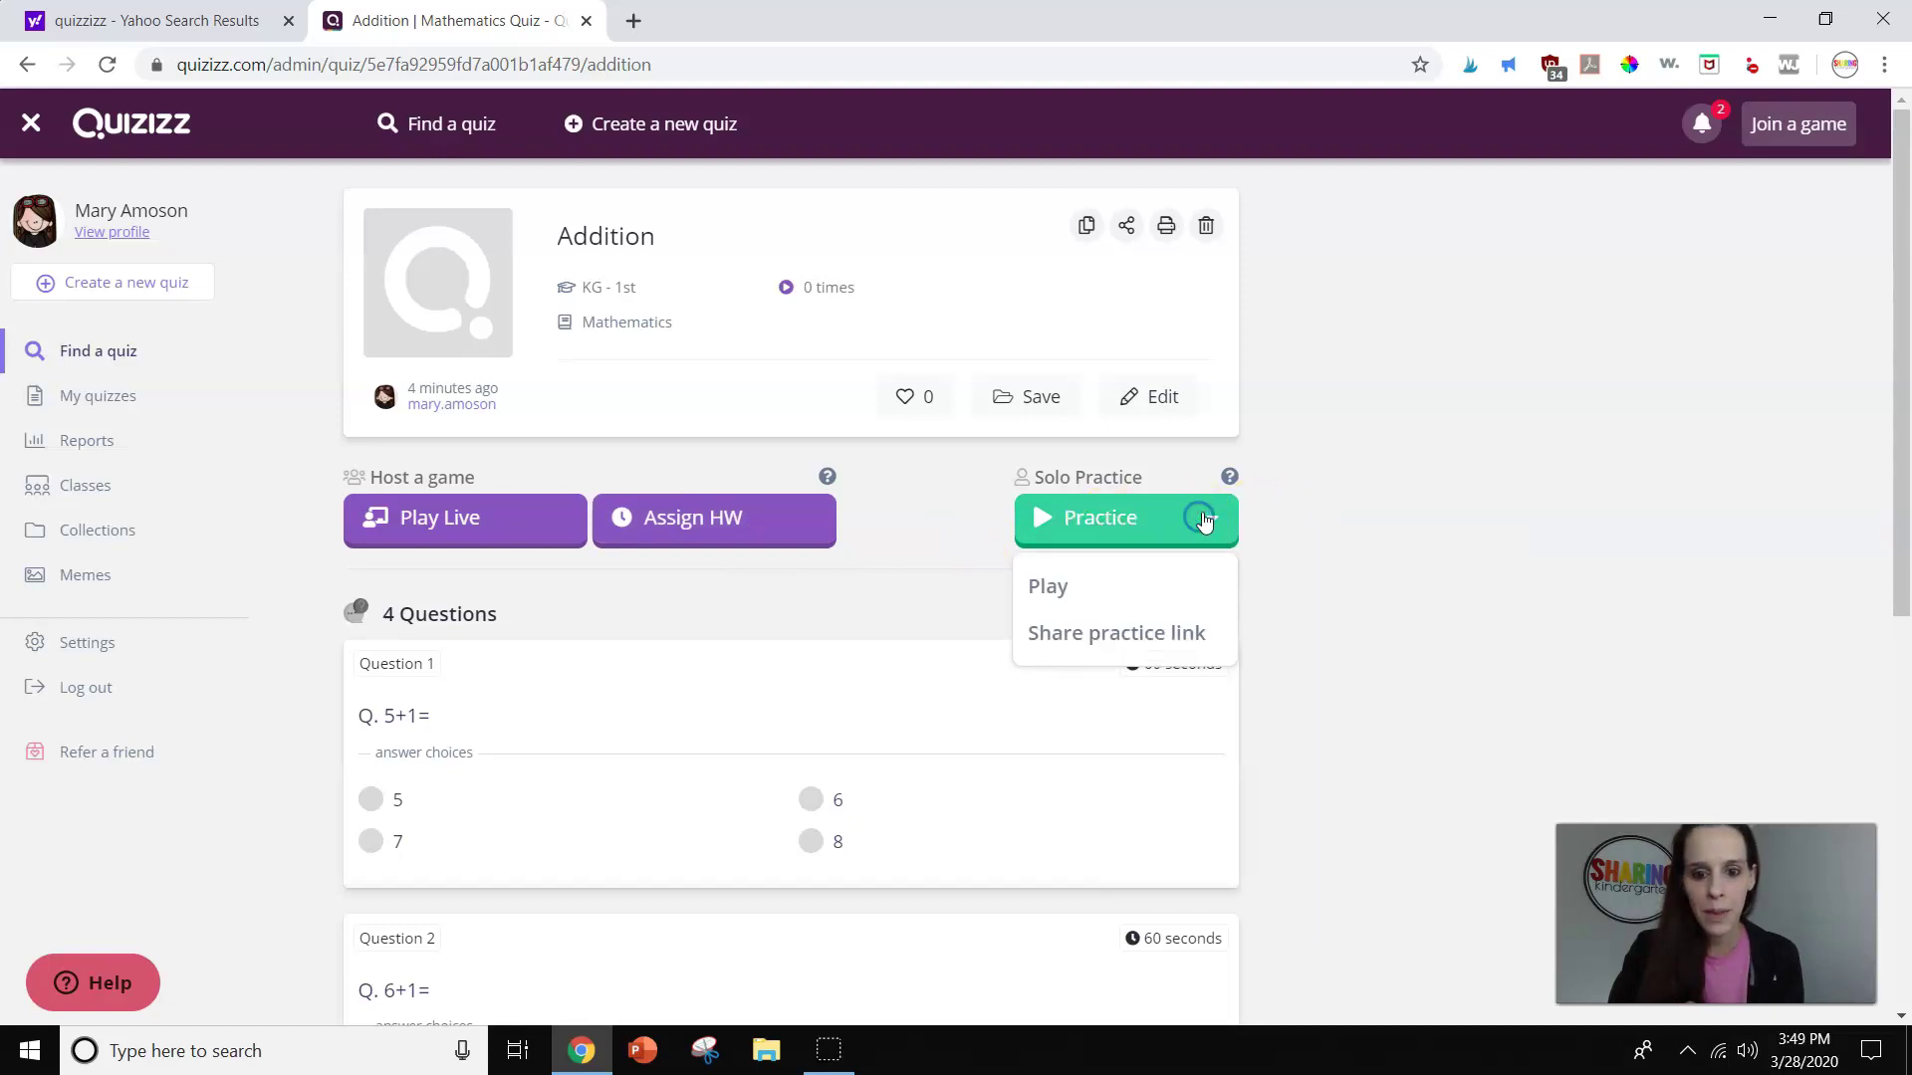
{"action": "right_click", "coordinate": [1071, 594]}
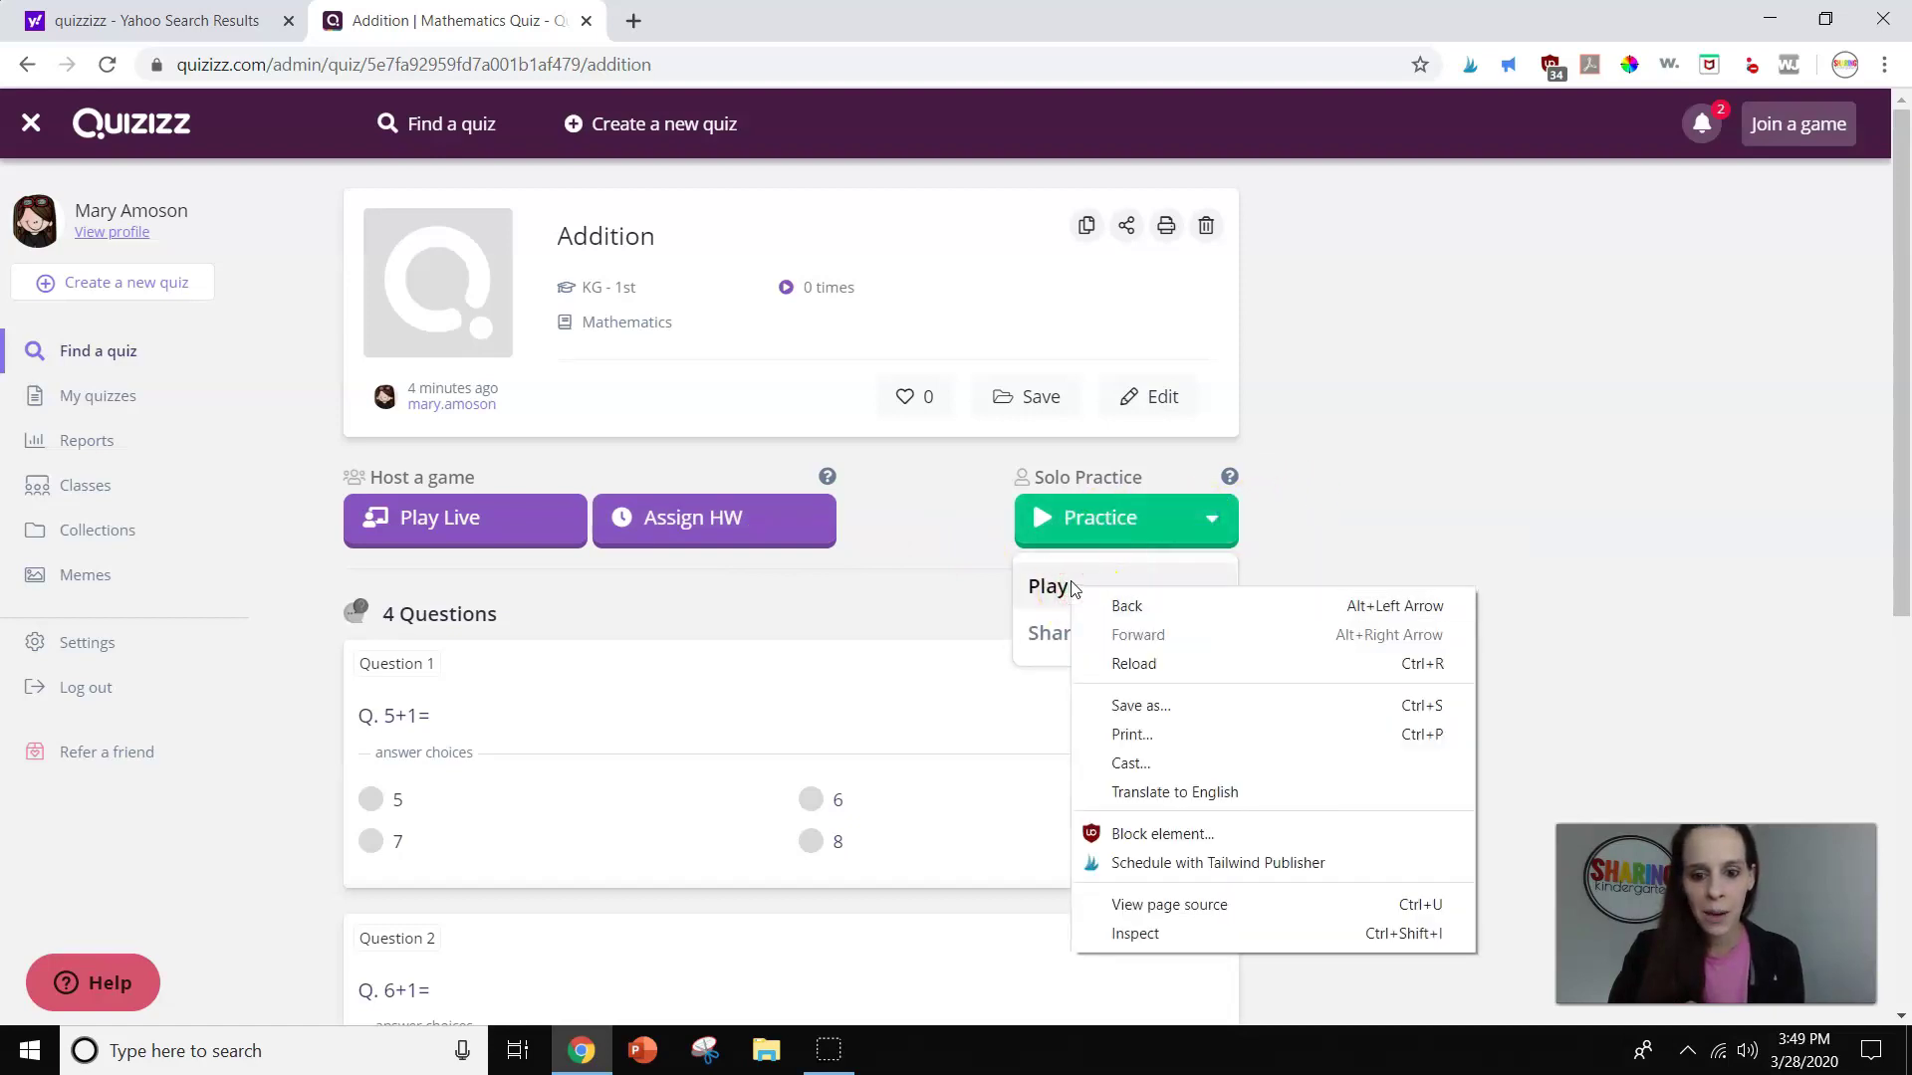
Start Addition practice with Timer and Memes off, Power-ups and Read aloud on, then open it in the editor
{"action": "left_click", "coordinate": [1072, 593]}
{"action": "left_click", "coordinate": [1072, 590]}
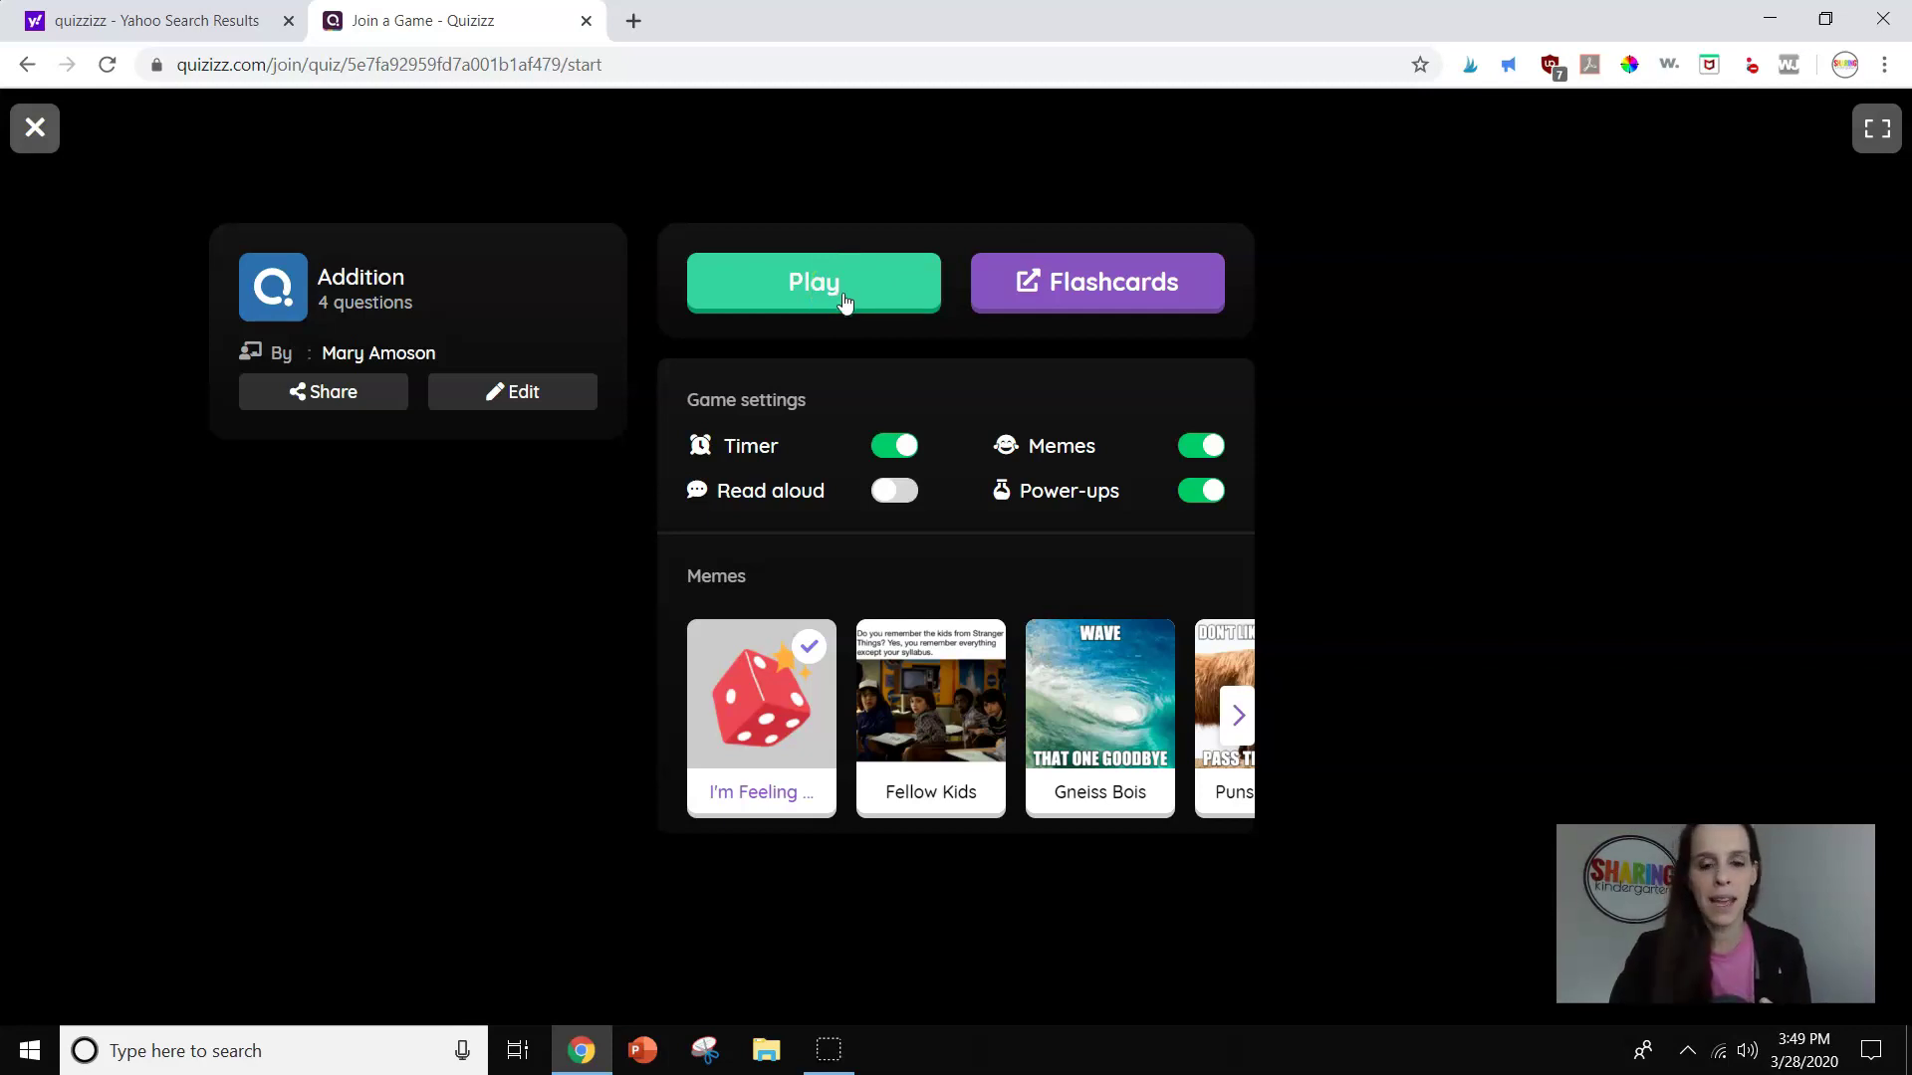
{"action": "left_click", "coordinate": [902, 445]}
{"action": "left_click", "coordinate": [1205, 445]}
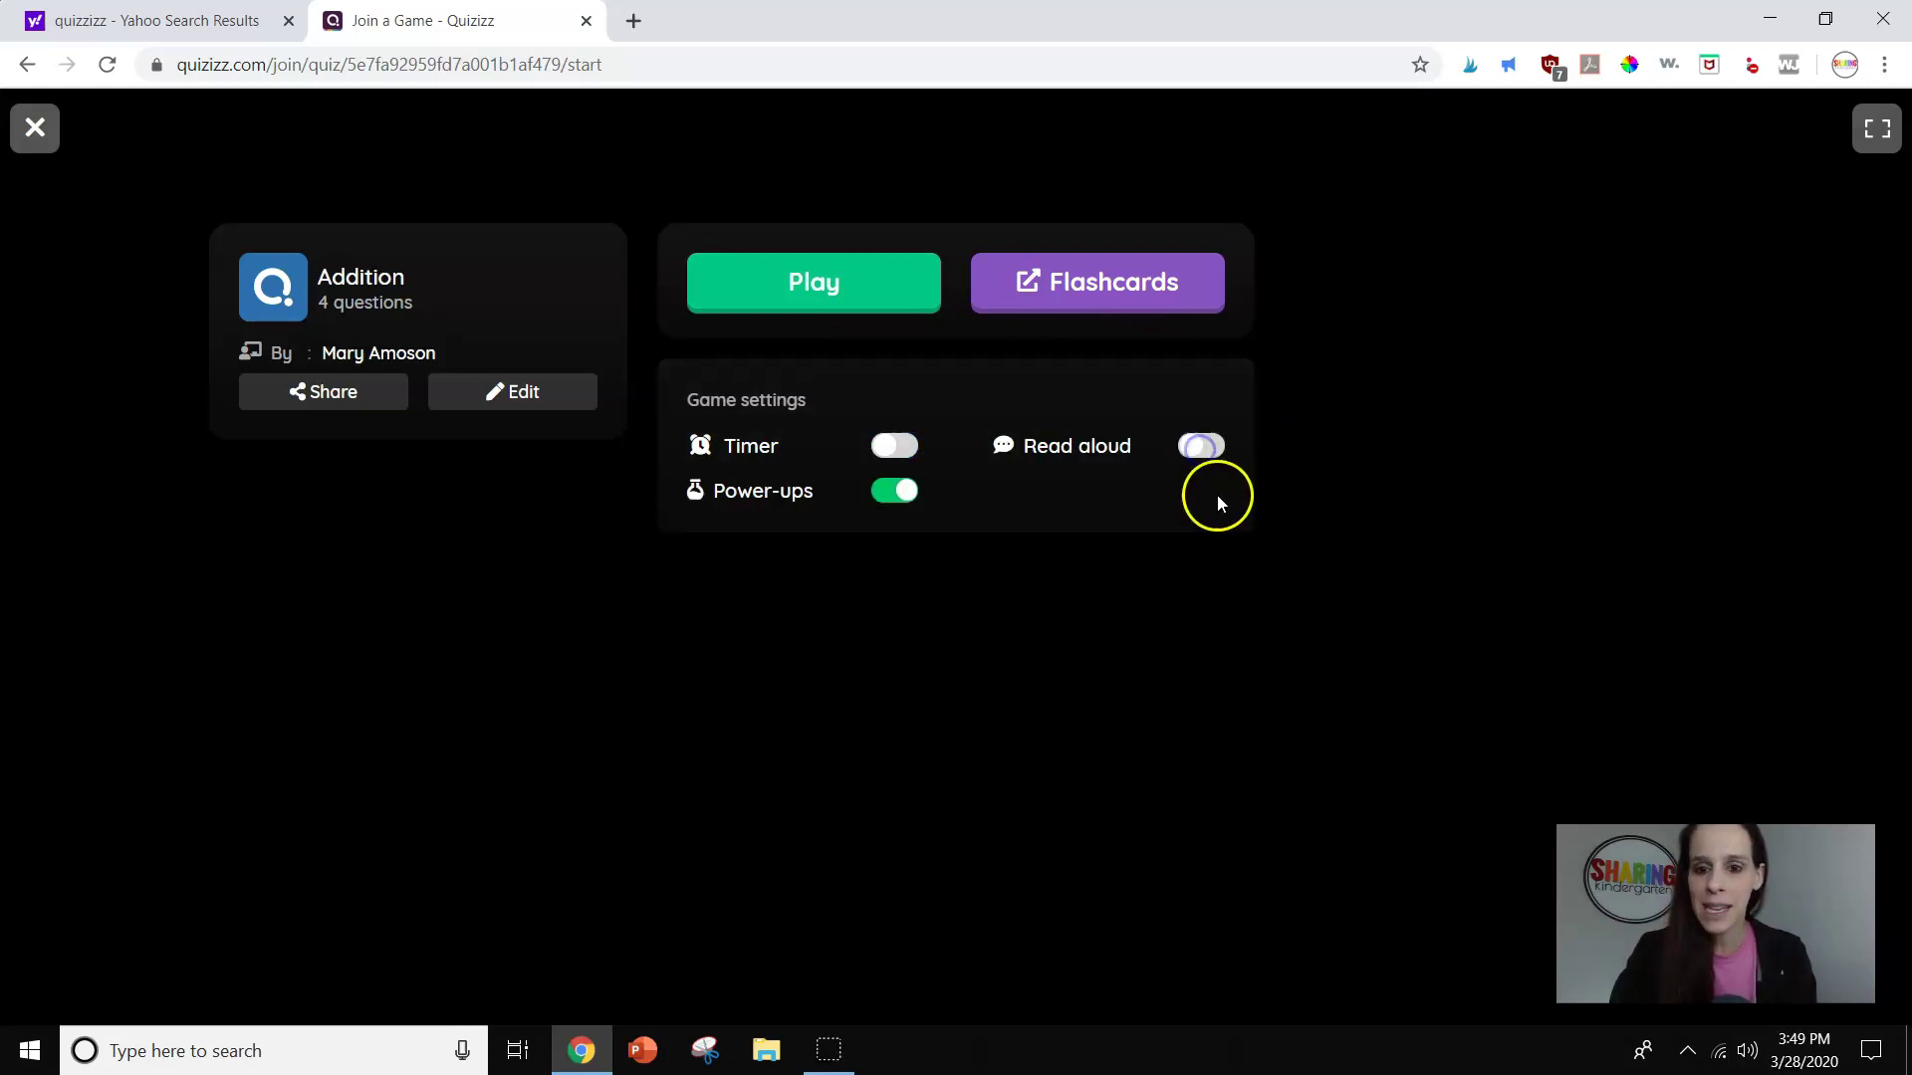
{"action": "left_click", "coordinate": [893, 491]}
{"action": "left_click", "coordinate": [1193, 447]}
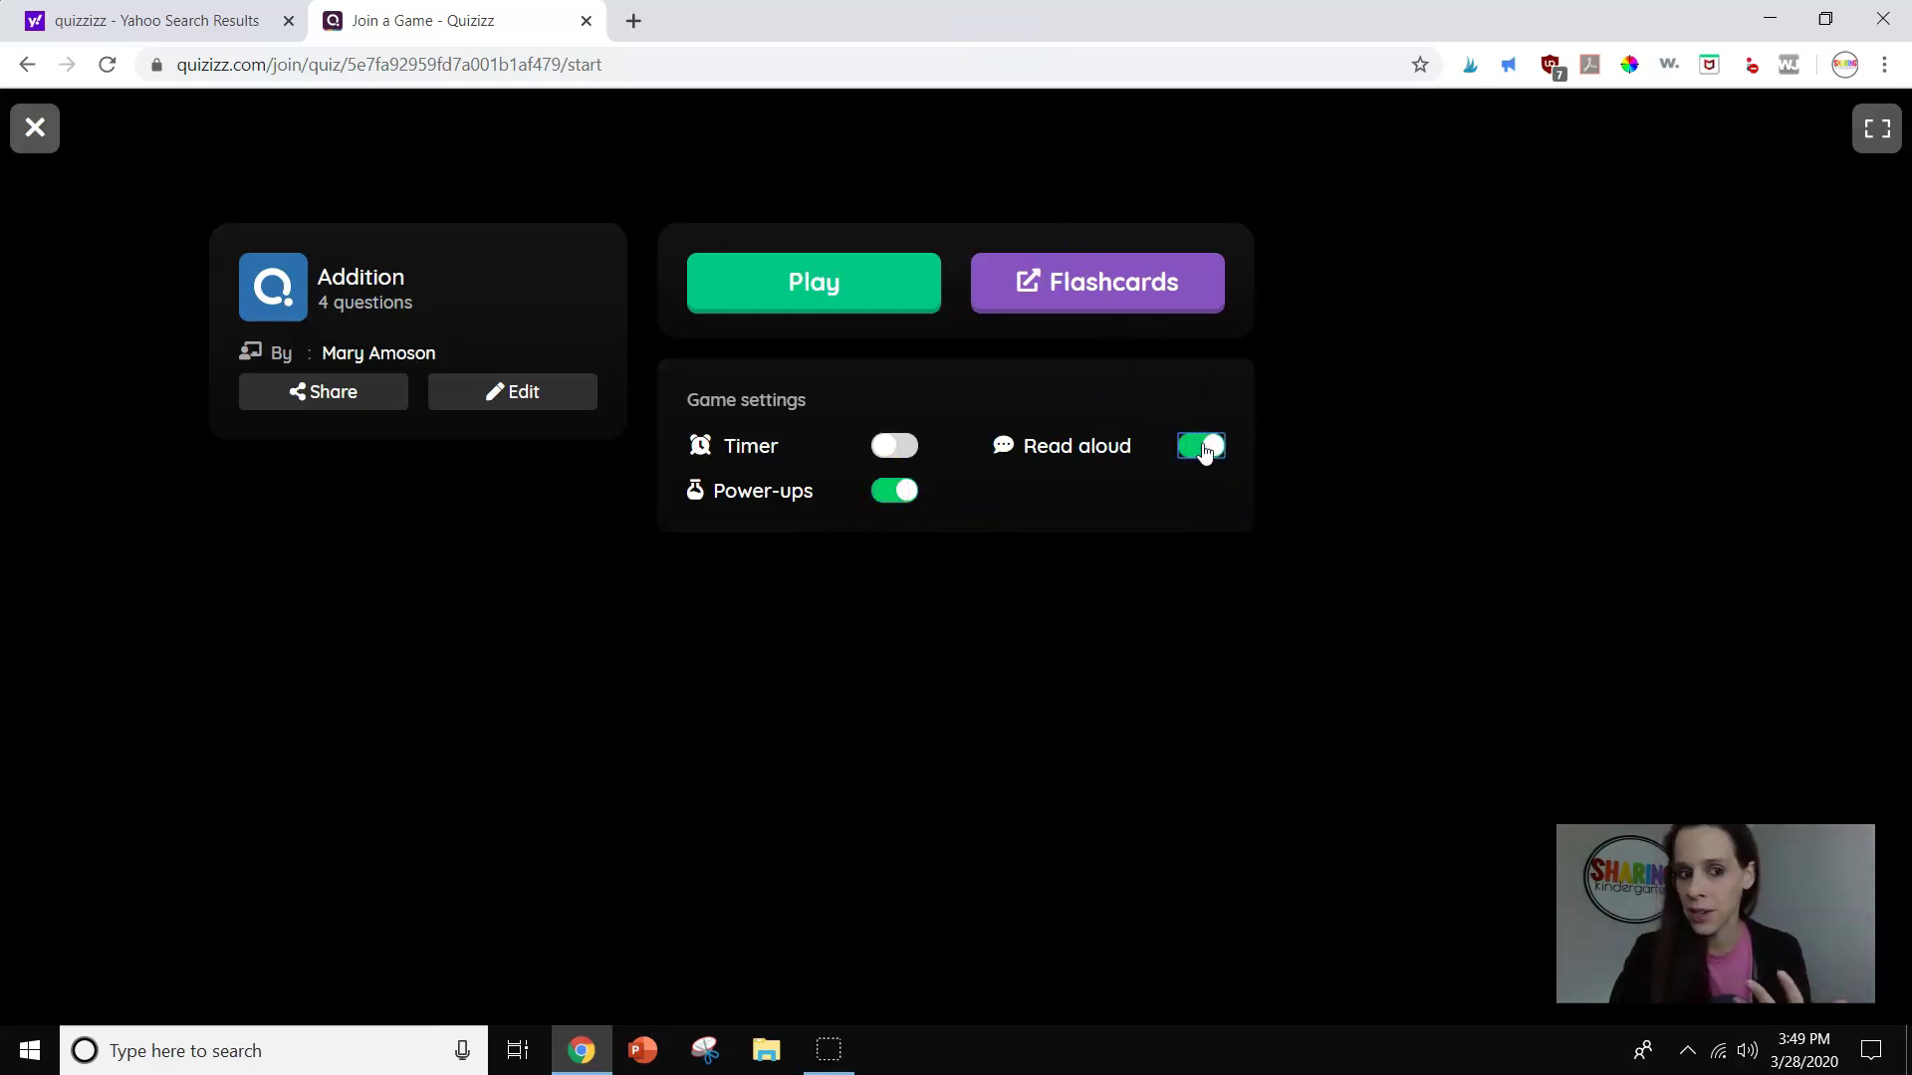
{"action": "left_click", "coordinate": [1080, 272]}
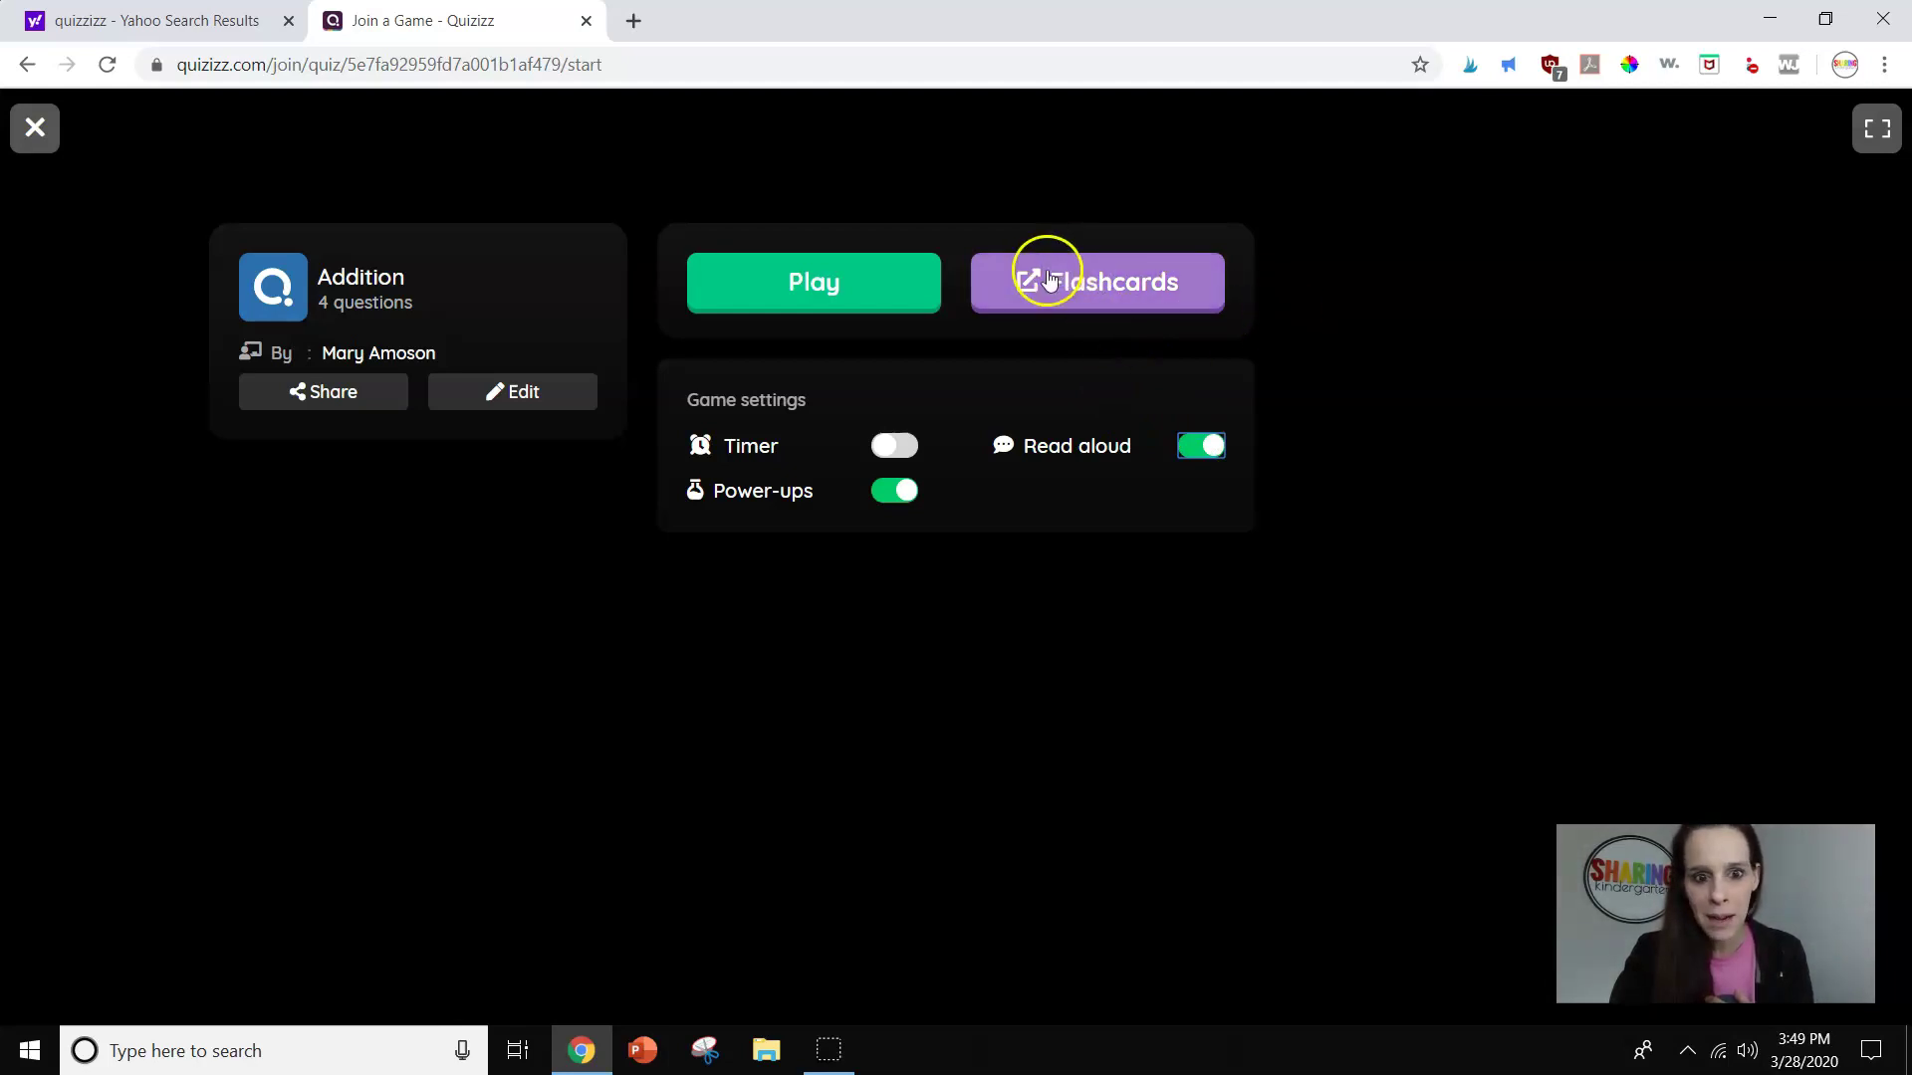
{"action": "left_click", "coordinate": [501, 389]}
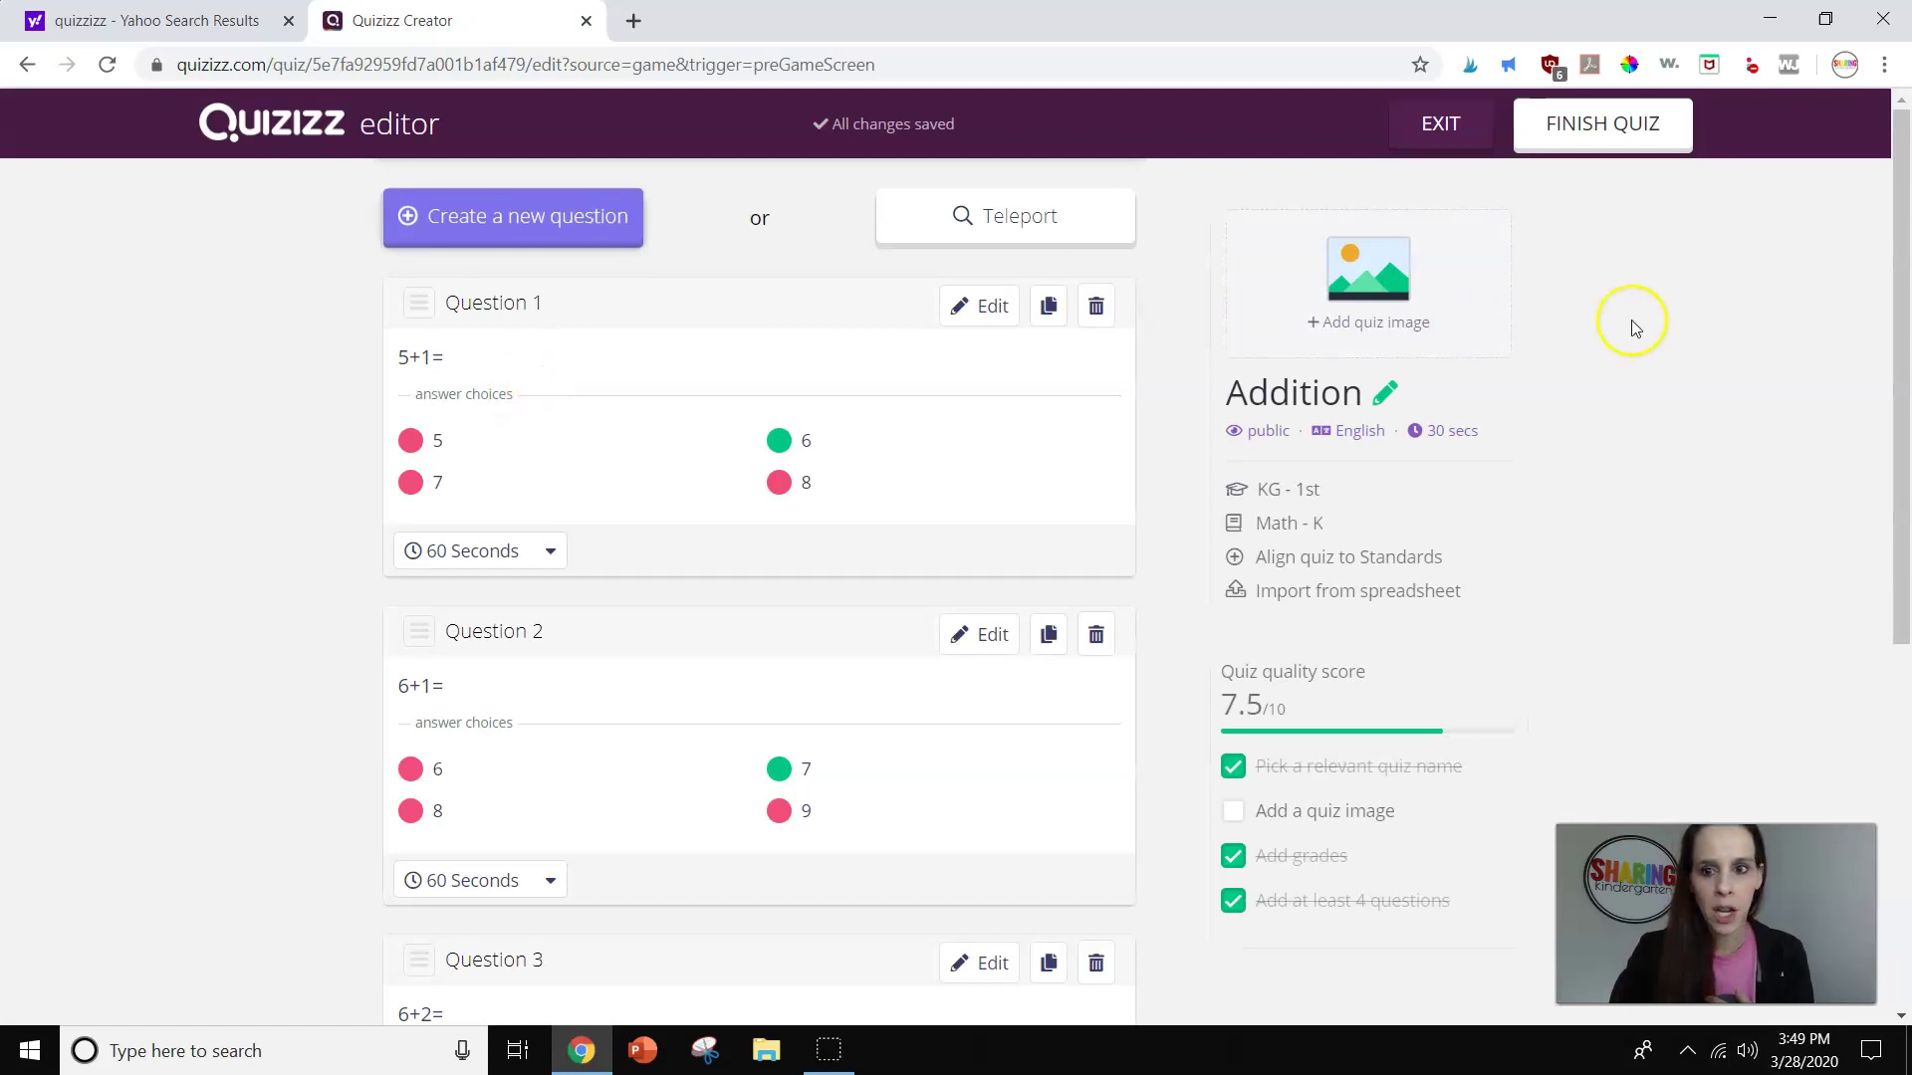
Finish editing the quiz and open practice for the 4-question Addition quiz
{"action": "left_click", "coordinate": [1605, 126]}
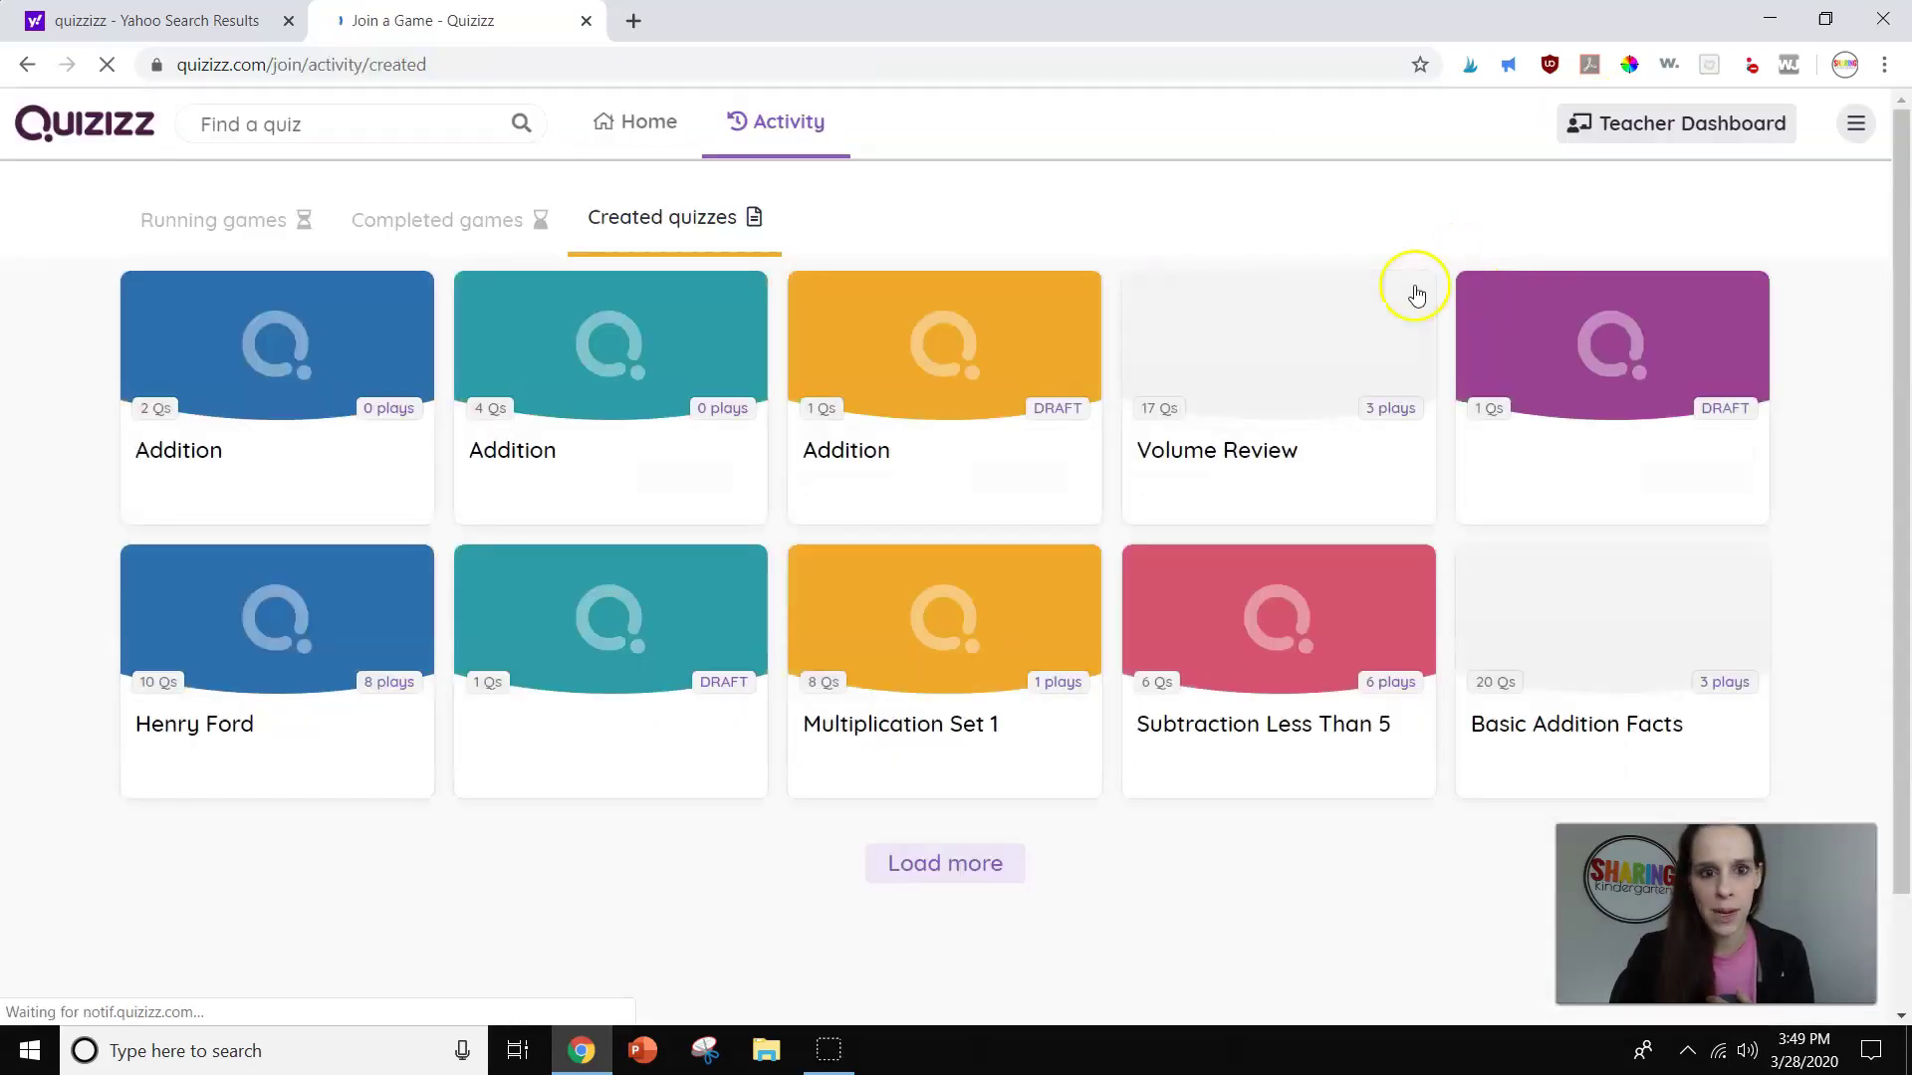
{"action": "left_click", "coordinate": [632, 342]}
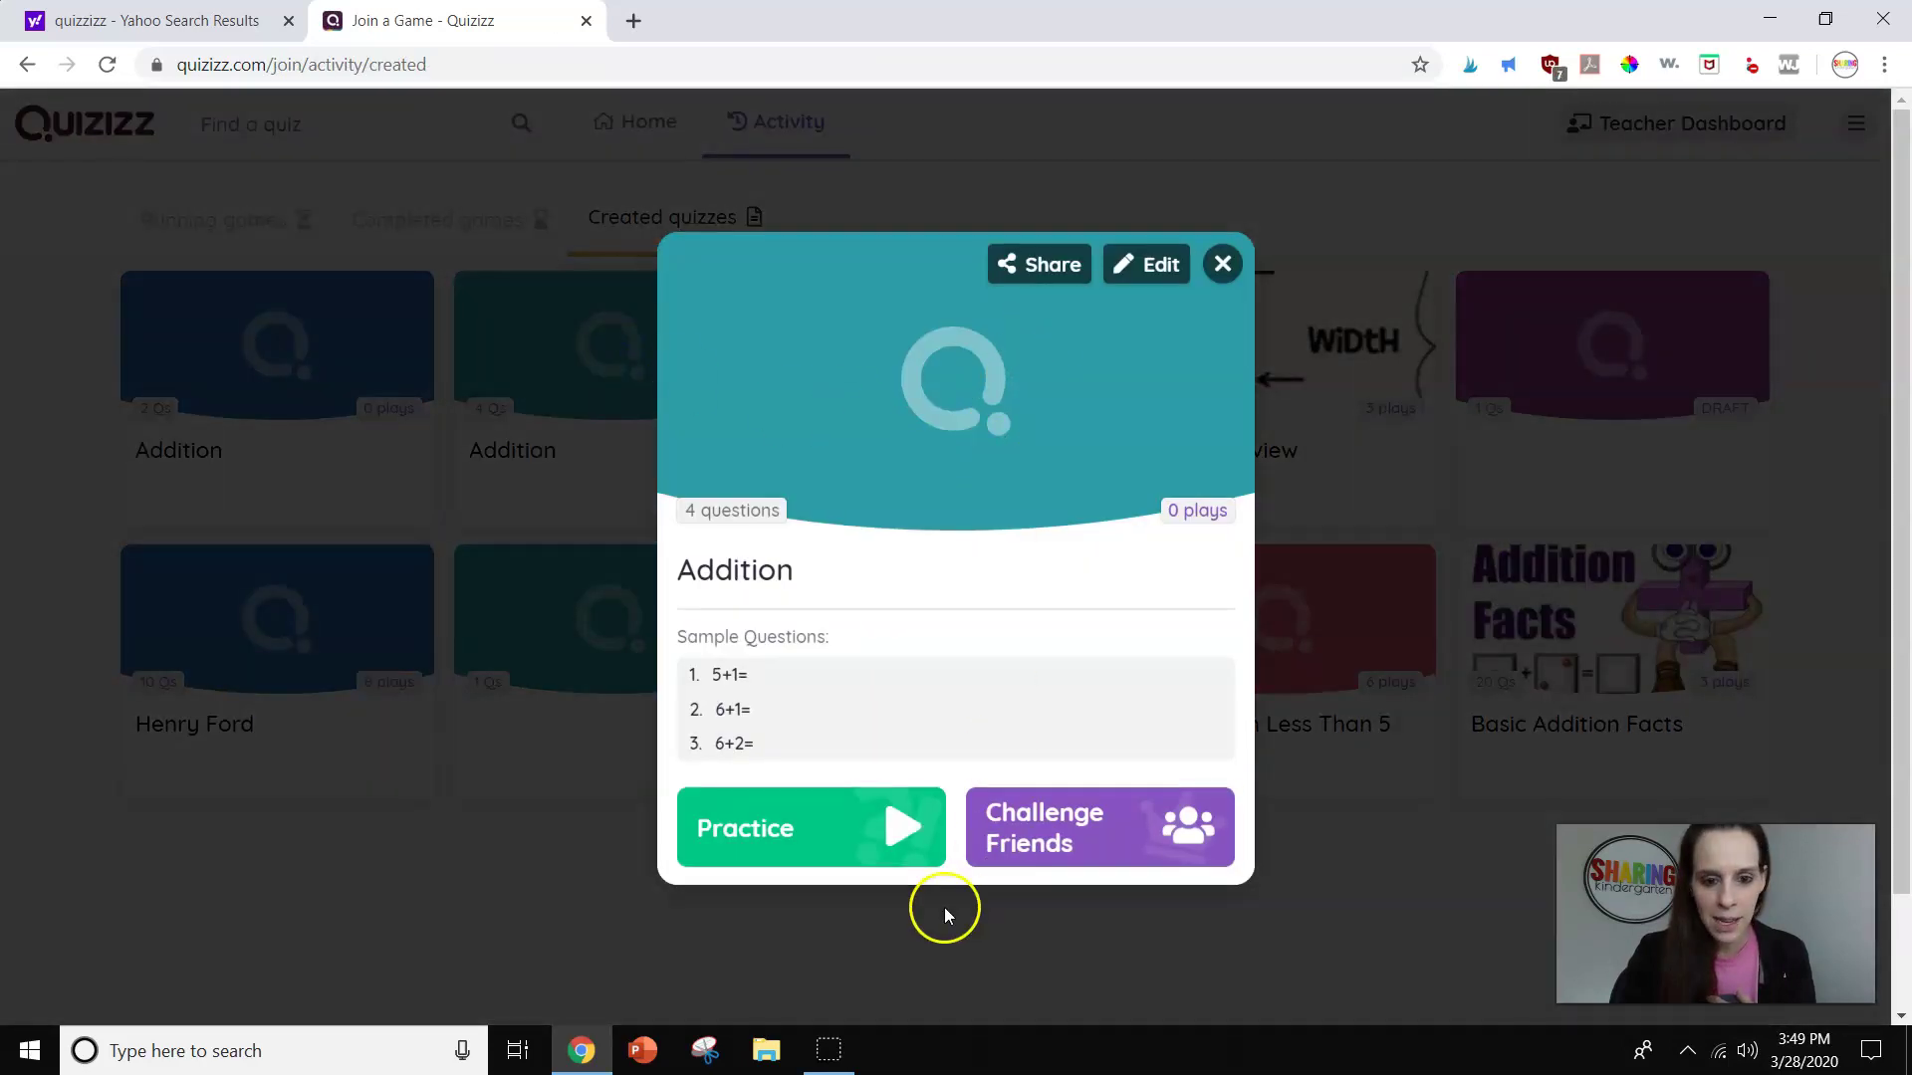
{"action": "left_click", "coordinate": [880, 854]}
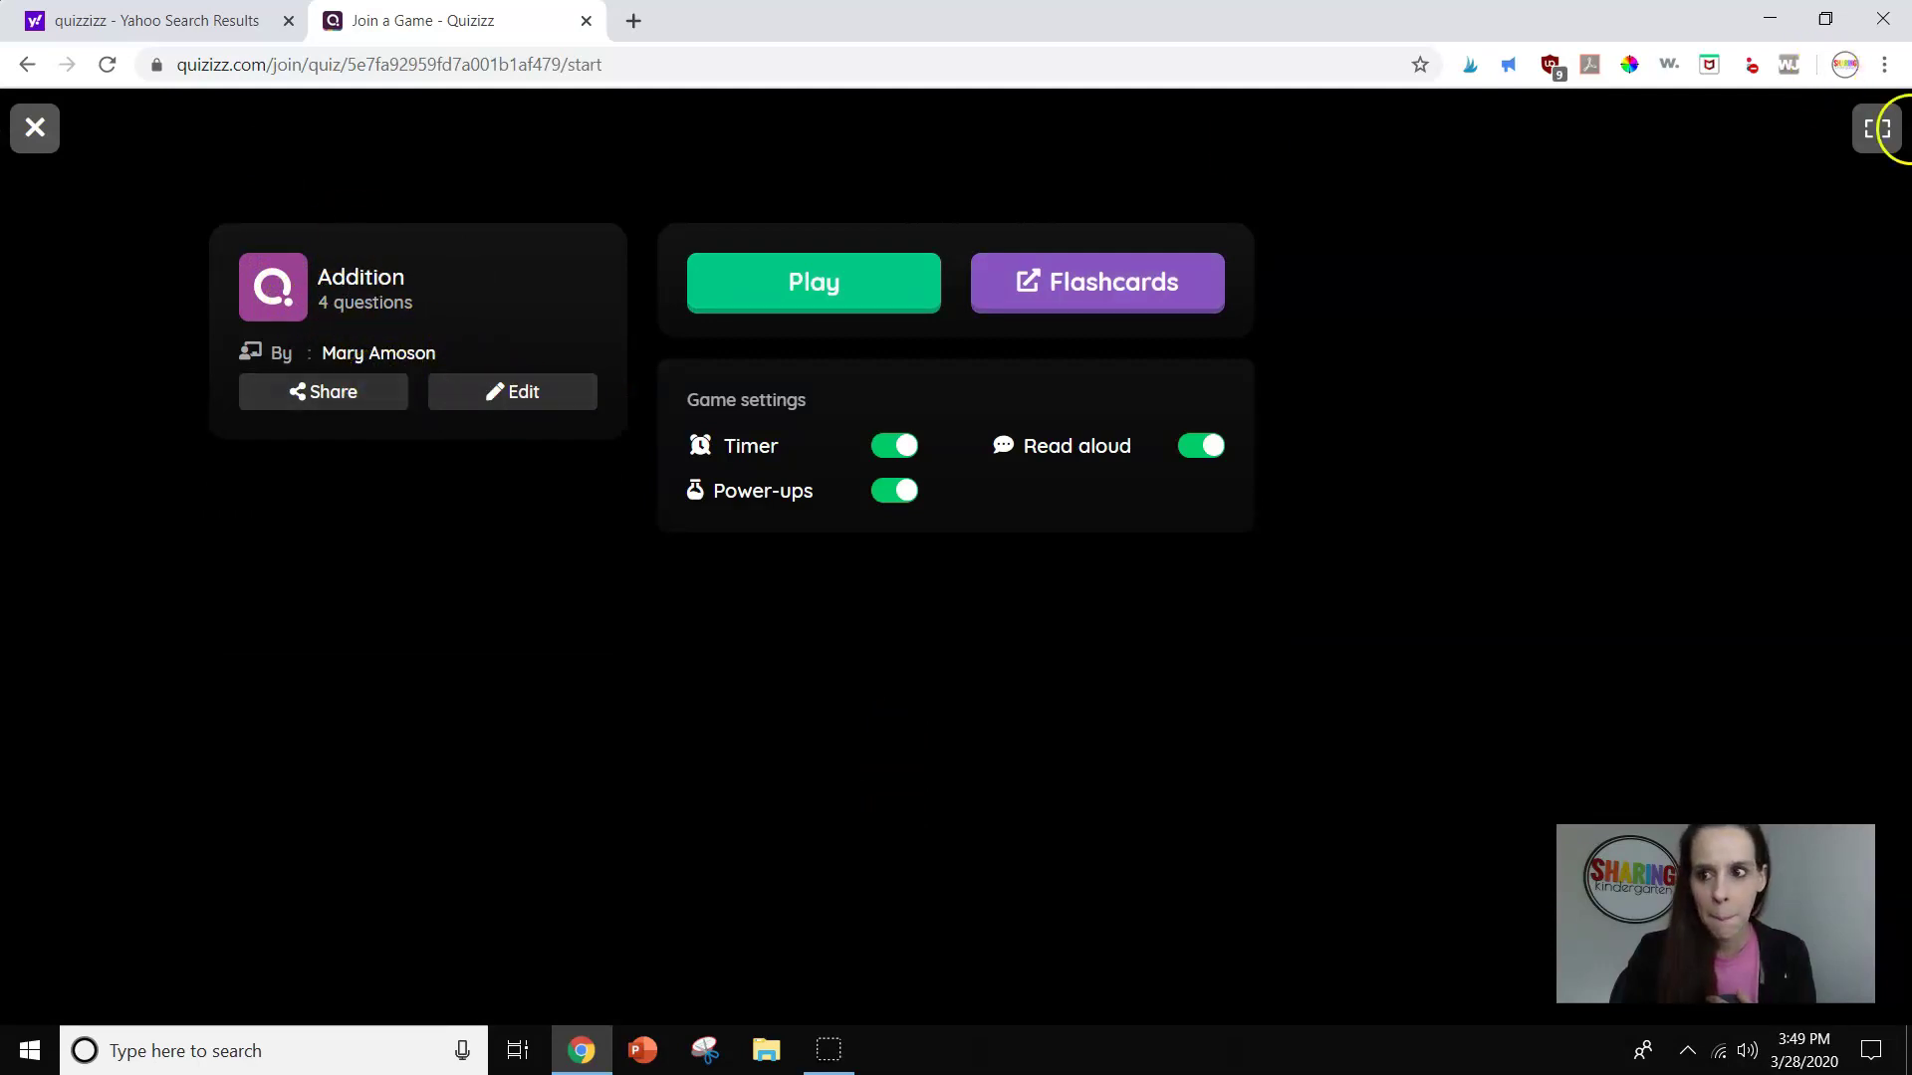
Close the Addition start page and open Subtraction Less Than 10 from Recent Activity
{"action": "left_click", "coordinate": [28, 140]}
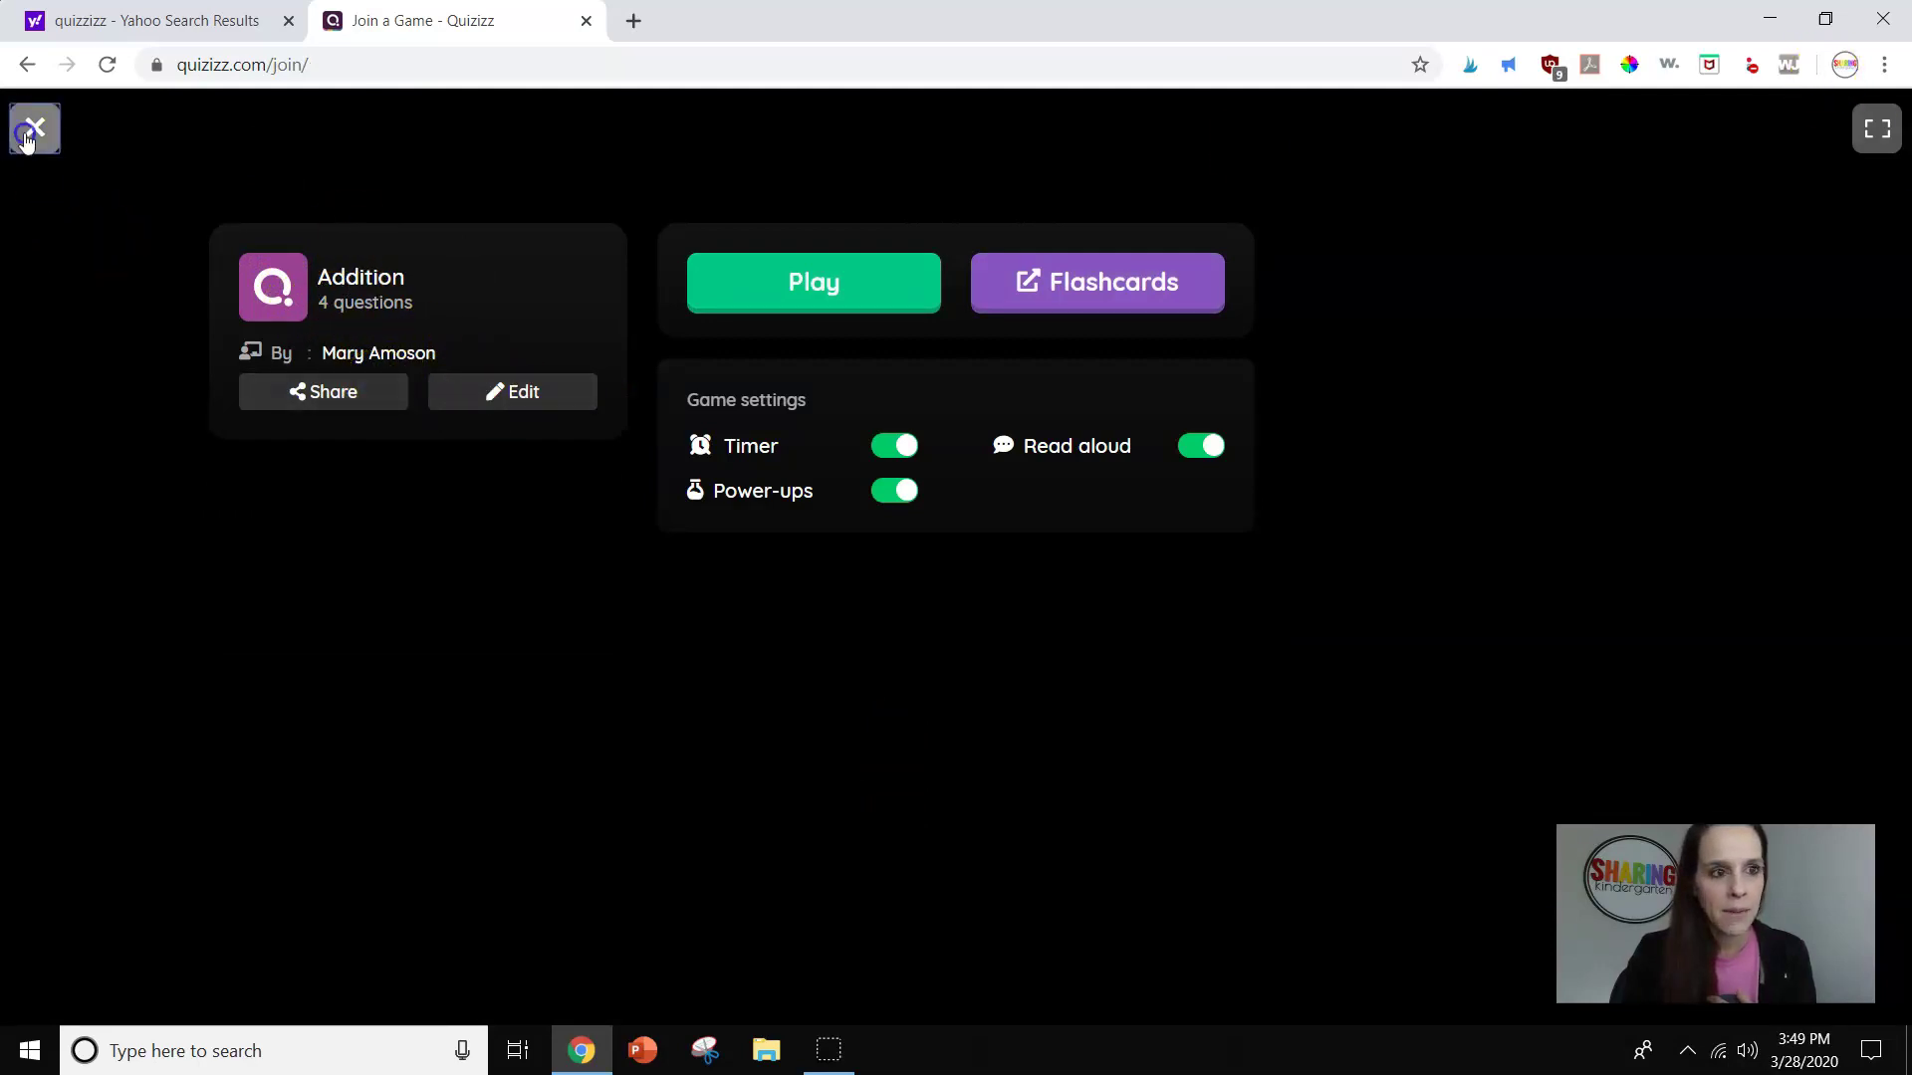
{"action": "scroll", "coordinate": [831, 443], "scroll_direction": "down", "scroll_amount": 1}
{"action": "scroll", "coordinate": [812, 427], "scroll_direction": "down", "scroll_amount": 5}
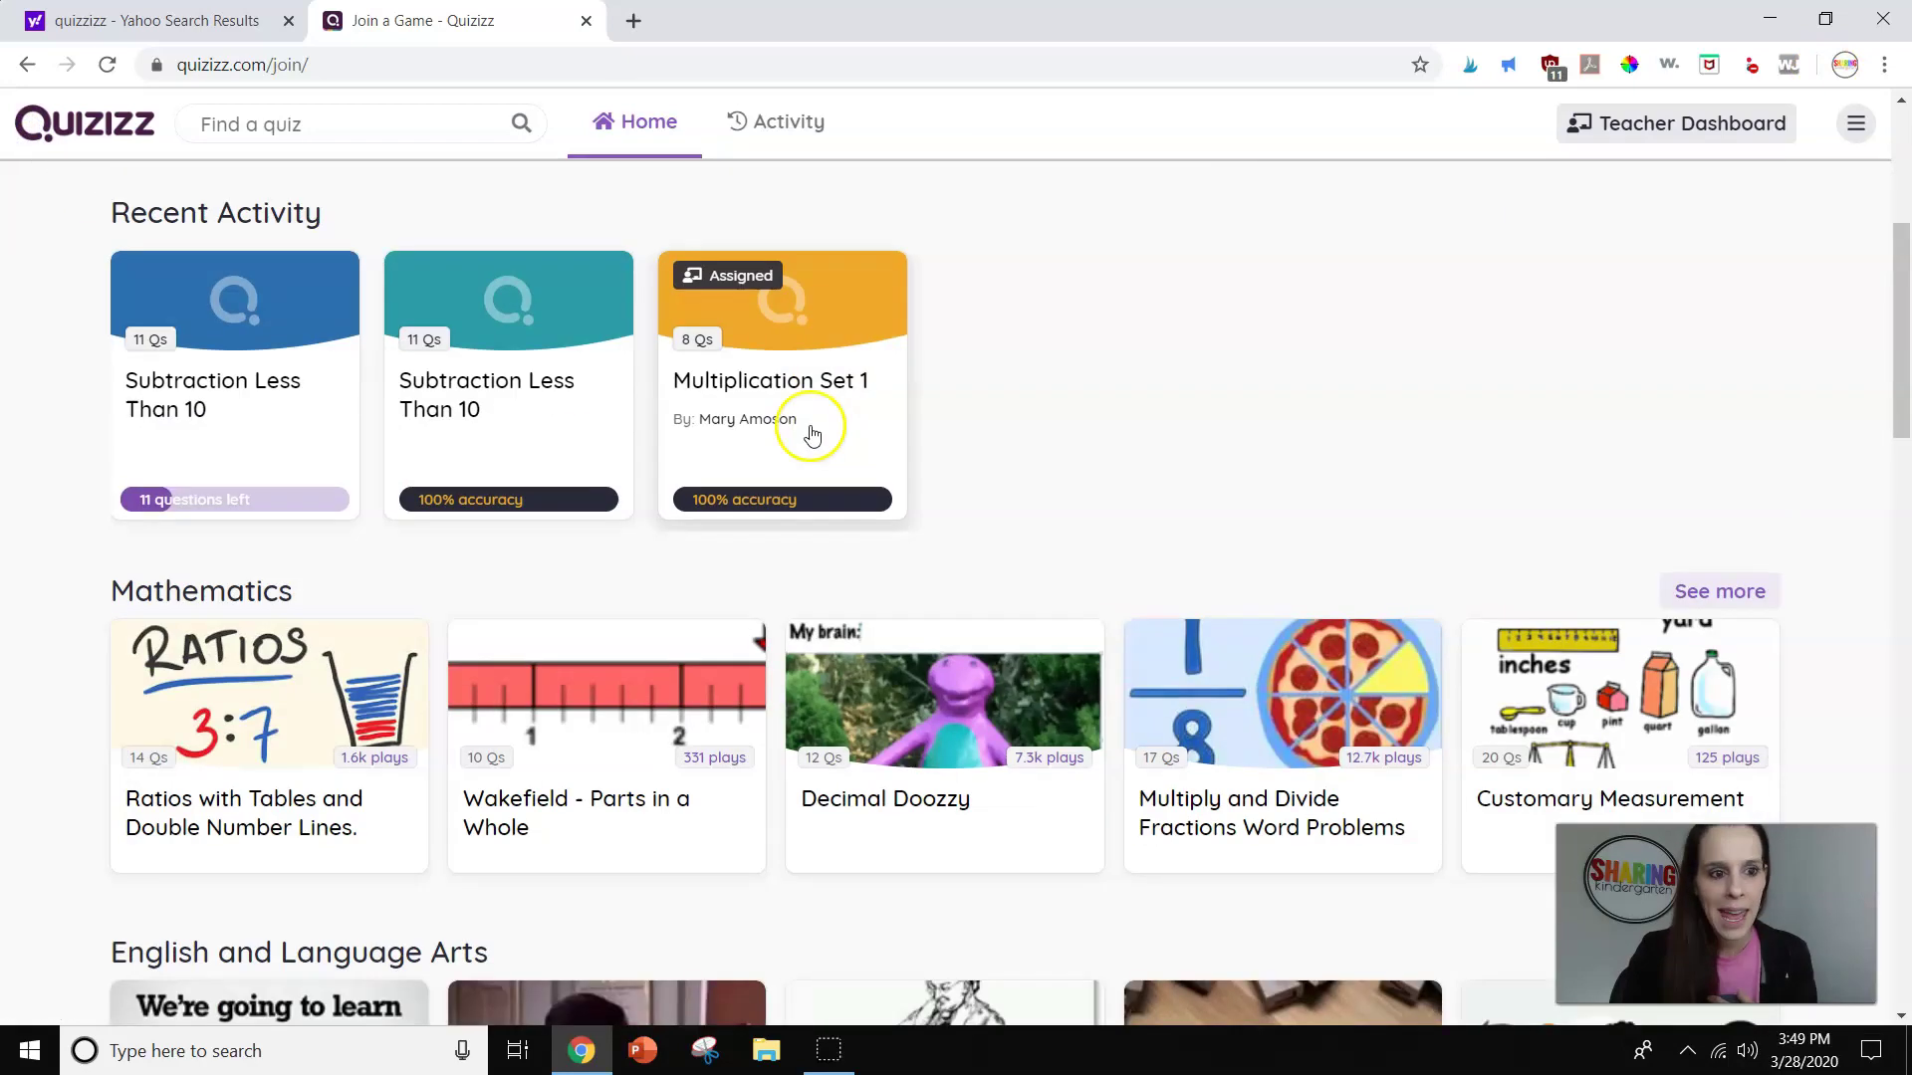
{"action": "scroll", "coordinate": [802, 427], "scroll_direction": "up", "scroll_amount": 3}
{"action": "scroll", "coordinate": [1000, 491], "scroll_direction": "up", "scroll_amount": 3}
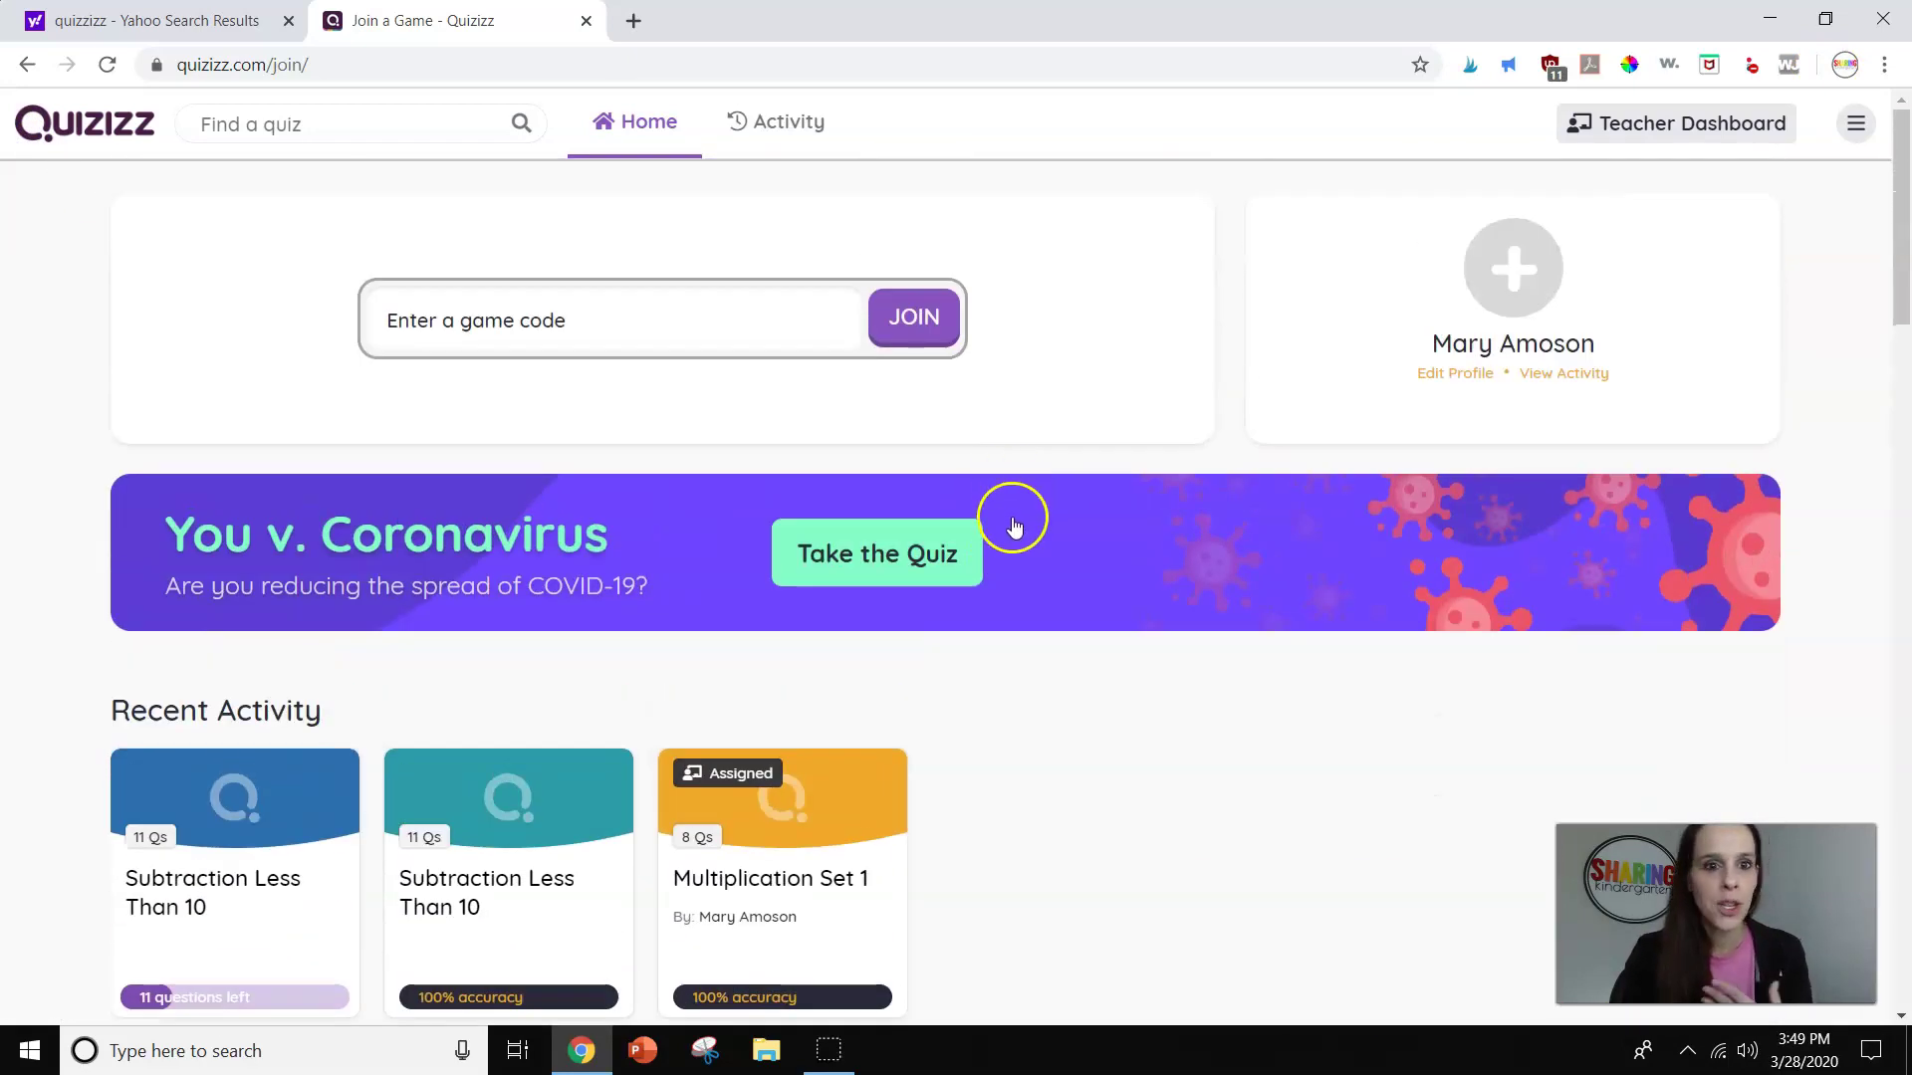
{"action": "scroll", "coordinate": [439, 683], "scroll_direction": "down", "scroll_amount": 1}
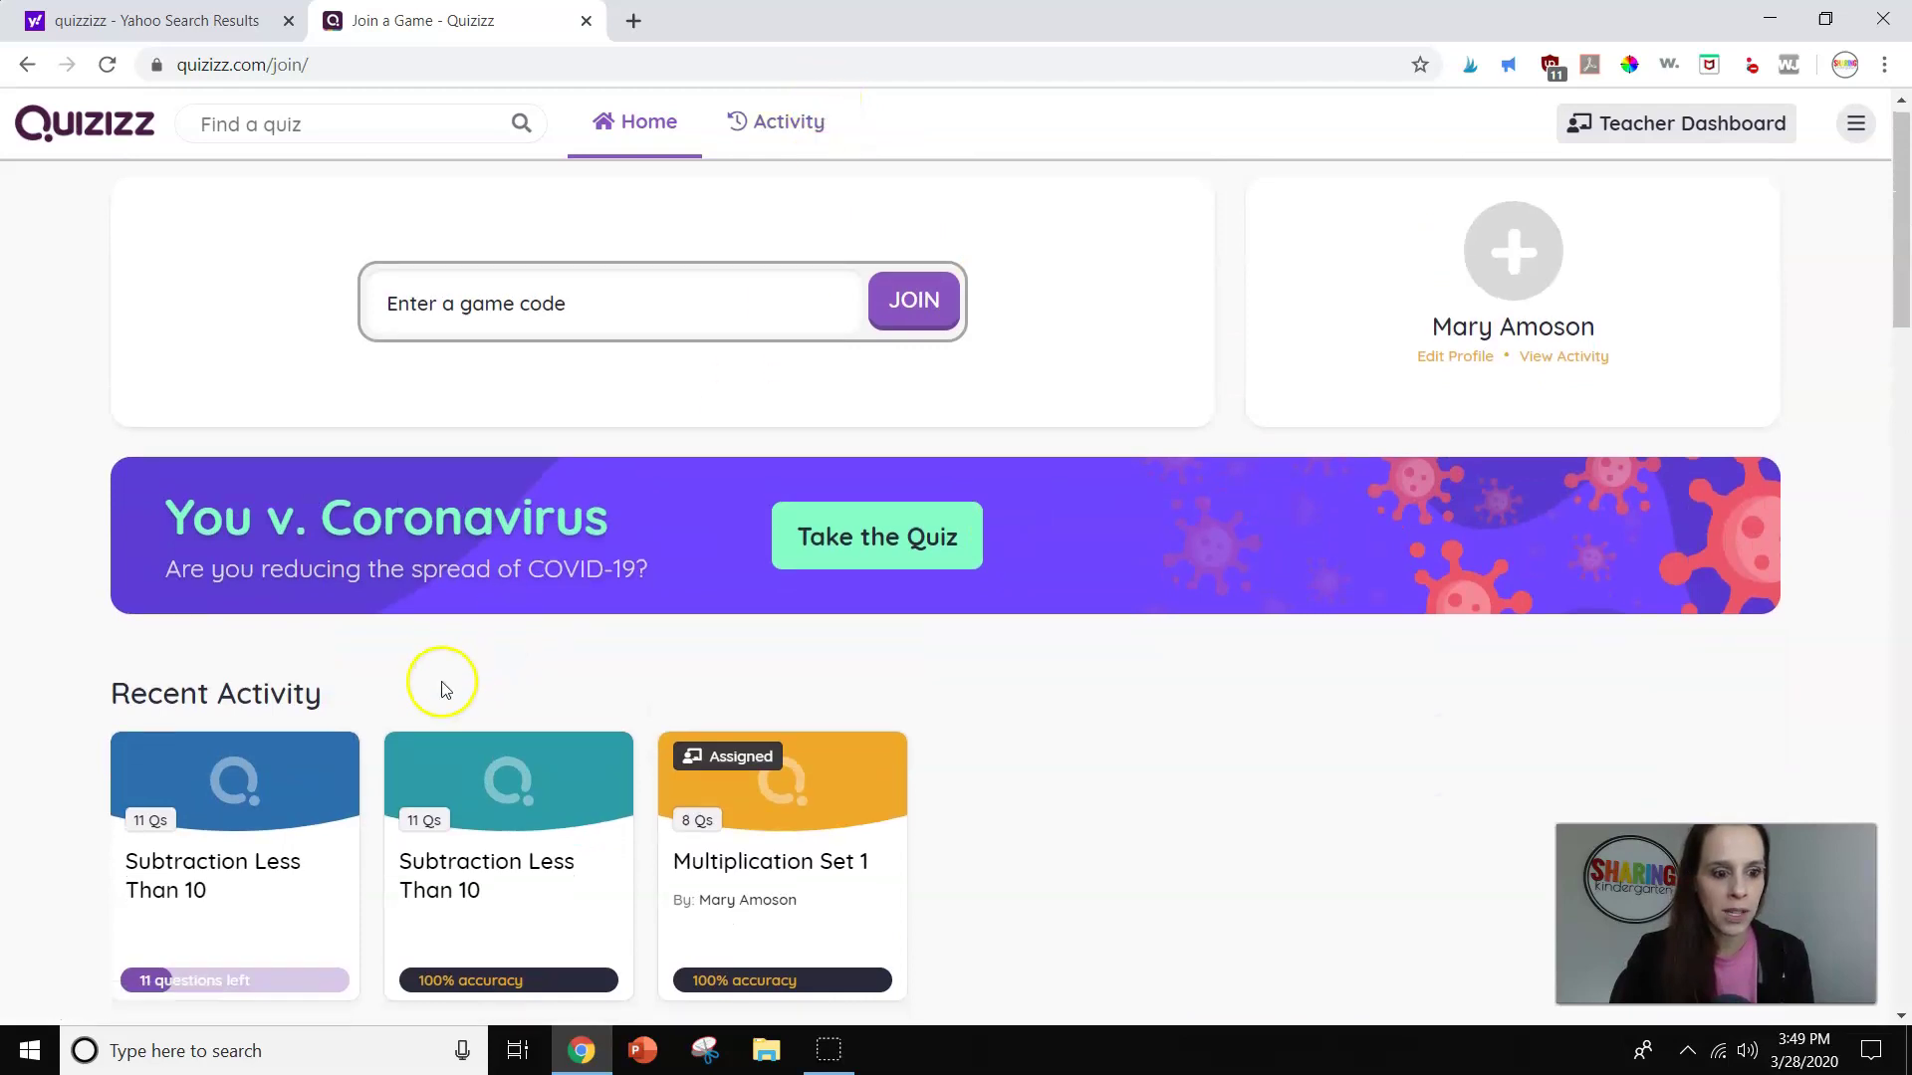
{"action": "scroll", "coordinate": [444, 685], "scroll_direction": "up", "scroll_amount": 1}
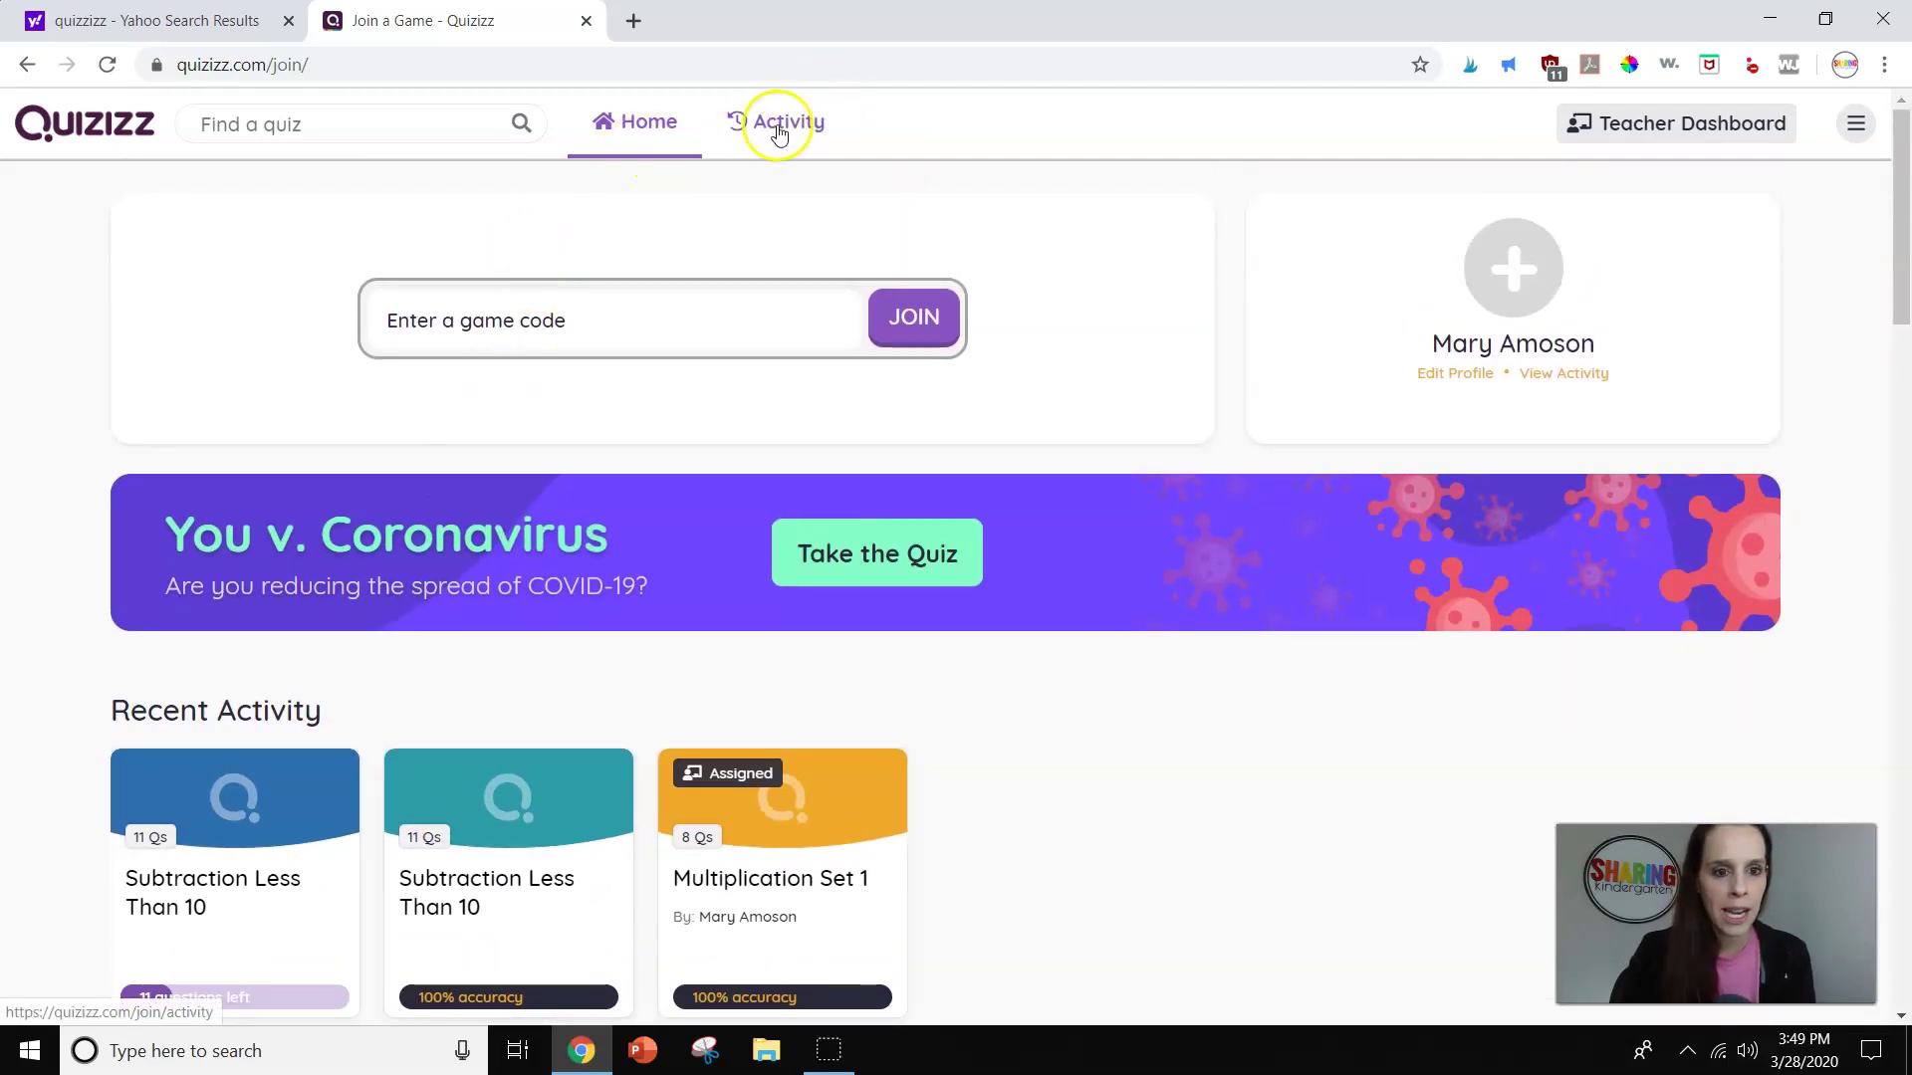
{"action": "left_click", "coordinate": [233, 786]}
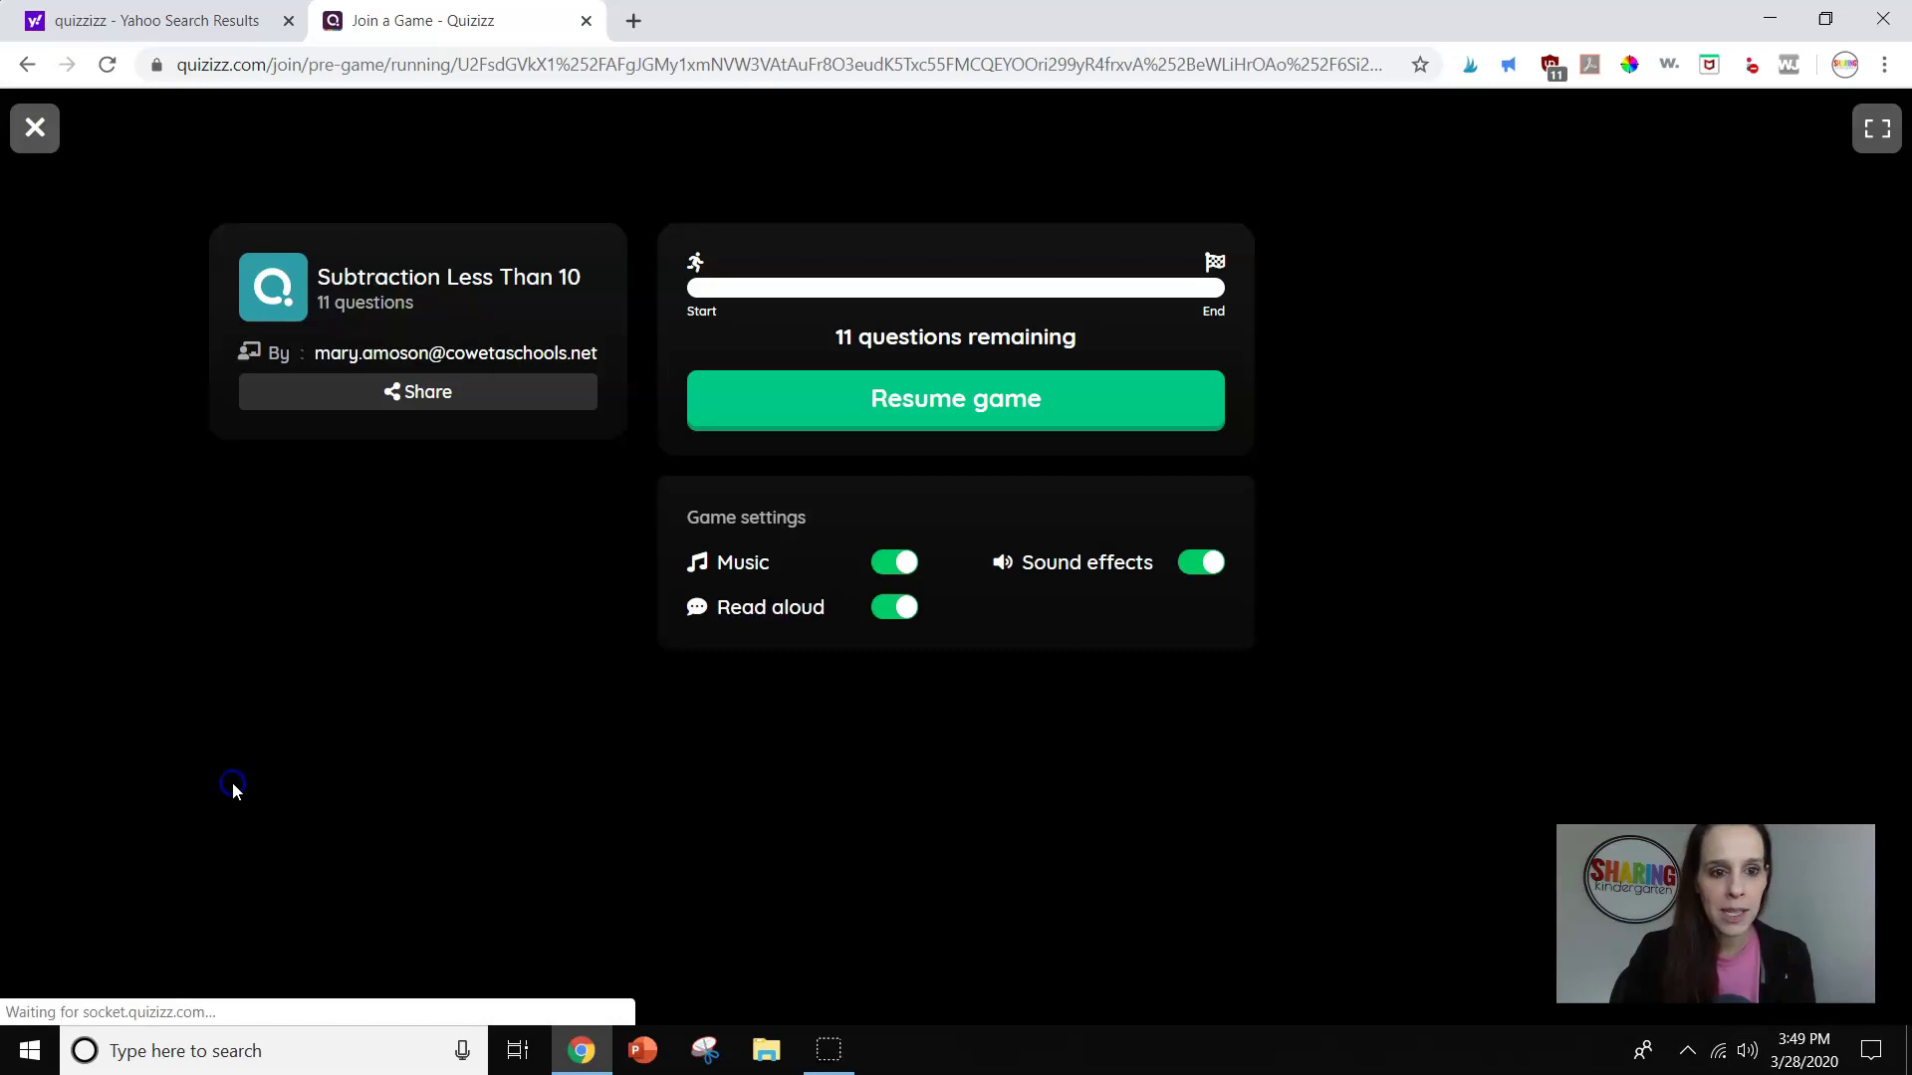
Close the Subtraction pre-game page and dismiss the avatar picker
{"action": "left_click", "coordinate": [1877, 127]}
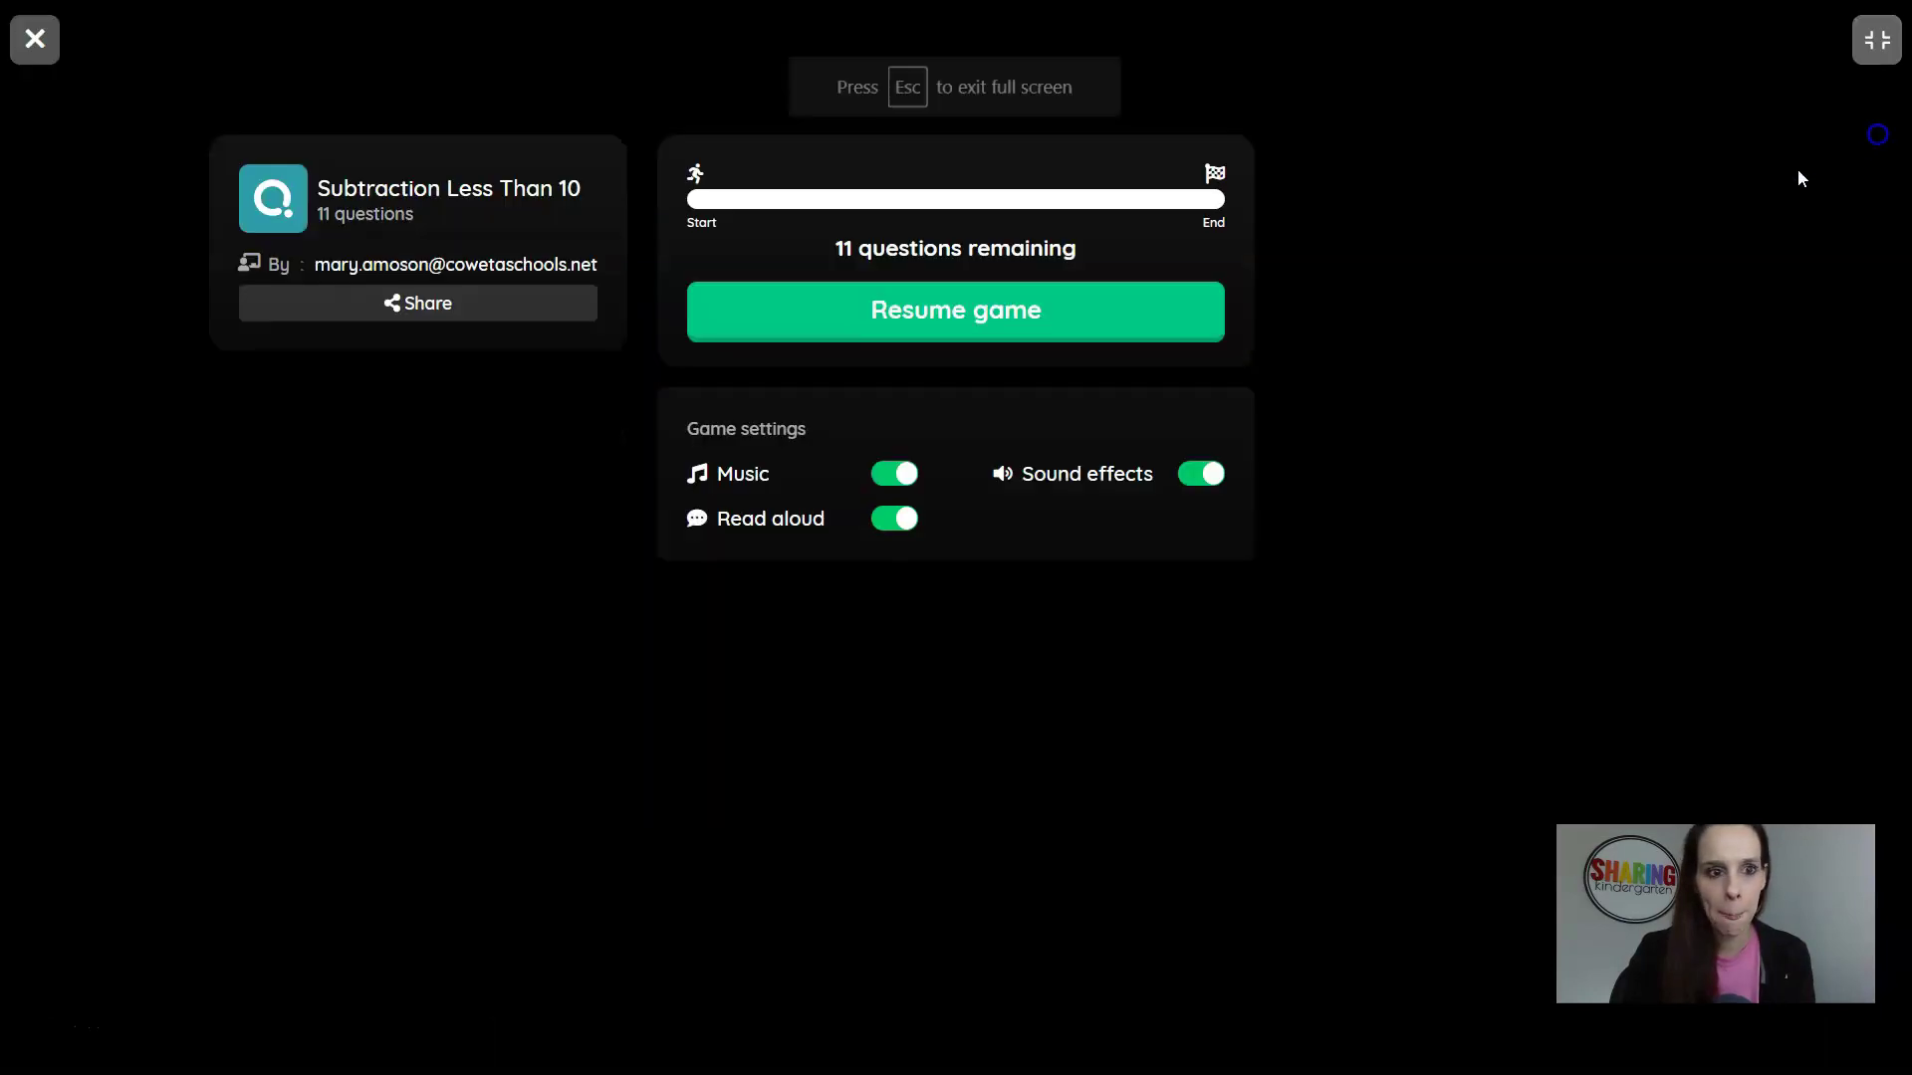
{"action": "left_click", "coordinate": [34, 39]}
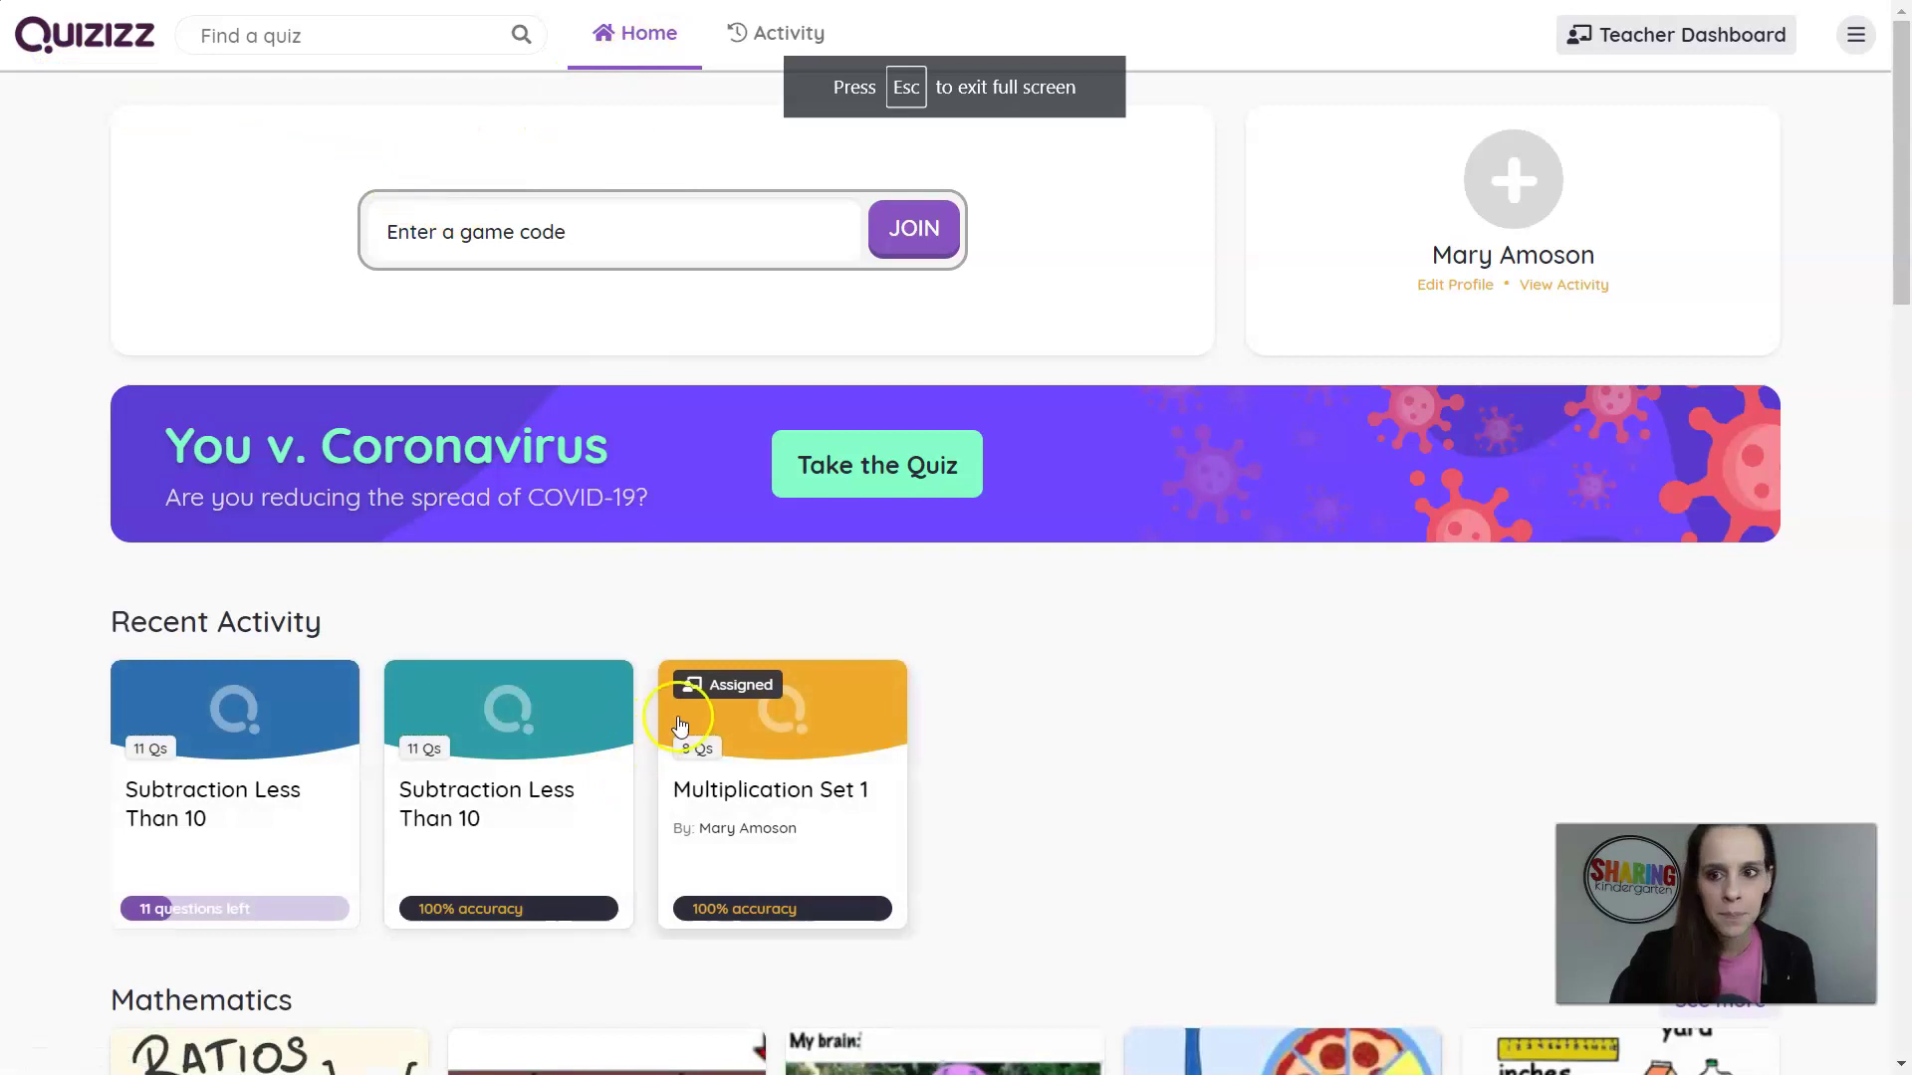
{"action": "left_click", "coordinate": [1548, 200]}
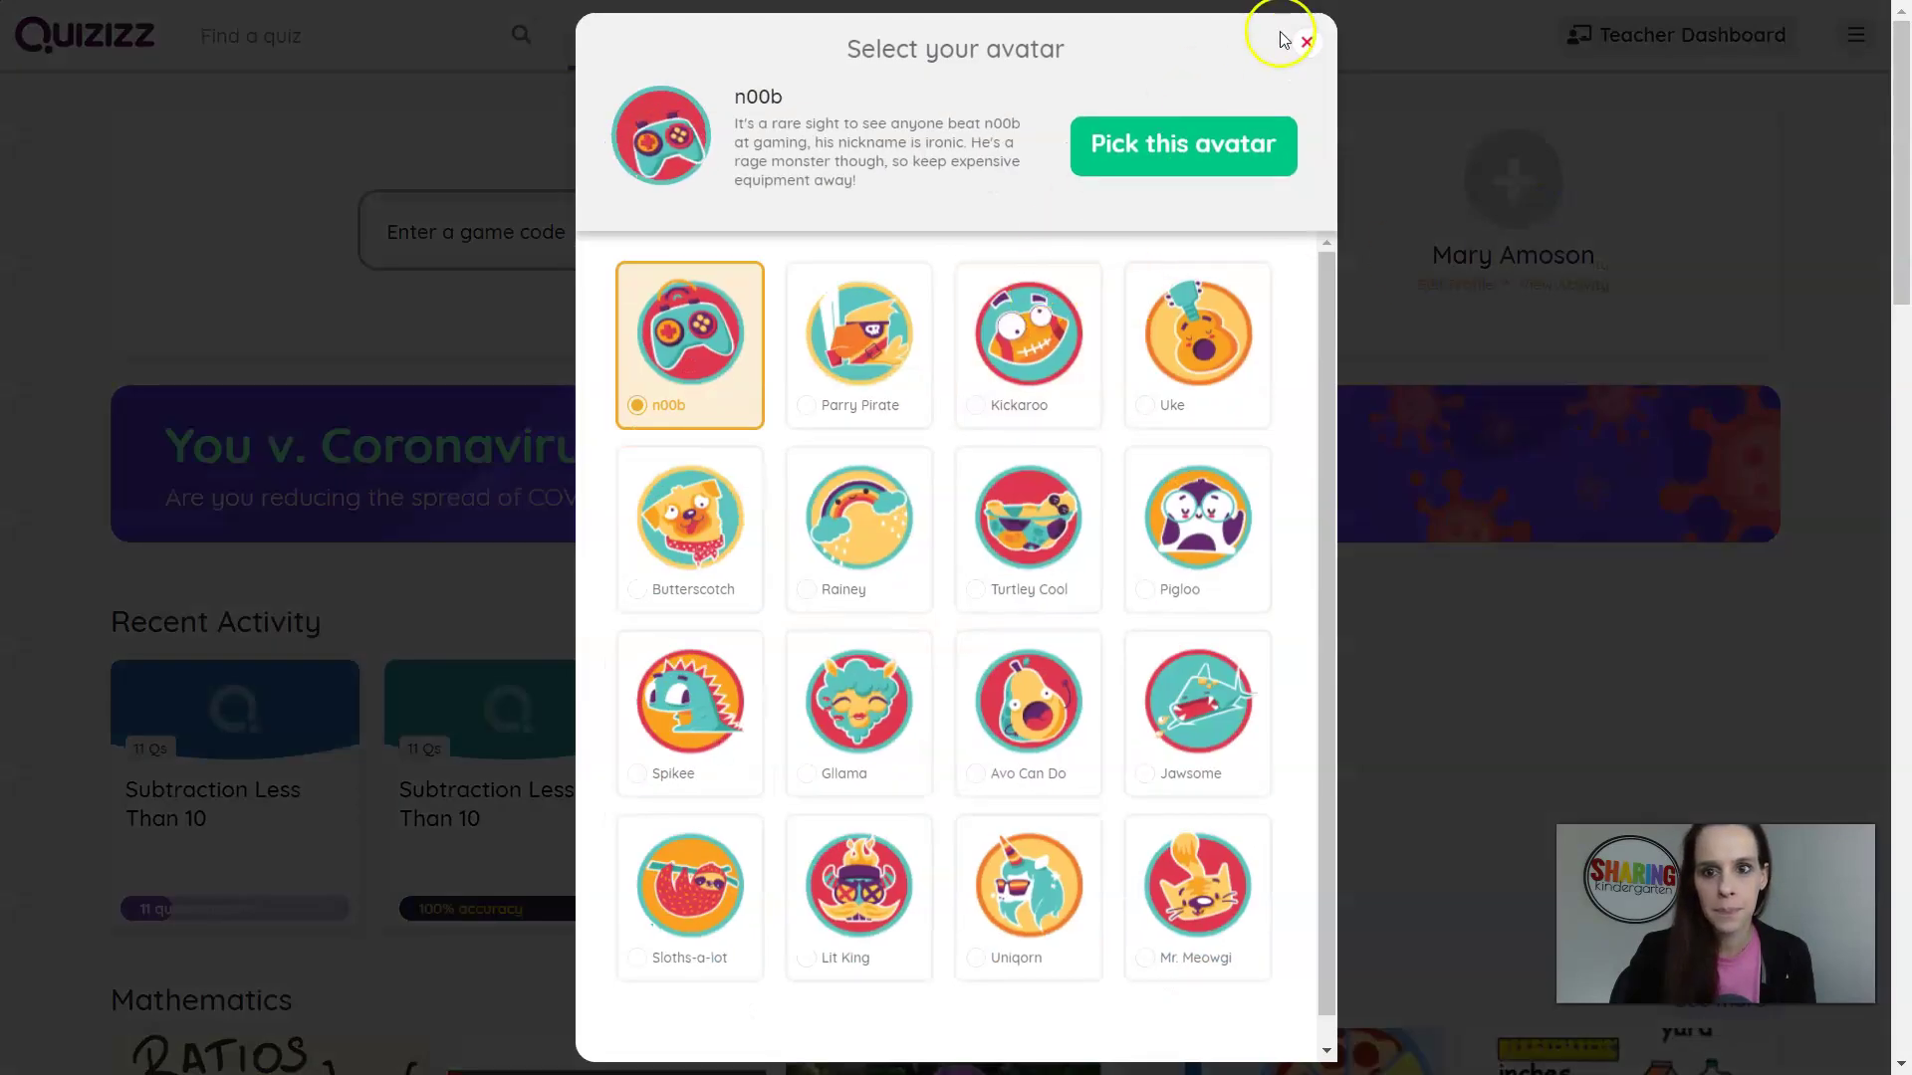
{"action": "left_click", "coordinate": [1306, 43]}
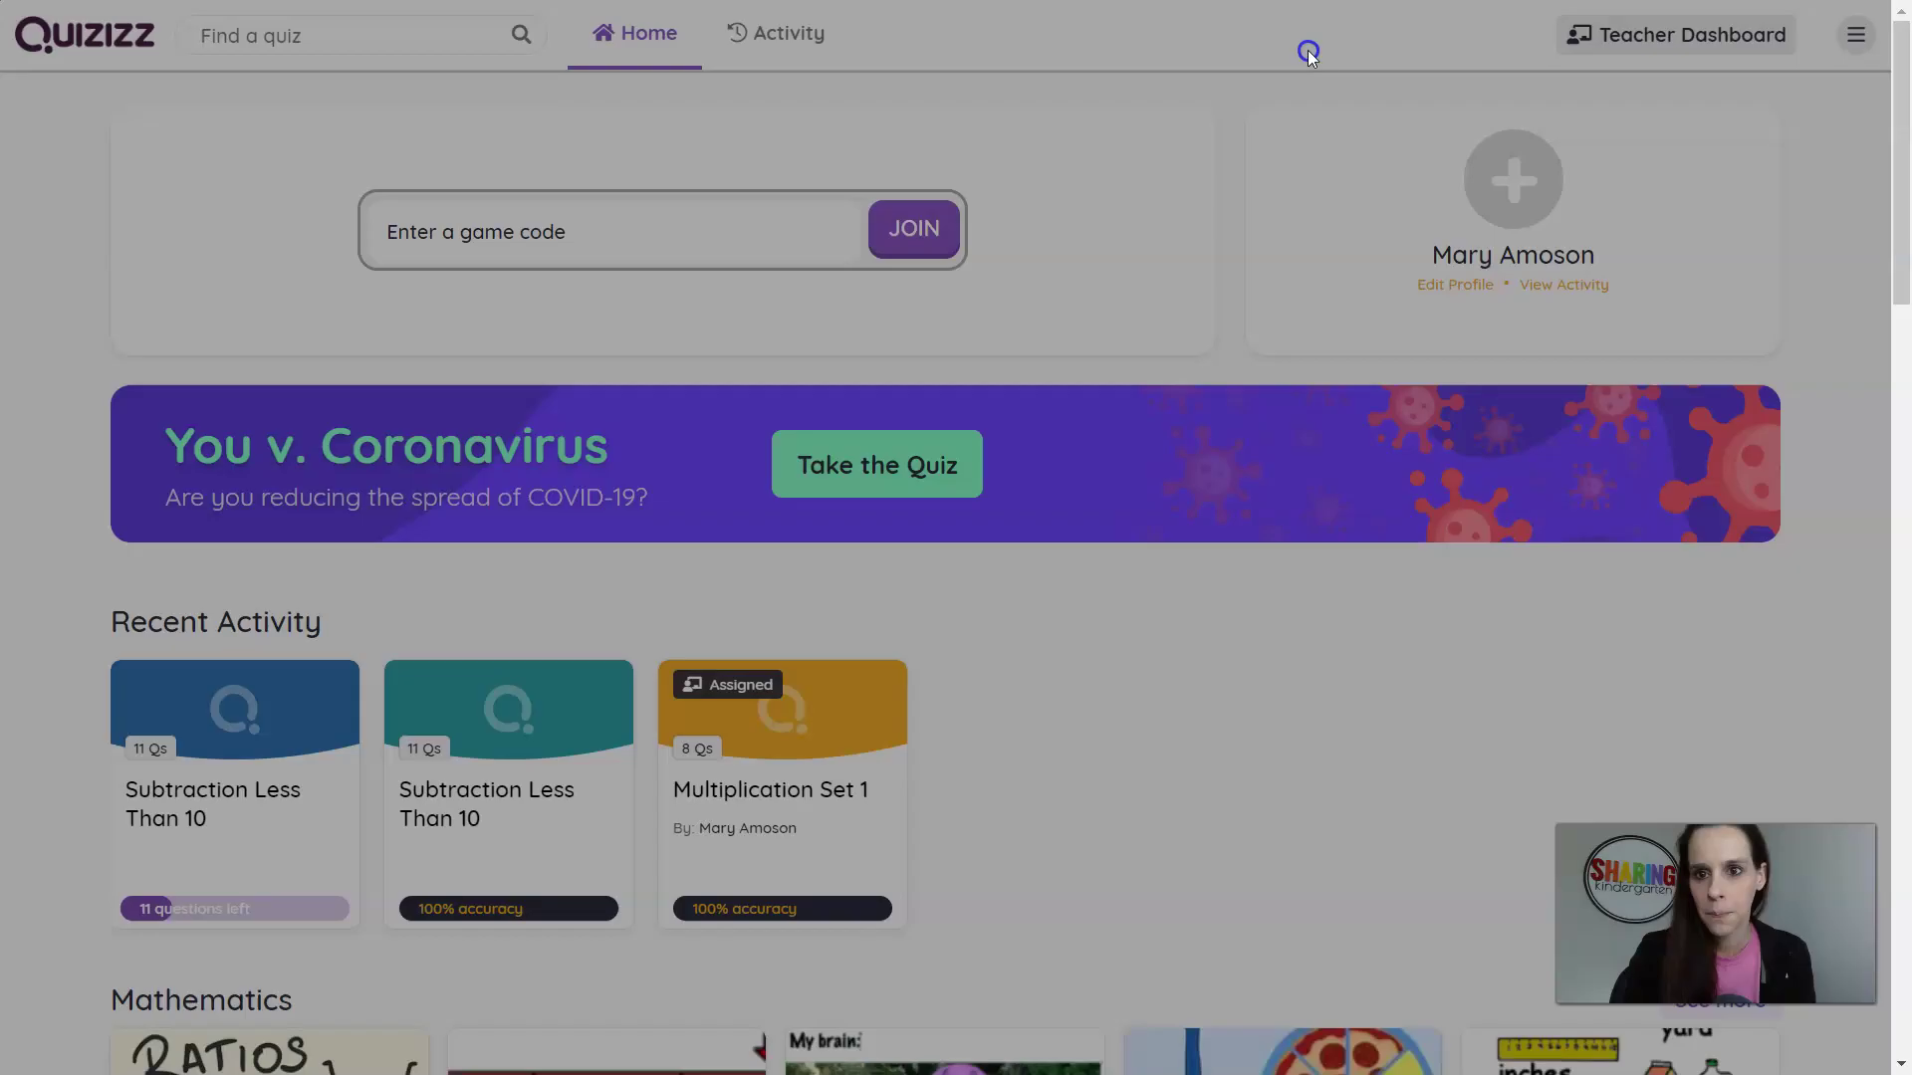
From the Teacher Dashboard's My quizzes, open the 4-question Addition quiz
{"action": "left_click", "coordinate": [1748, 39]}
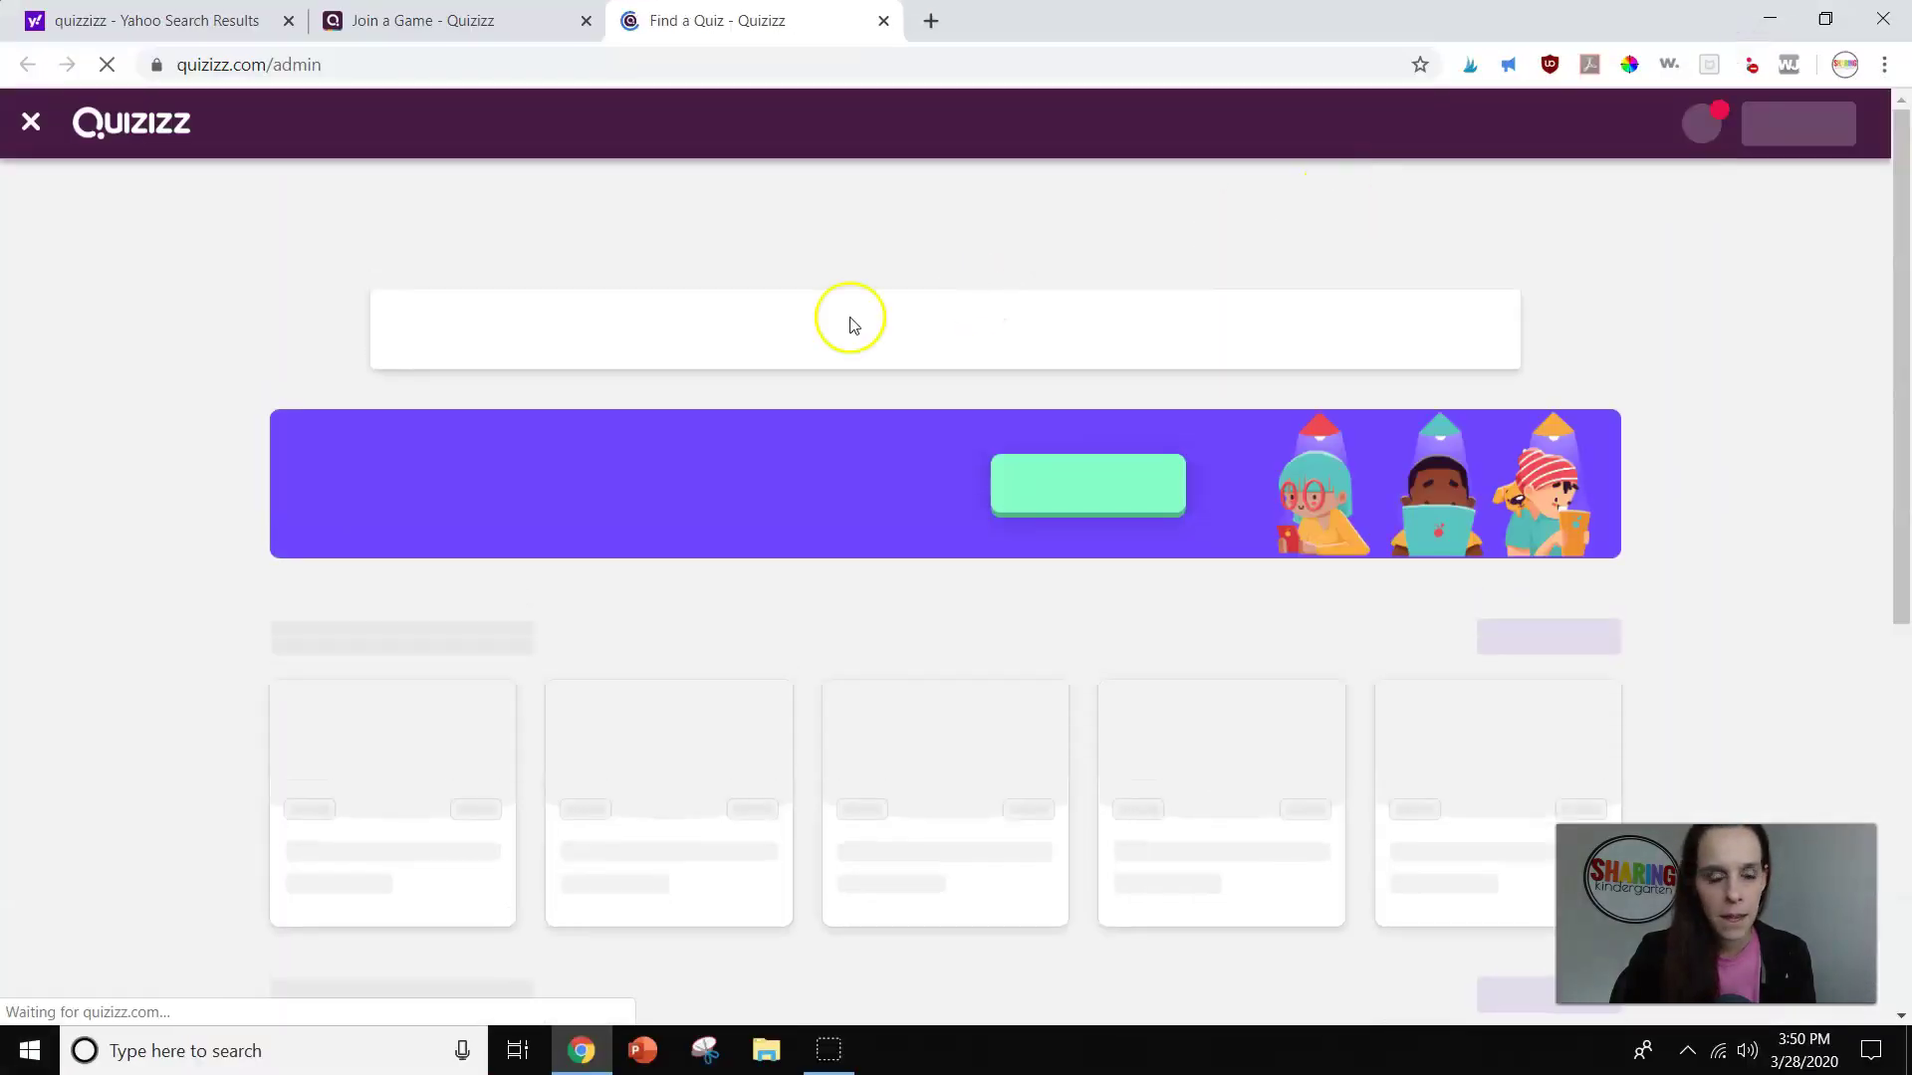
{"action": "left_click", "coordinate": [85, 415]}
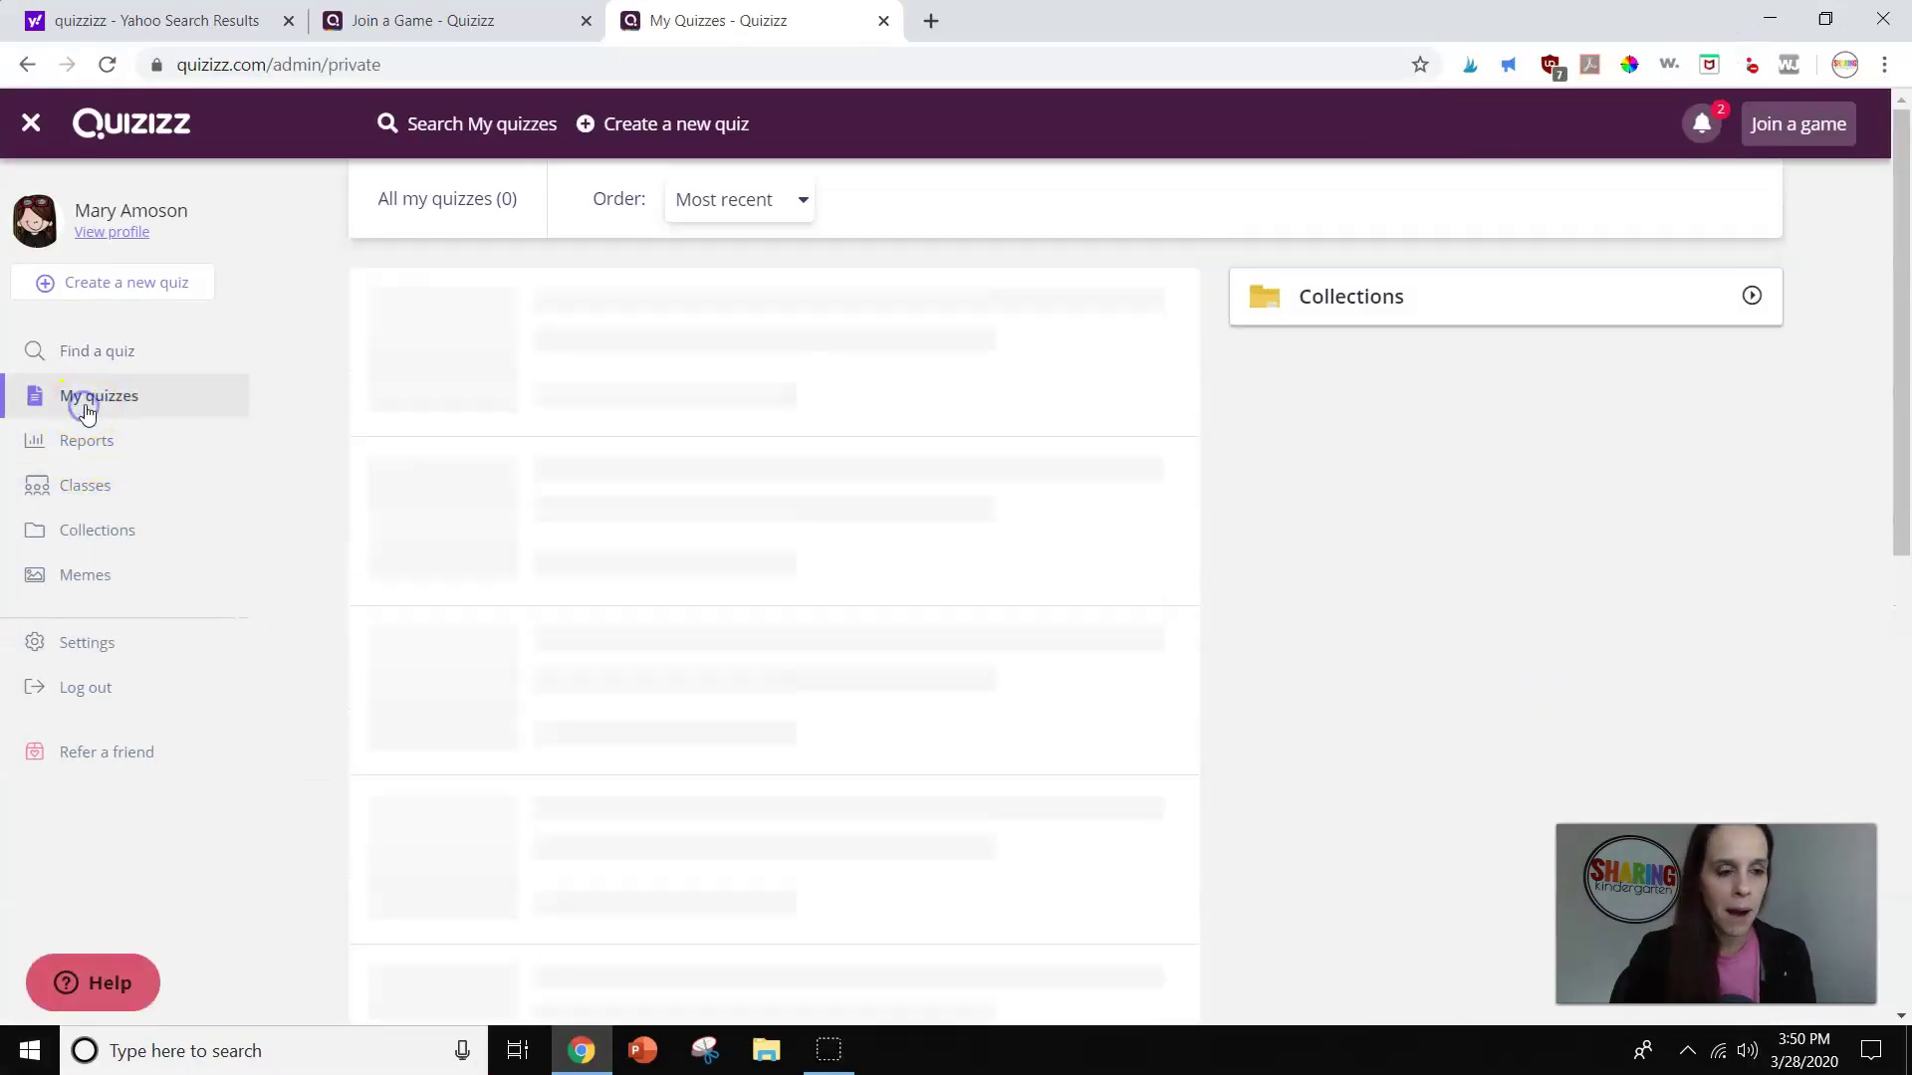
{"action": "left_click", "coordinate": [578, 320]}
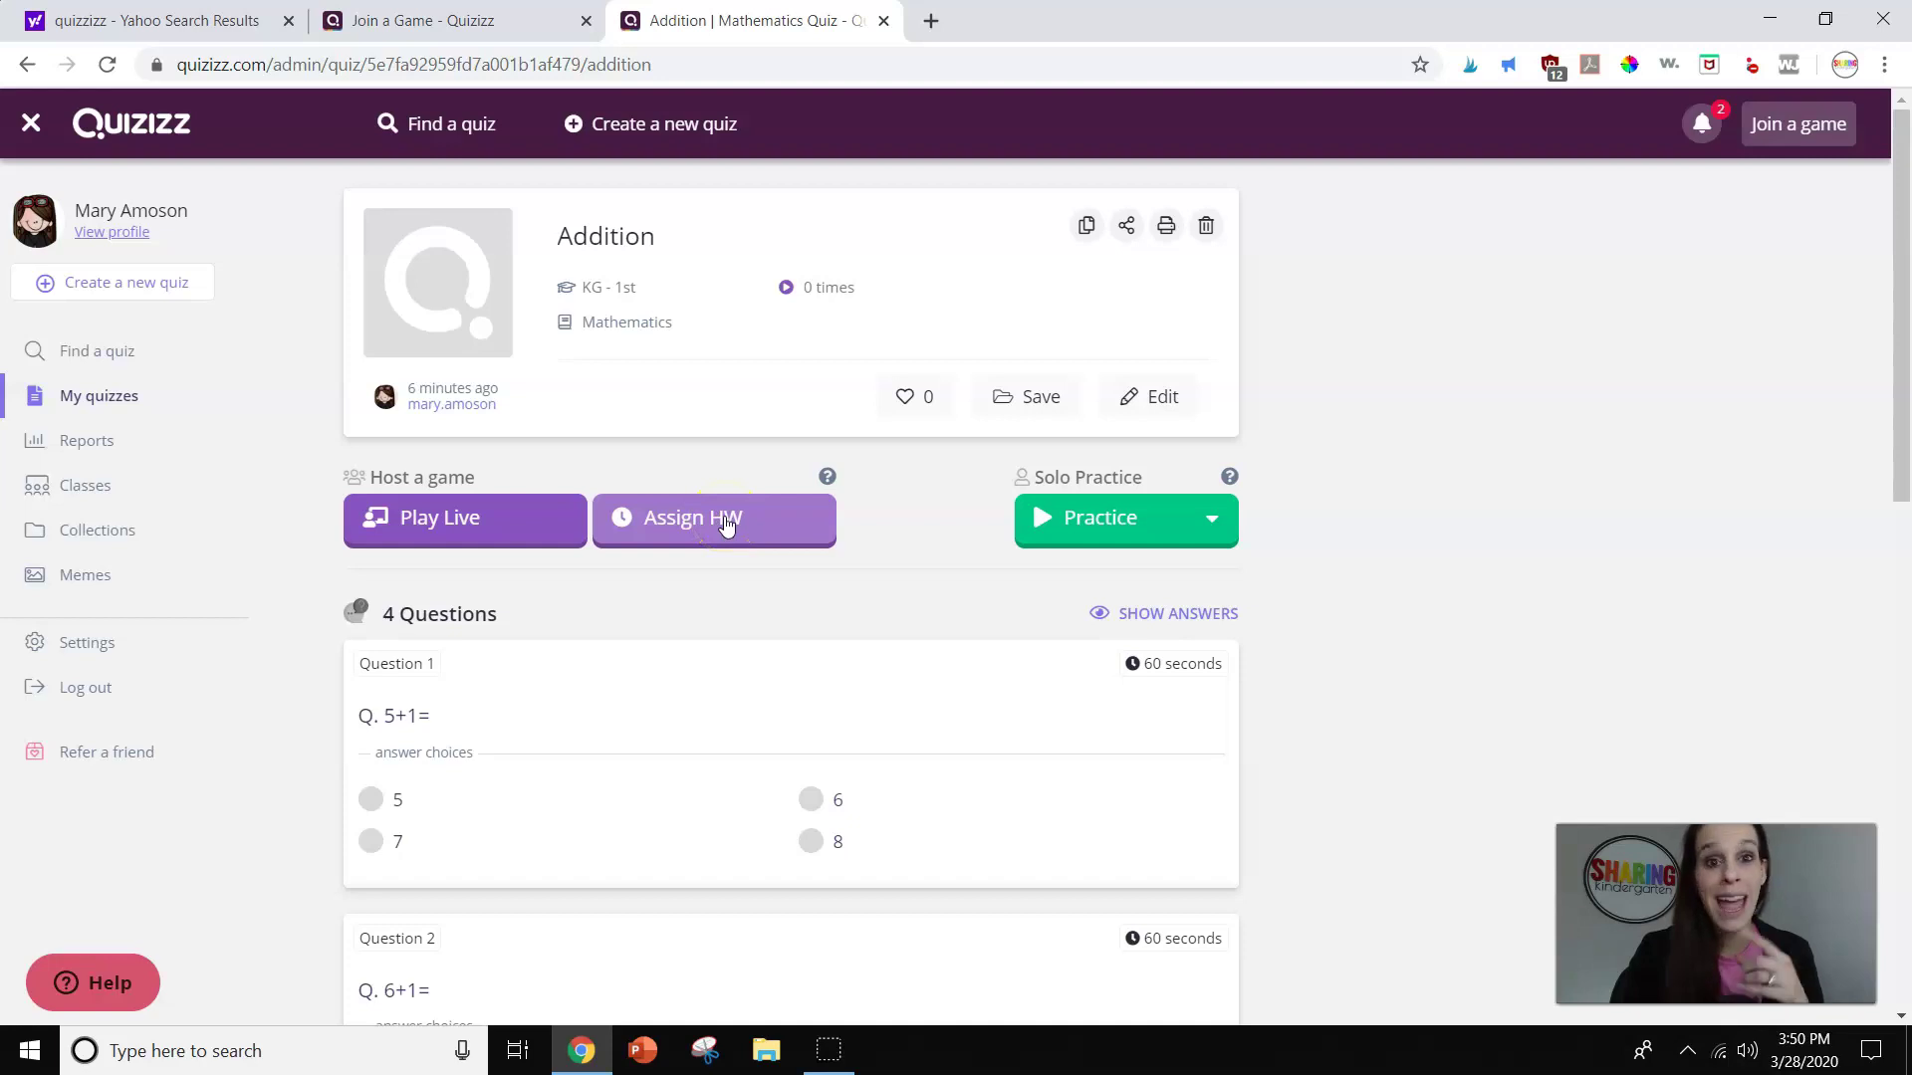
Assign the Addition quiz as homework due Apr 26th at 04:00 PM and host the game
{"action": "left_click", "coordinate": [724, 535]}
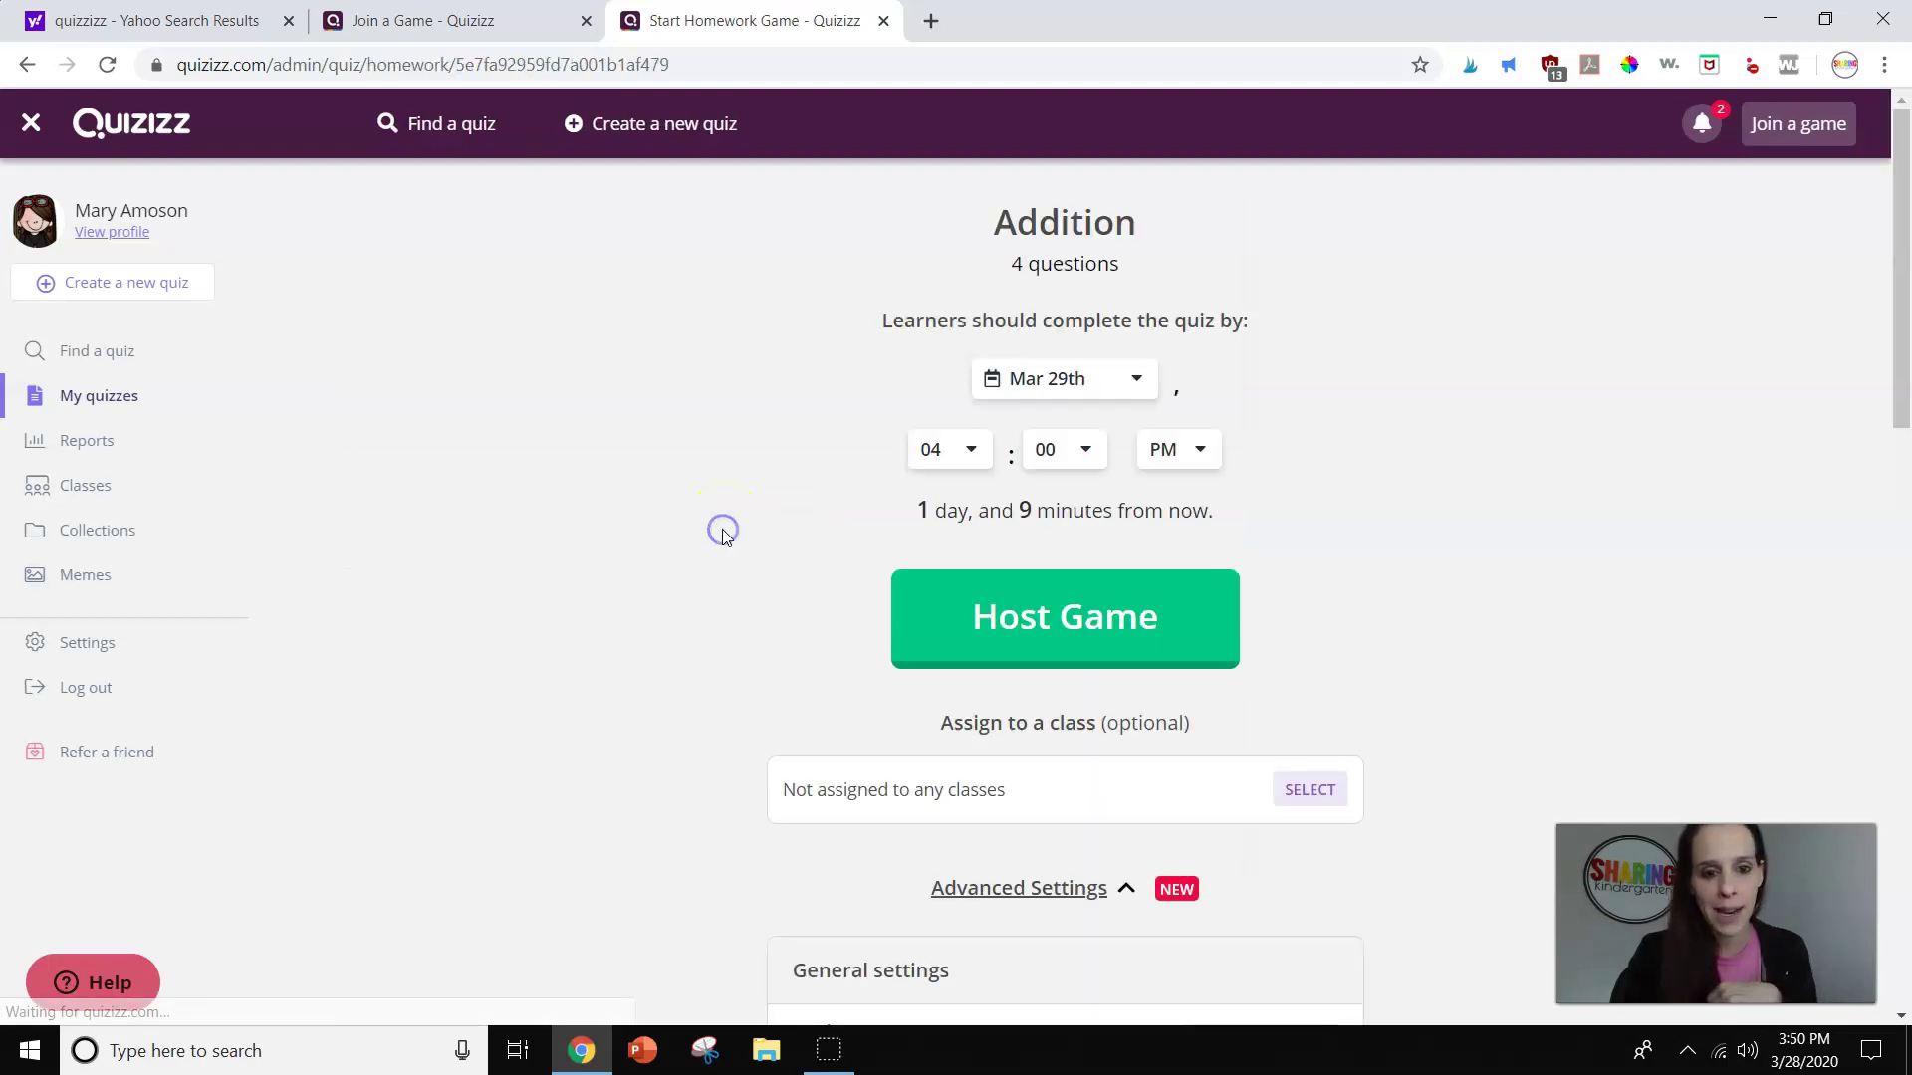
{"action": "left_click", "coordinate": [1117, 386]}
{"action": "left_click_drag", "start_coordinate": [1156, 458], "coordinate": [1161, 794]}
{"action": "left_click", "coordinate": [1072, 745]}
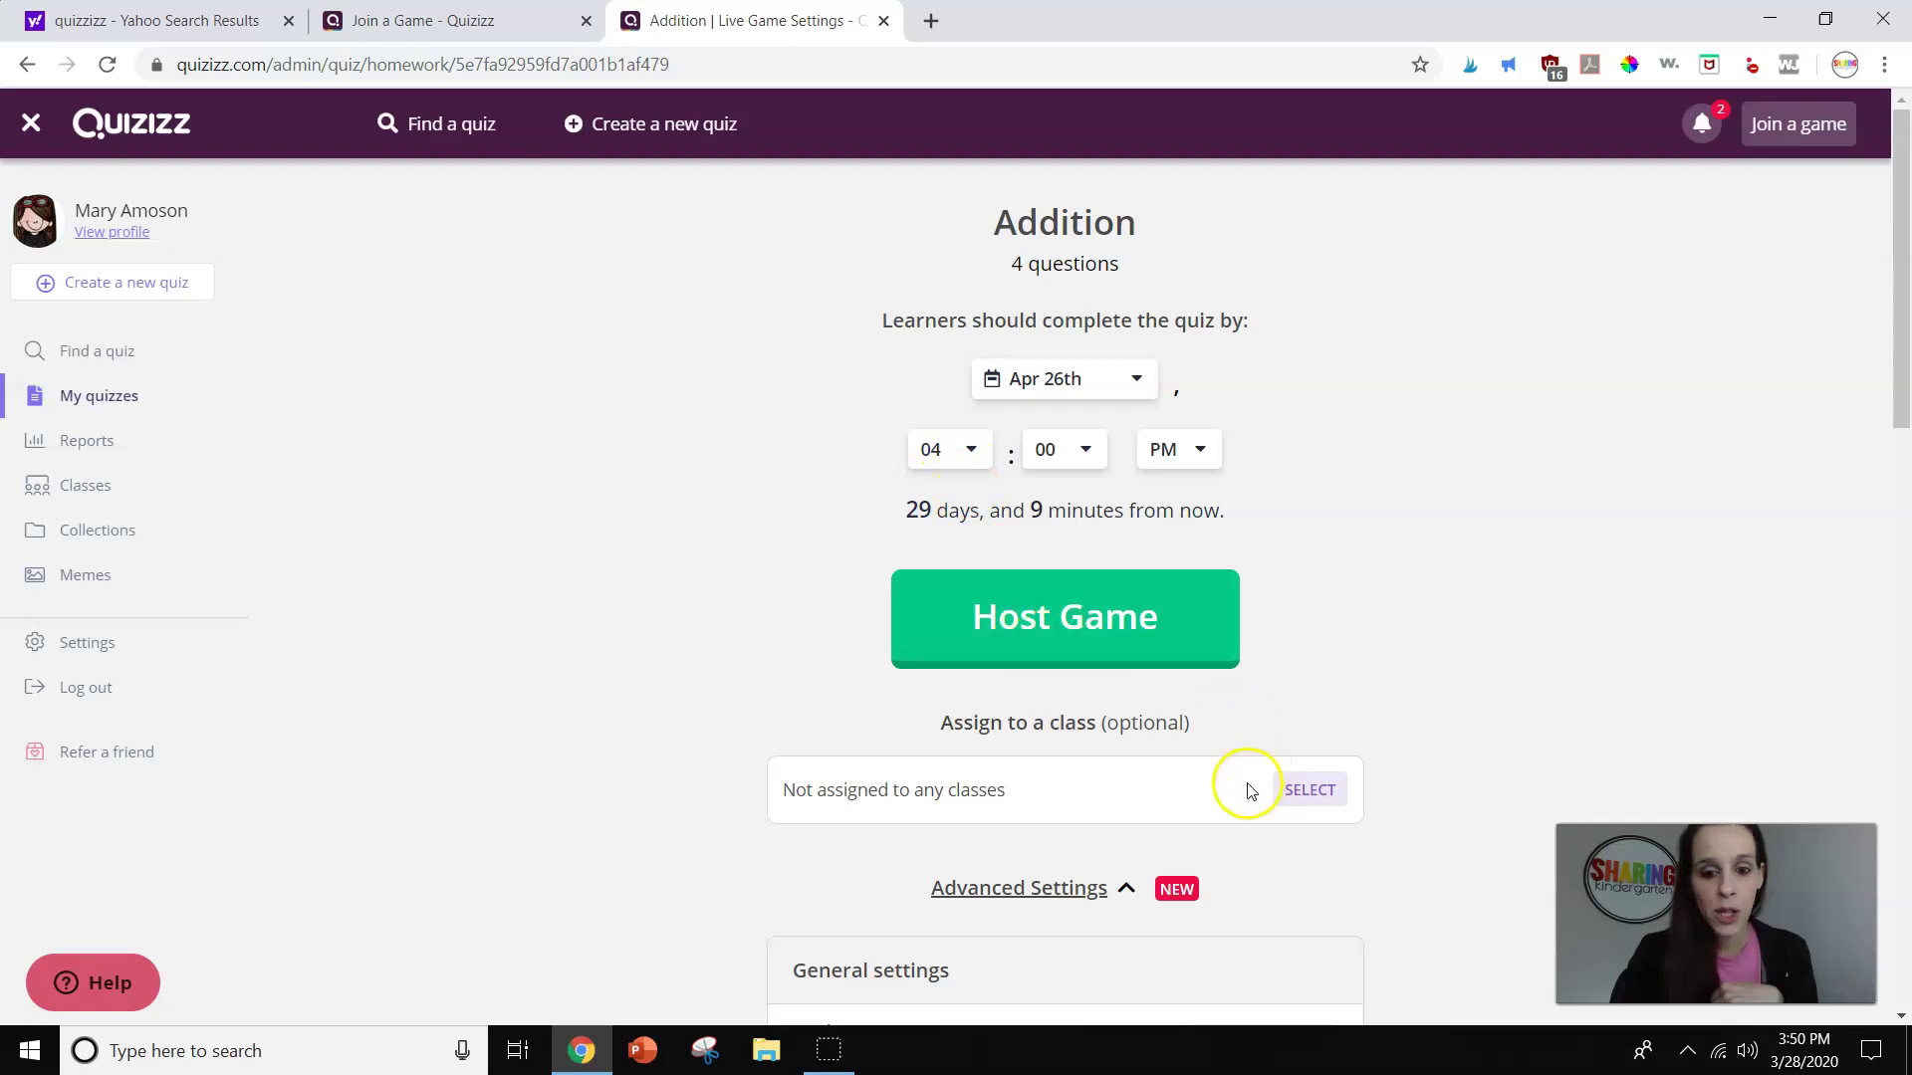
{"action": "scroll", "coordinate": [1242, 785], "scroll_direction": "down", "scroll_amount": 1}
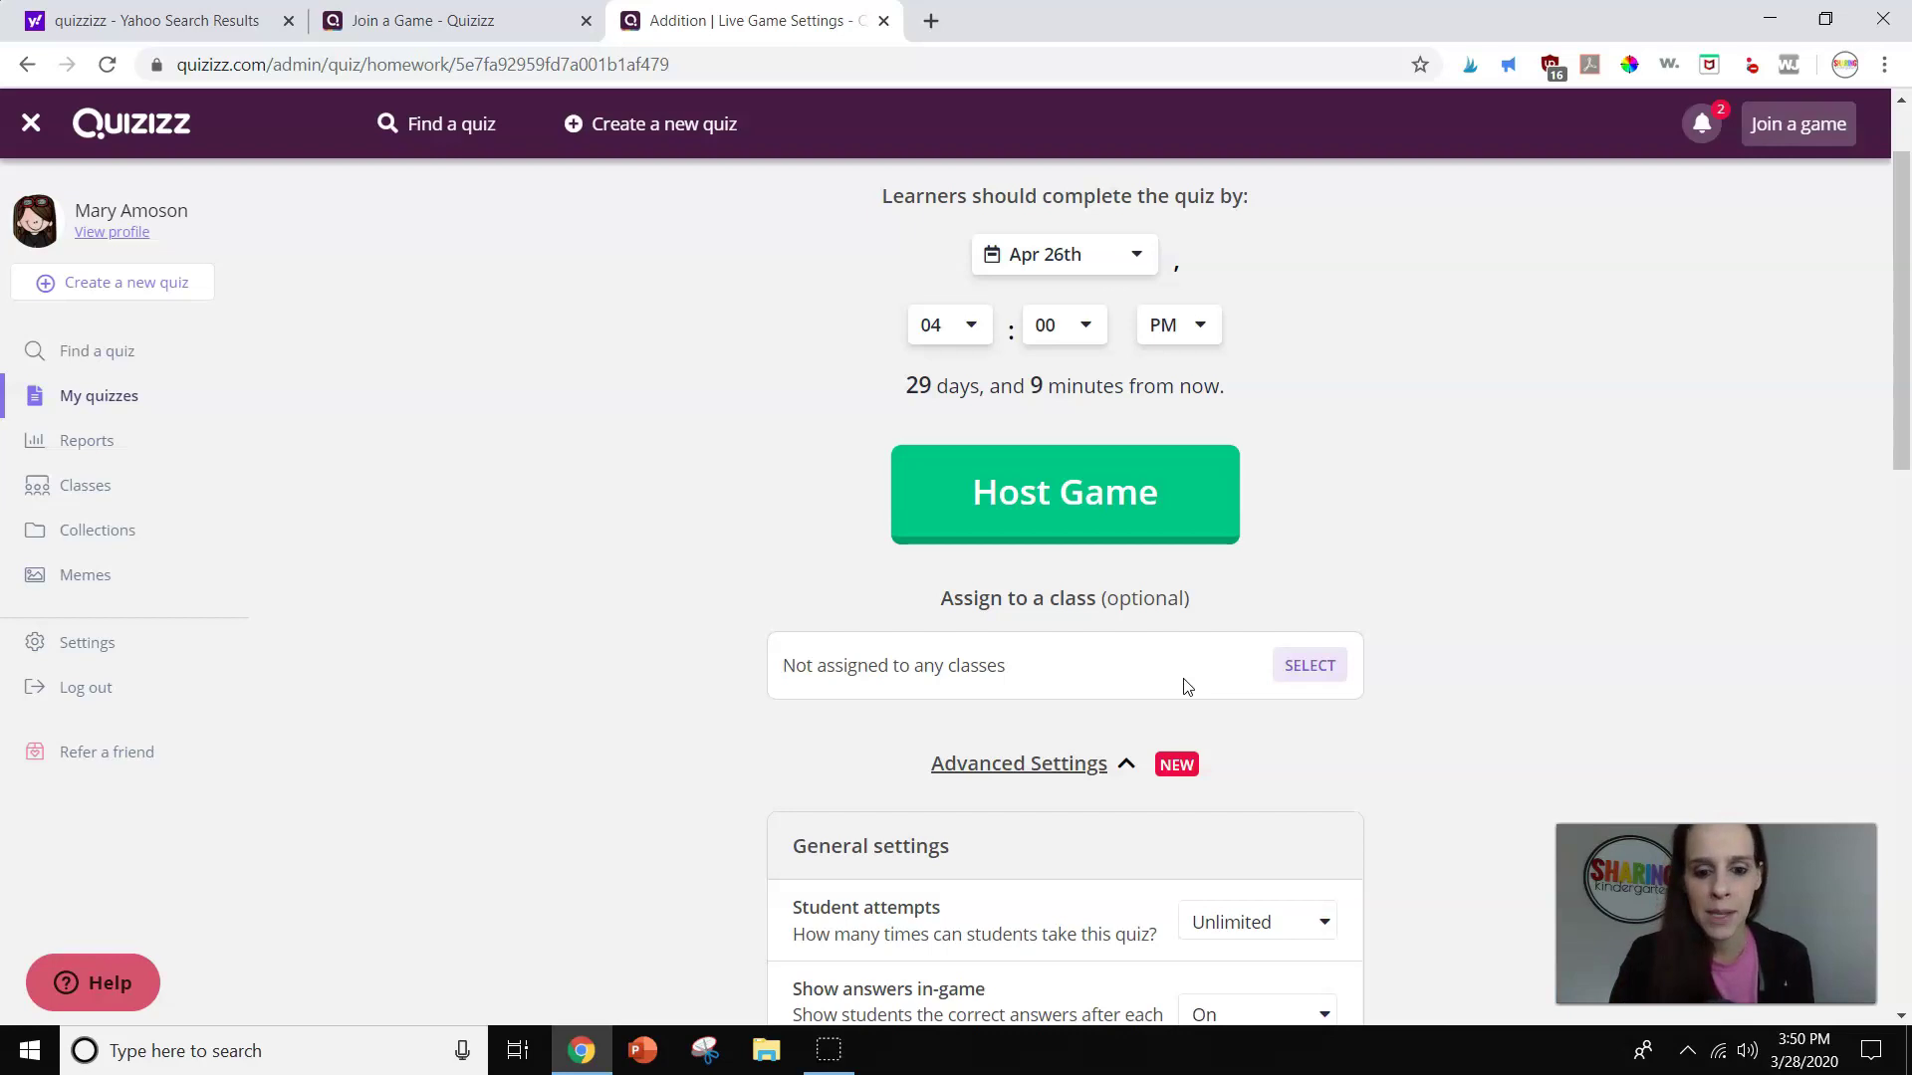
{"action": "left_click", "coordinate": [1108, 488]}
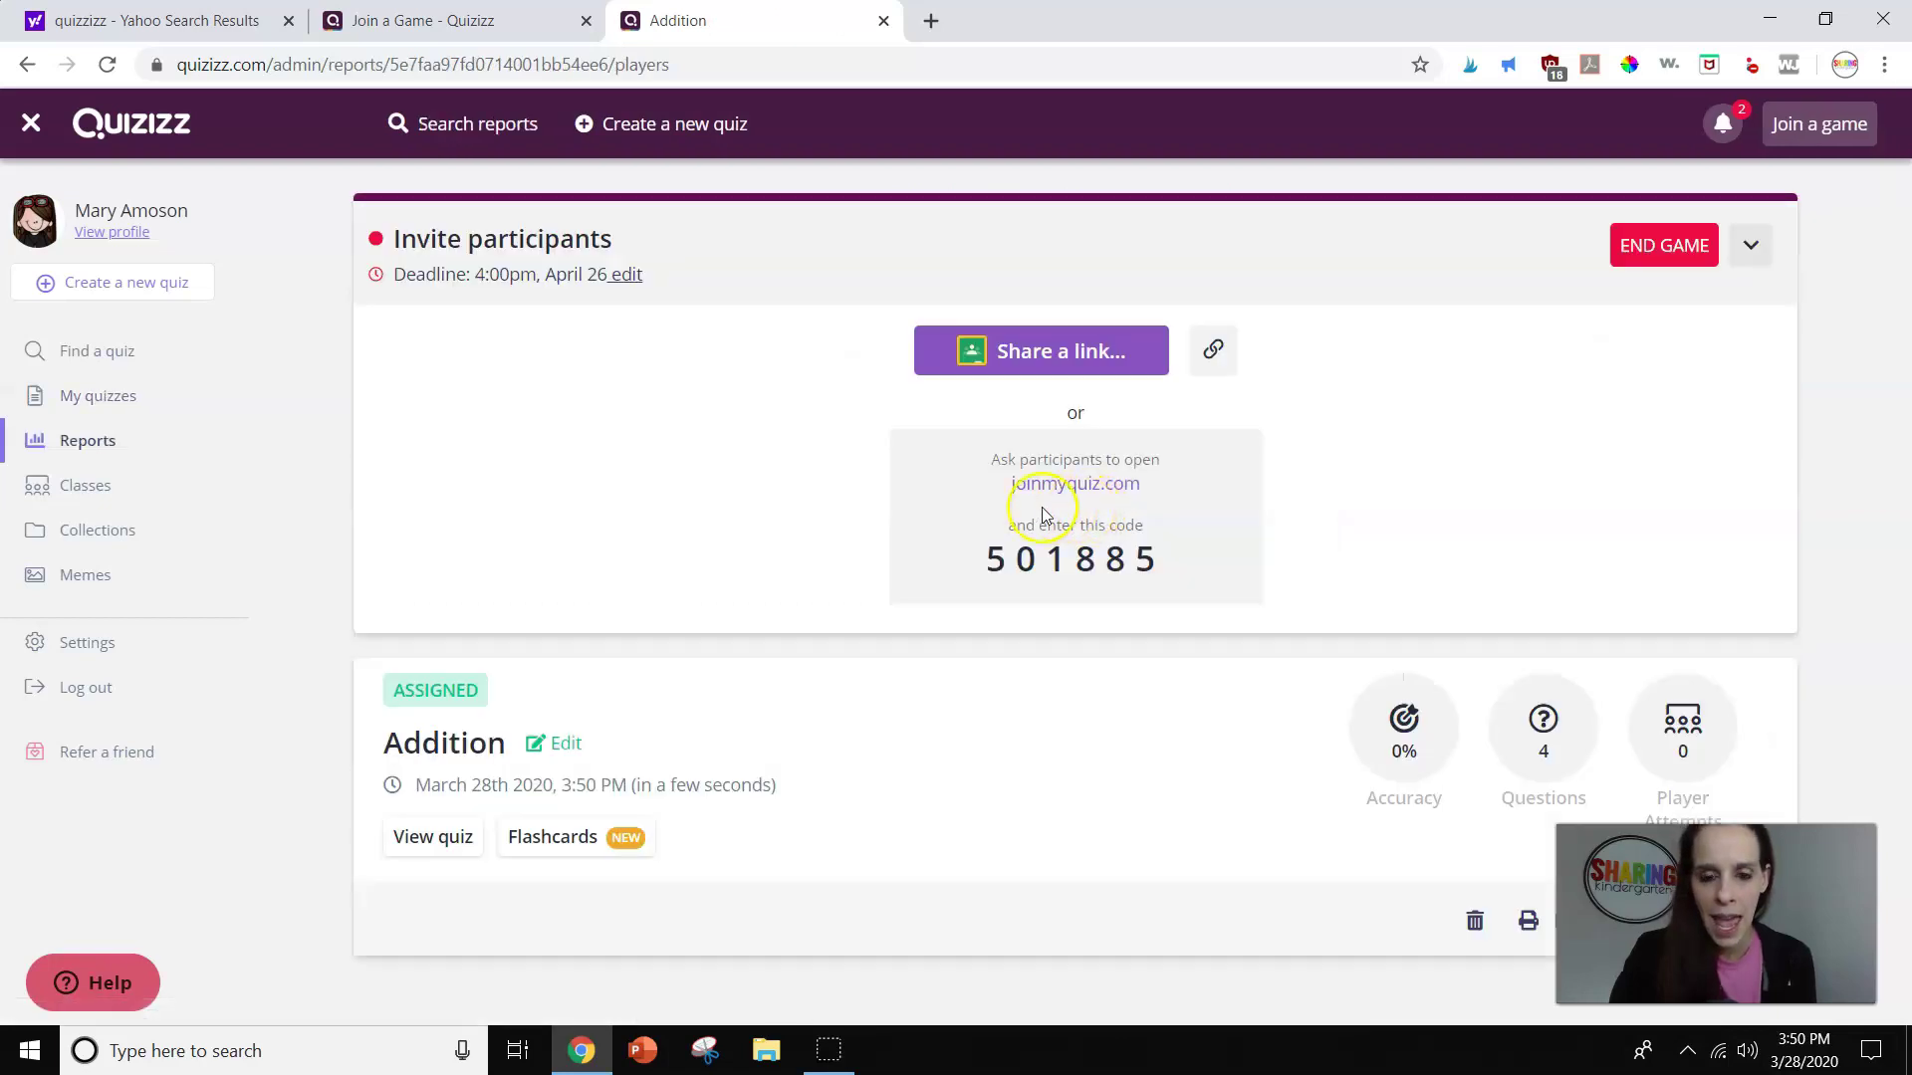
Highlight the six-digit join code on the Invite participants page
{"action": "left_click_drag", "start_coordinate": [1191, 567], "coordinate": [877, 555]}
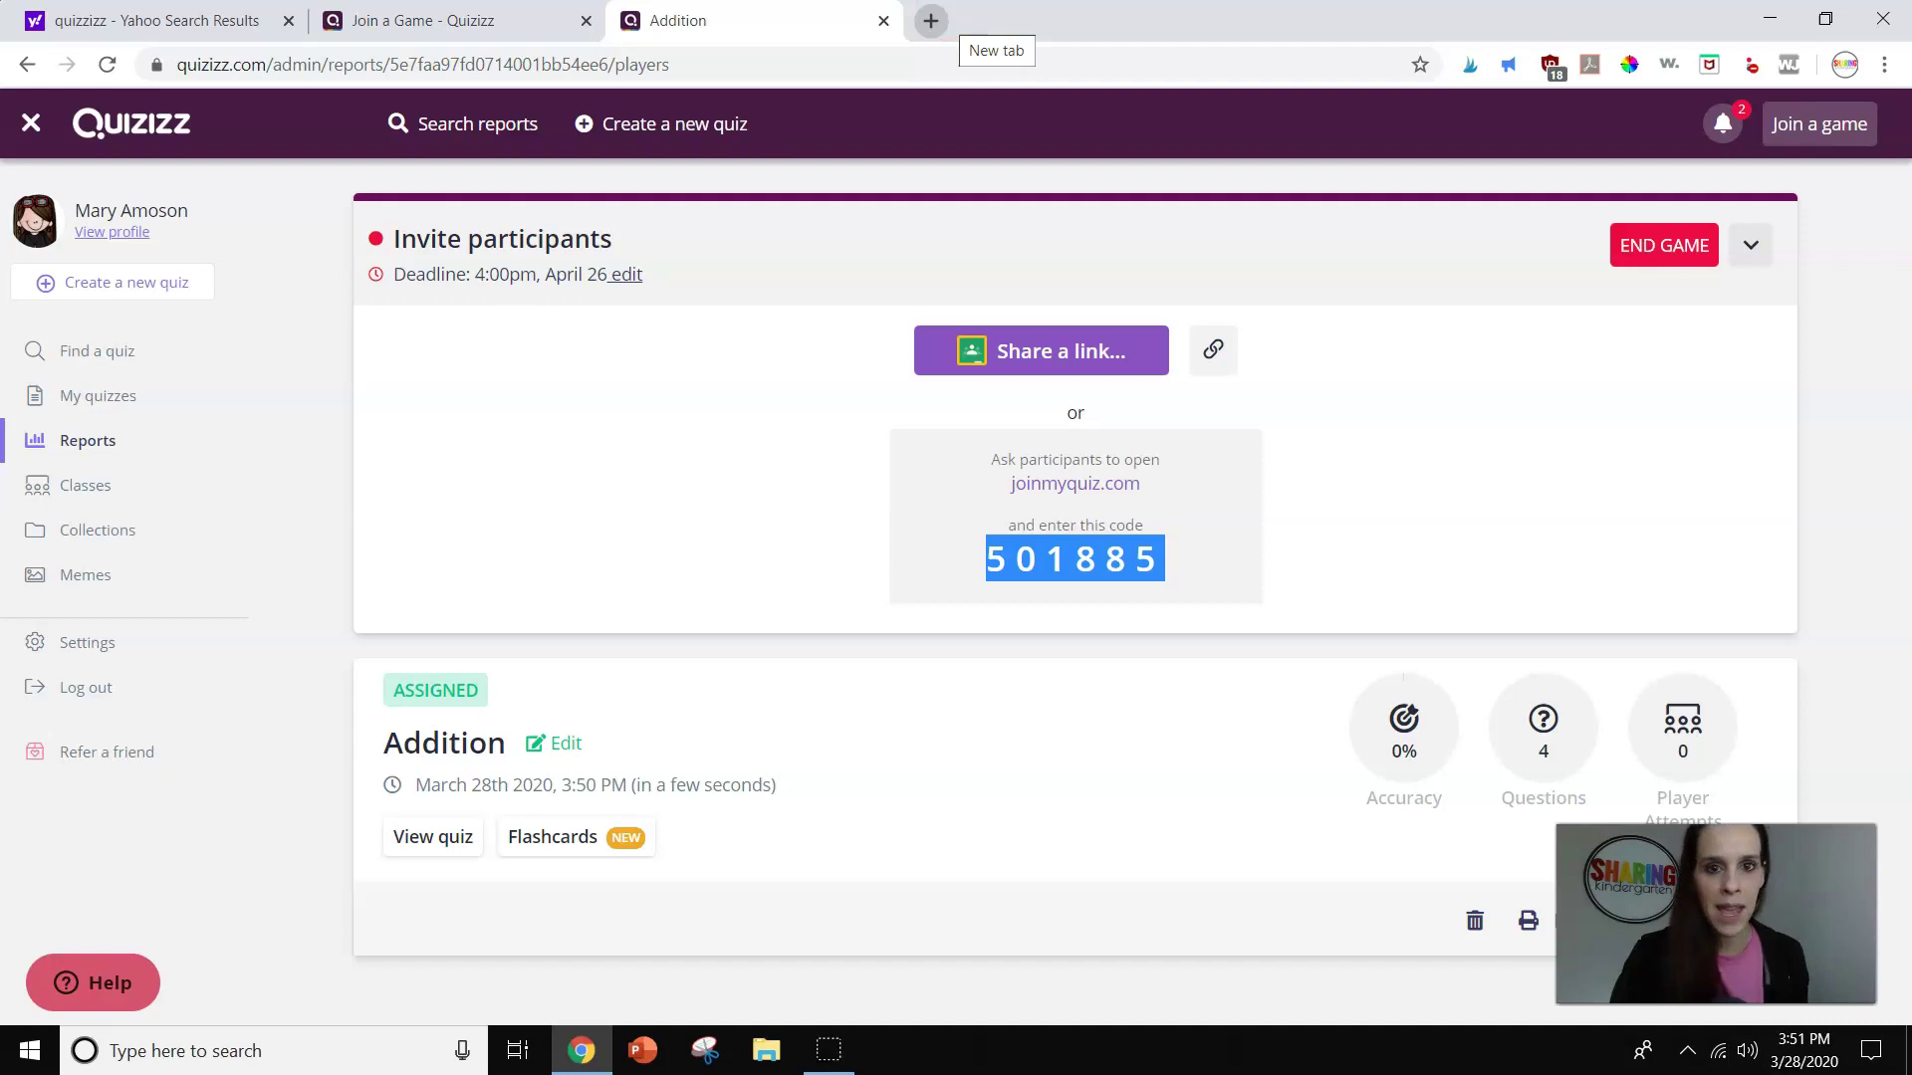
Load quizizz in a new browser tab
{"action": "left_click", "coordinate": [931, 21]}
{"action": "type", "text": "quizizz.com/admin"}
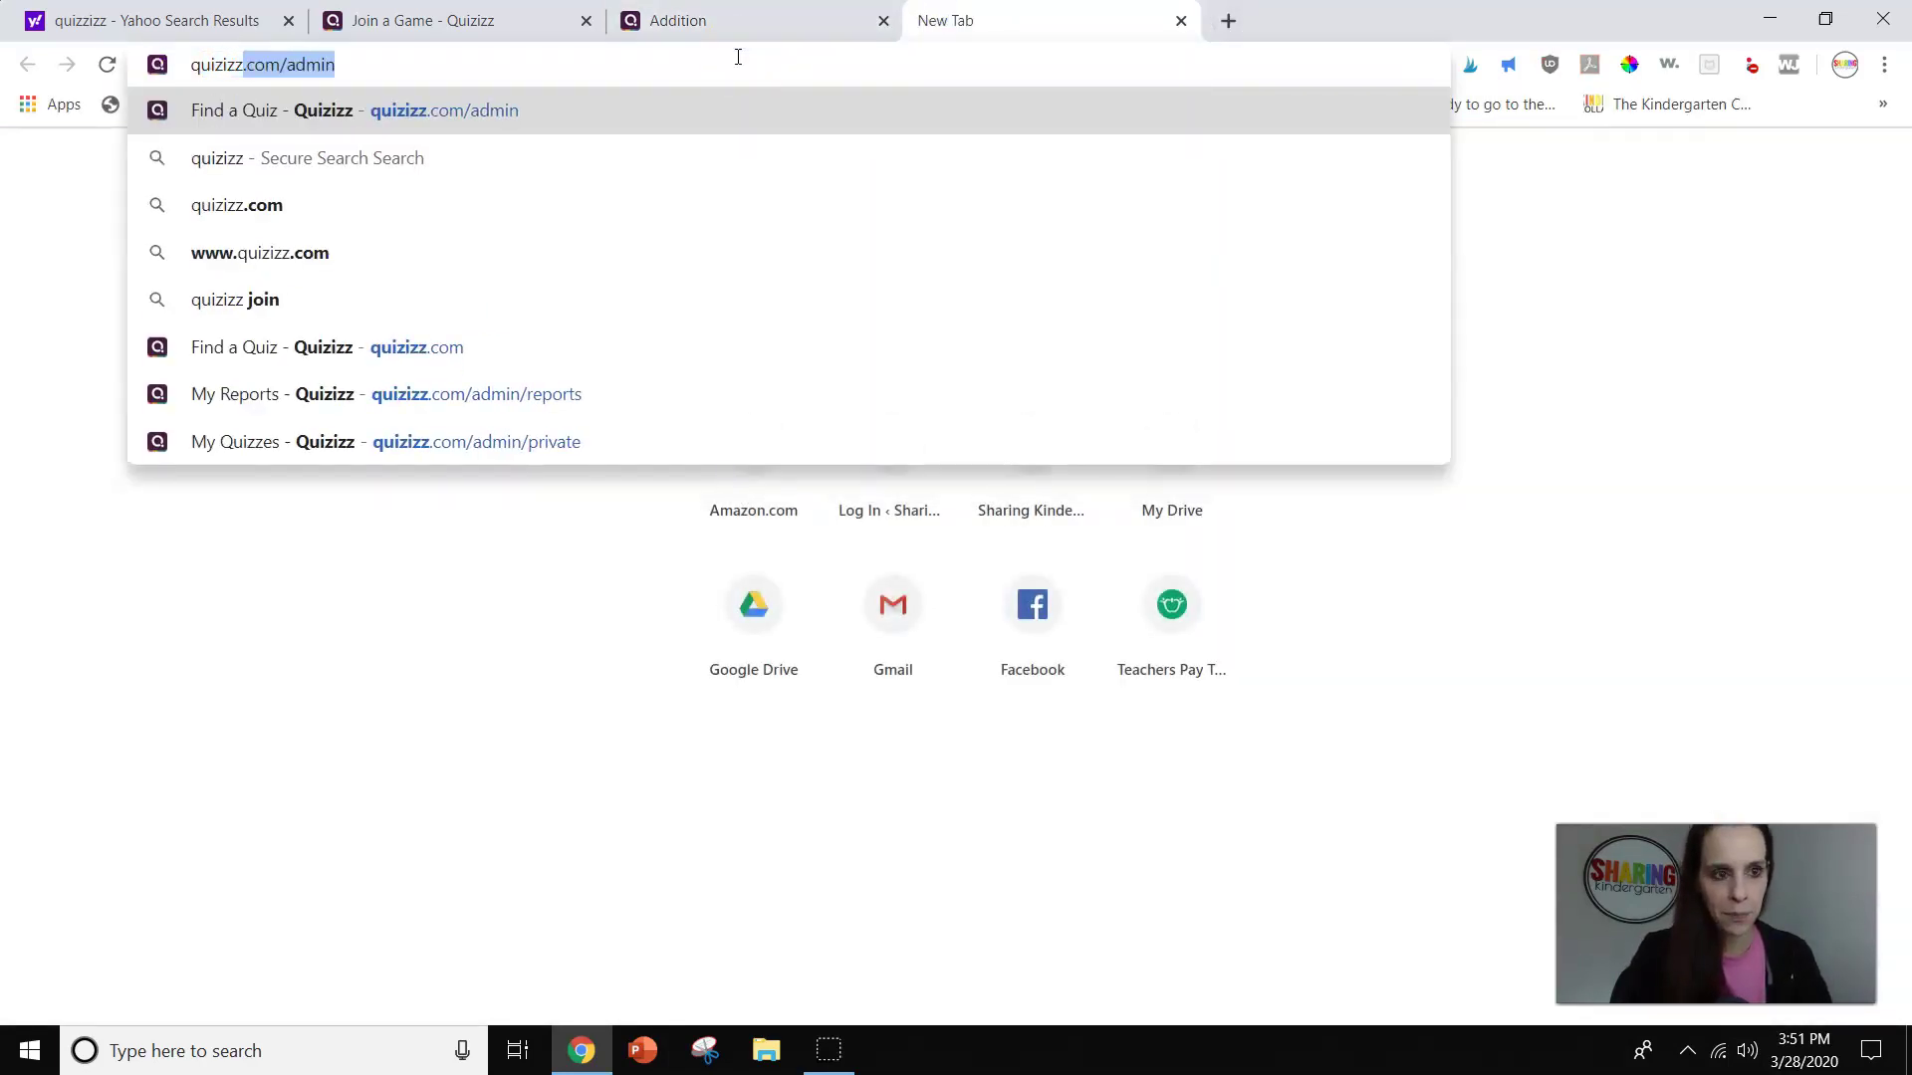
{"action": "key", "text": "Return"}
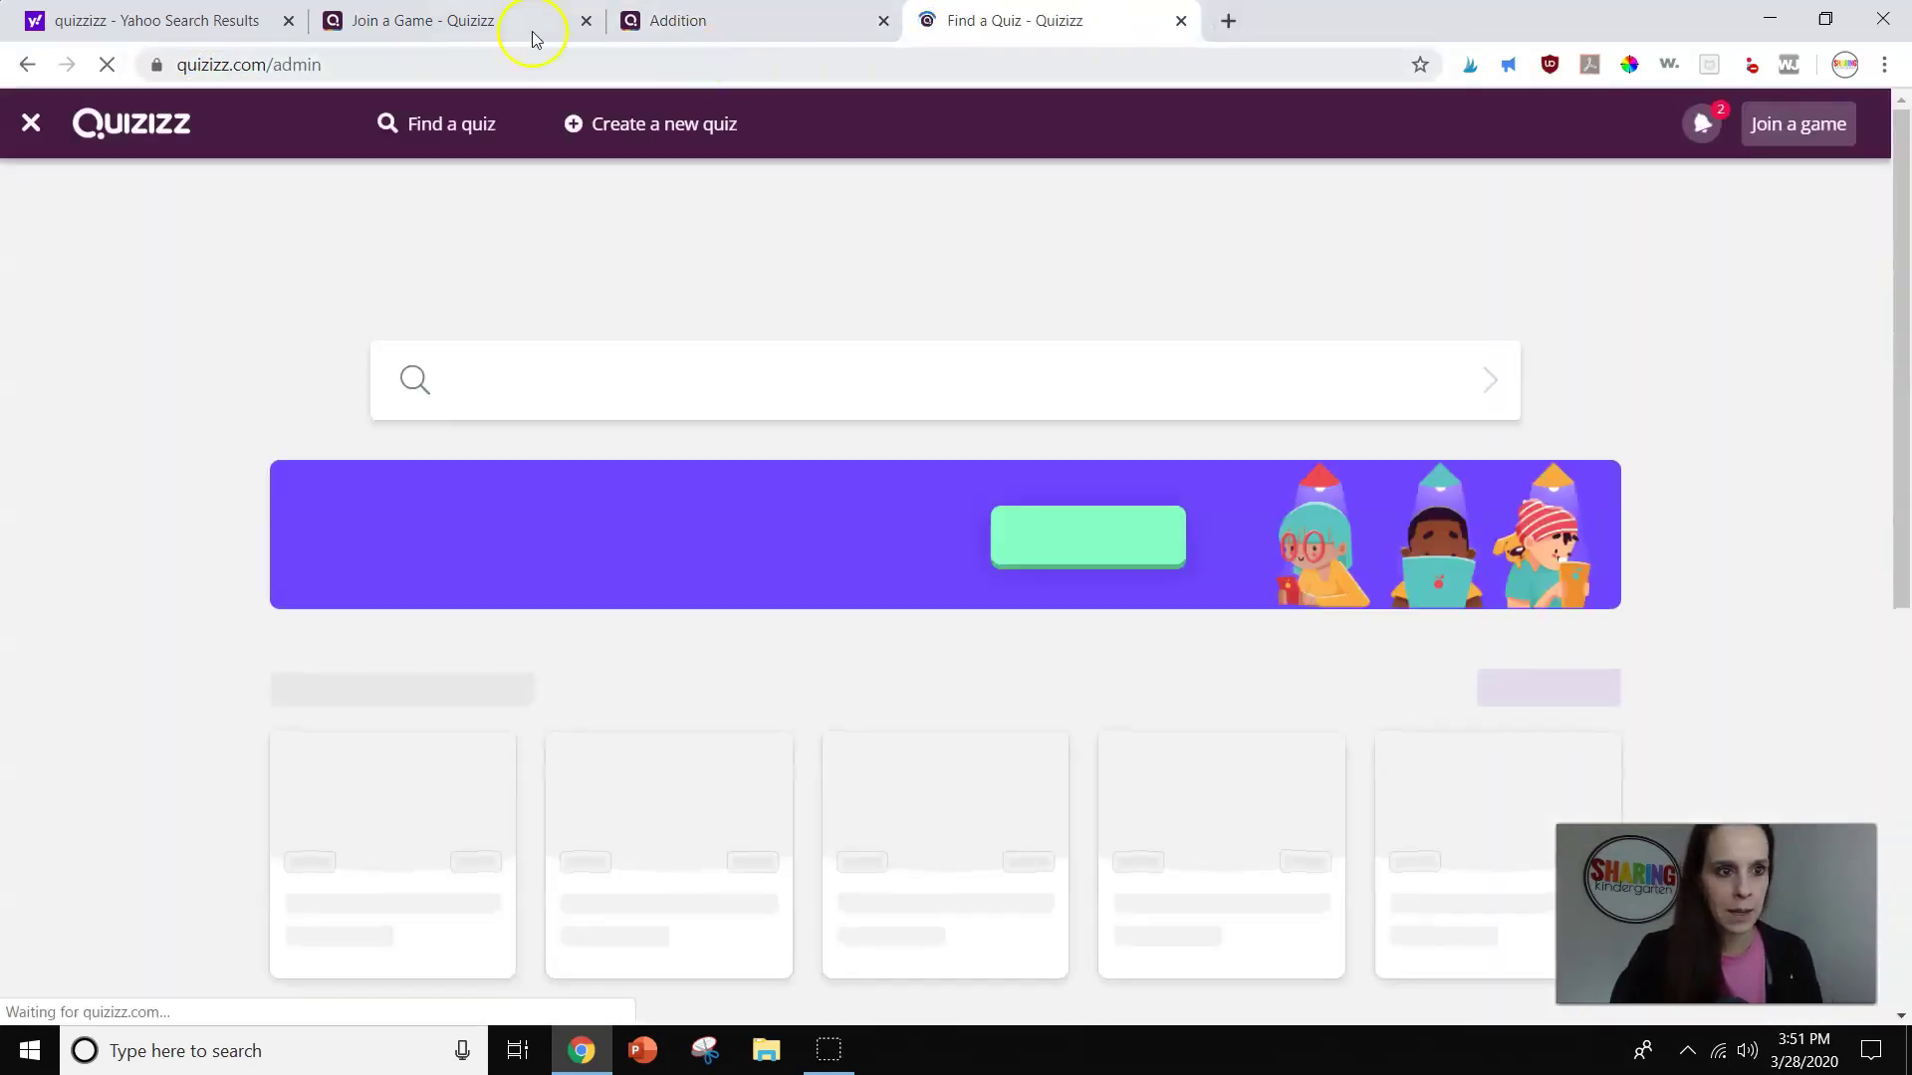
Remove 'admin' from the address to reach the Quizizz home page, then go to Join a game
{"action": "left_click", "coordinate": [418, 63]}
{"action": "left_click", "coordinate": [418, 63]}
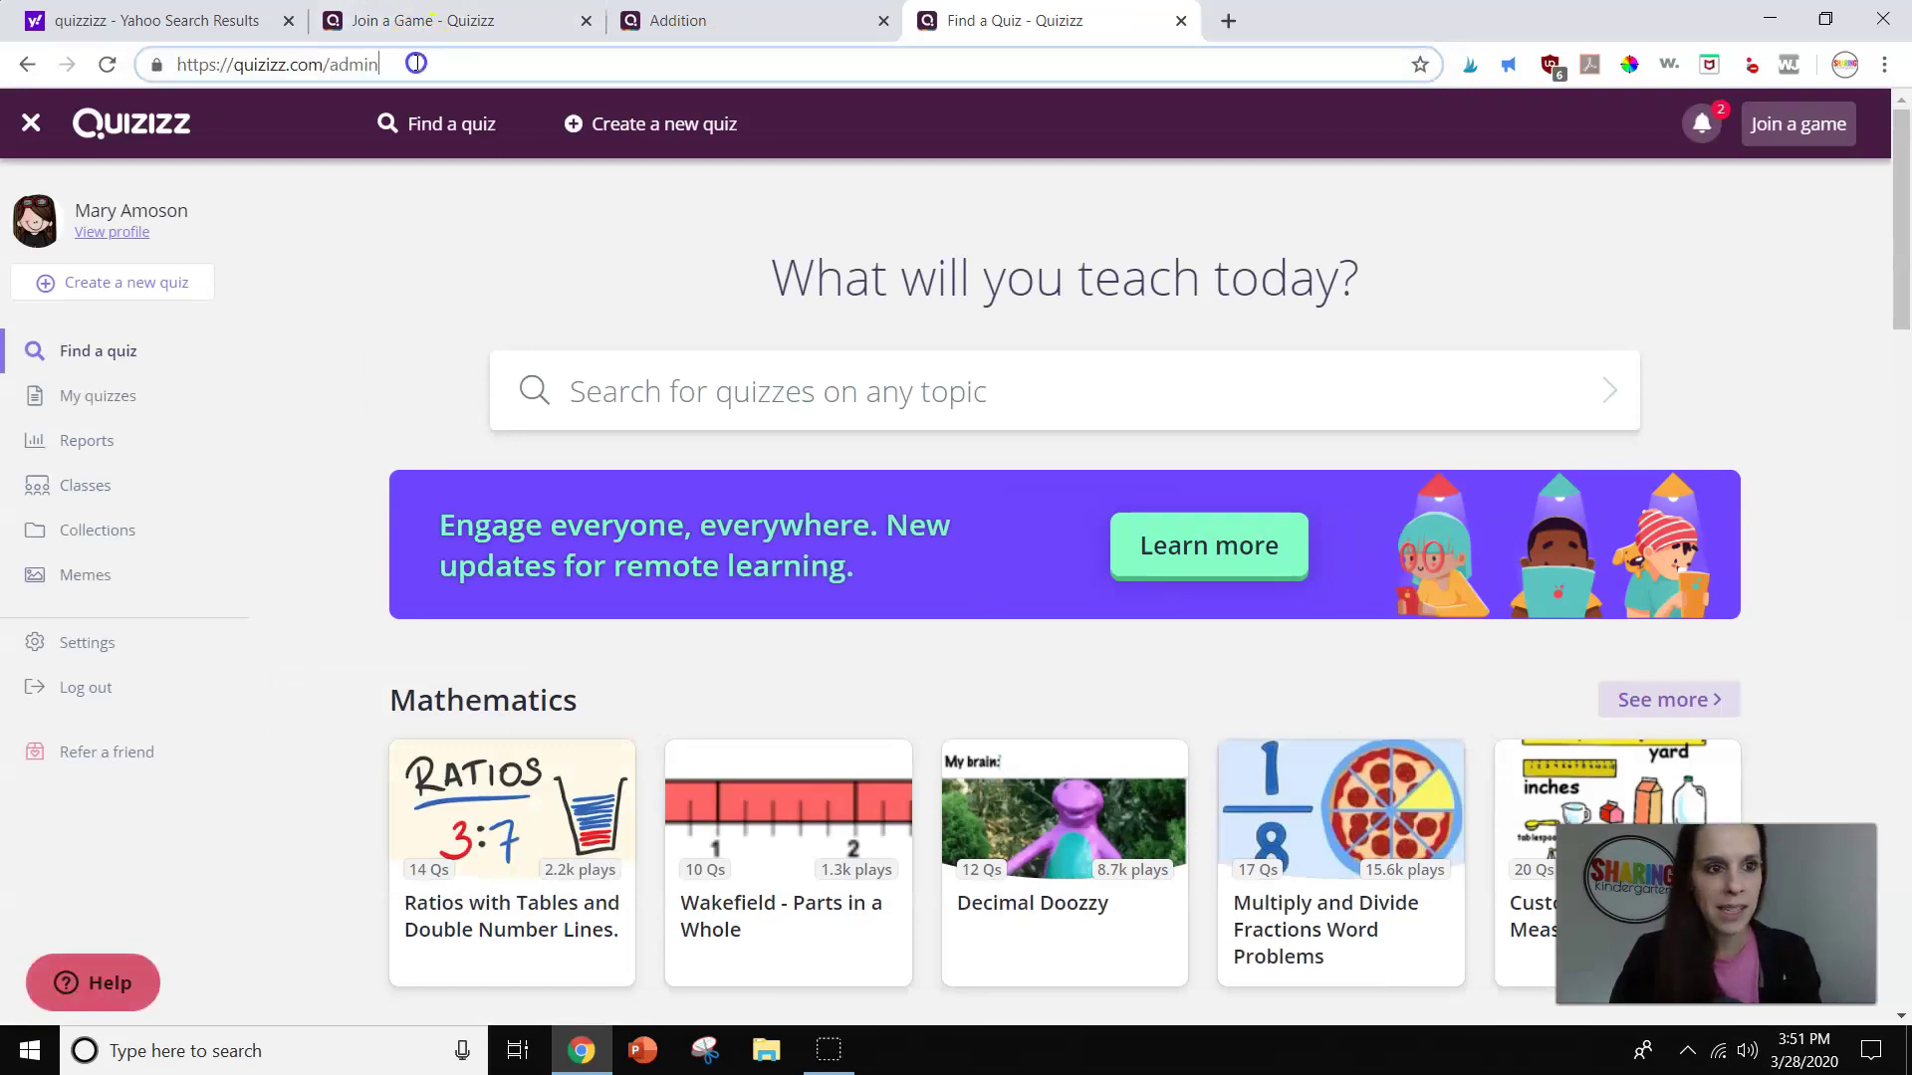
{"action": "key", "text": "BackSpace"}
{"action": "key", "text": "BackSpace"}
{"action": "key", "text": "BackSpace"}
{"action": "key", "text": "BackSpace"}
{"action": "key", "text": "BackSpace"}
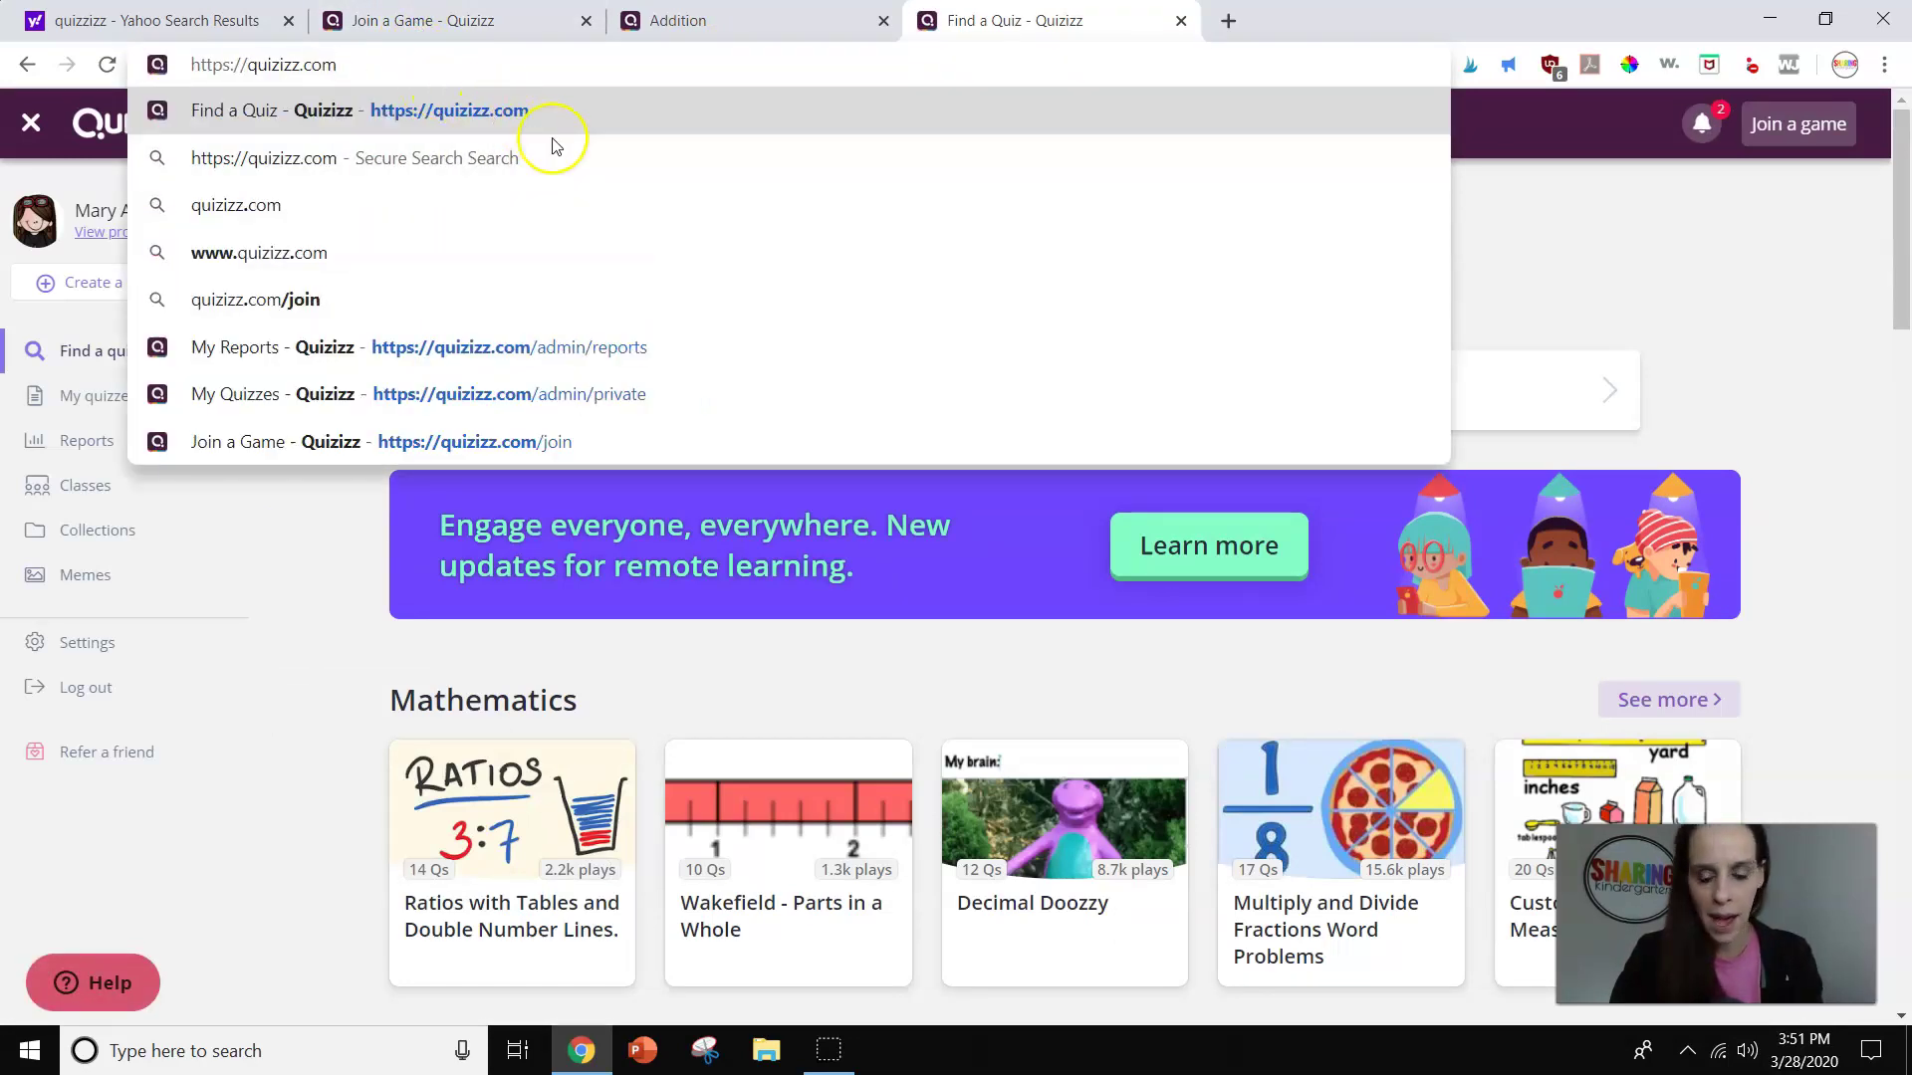
{"action": "key", "text": "Return"}
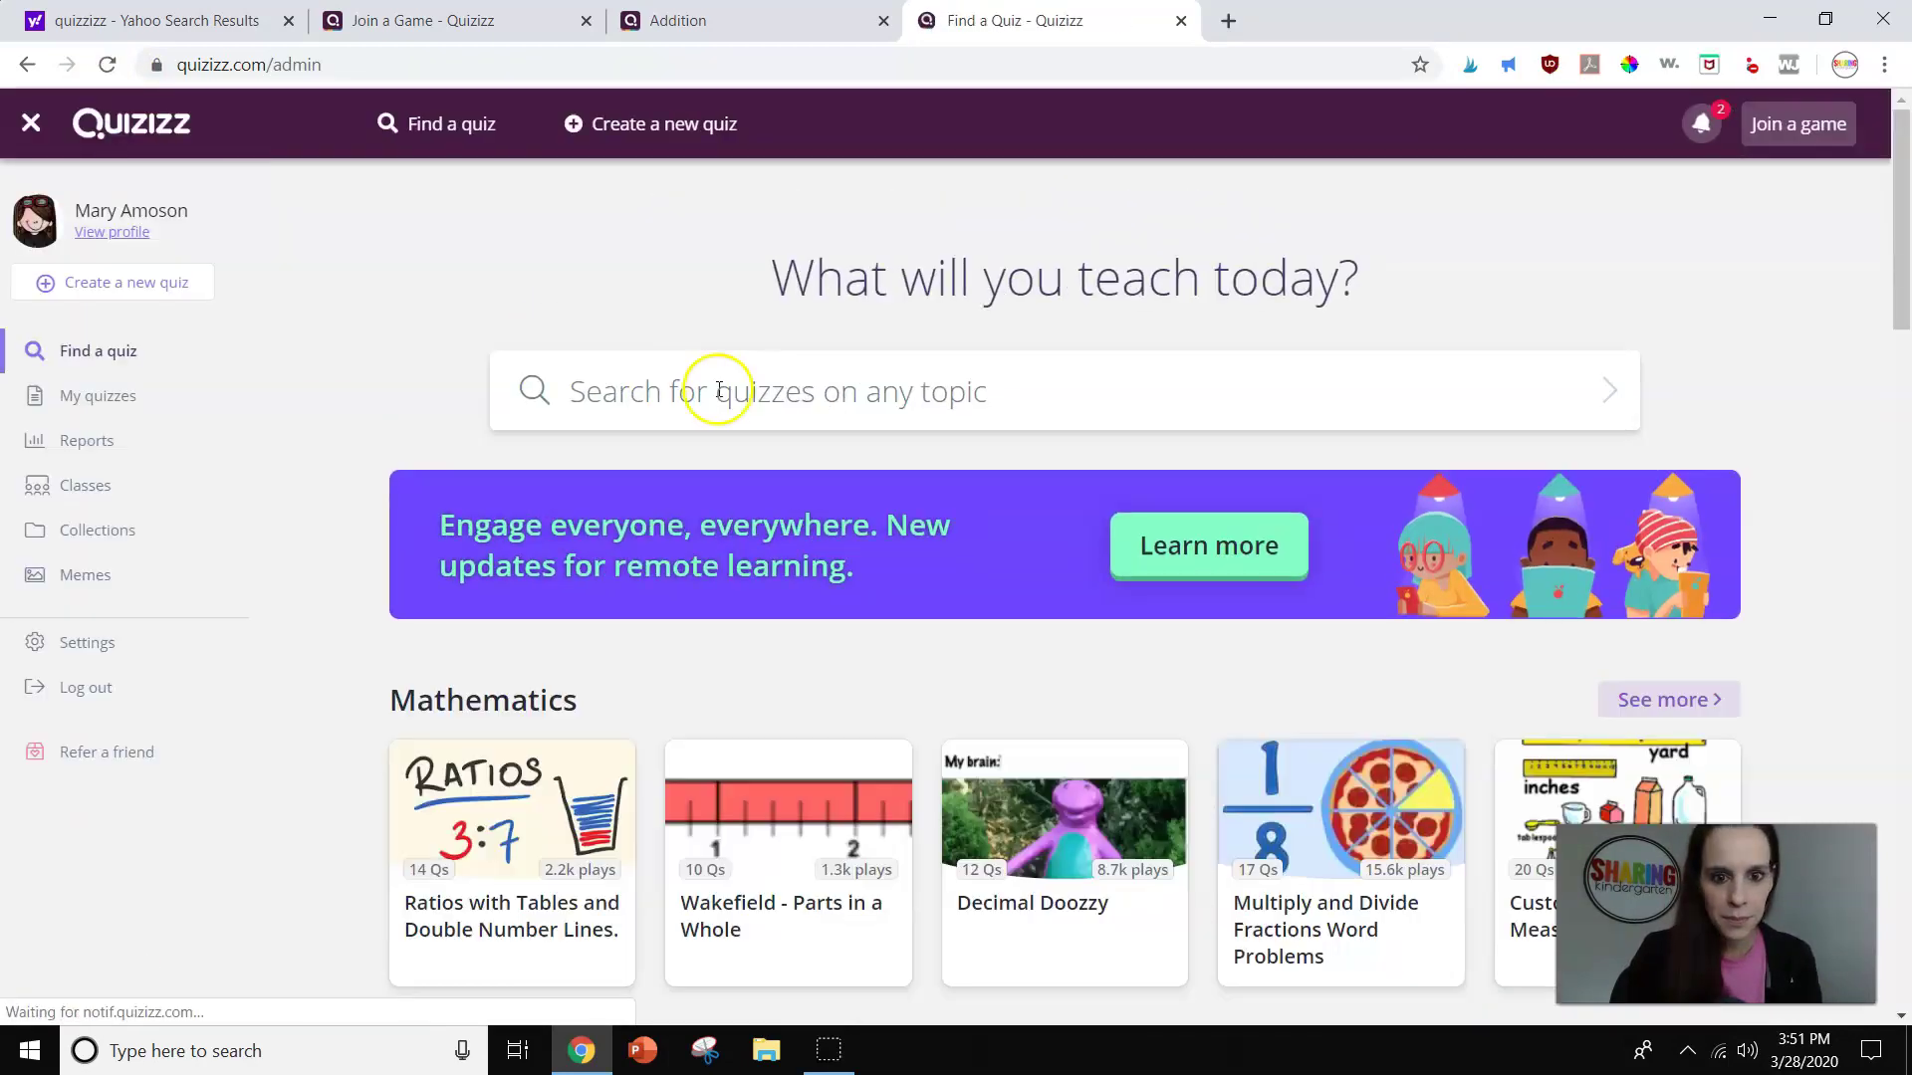
{"action": "scroll", "coordinate": [684, 589], "scroll_direction": "down", "scroll_amount": 1}
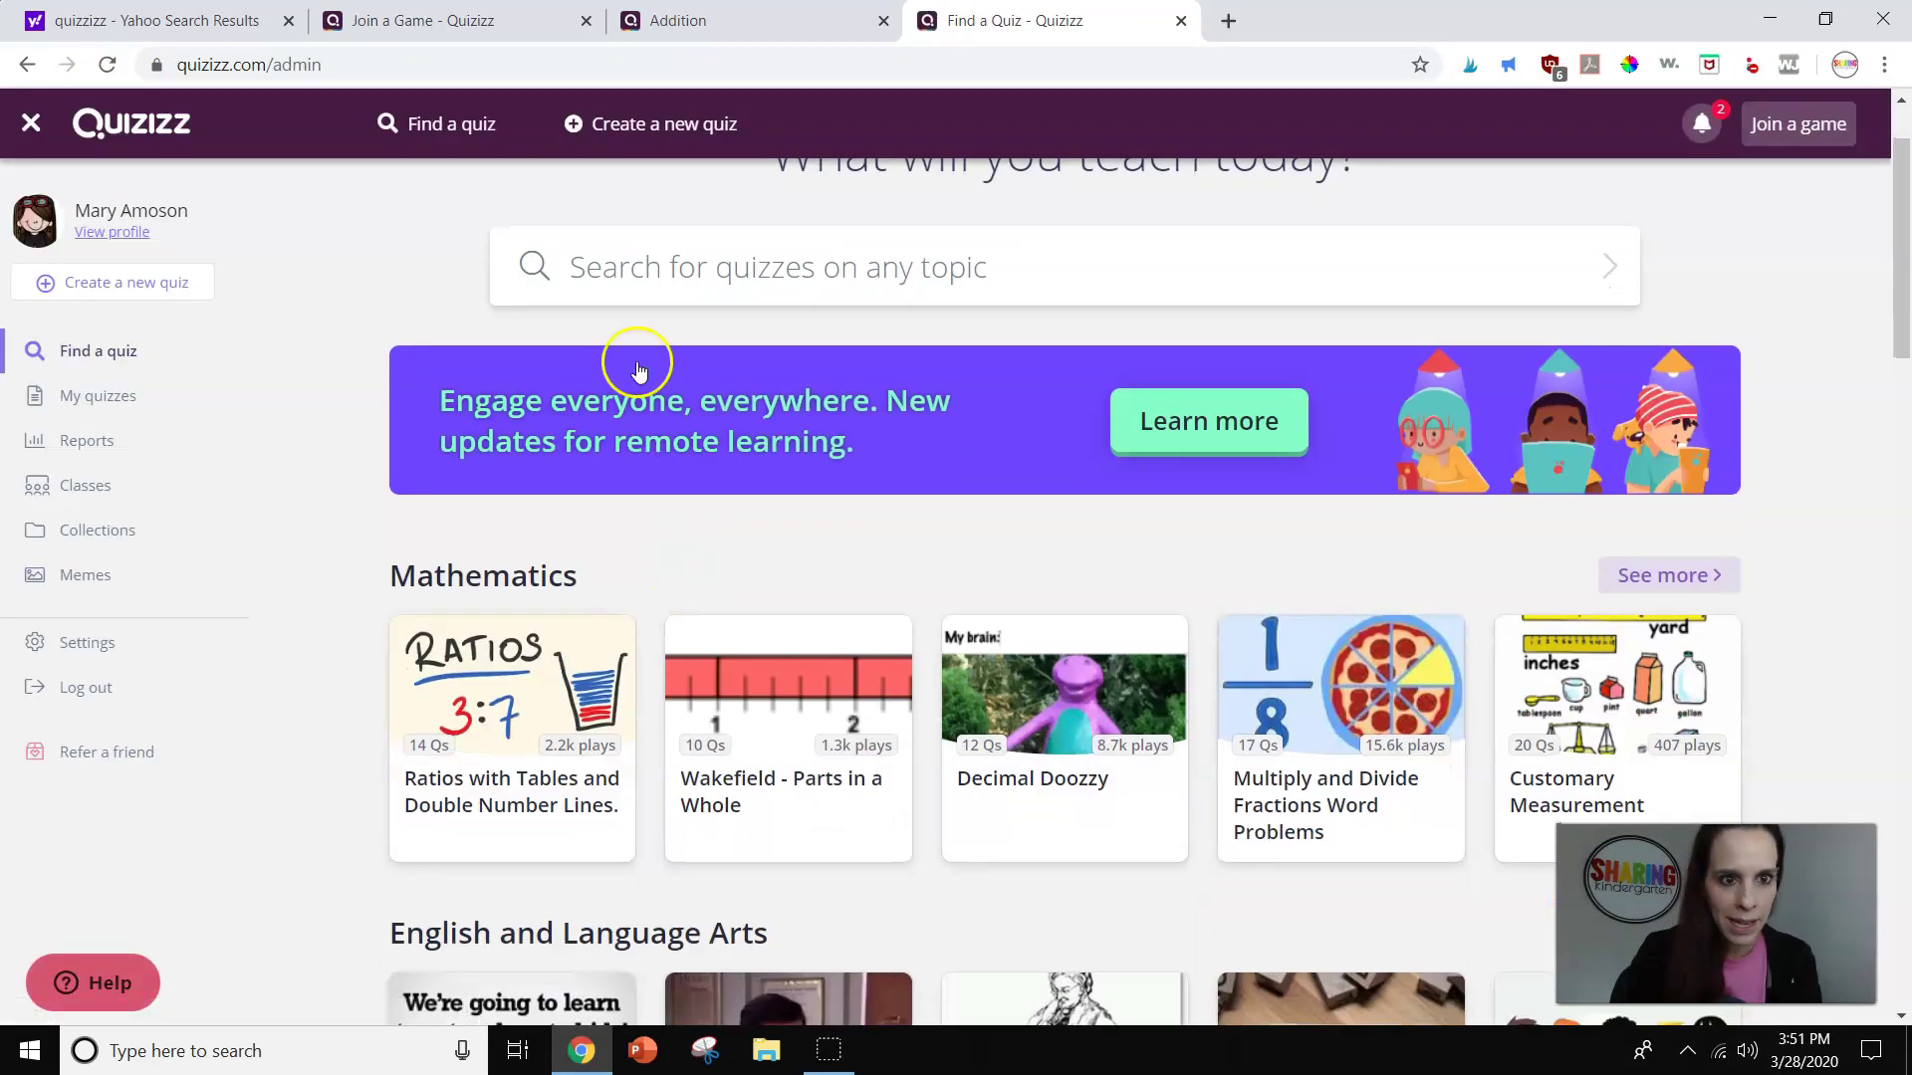
{"action": "scroll", "coordinate": [1006, 342], "scroll_direction": "down", "scroll_amount": 2}
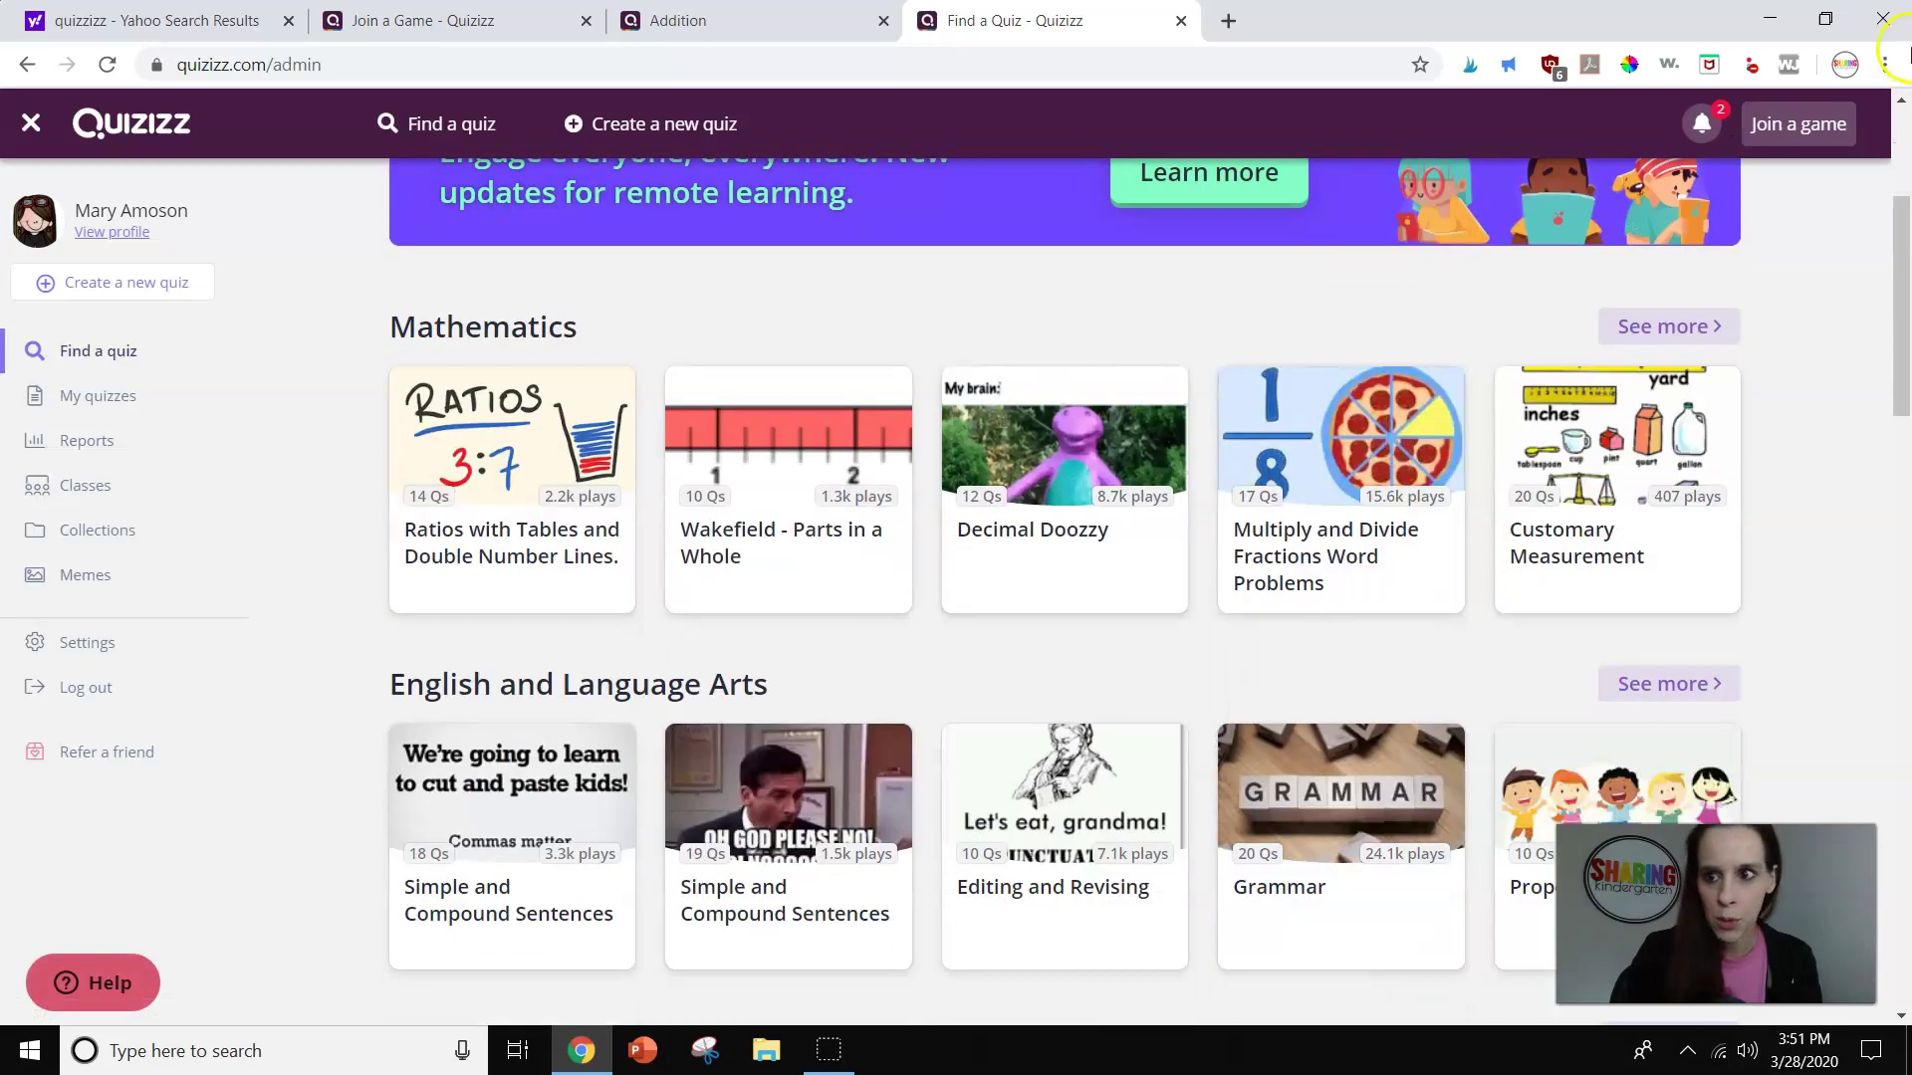
{"action": "left_click", "coordinate": [1828, 123]}
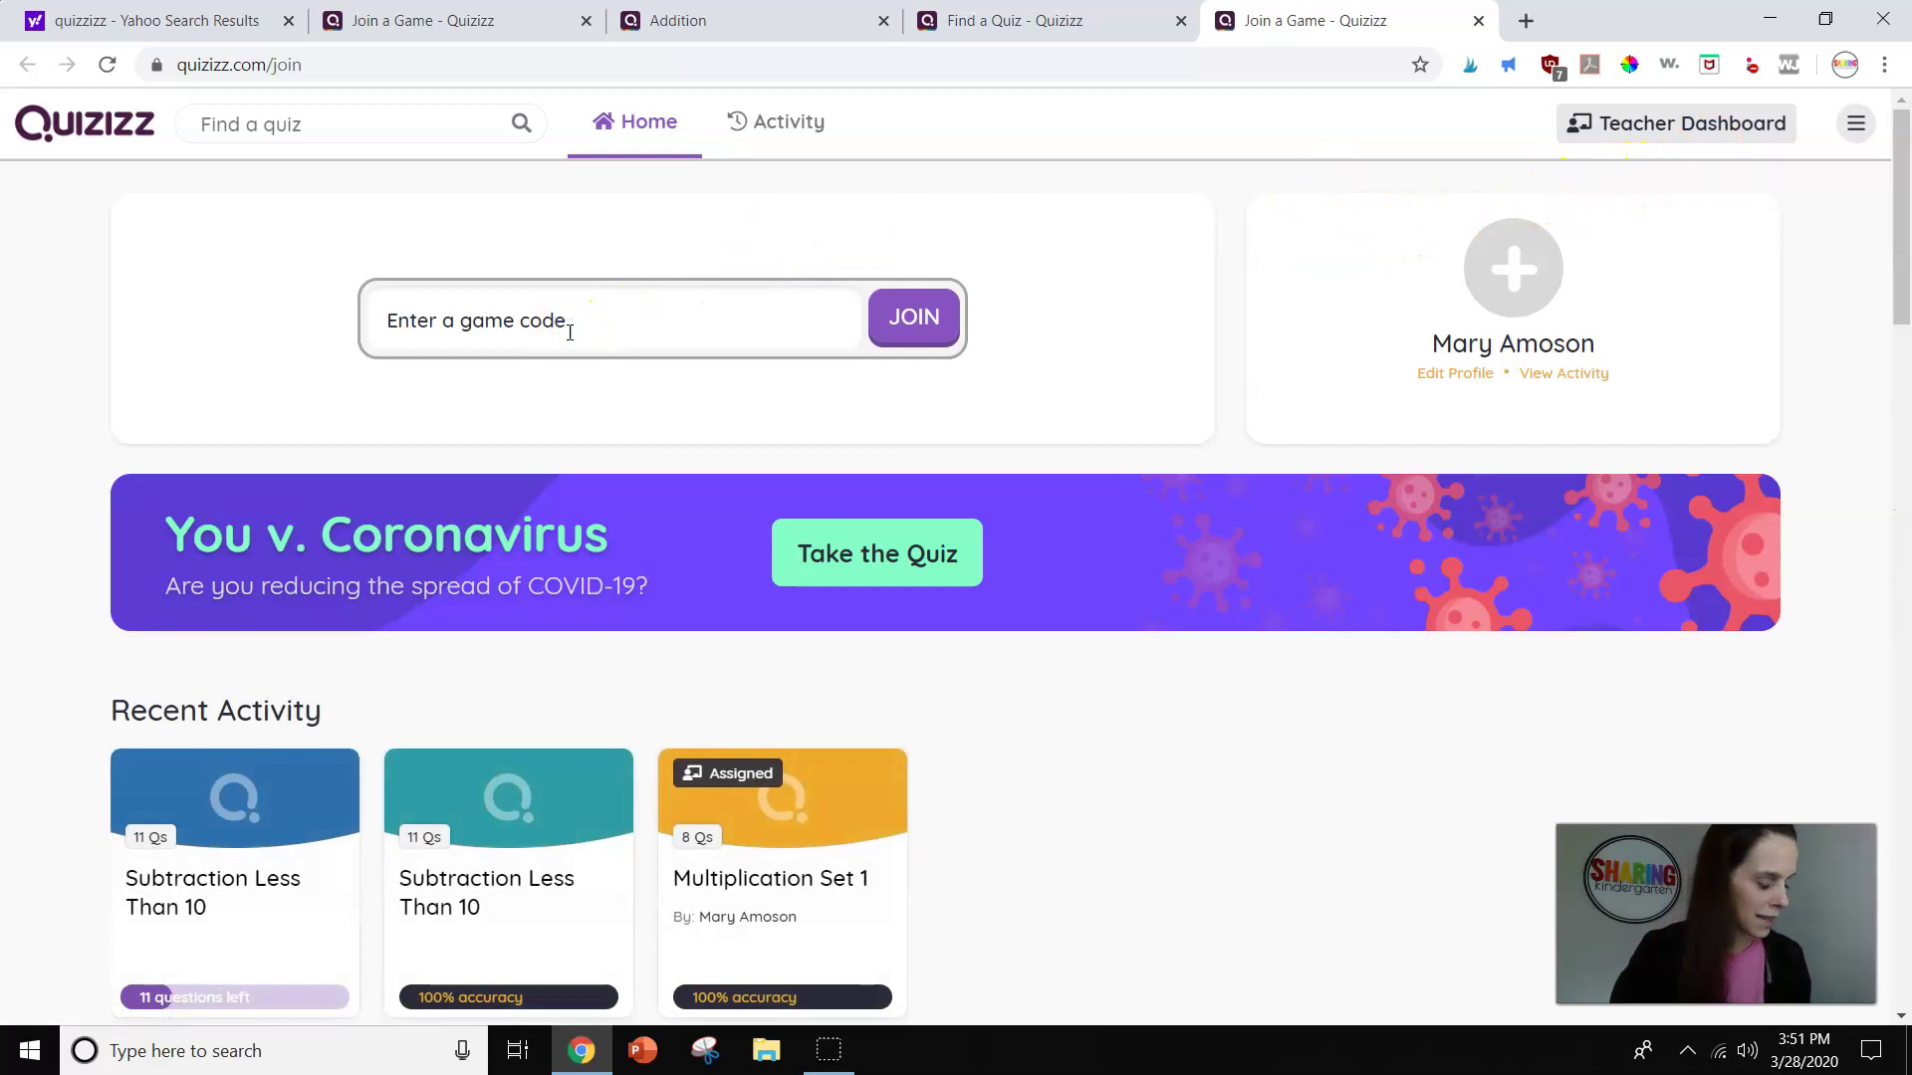
Join the homework game with its code and select the prefilled player name
{"action": "type", "text": "501885"}
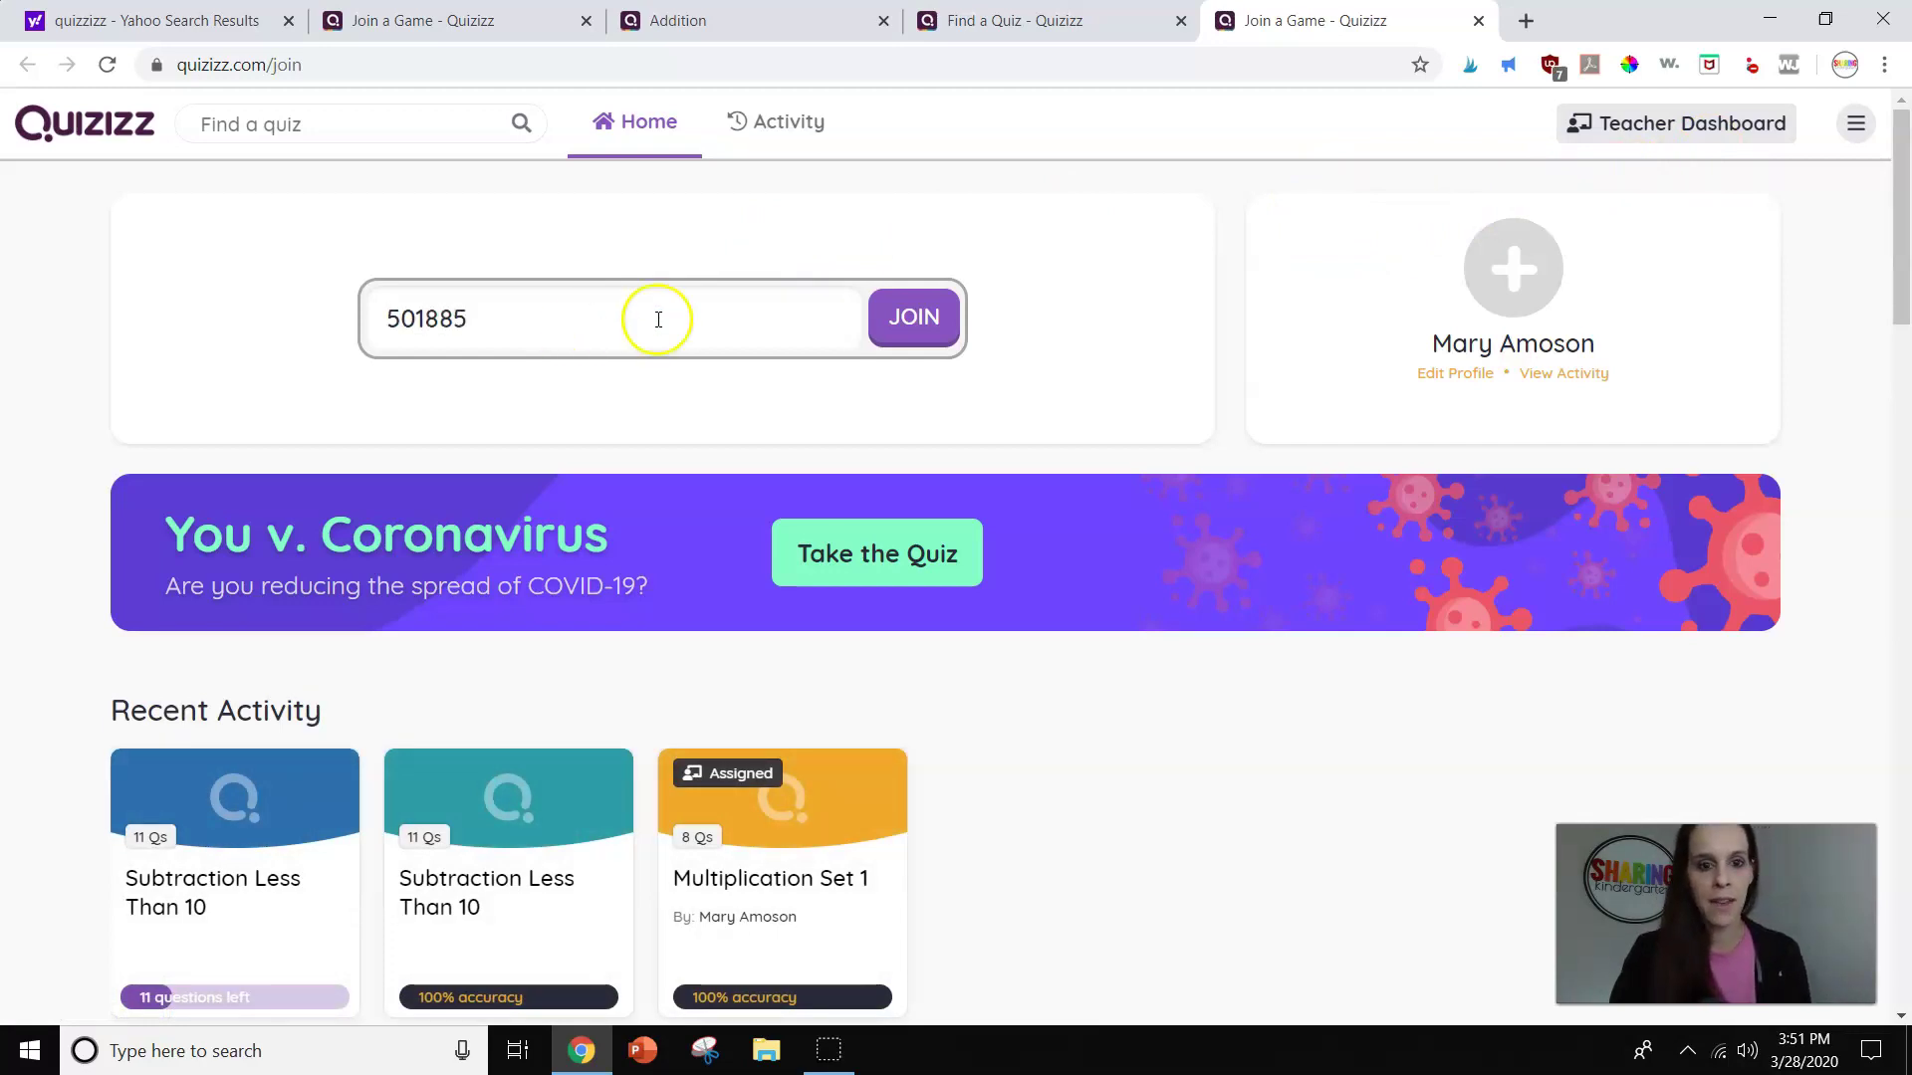
{"action": "left_click", "coordinate": [914, 316]}
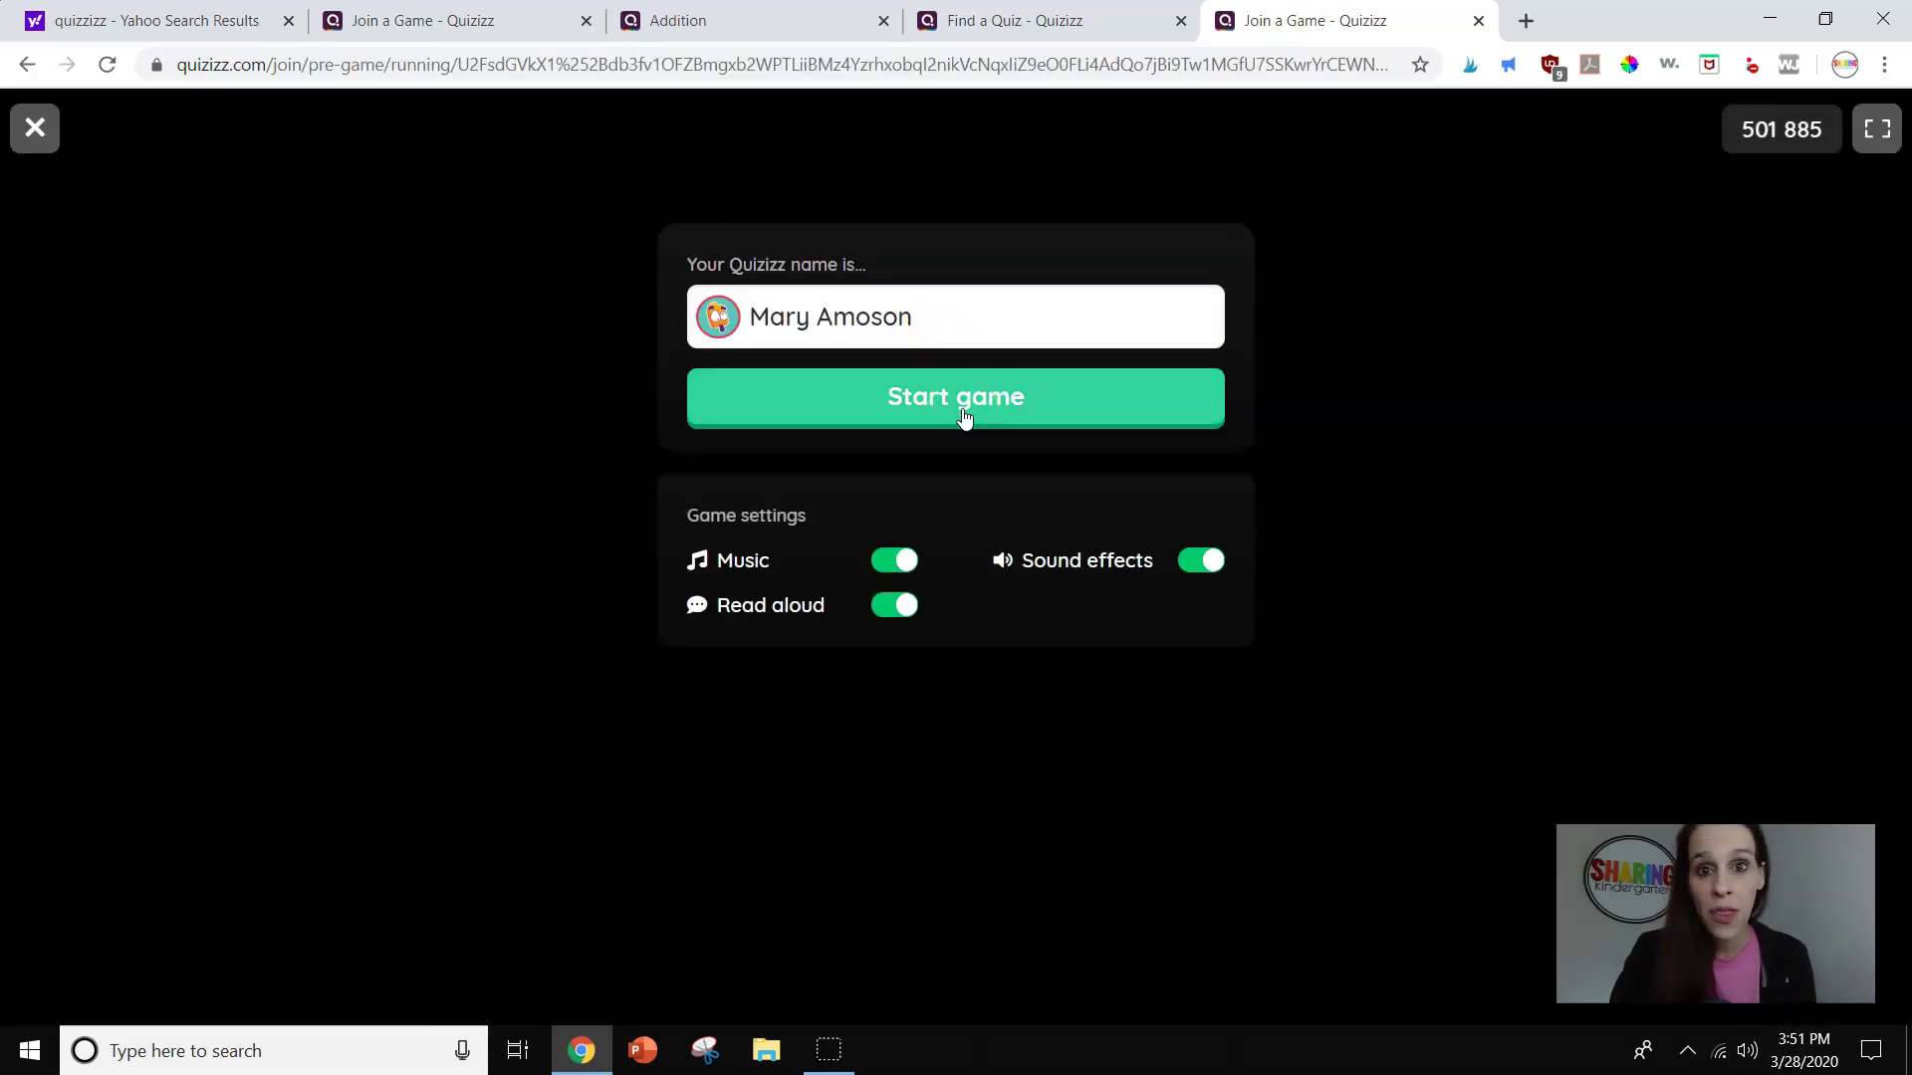
{"action": "left_click", "coordinate": [947, 325]}
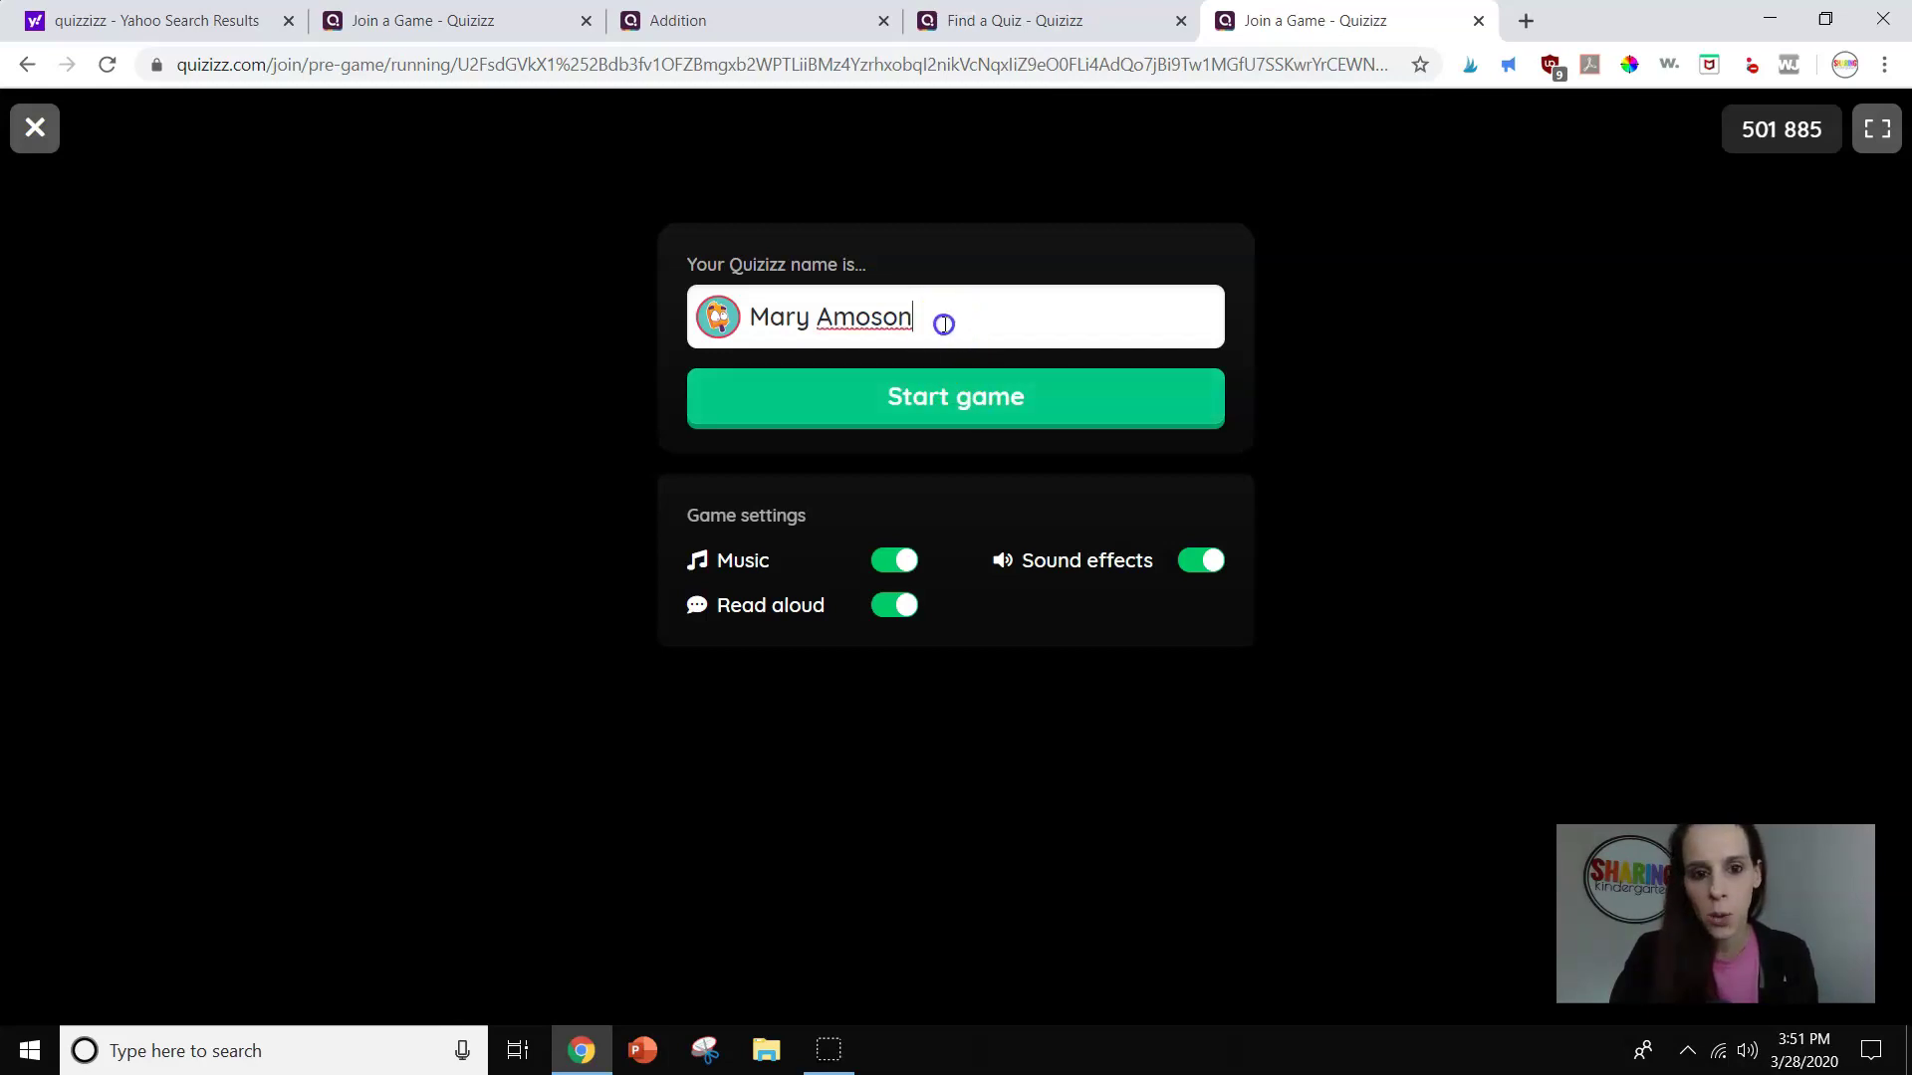
{"action": "left_click_drag", "start_coordinate": [943, 324], "coordinate": [761, 362]}
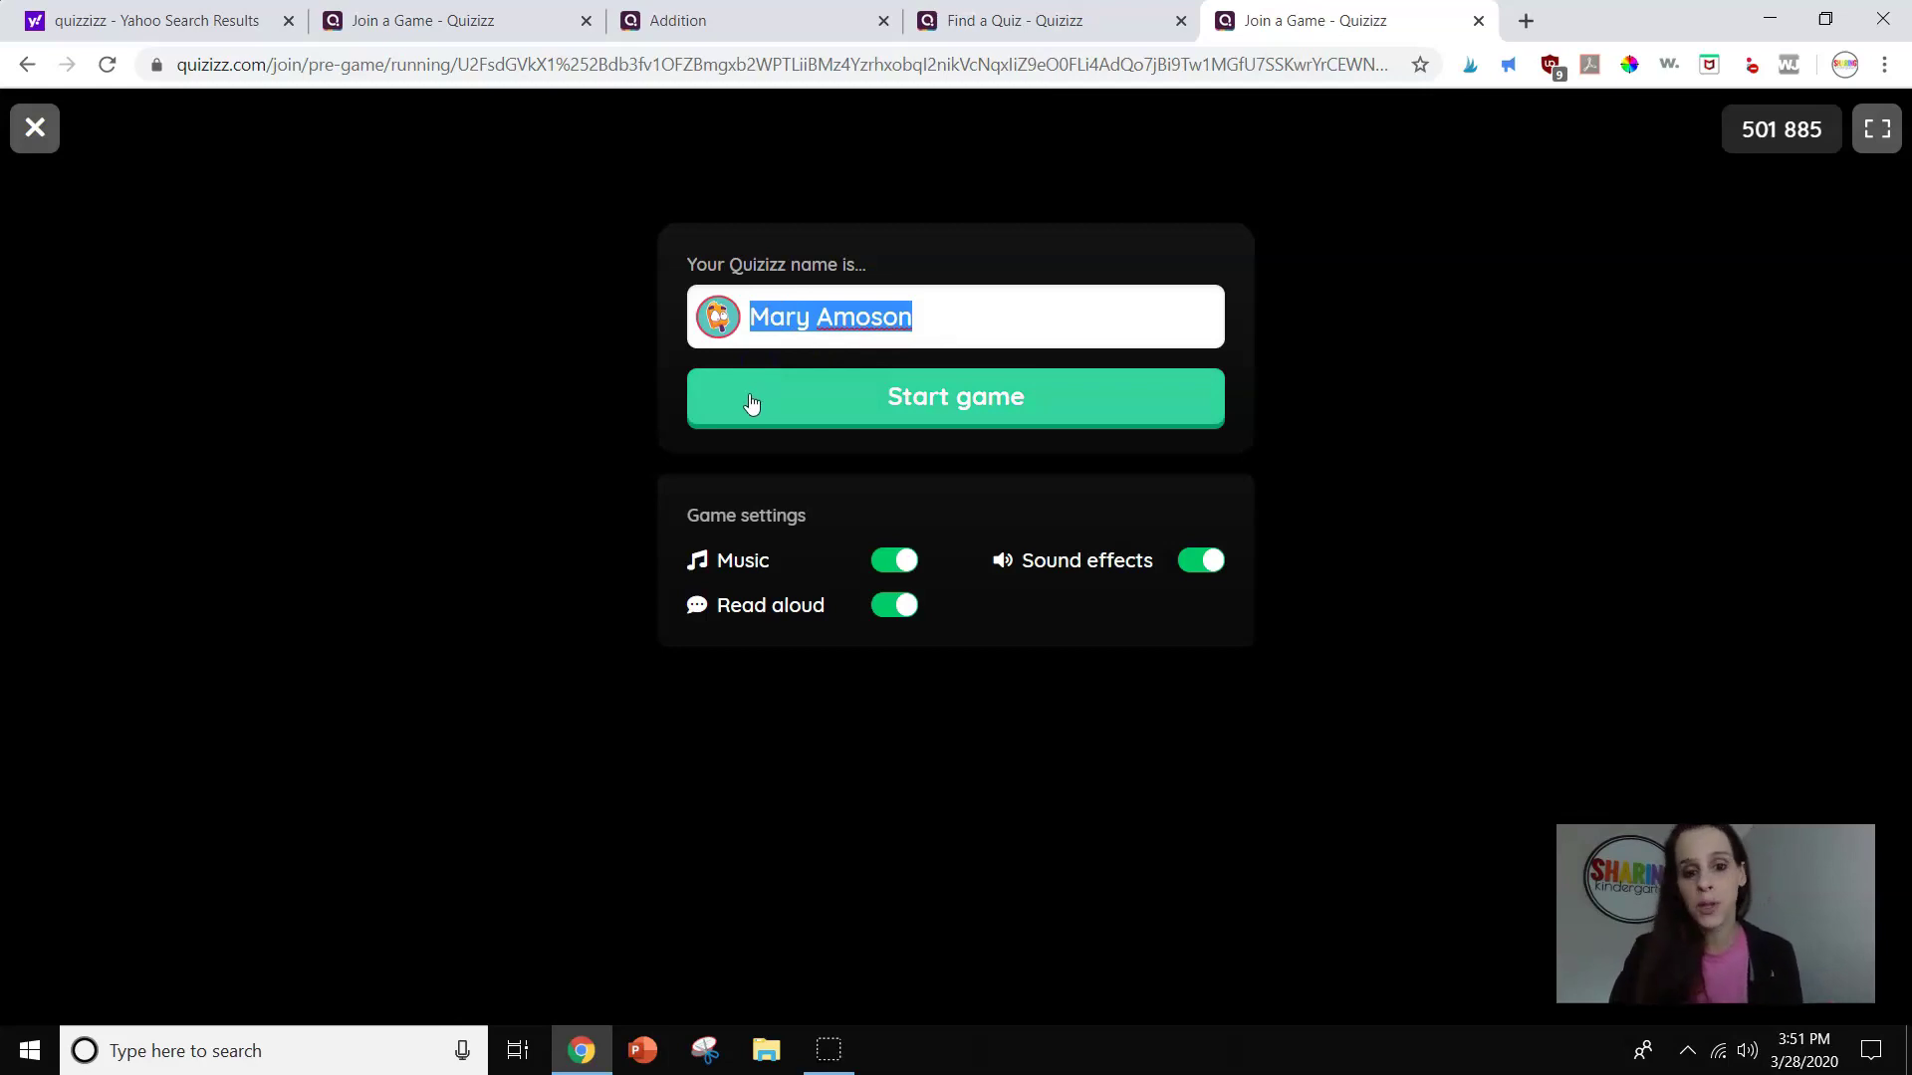
Play the Addition homework game, answering each question until the Game Summary shows 100% accuracy
{"action": "left_click", "coordinate": [936, 403]}
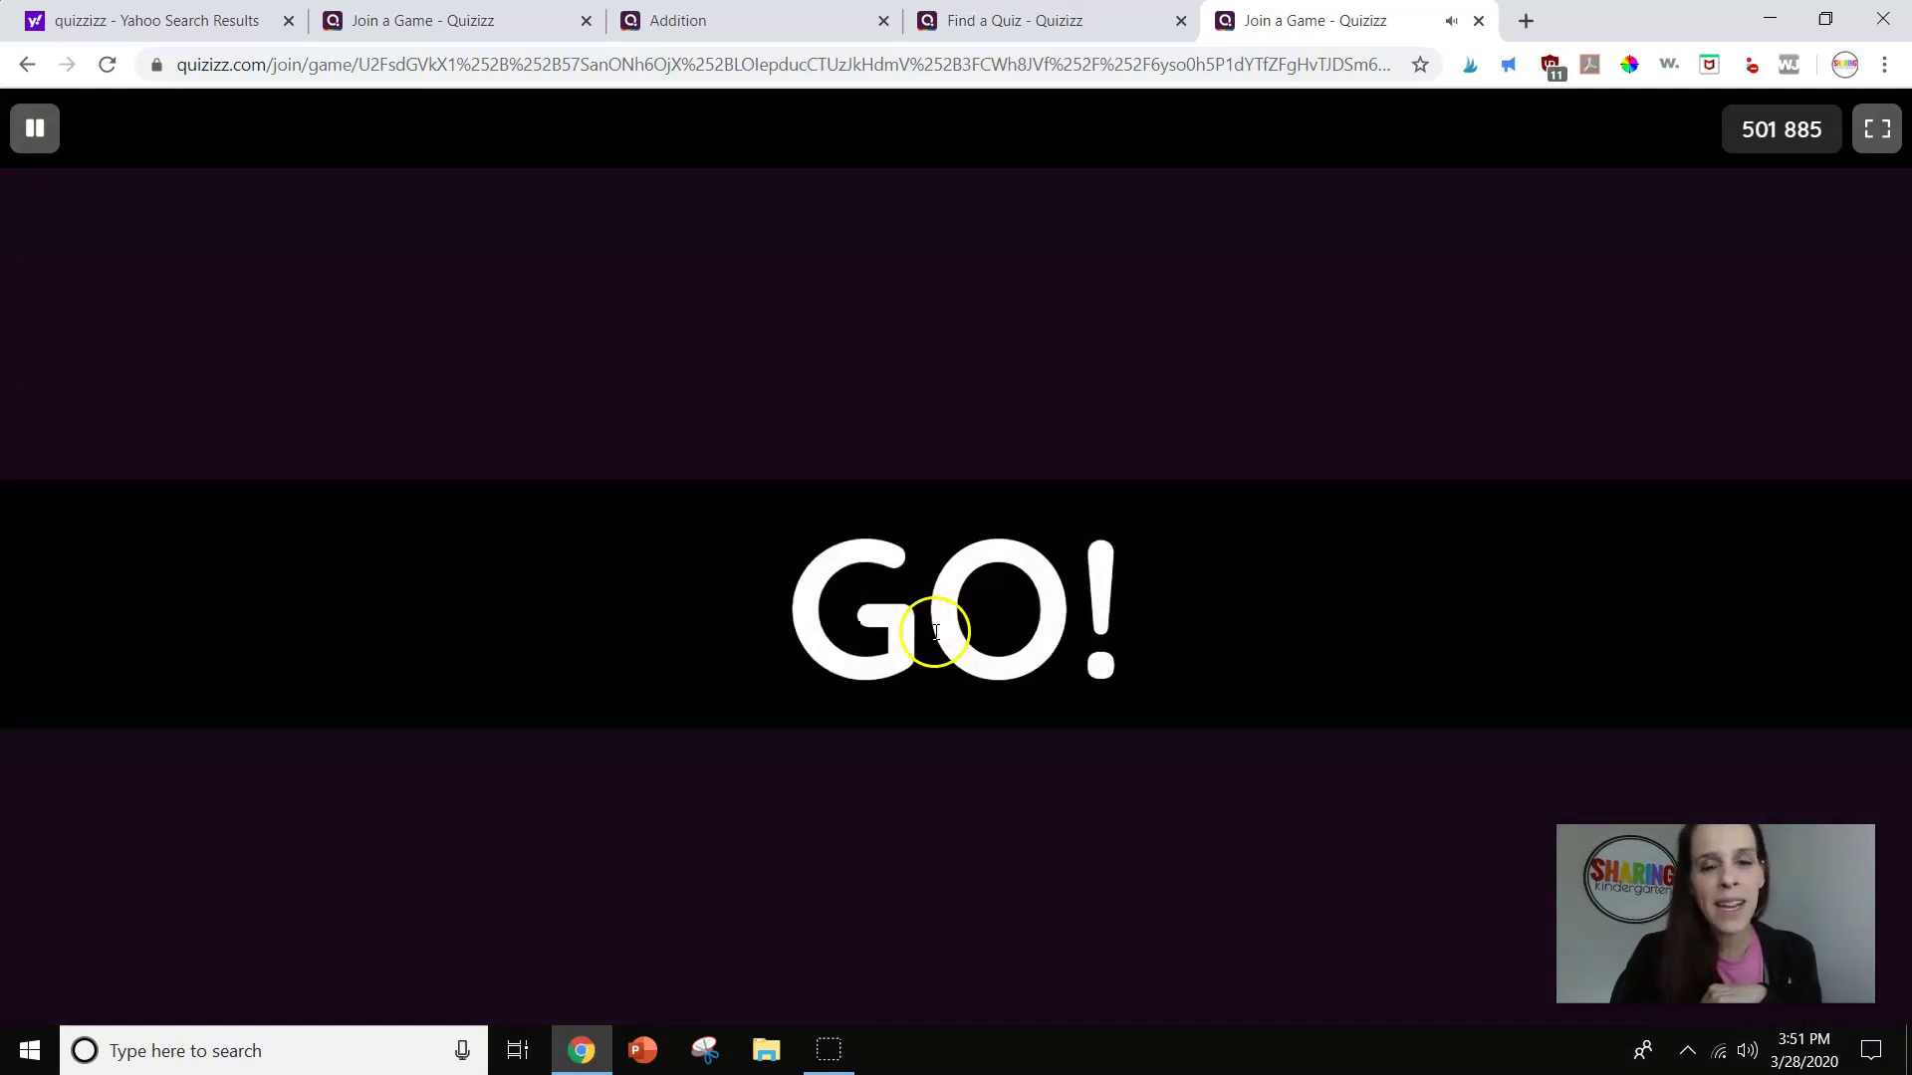
{"action": "key", "text": "XF86AudioLowerVolume"}
{"action": "key", "text": "XF86AudioLowerVolume"}
{"action": "key", "text": "XF86AudioLowerVolume"}
{"action": "key", "text": "XF86AudioLowerVolume"}
{"action": "key", "text": "XF86AudioLowerVolume"}
{"action": "key", "text": "XF86AudioLowerVolume"}
{"action": "key", "text": "XF86AudioLowerVolume"}
{"action": "key", "text": "XF86AudioLowerVolume"}
{"action": "key", "text": "XF86AudioLowerVolume"}
{"action": "key", "text": "XF86AudioLowerVolume"}
{"action": "key", "text": "XF86AudioLowerVolume"}
{"action": "key", "text": "XF86AudioLowerVolume"}
{"action": "key", "text": "XF86AudioLowerVolume"}
{"action": "key", "text": "XF86AudioLowerVolume"}
{"action": "key", "text": "XF86AudioLowerVolume"}
{"action": "key", "text": "XF86AudioLowerVolume"}
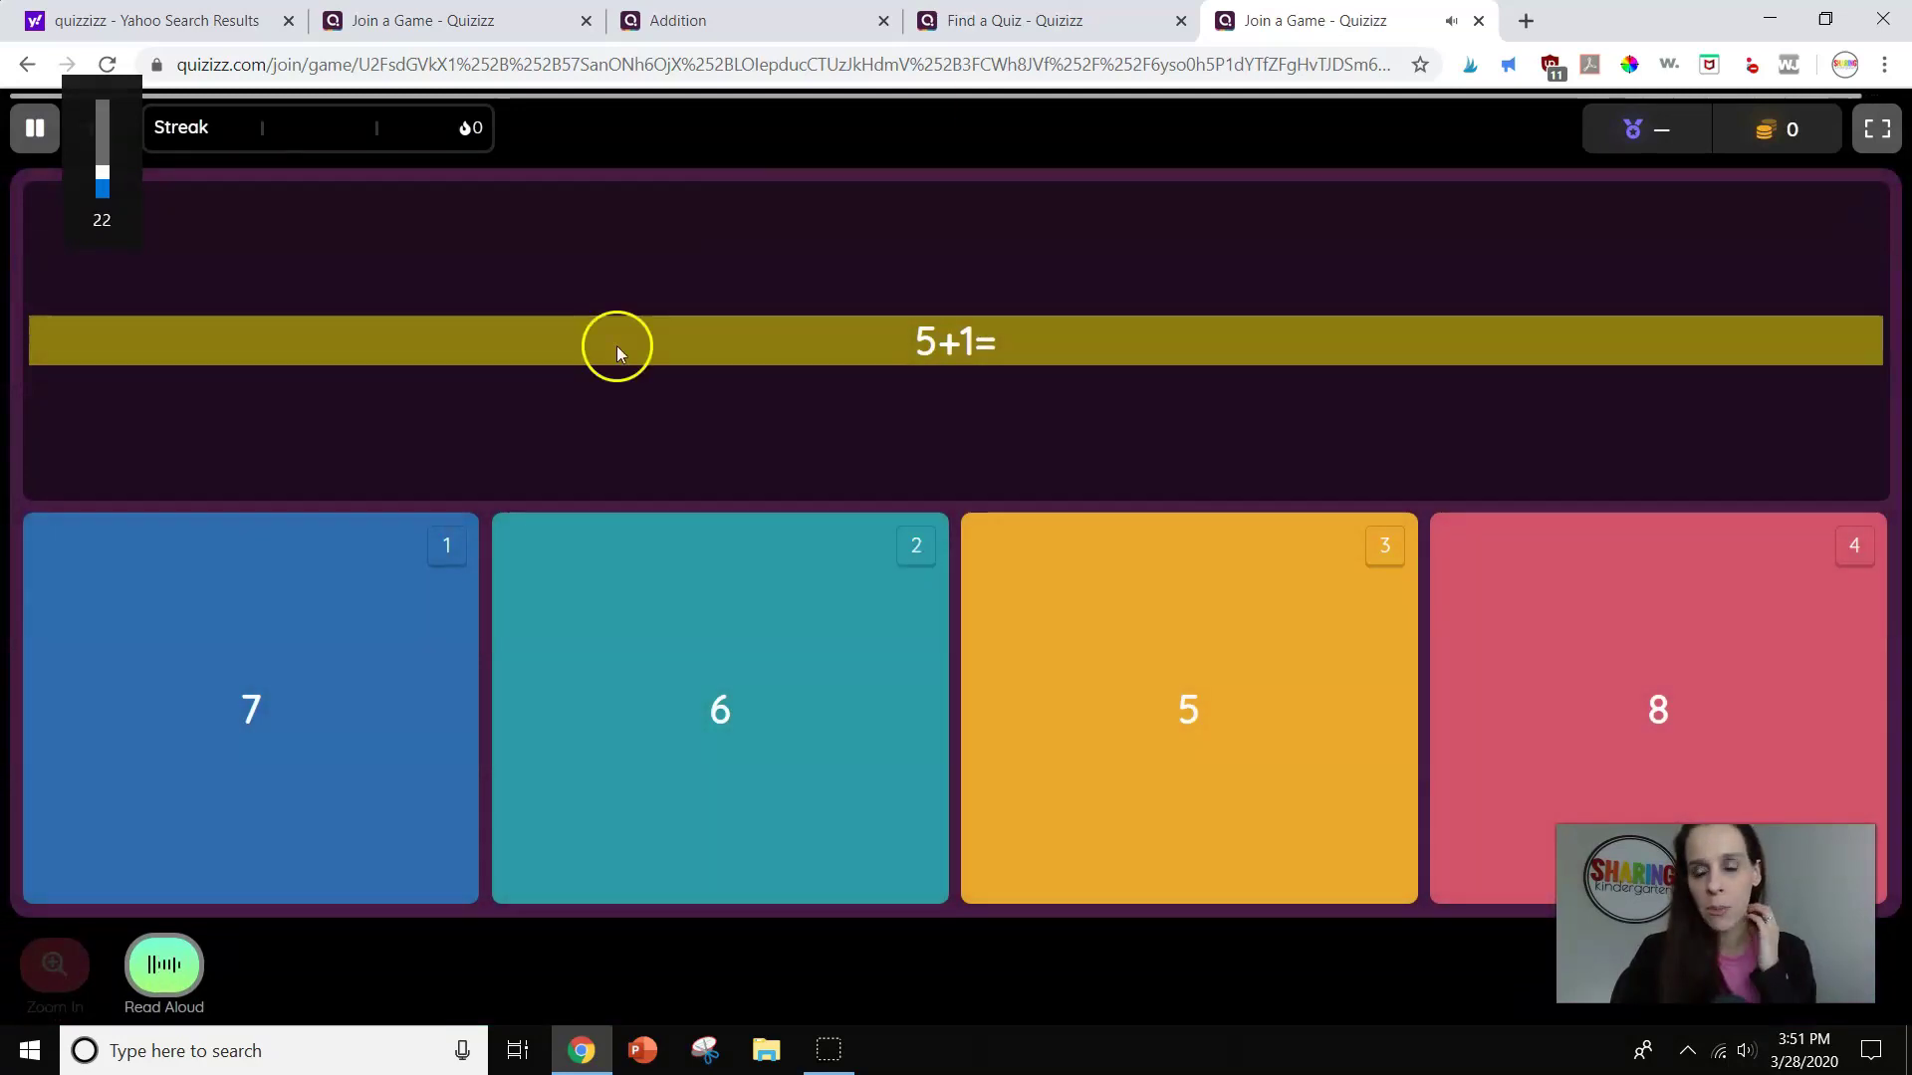
{"action": "left_click", "coordinate": [717, 705]}
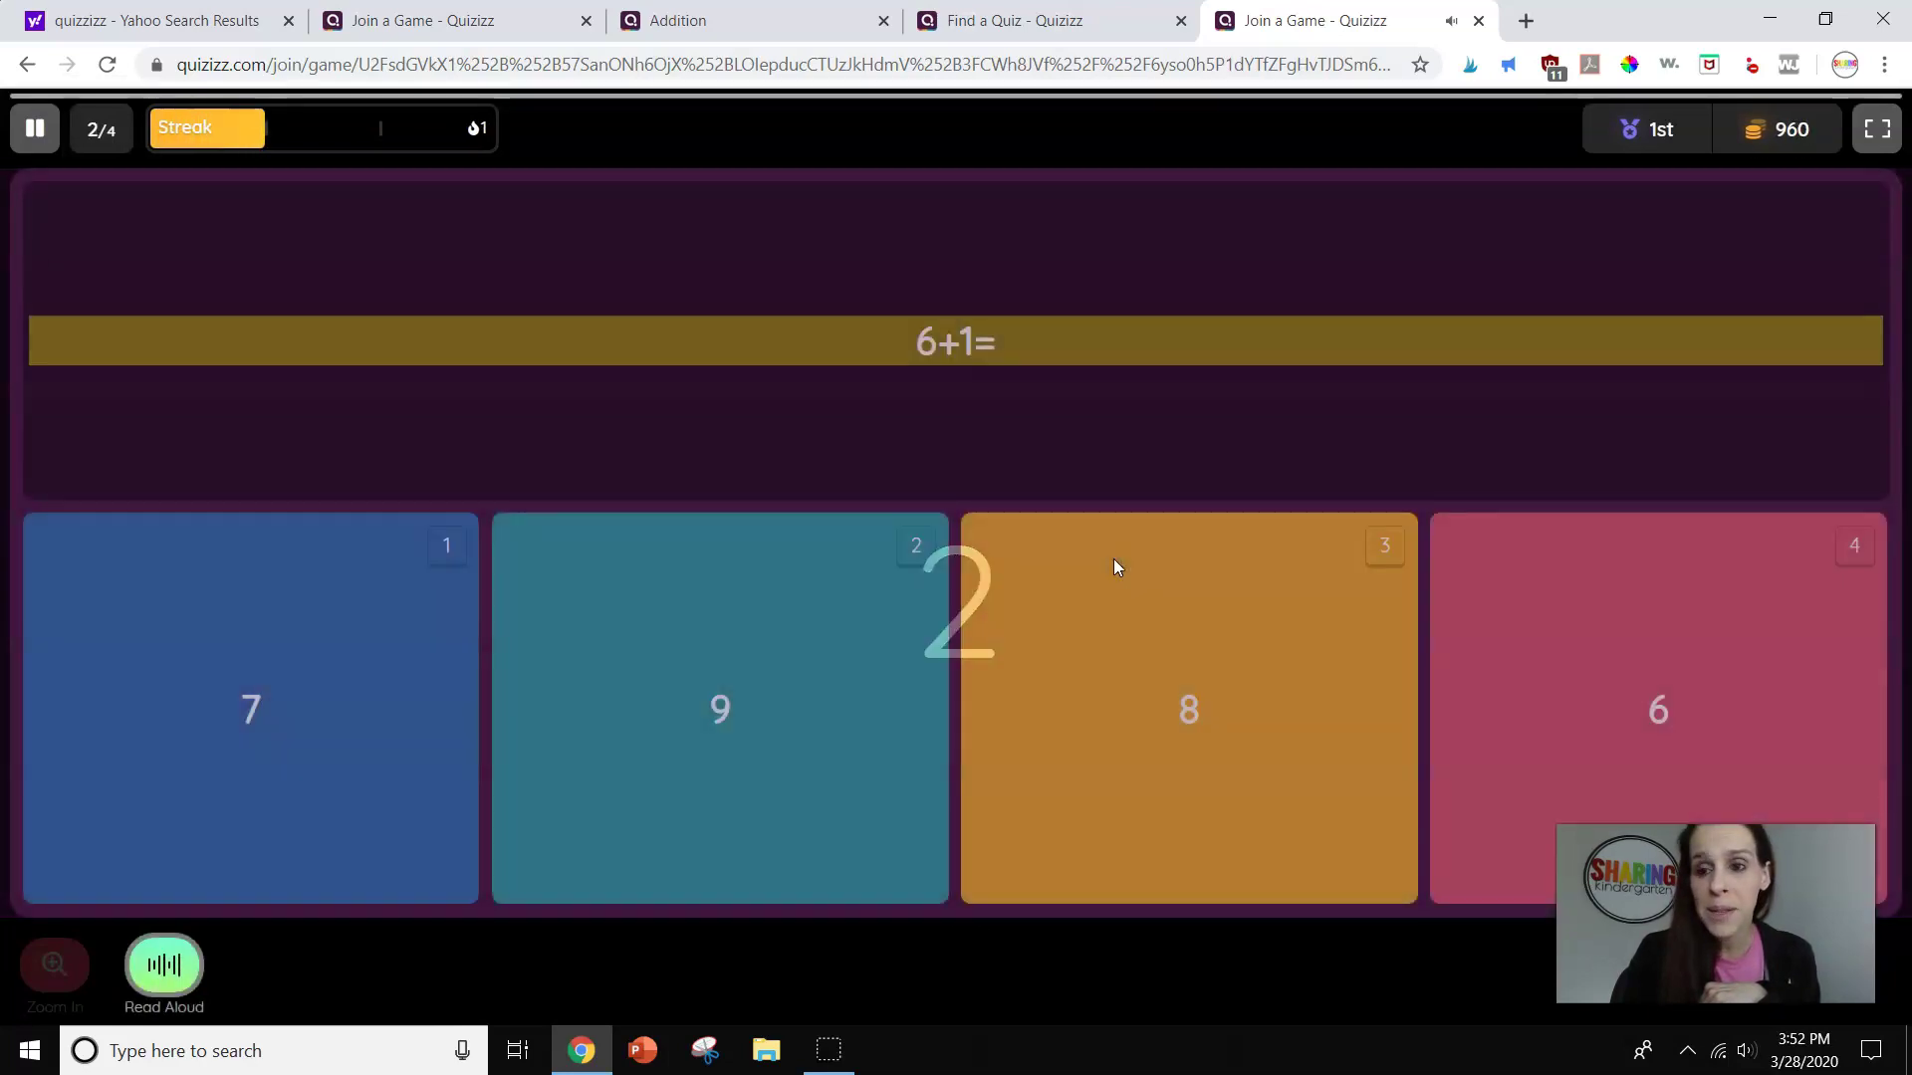
{"action": "left_click", "coordinate": [328, 665]}
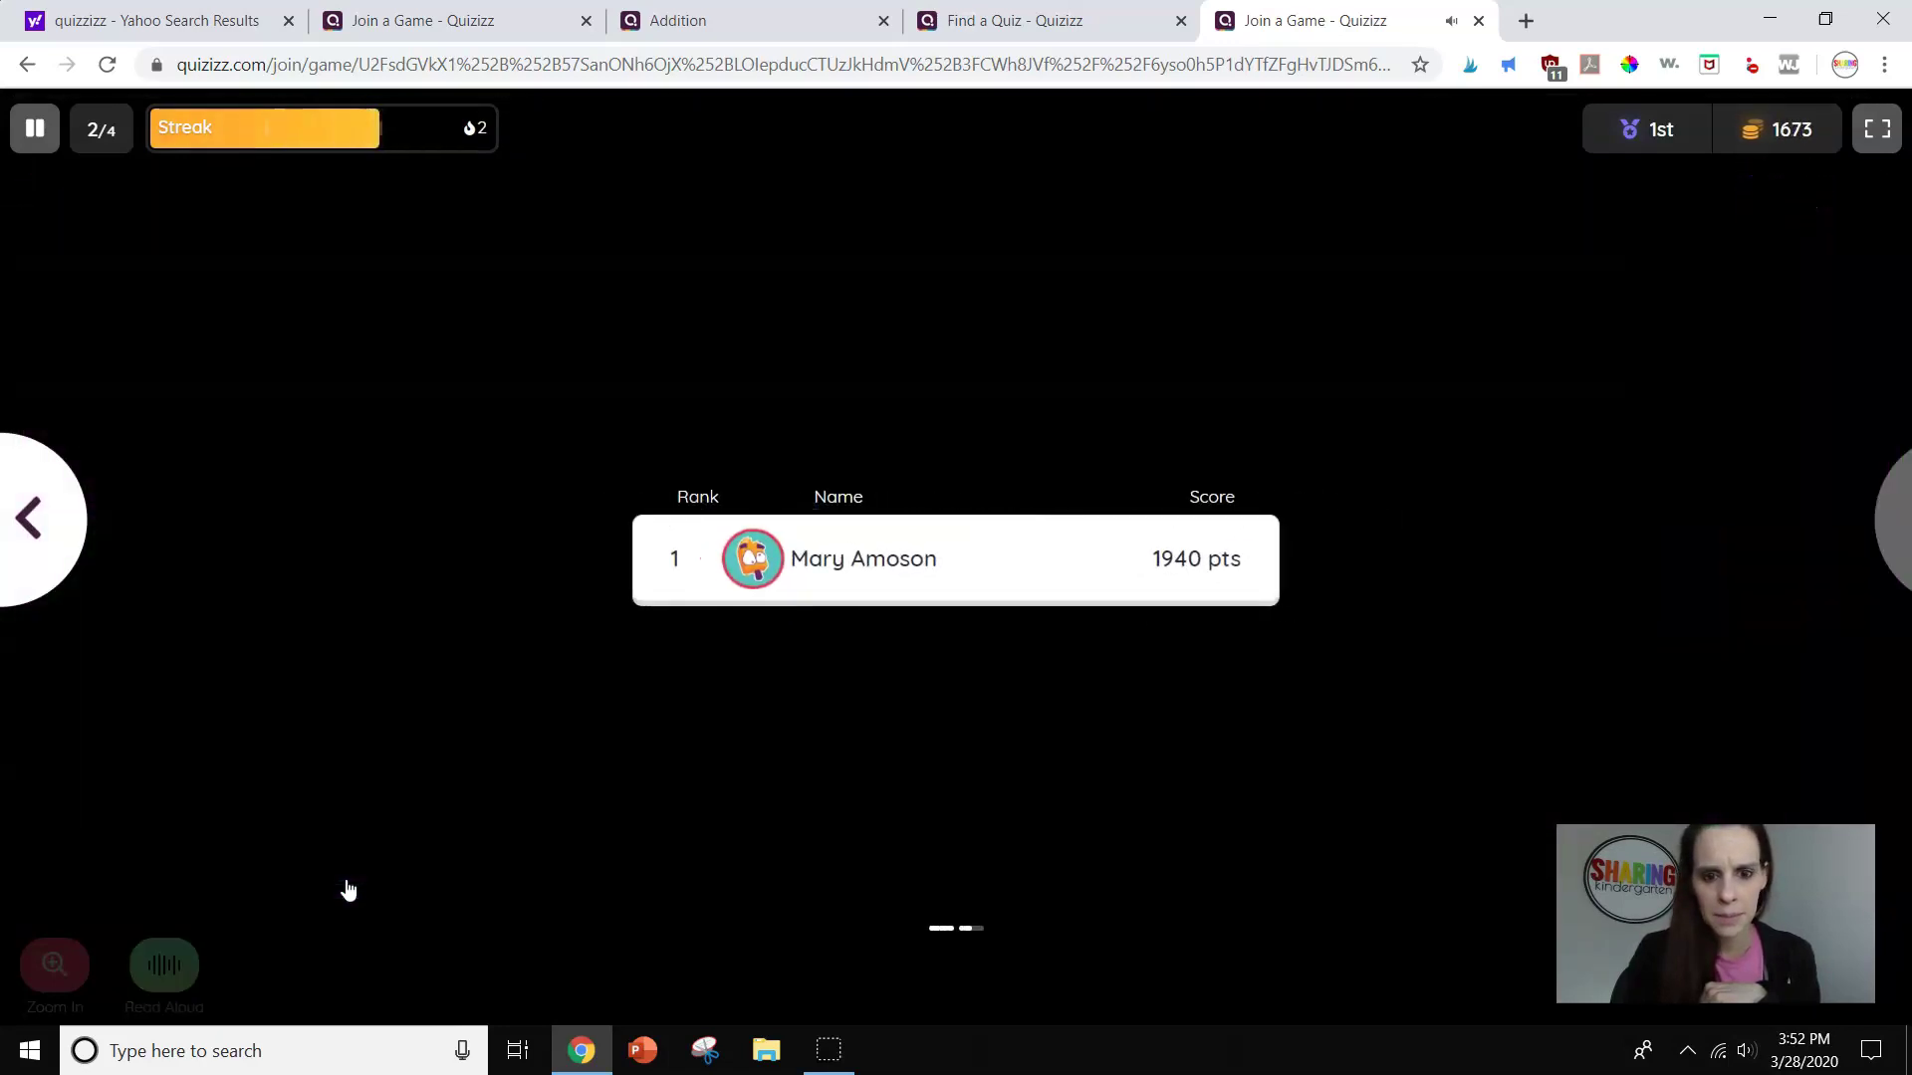
{"action": "left_click", "coordinate": [360, 884]}
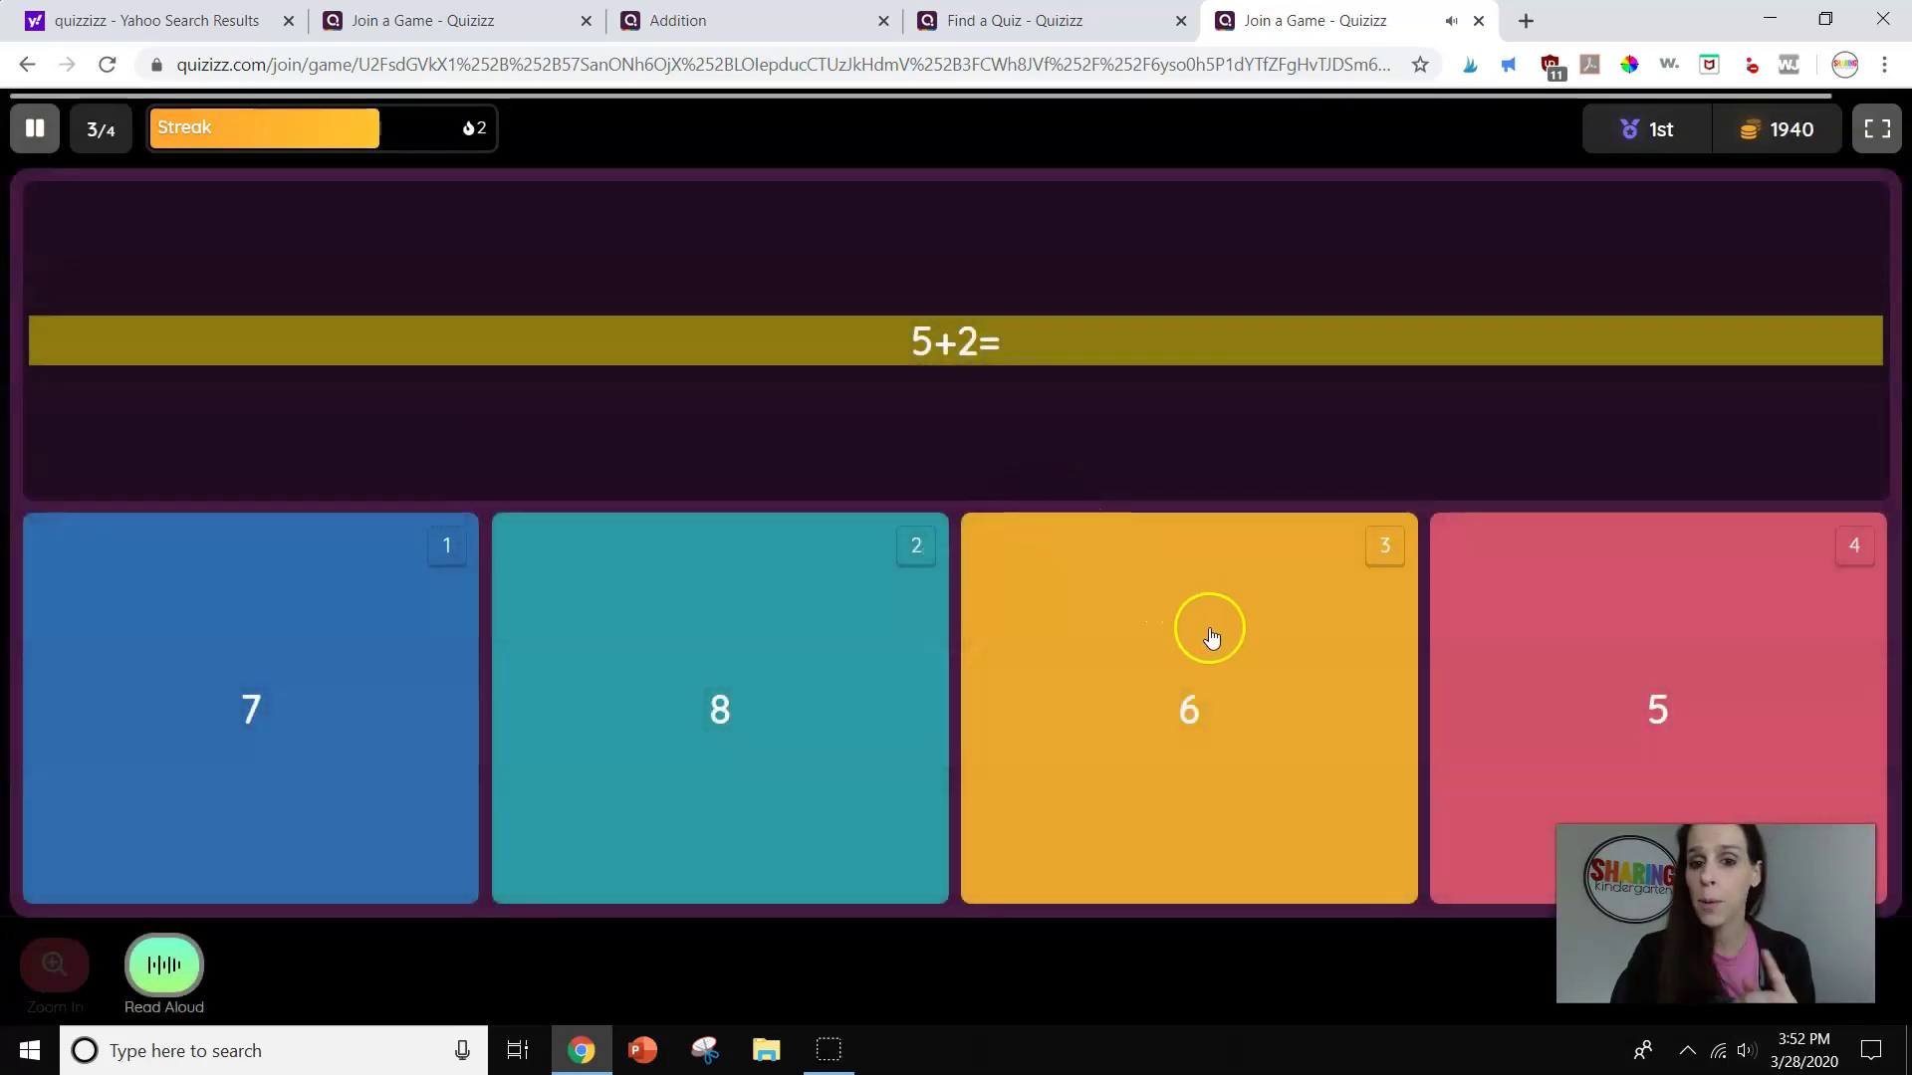
{"action": "left_click", "coordinate": [1211, 637]}
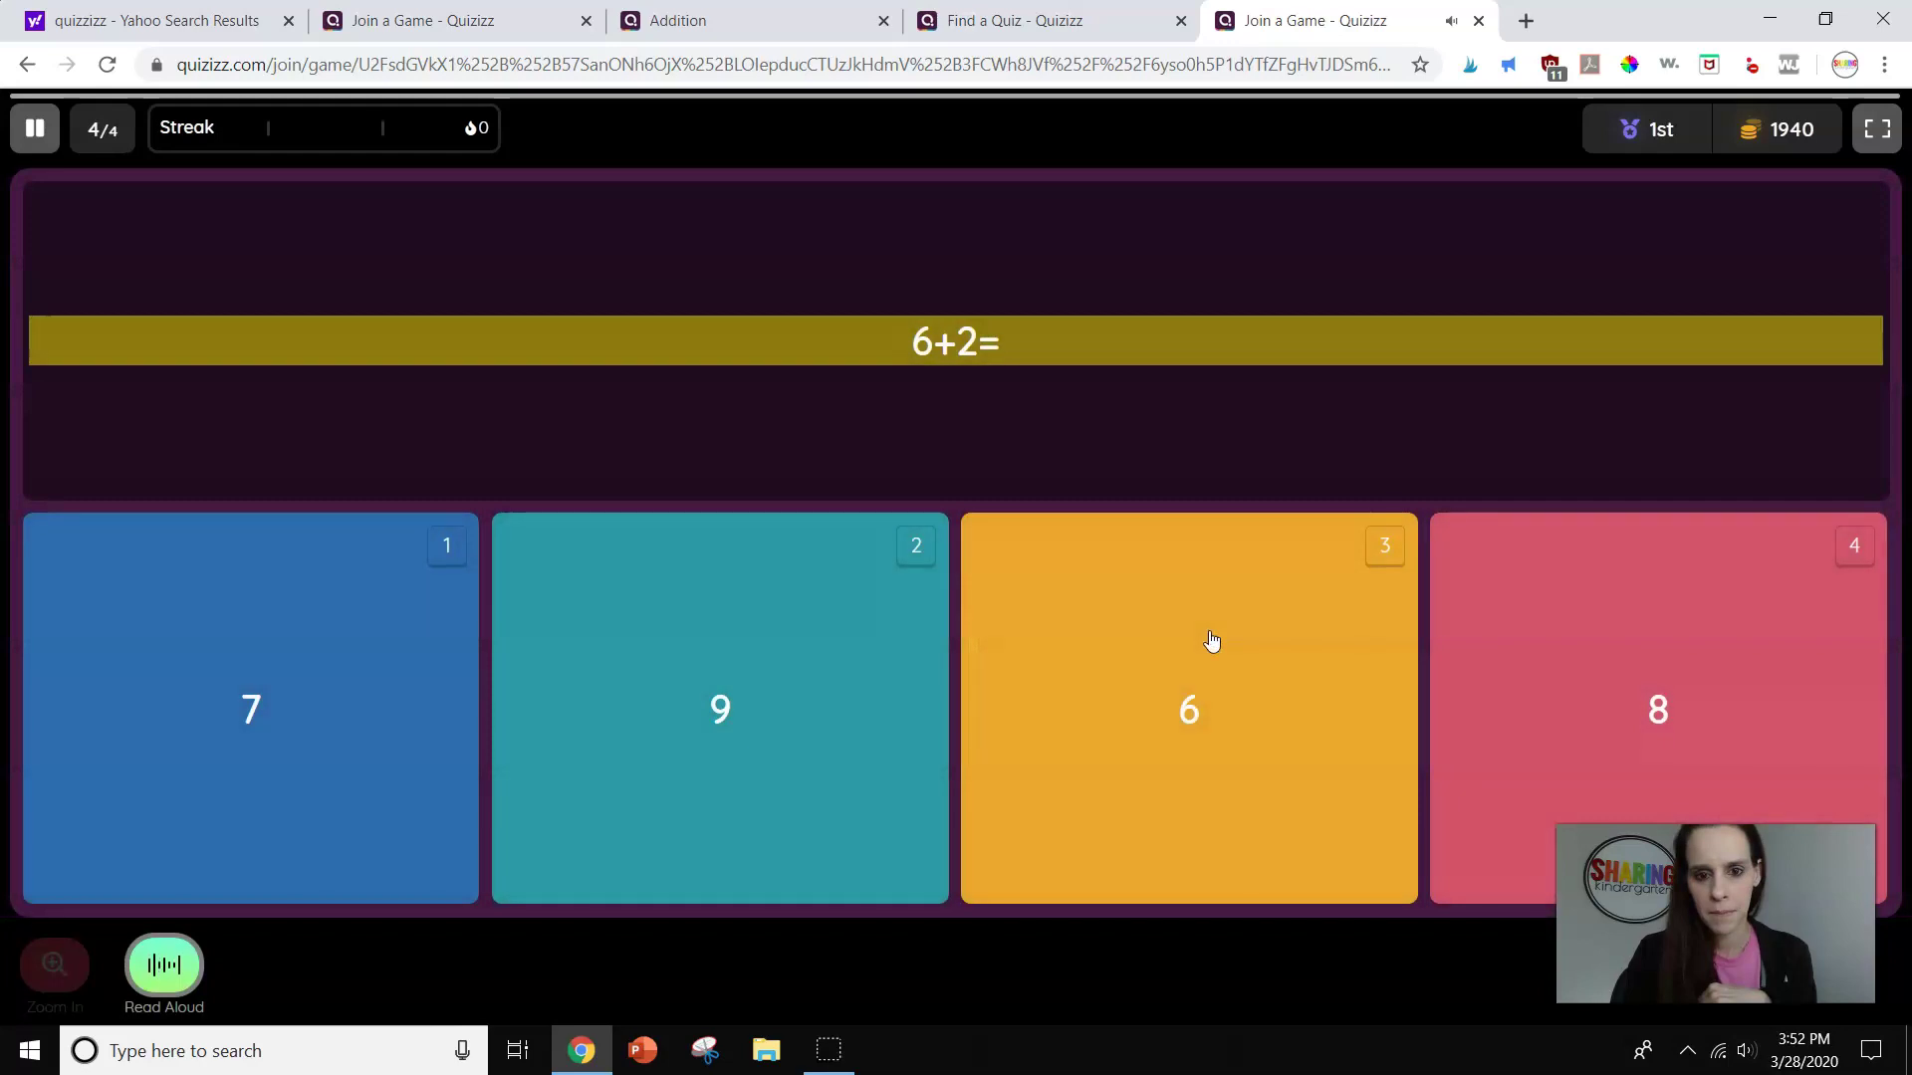
{"action": "left_click", "coordinate": [1771, 612]}
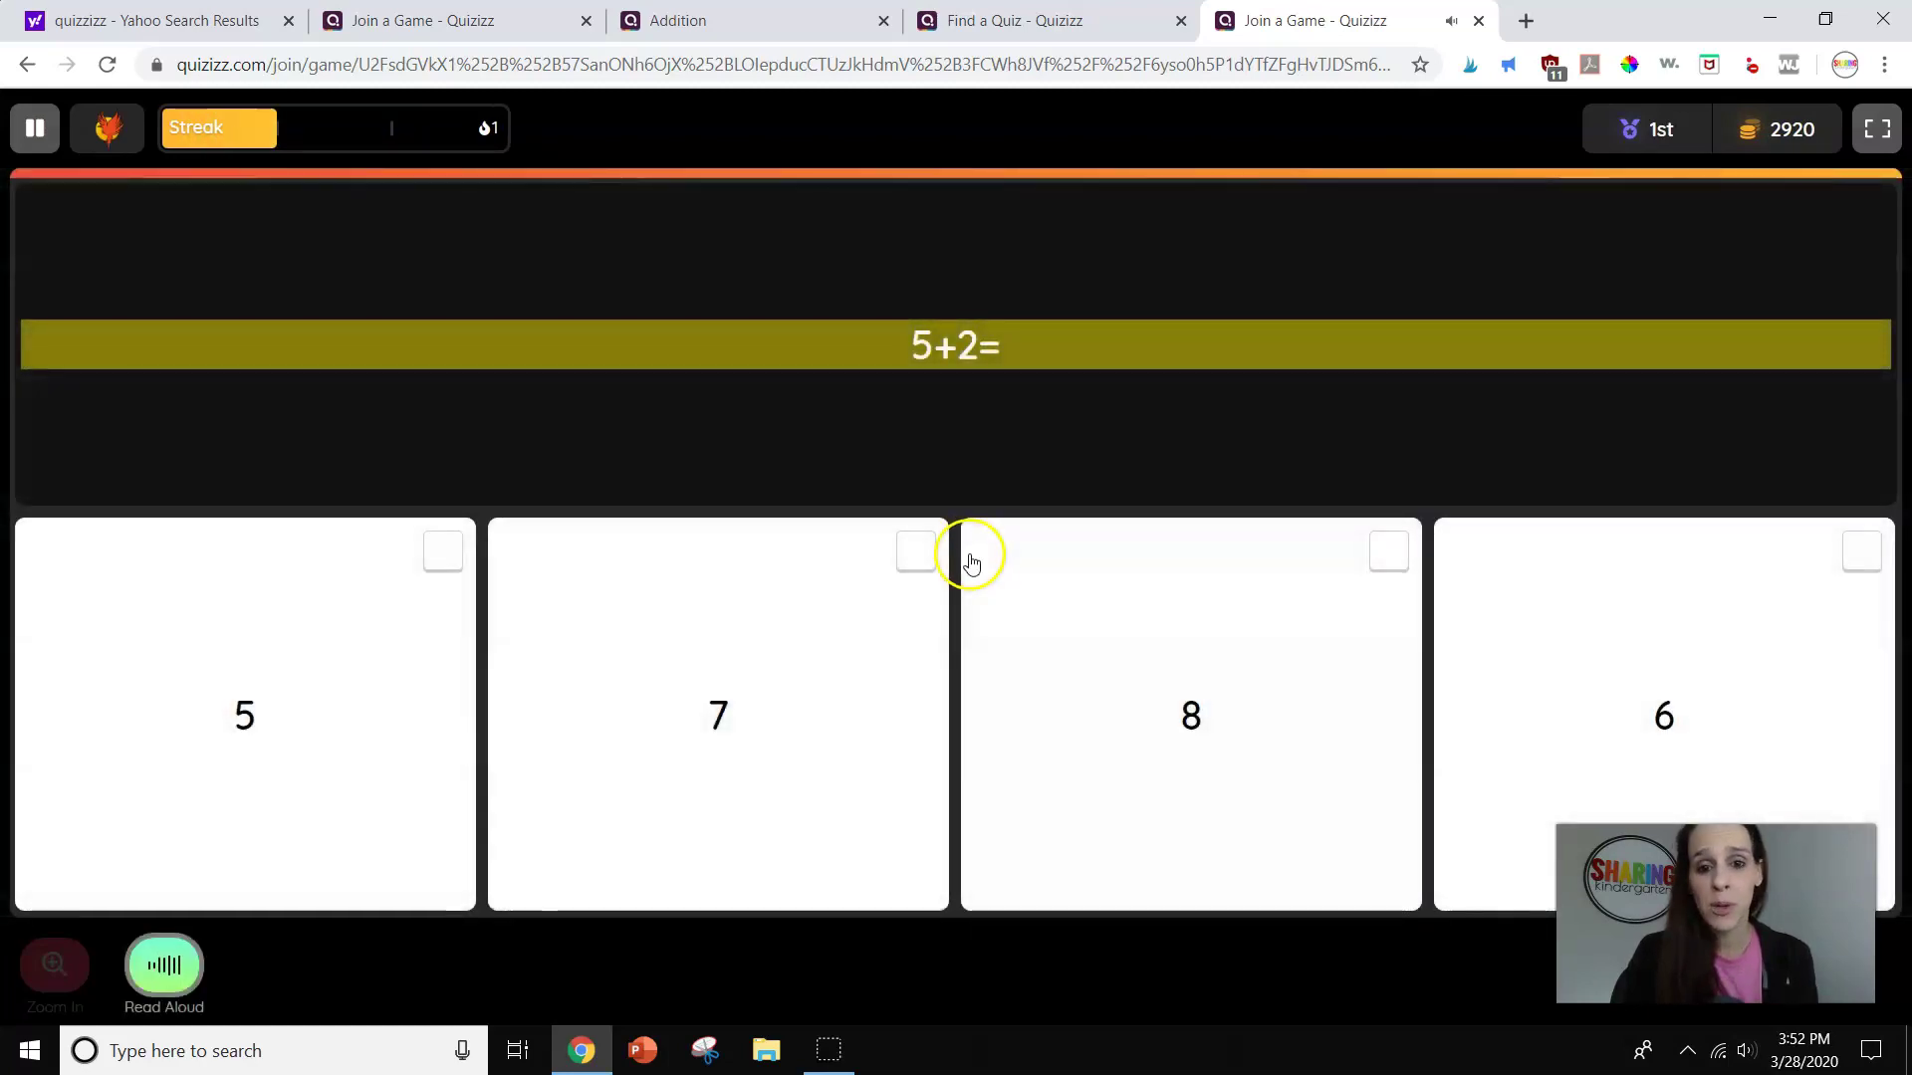
{"action": "left_click", "coordinate": [885, 668]}
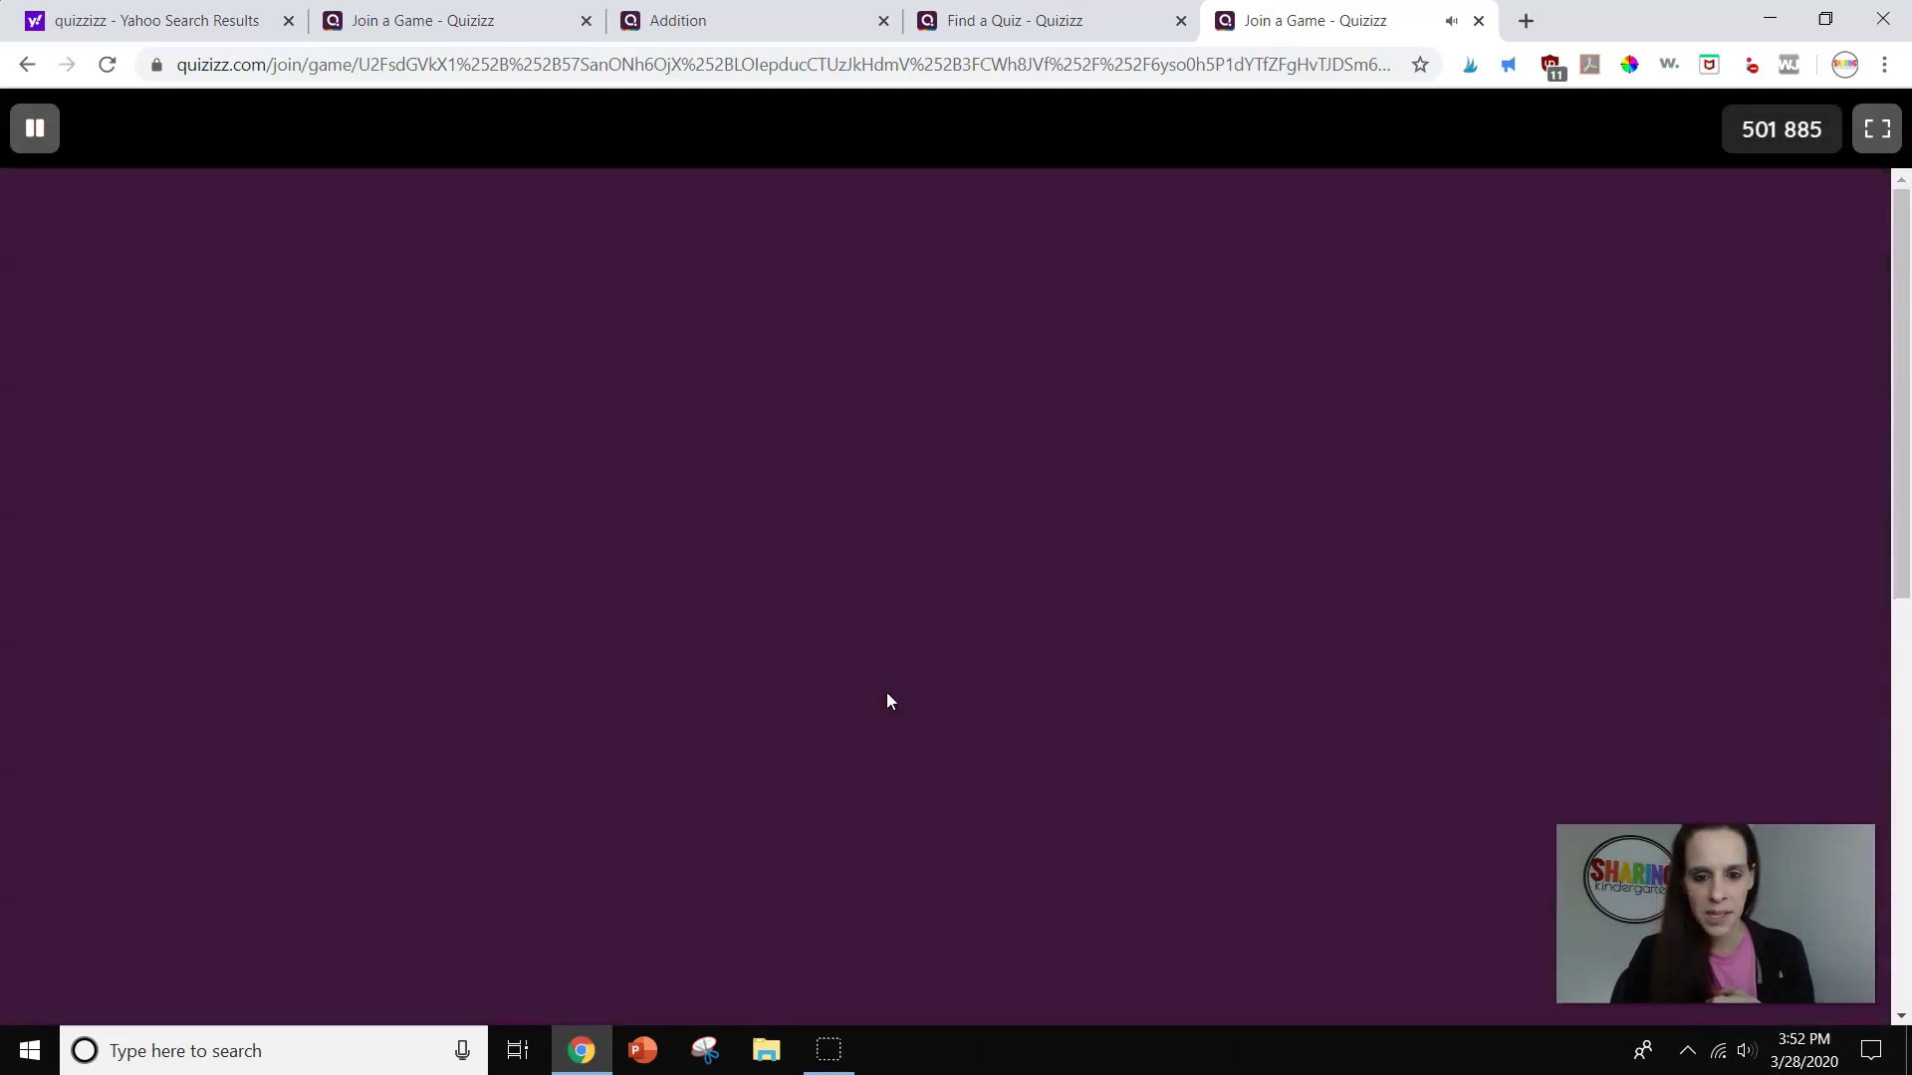
{"action": "left_click", "coordinate": [954, 444]}
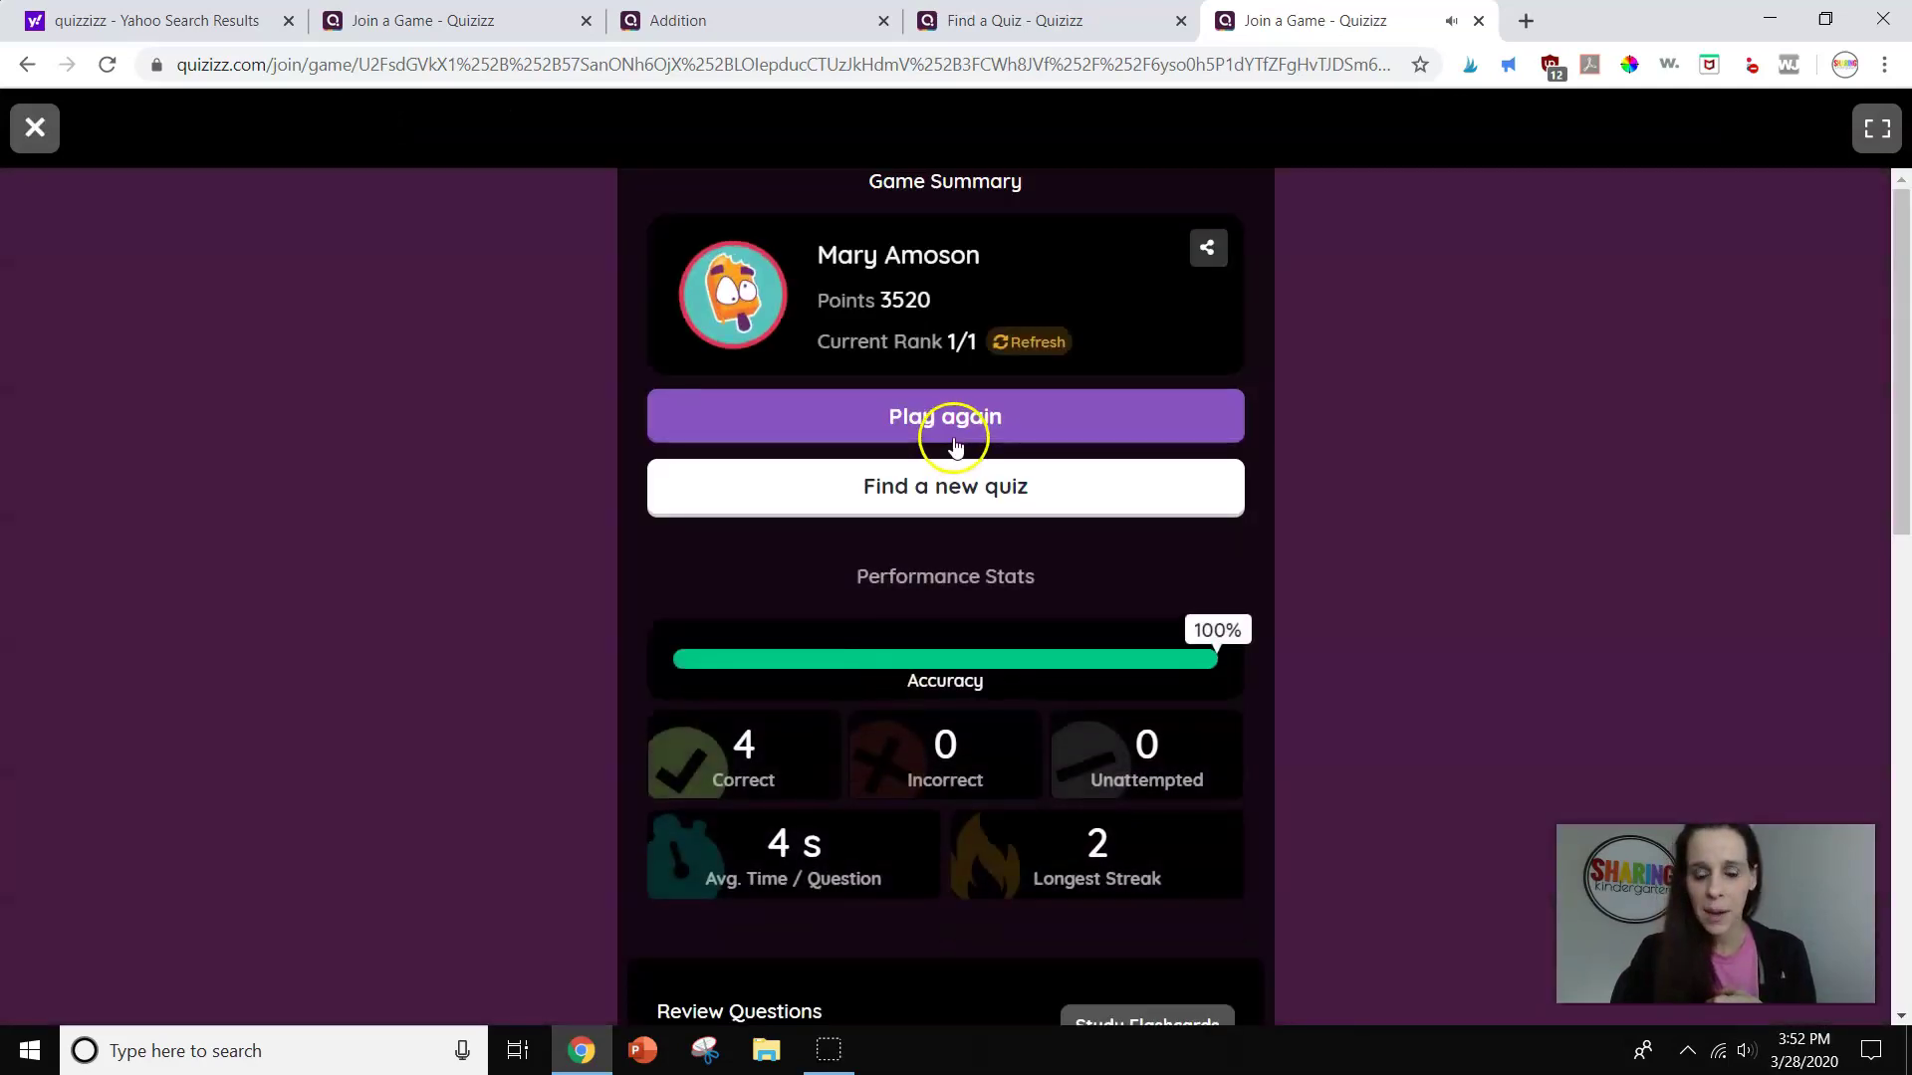
Close the game tab, review the Addition assignment's report, then close the report tab
{"action": "left_click", "coordinate": [1482, 21]}
{"action": "left_click", "coordinate": [85, 403]}
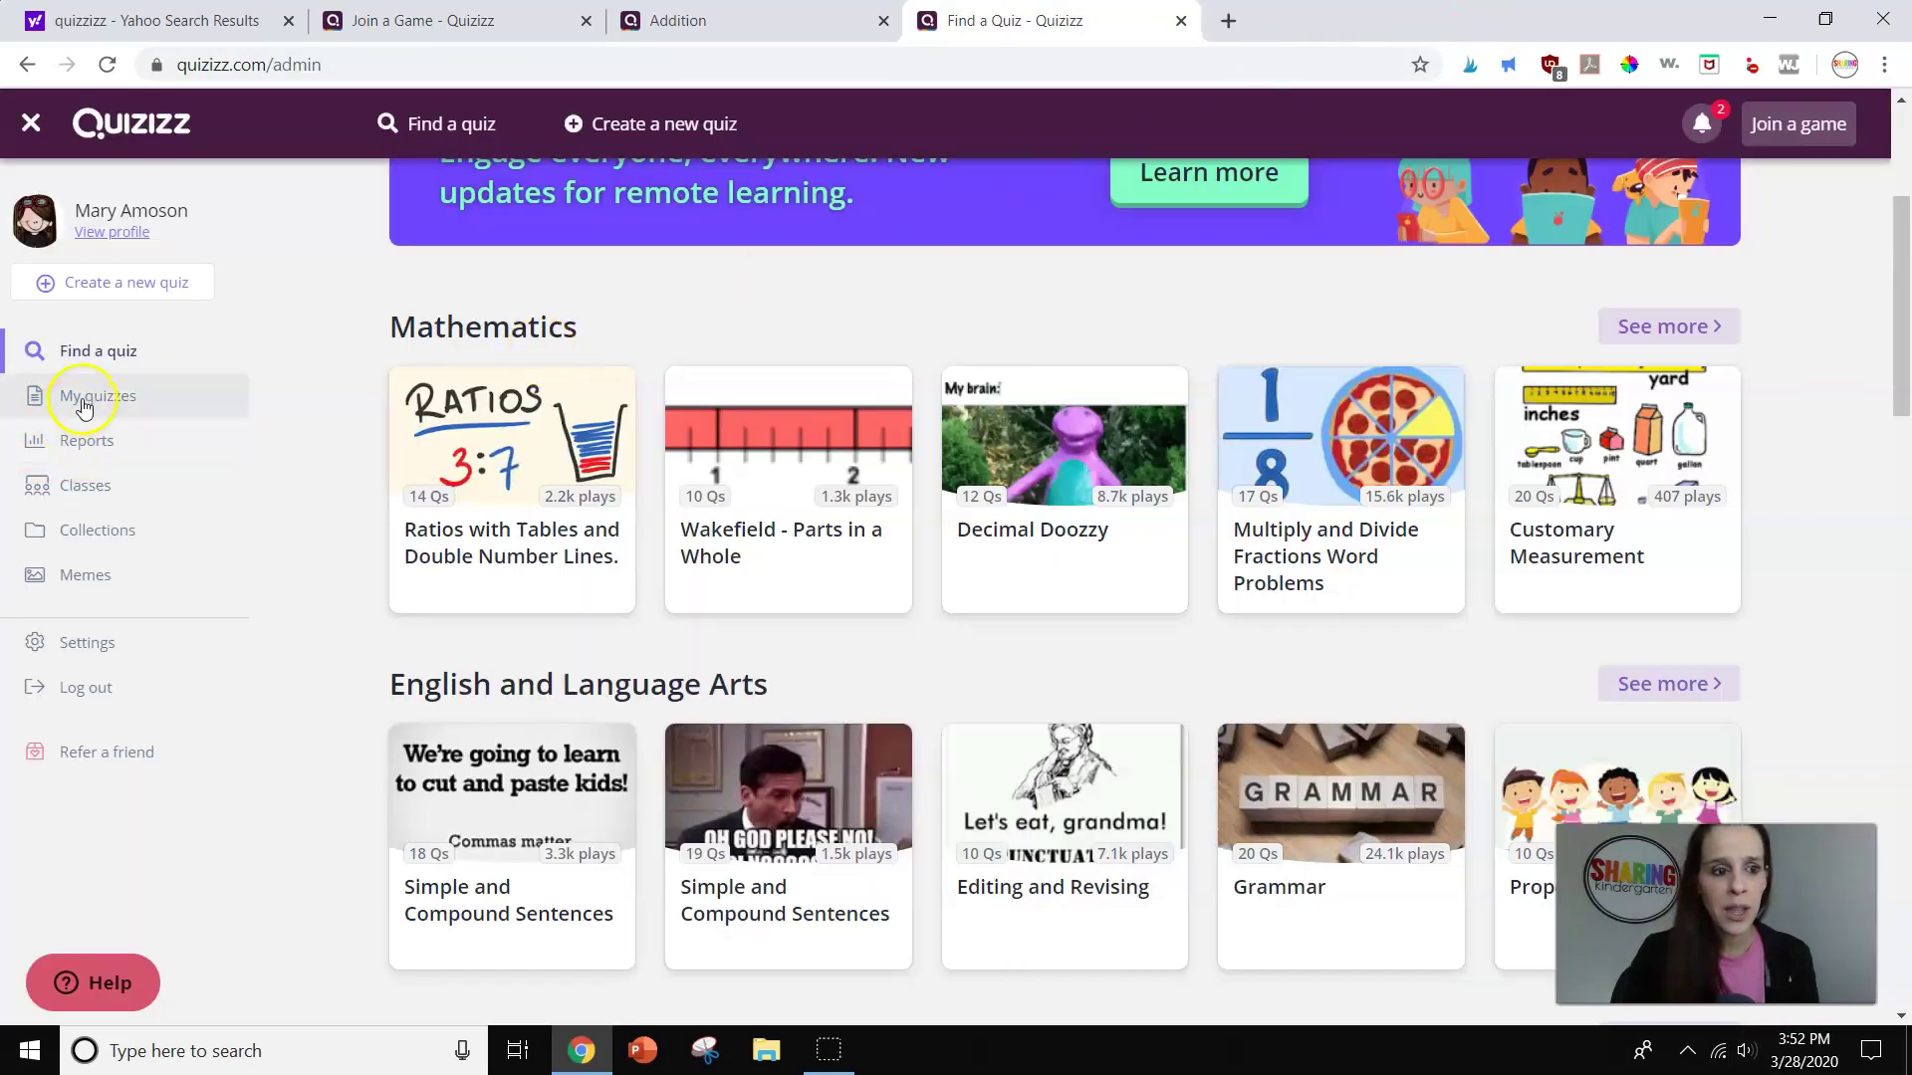
{"action": "left_click", "coordinate": [95, 441]}
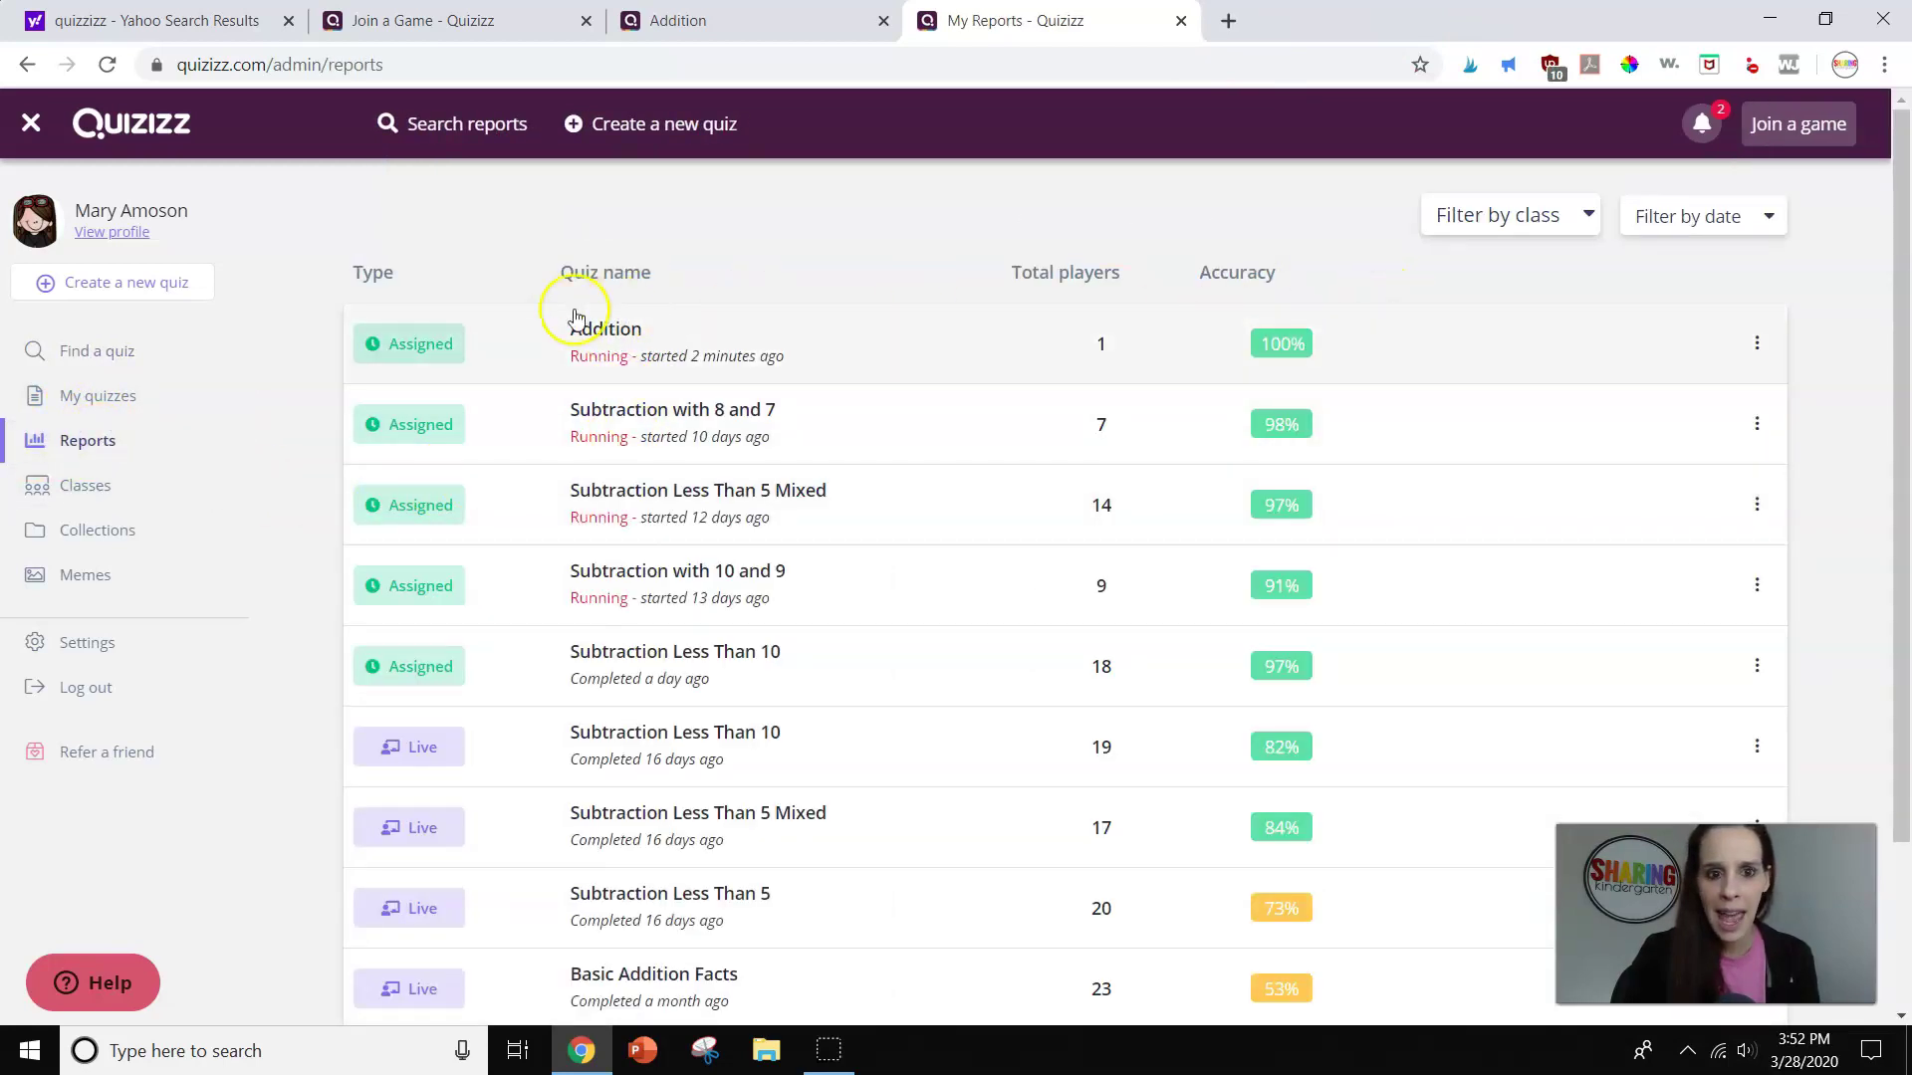
{"action": "left_click", "coordinate": [634, 336]}
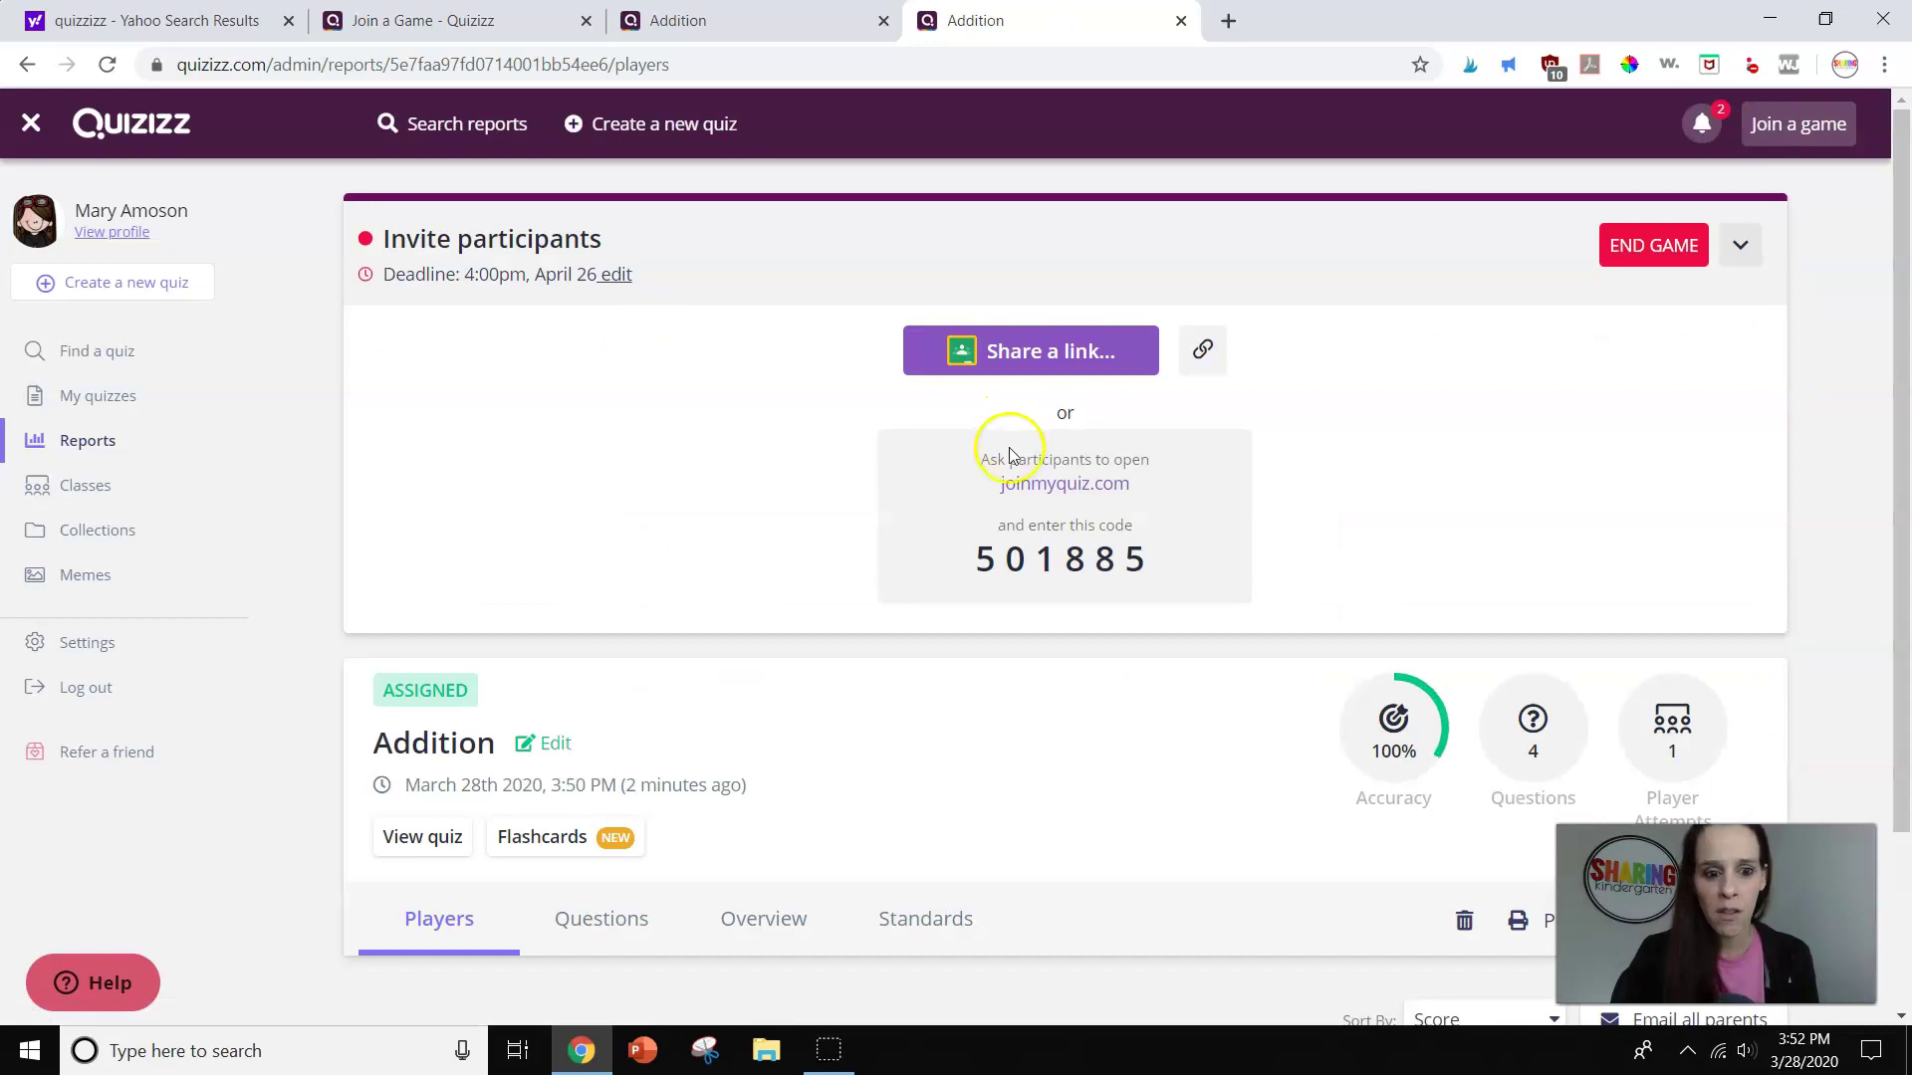
{"action": "scroll", "coordinate": [1011, 468], "scroll_direction": "down", "scroll_amount": 2}
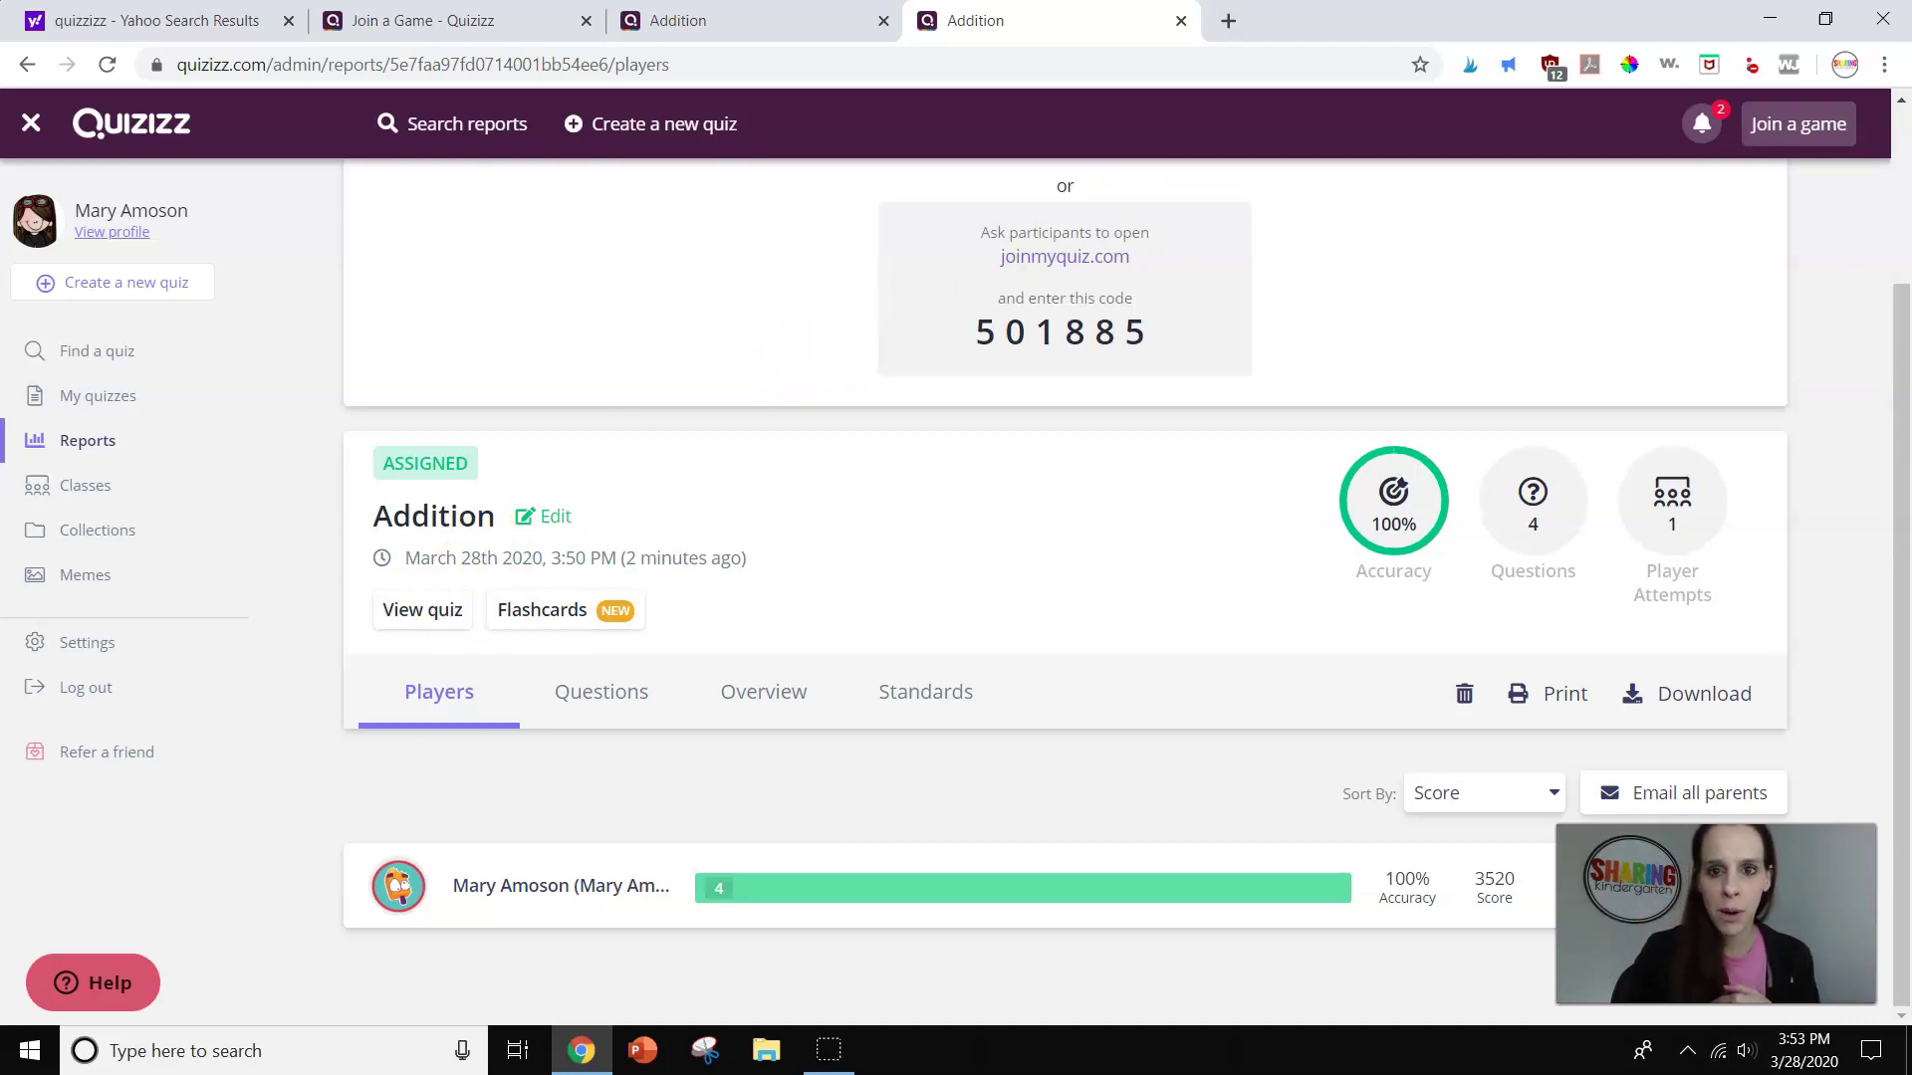
{"action": "left_click", "coordinate": [1181, 20]}
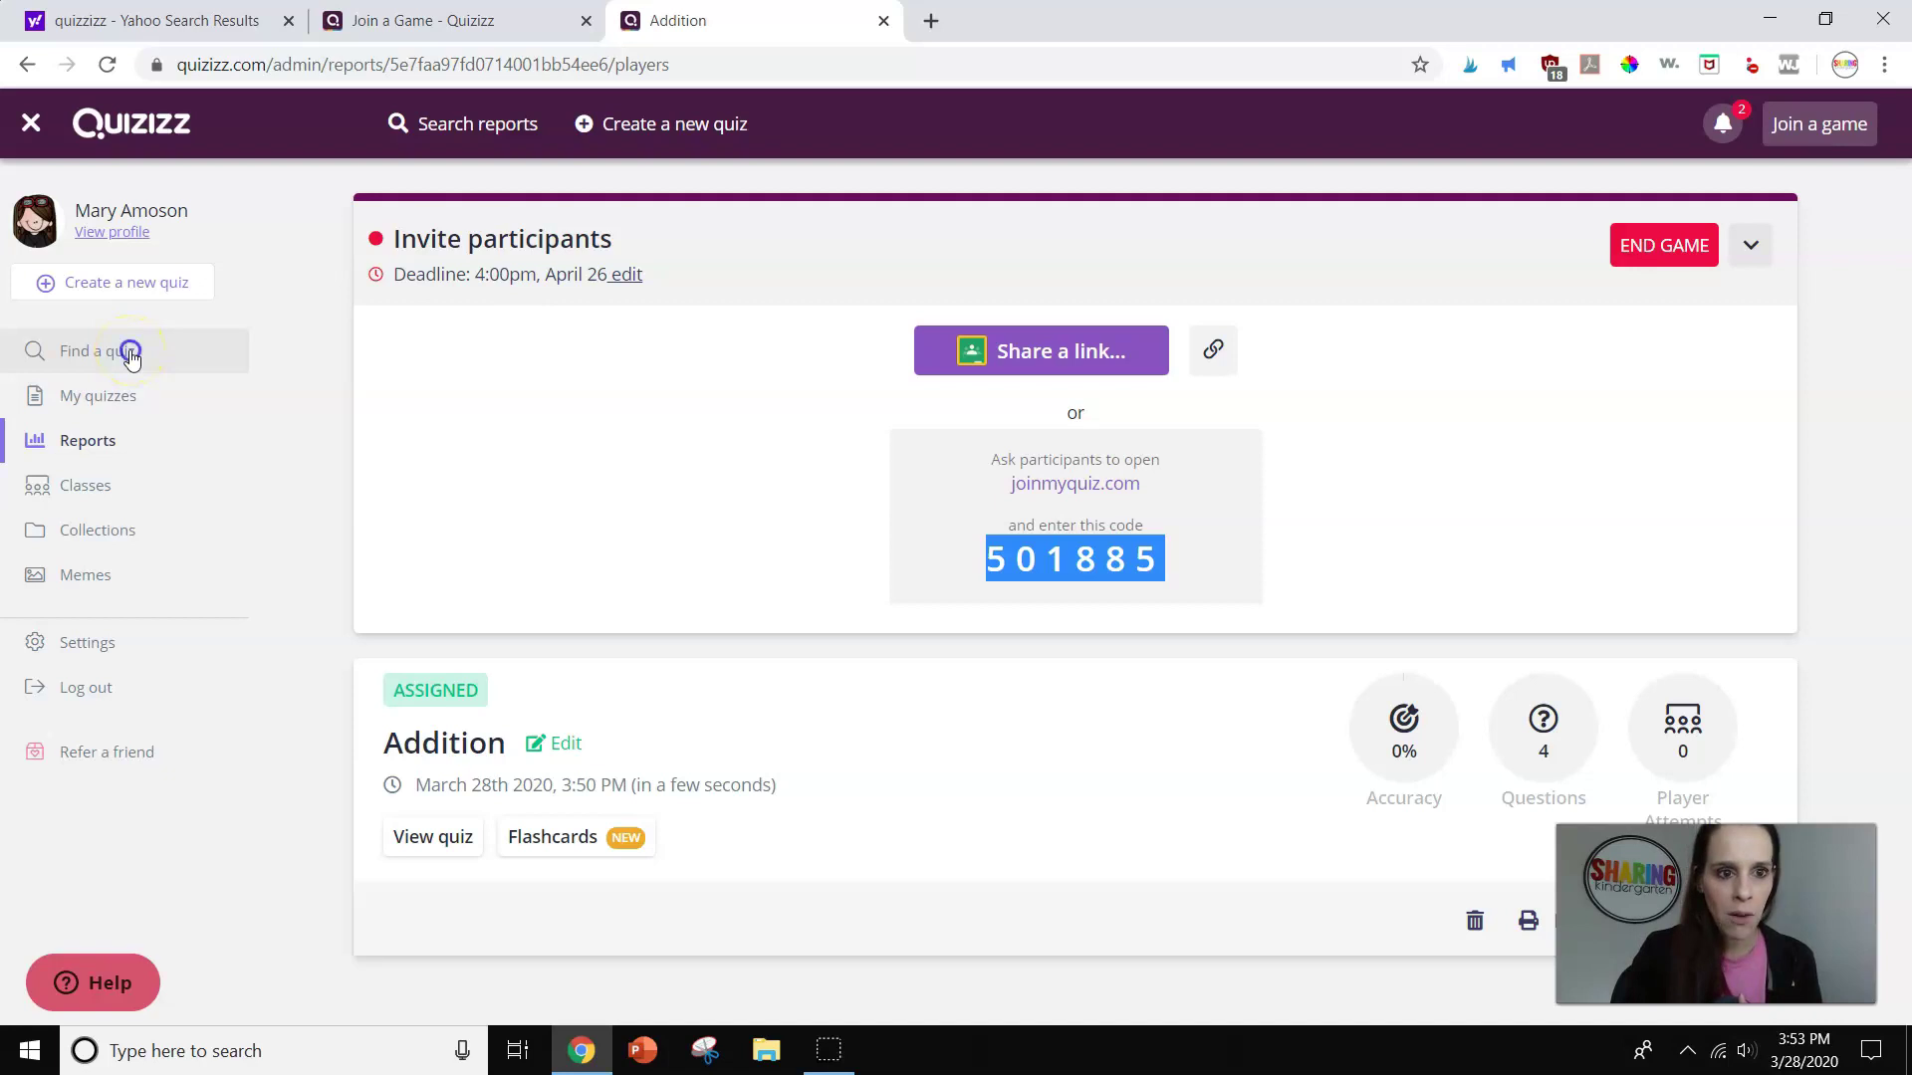
Search the Quizizz quiz library for 'rhyming'
{"action": "left_click", "coordinate": [131, 353]}
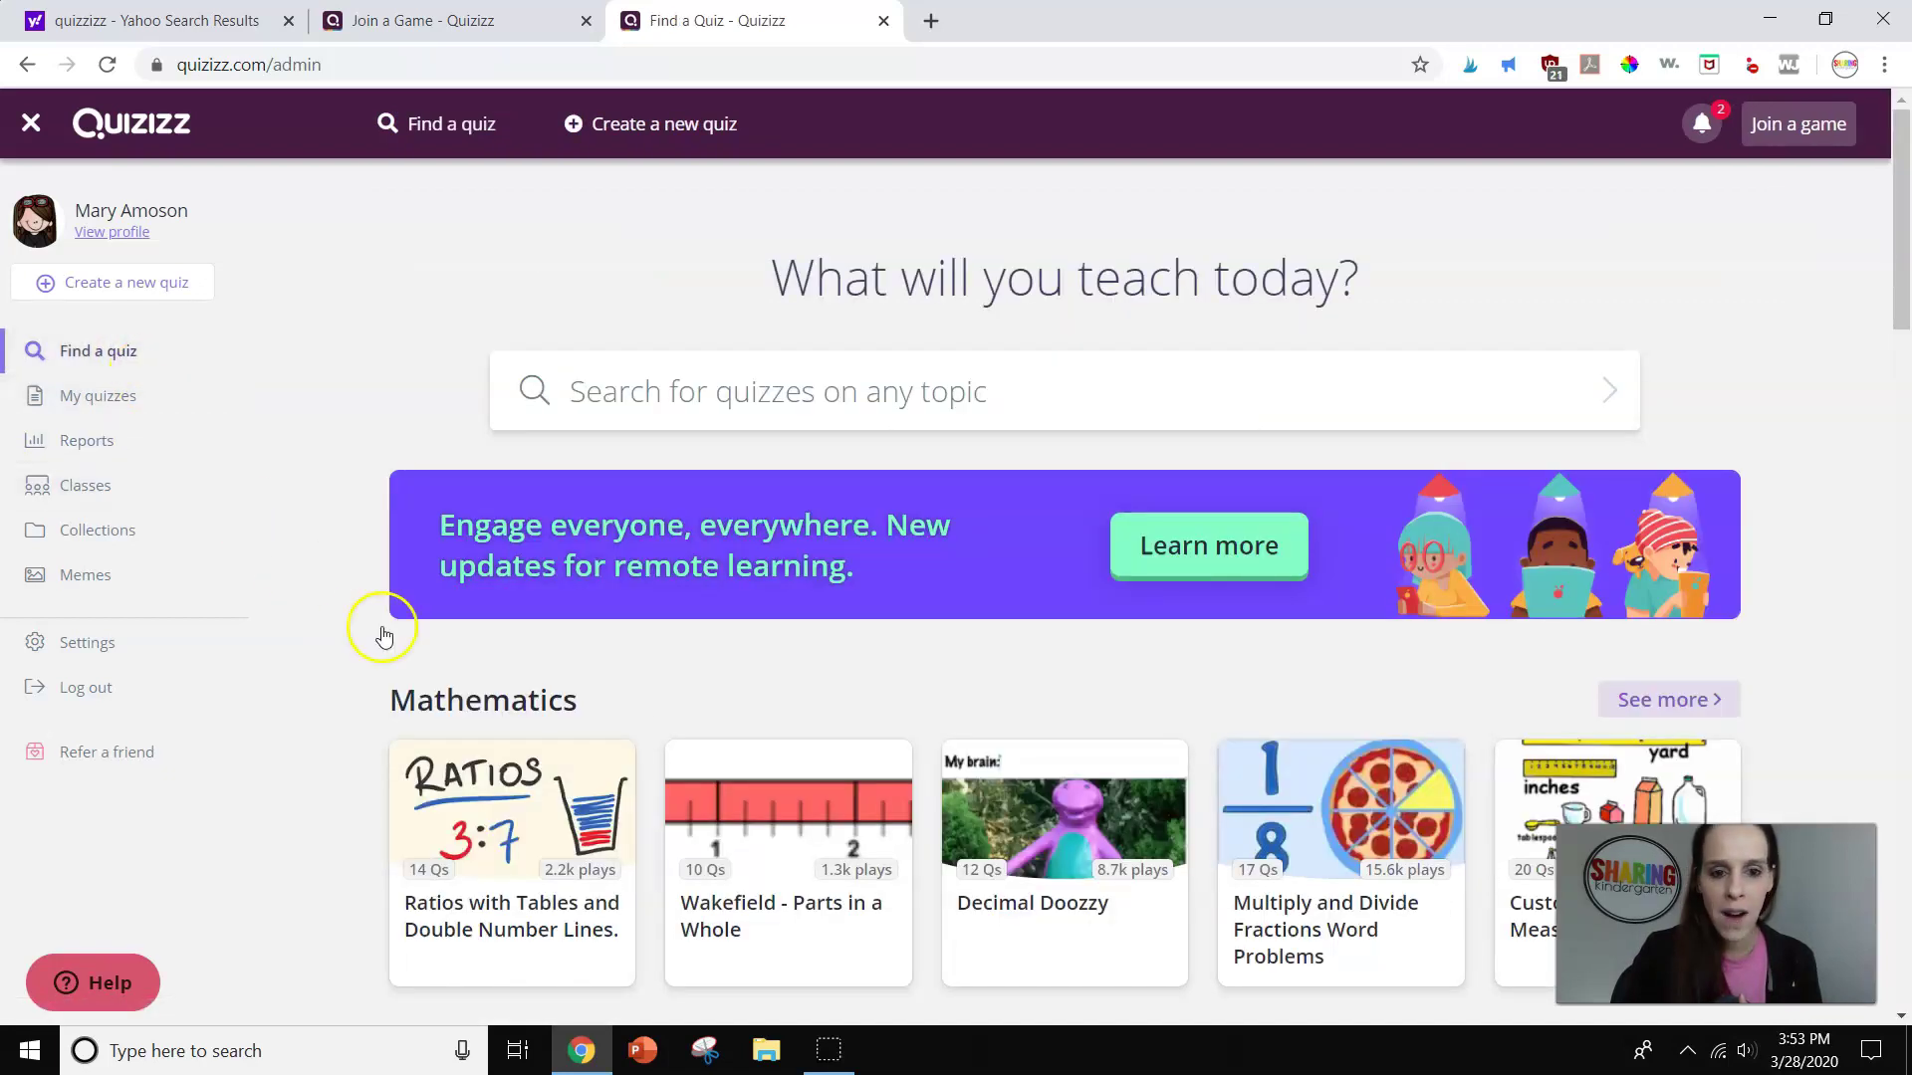
{"action": "left_click", "coordinate": [723, 416]}
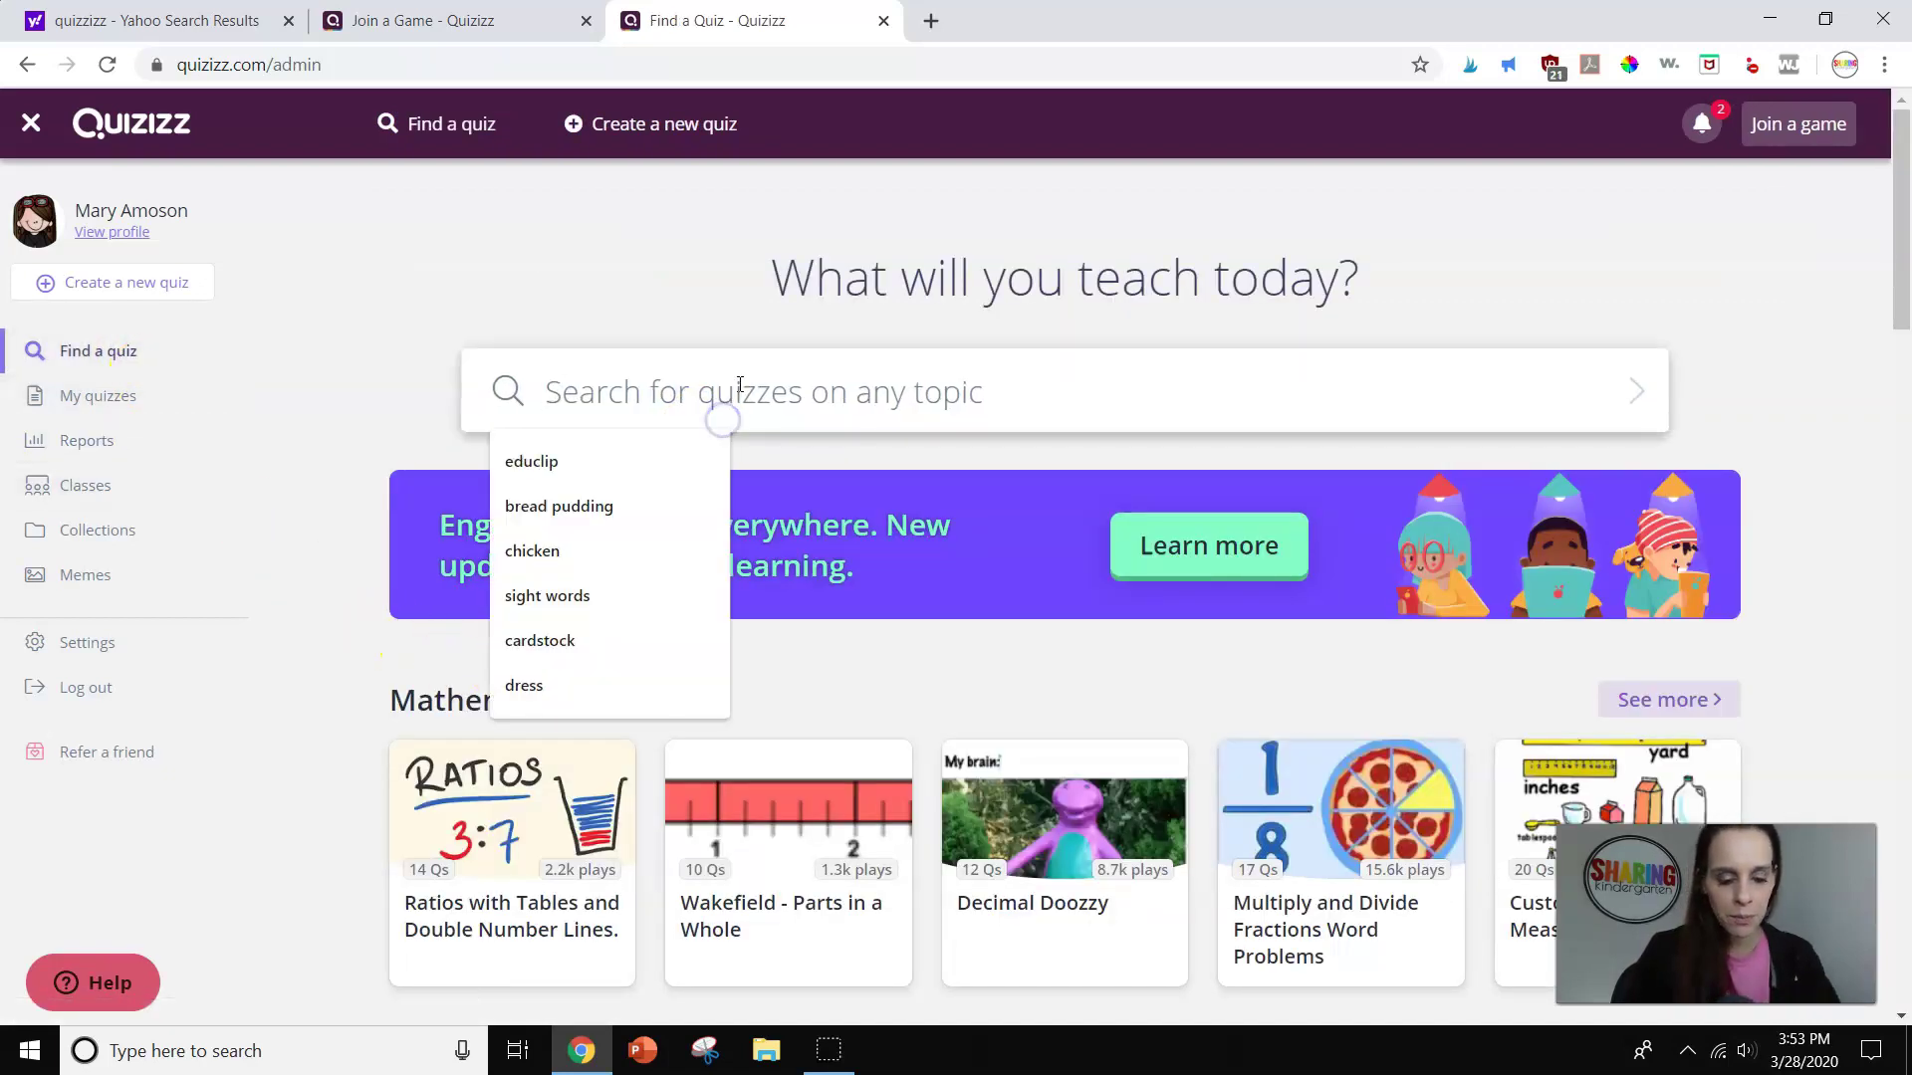
{"action": "type", "text": "rhyming"}
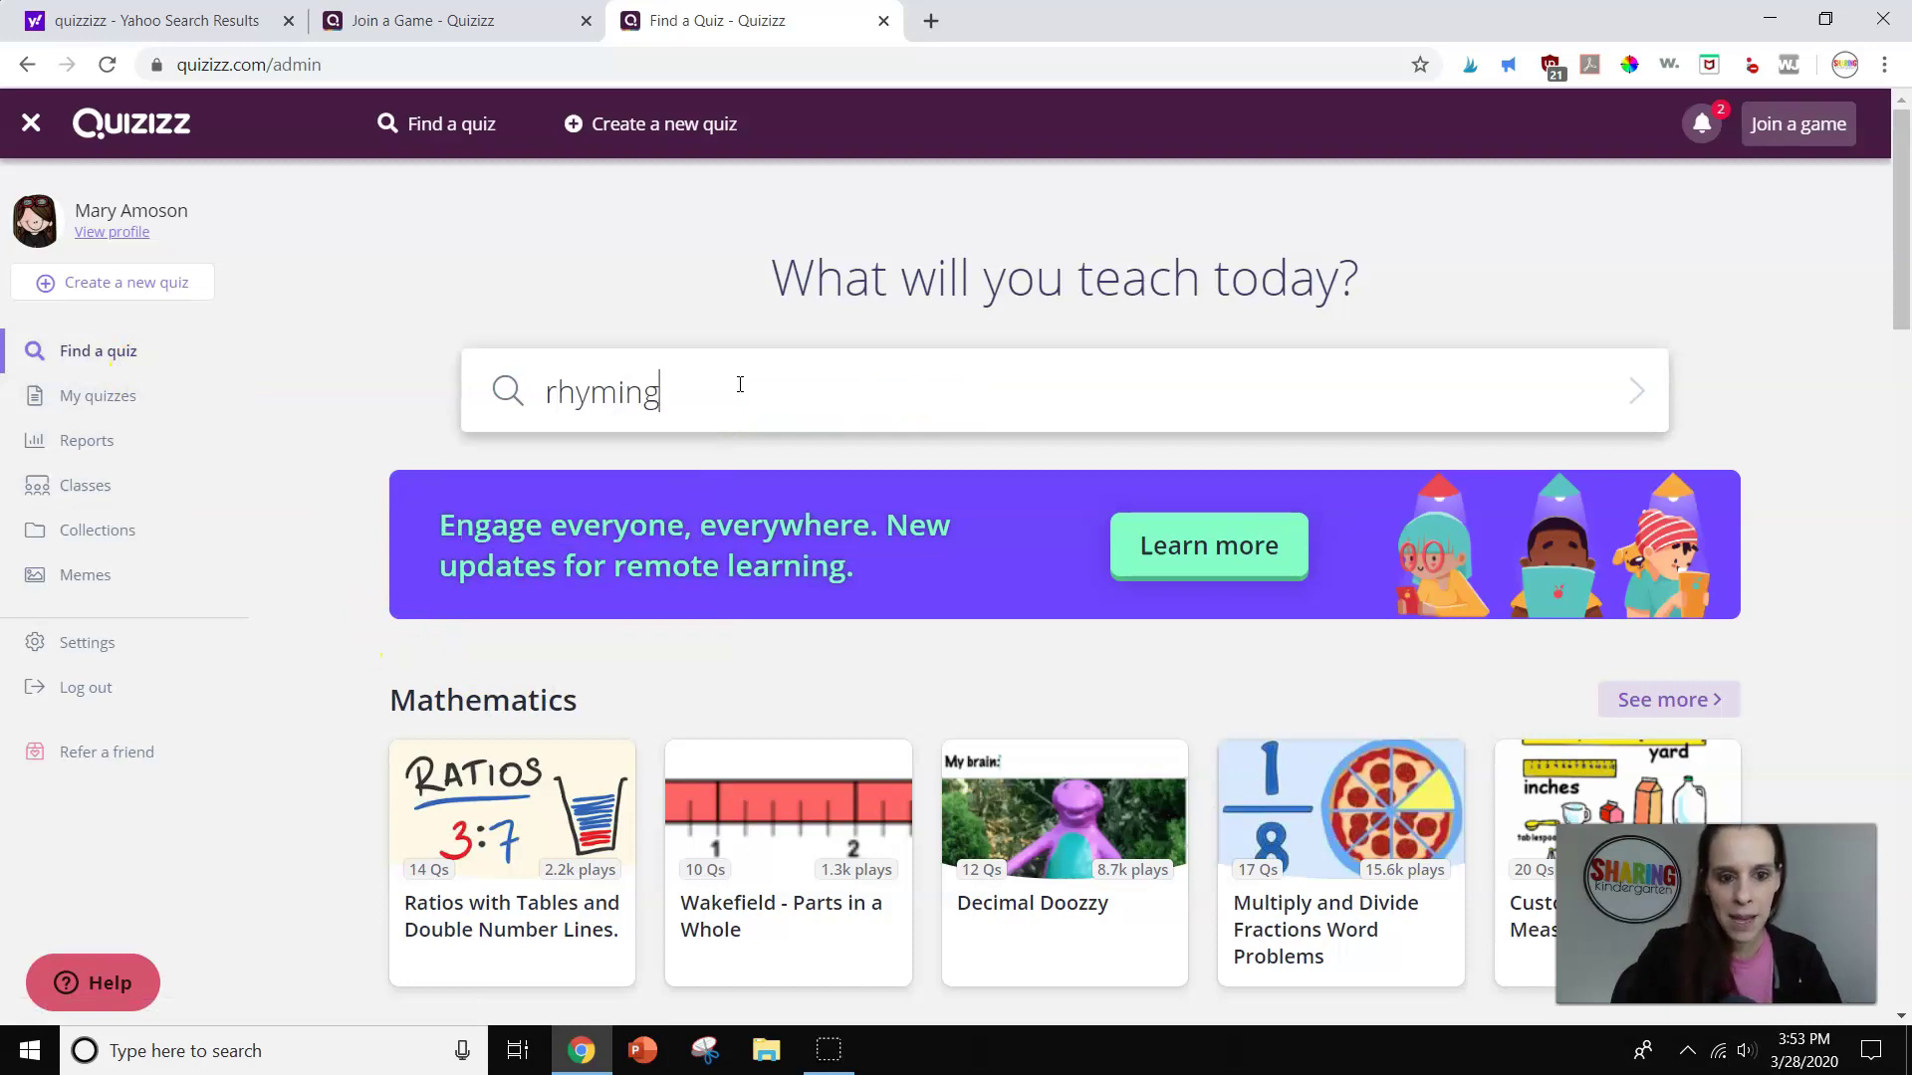
{"action": "key", "text": "Return"}
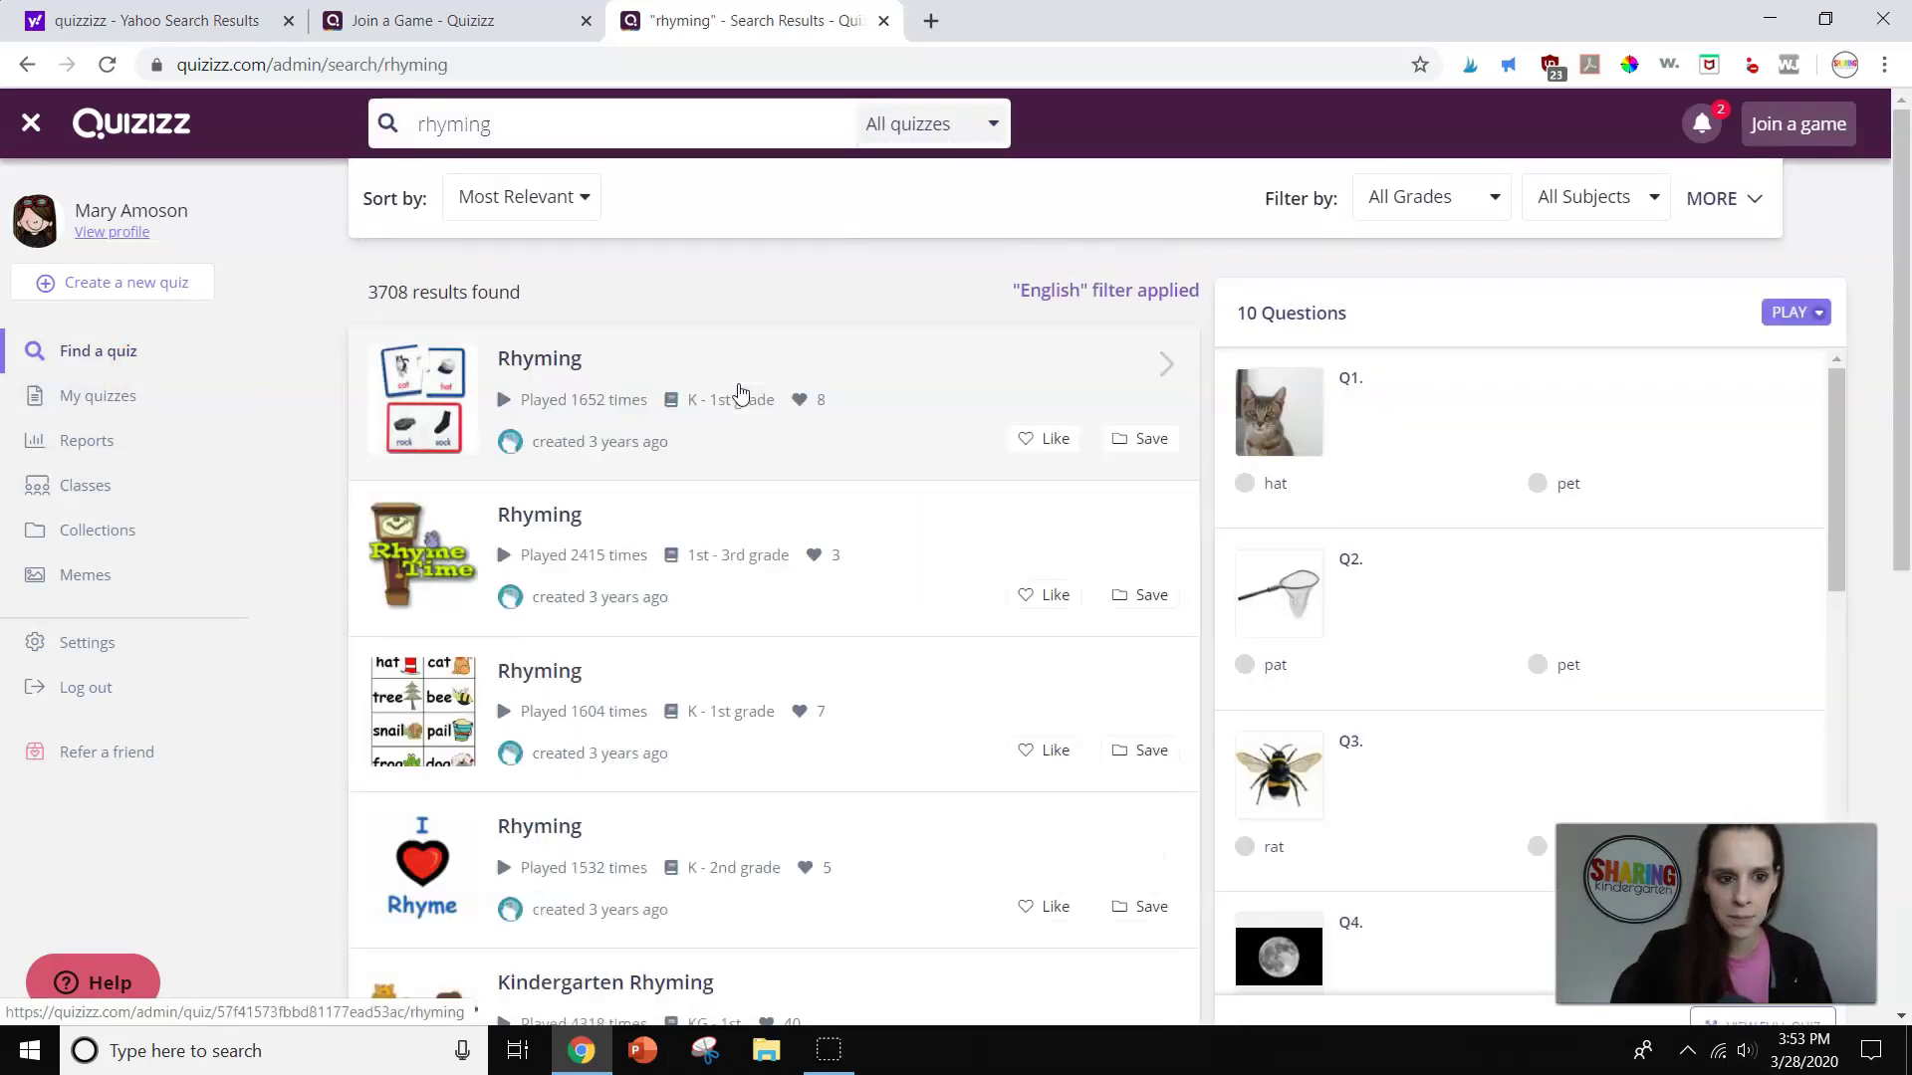
Preview the second Rhyming result's questions and look through the 3708 search results
{"action": "left_click", "coordinate": [823, 574]}
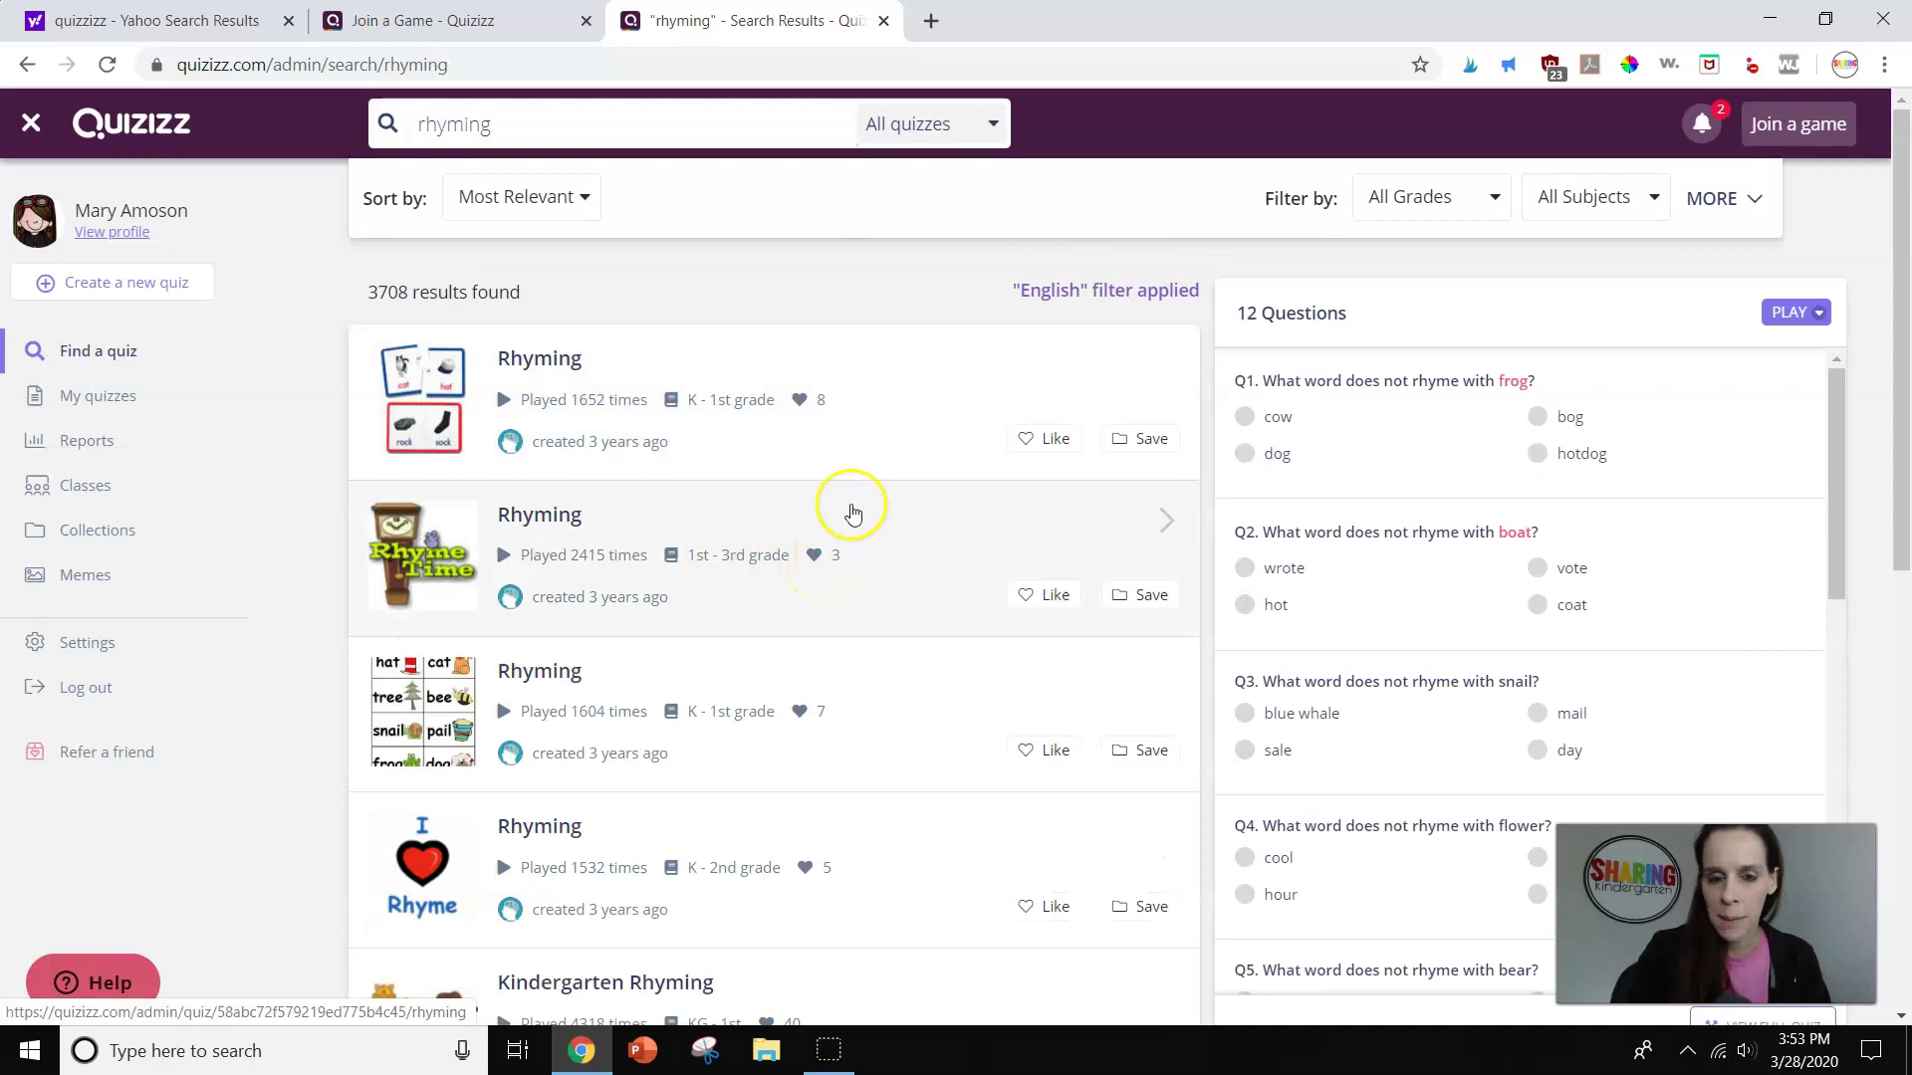
{"action": "scroll", "coordinate": [822, 572], "scroll_direction": "down", "scroll_amount": 6}
{"action": "scroll", "coordinate": [822, 557], "scroll_direction": "down", "scroll_amount": 6}
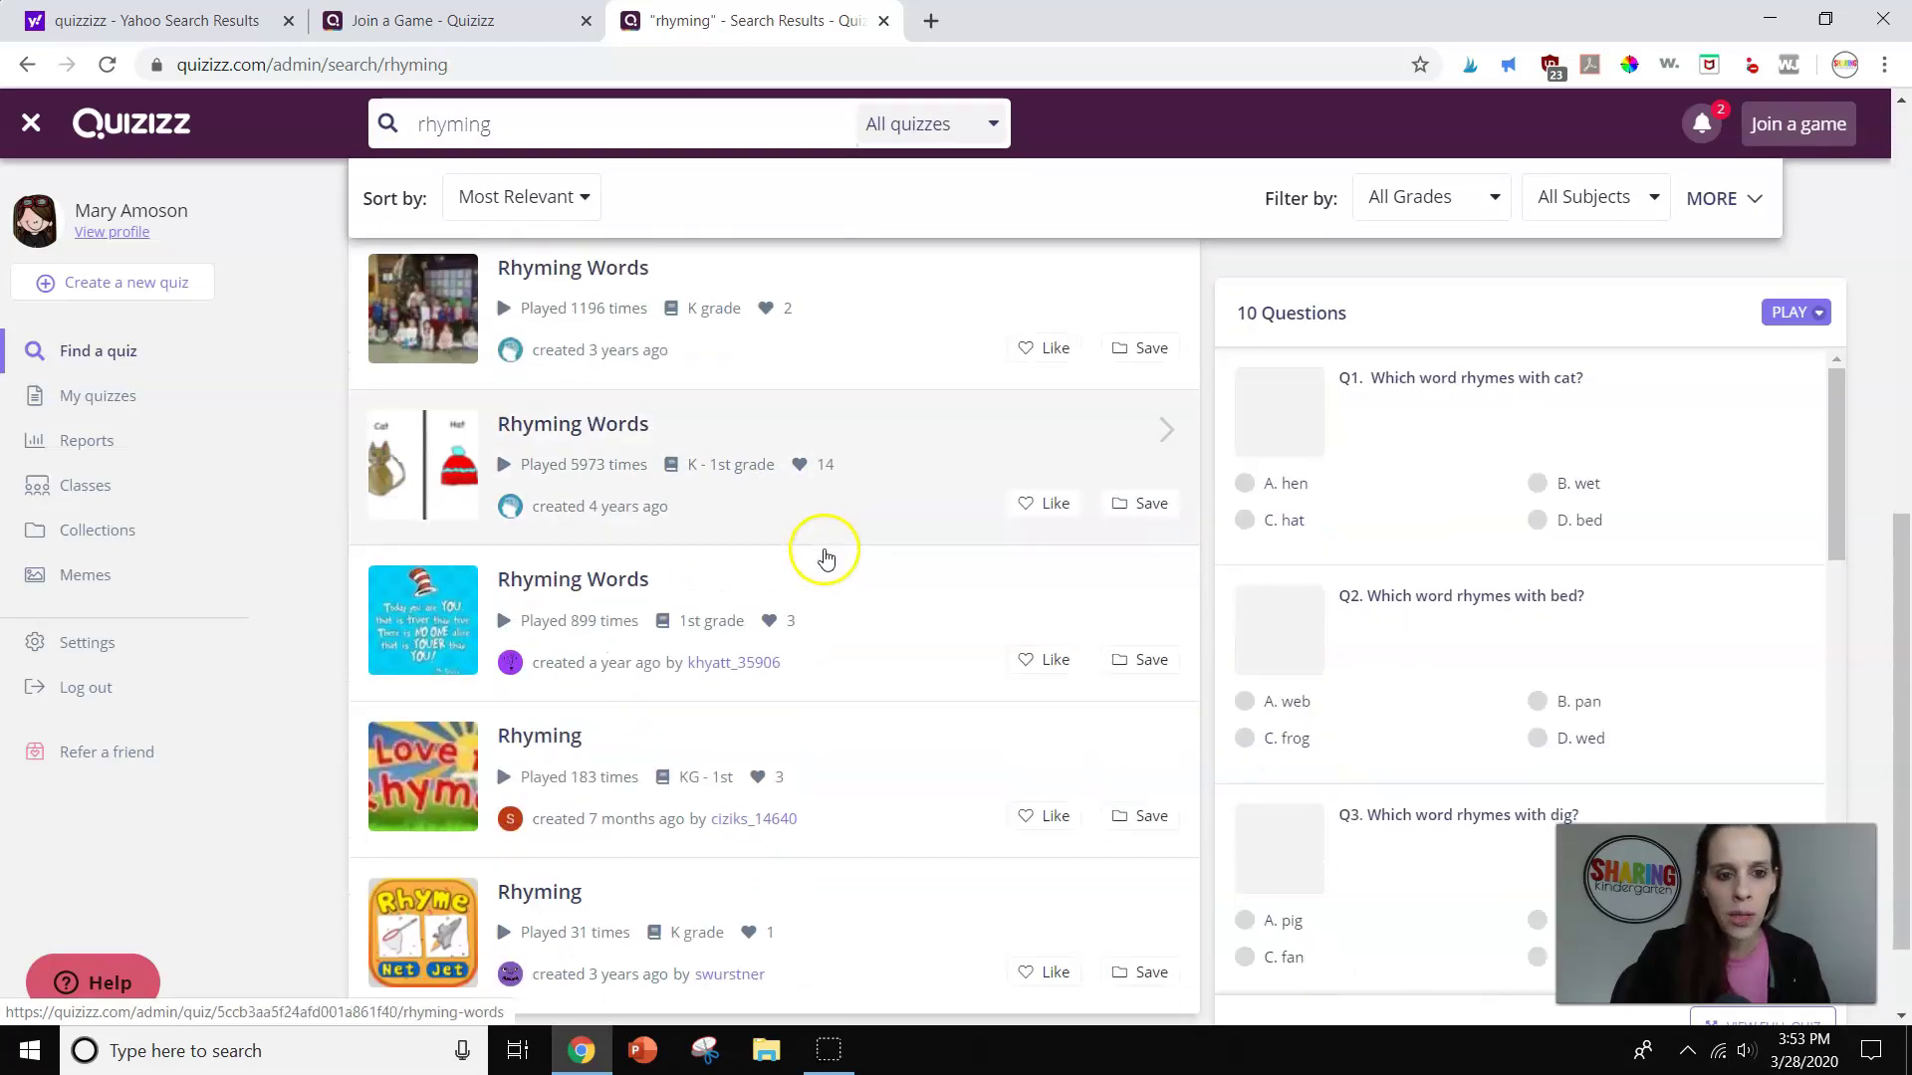
{"action": "scroll", "coordinate": [823, 583], "scroll_direction": "down", "scroll_amount": 2}
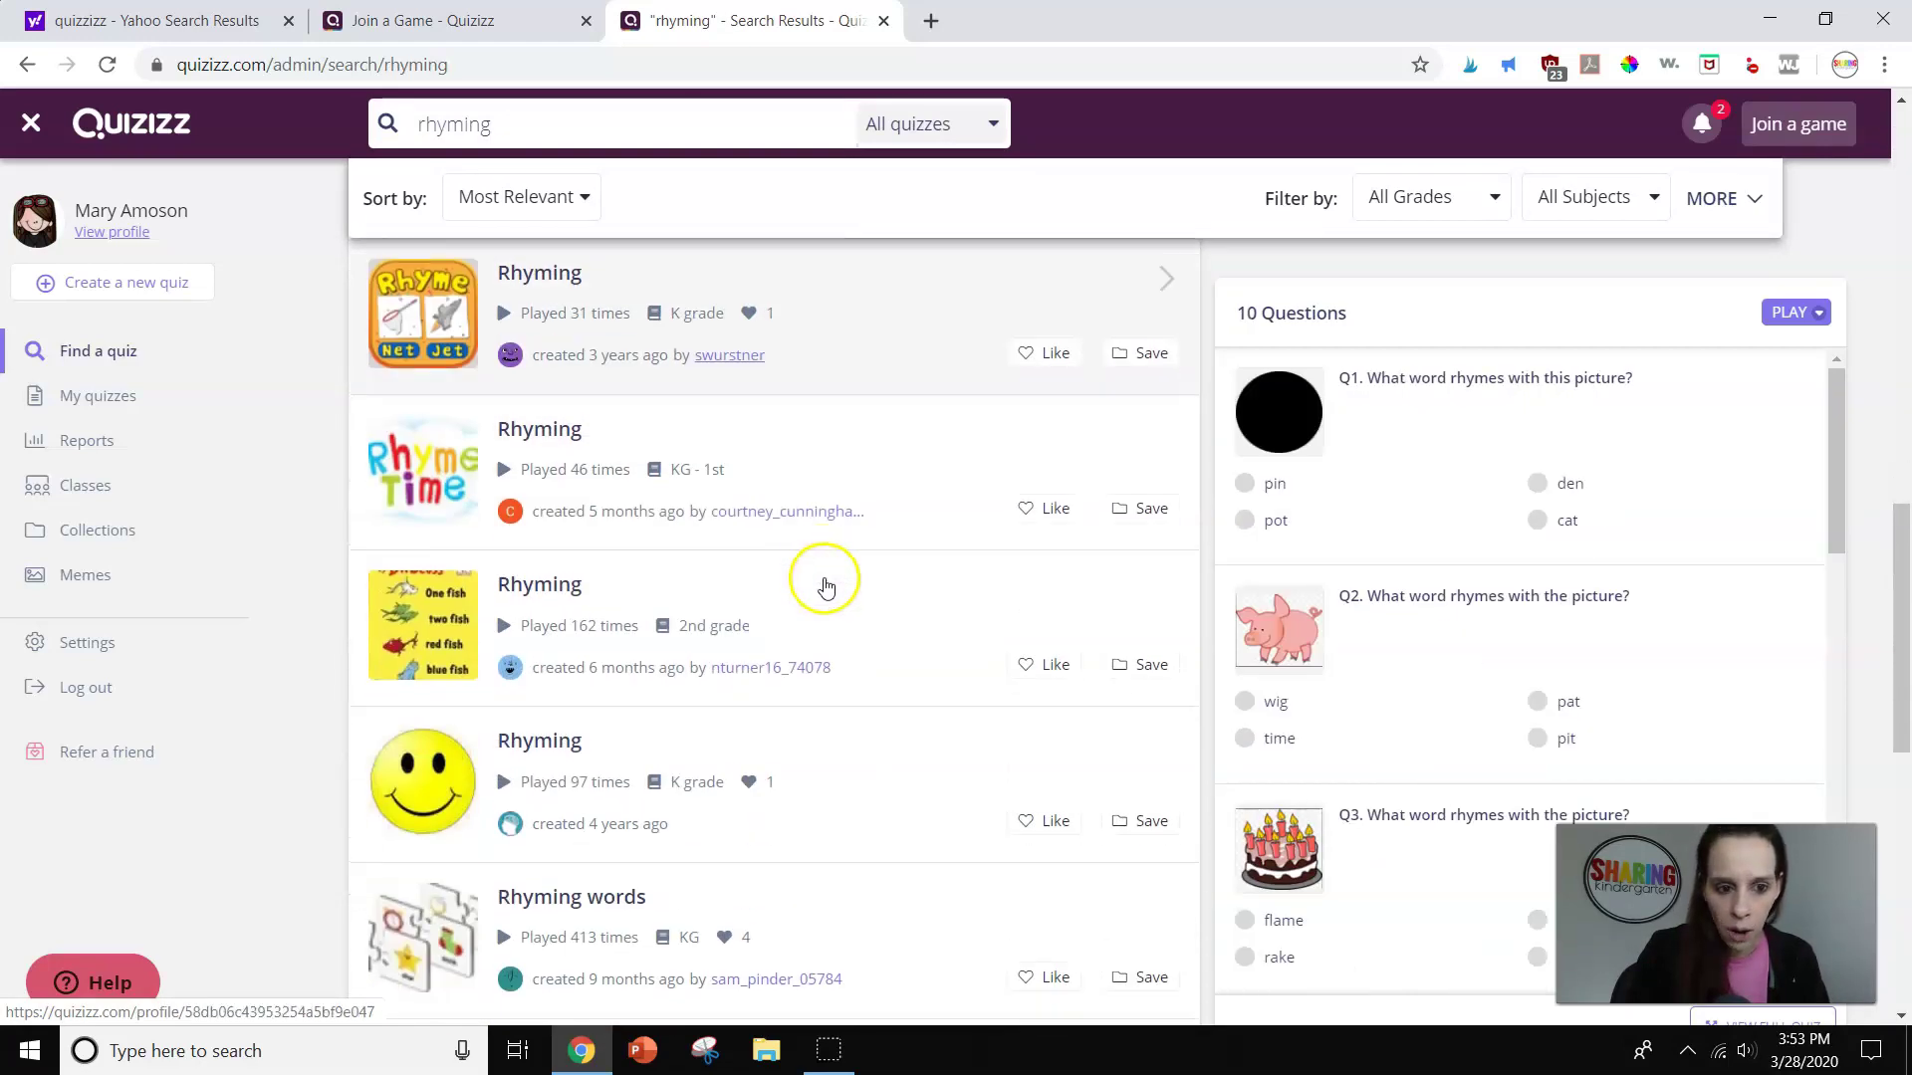
{"action": "scroll", "coordinate": [837, 577], "scroll_direction": "up", "scroll_amount": 14}
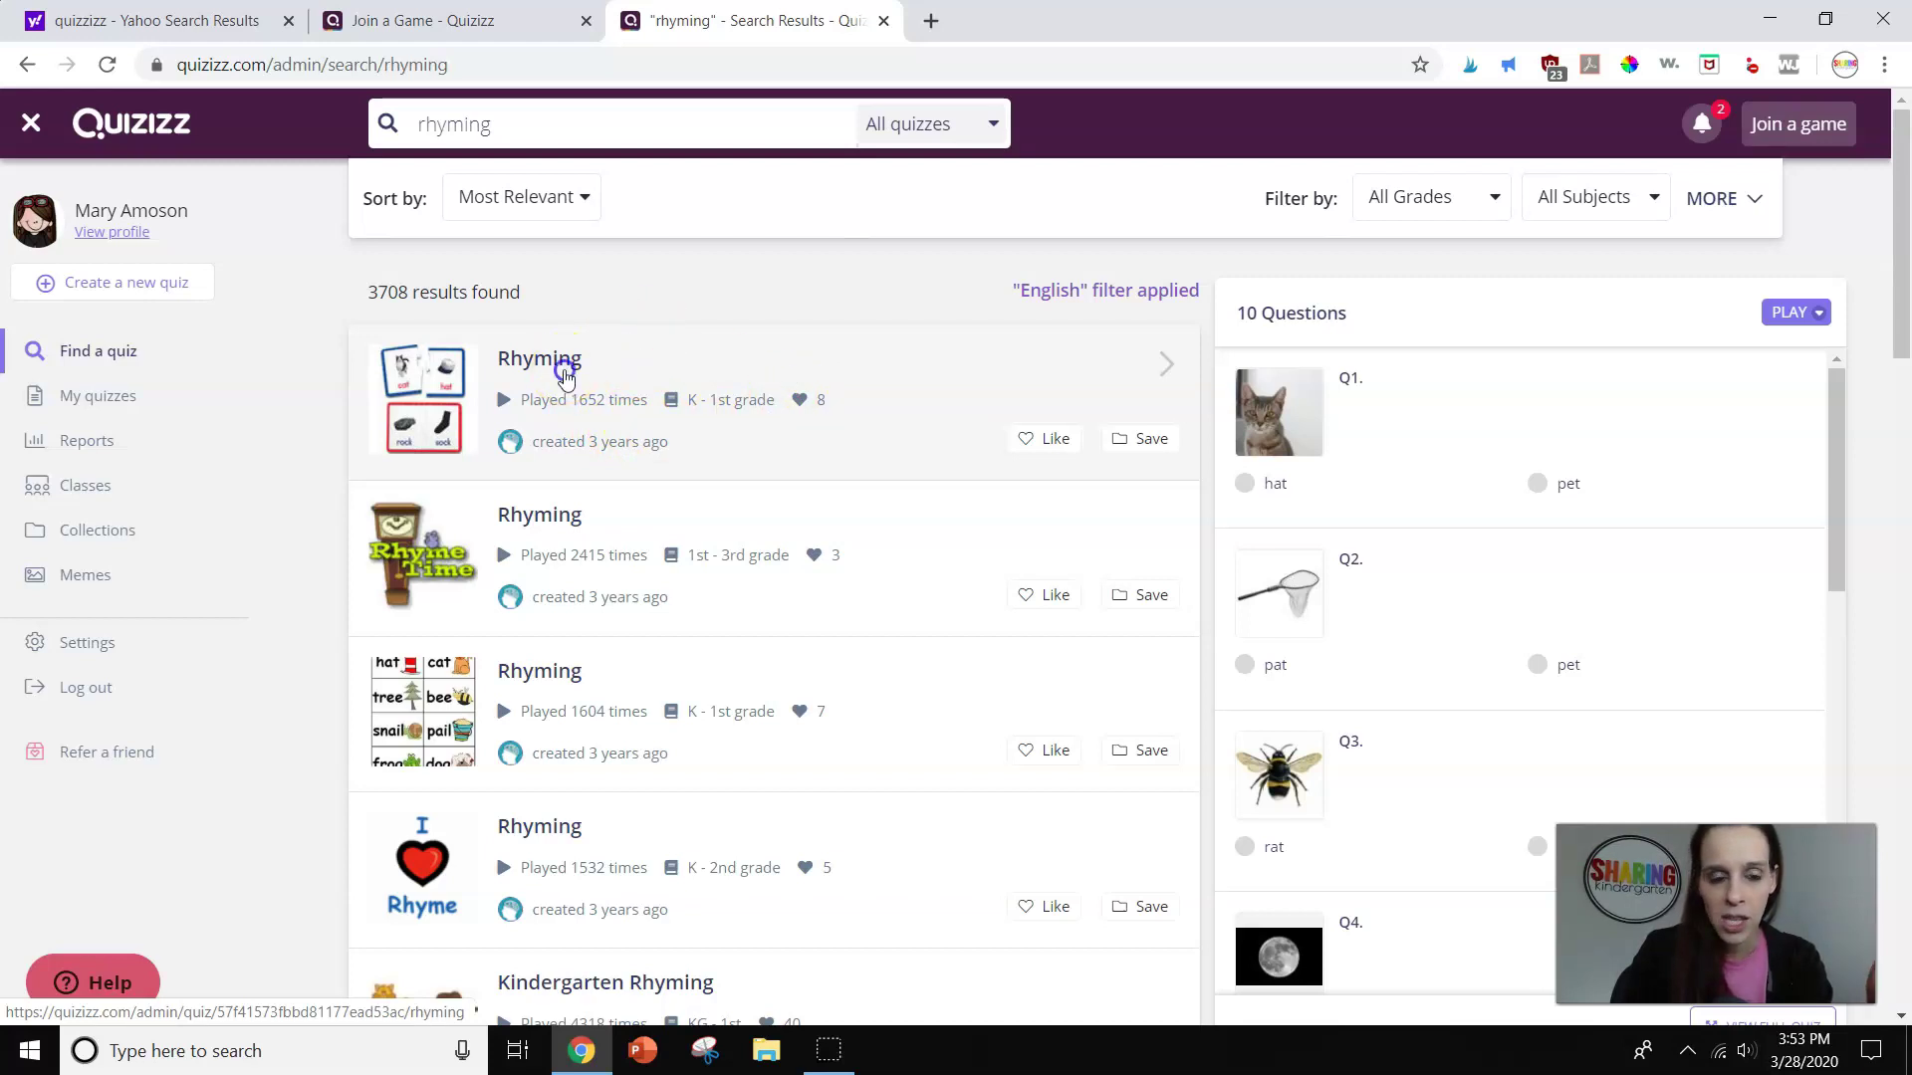
Review the K - 1st grade Rhyming quiz's ten questions and like it, raising likes to 9
{"action": "left_click", "coordinate": [559, 364]}
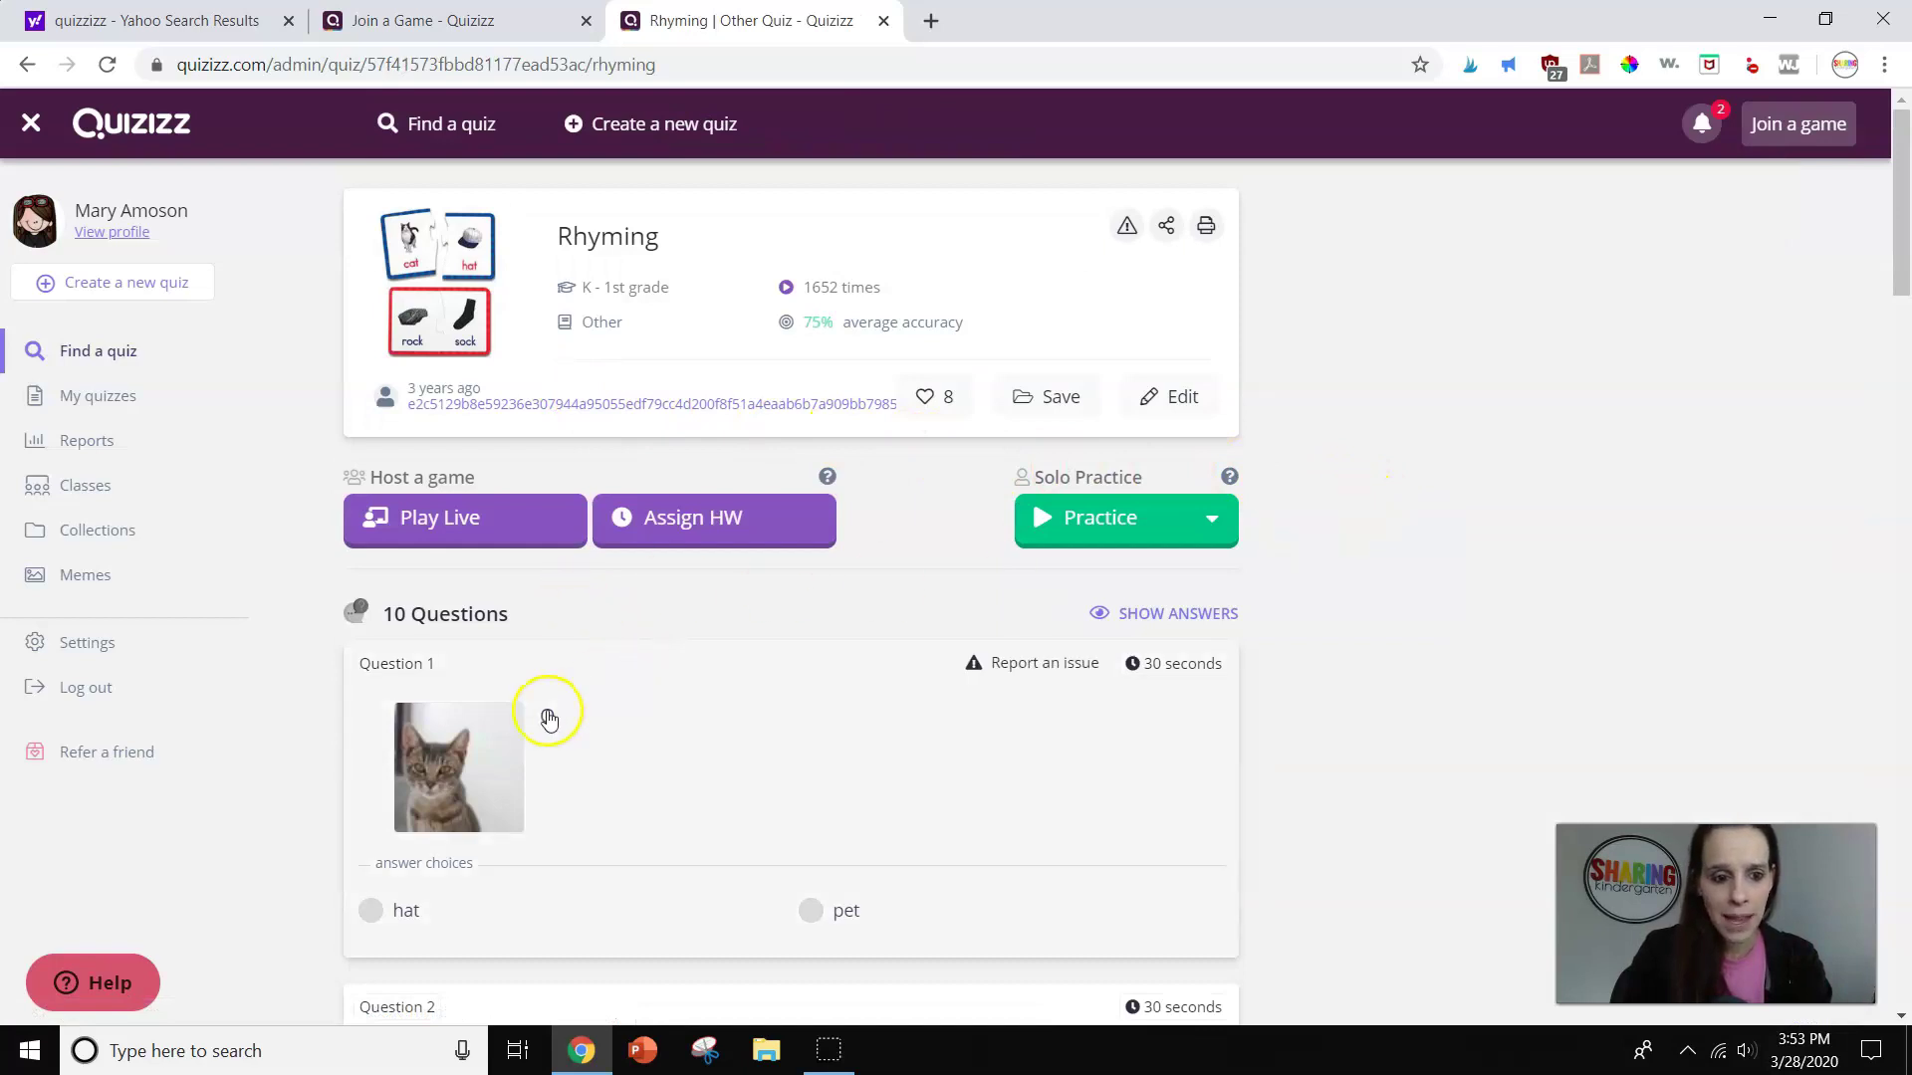
{"action": "scroll", "coordinate": [527, 569], "scroll_direction": "down", "scroll_amount": 3}
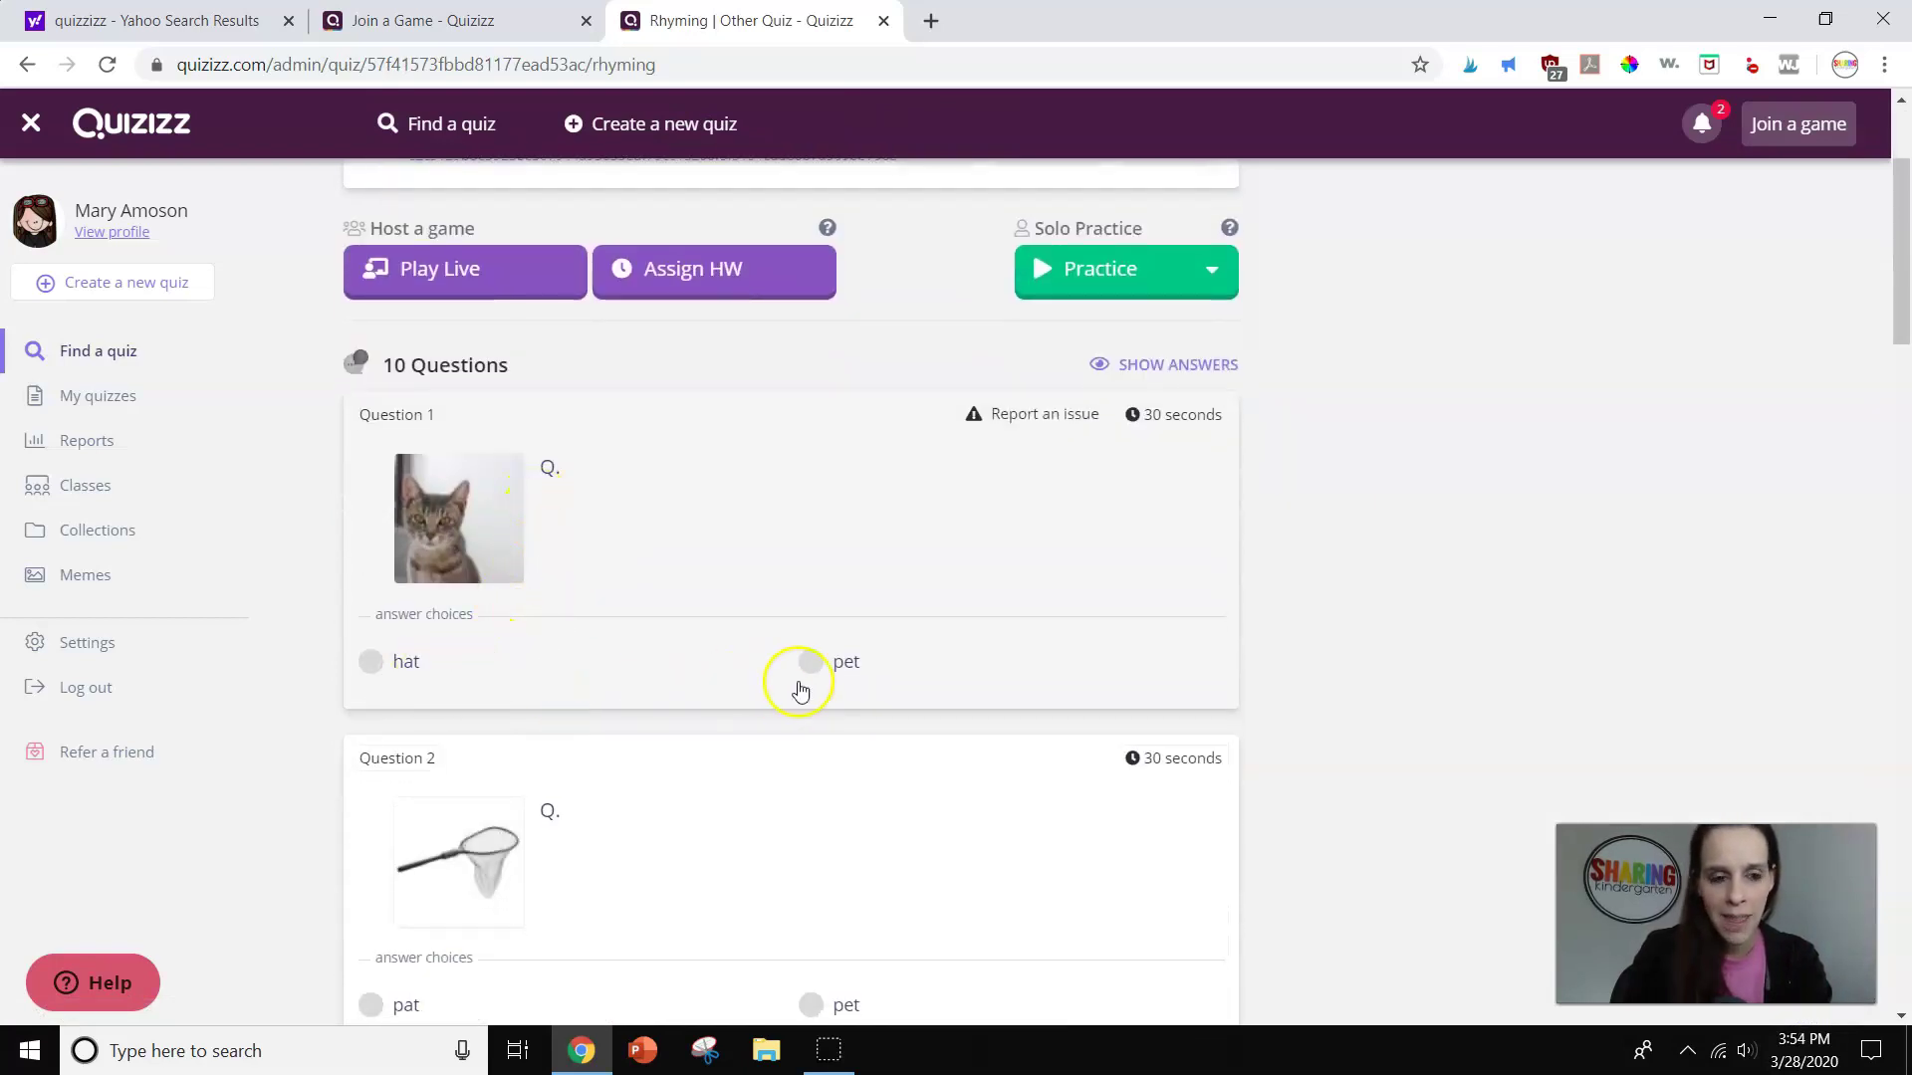
{"action": "scroll", "coordinate": [710, 619], "scroll_direction": "down", "scroll_amount": 20}
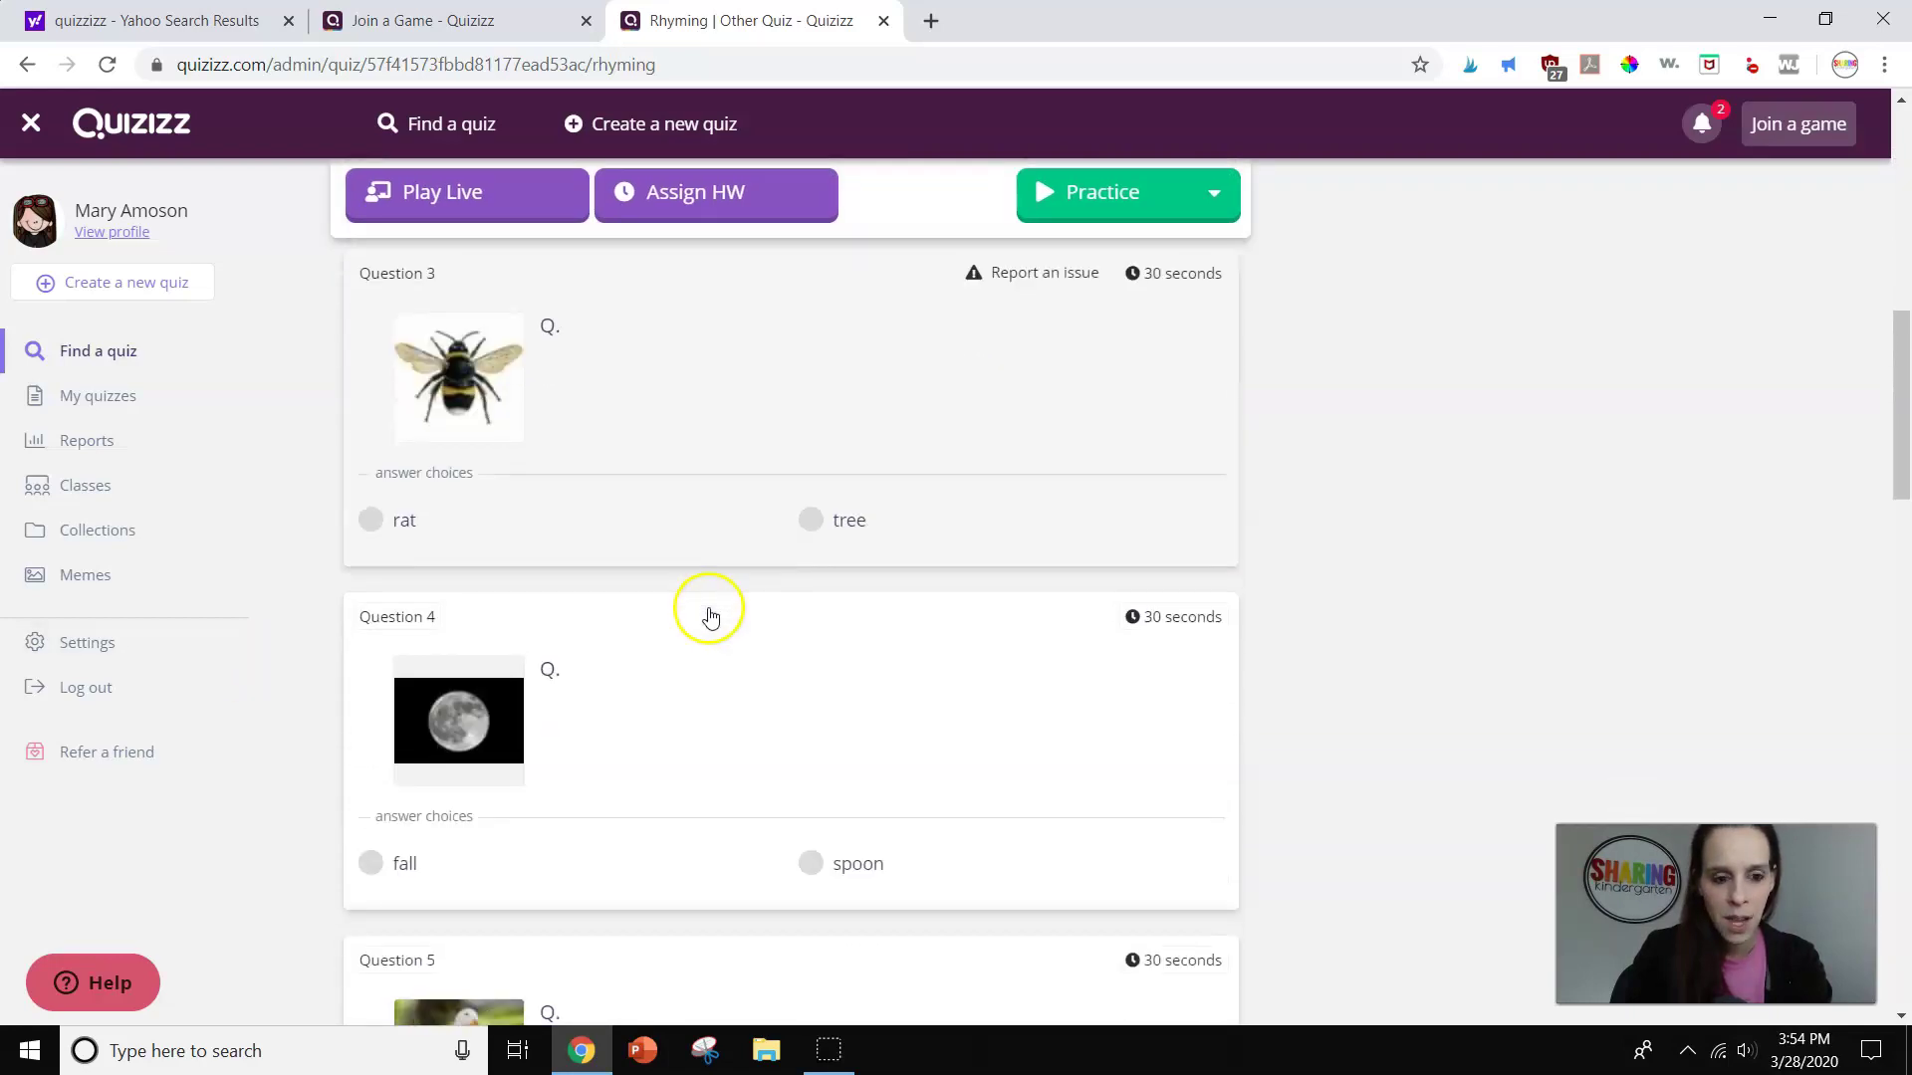
{"action": "scroll", "coordinate": [737, 597], "scroll_direction": "up", "scroll_amount": 15}
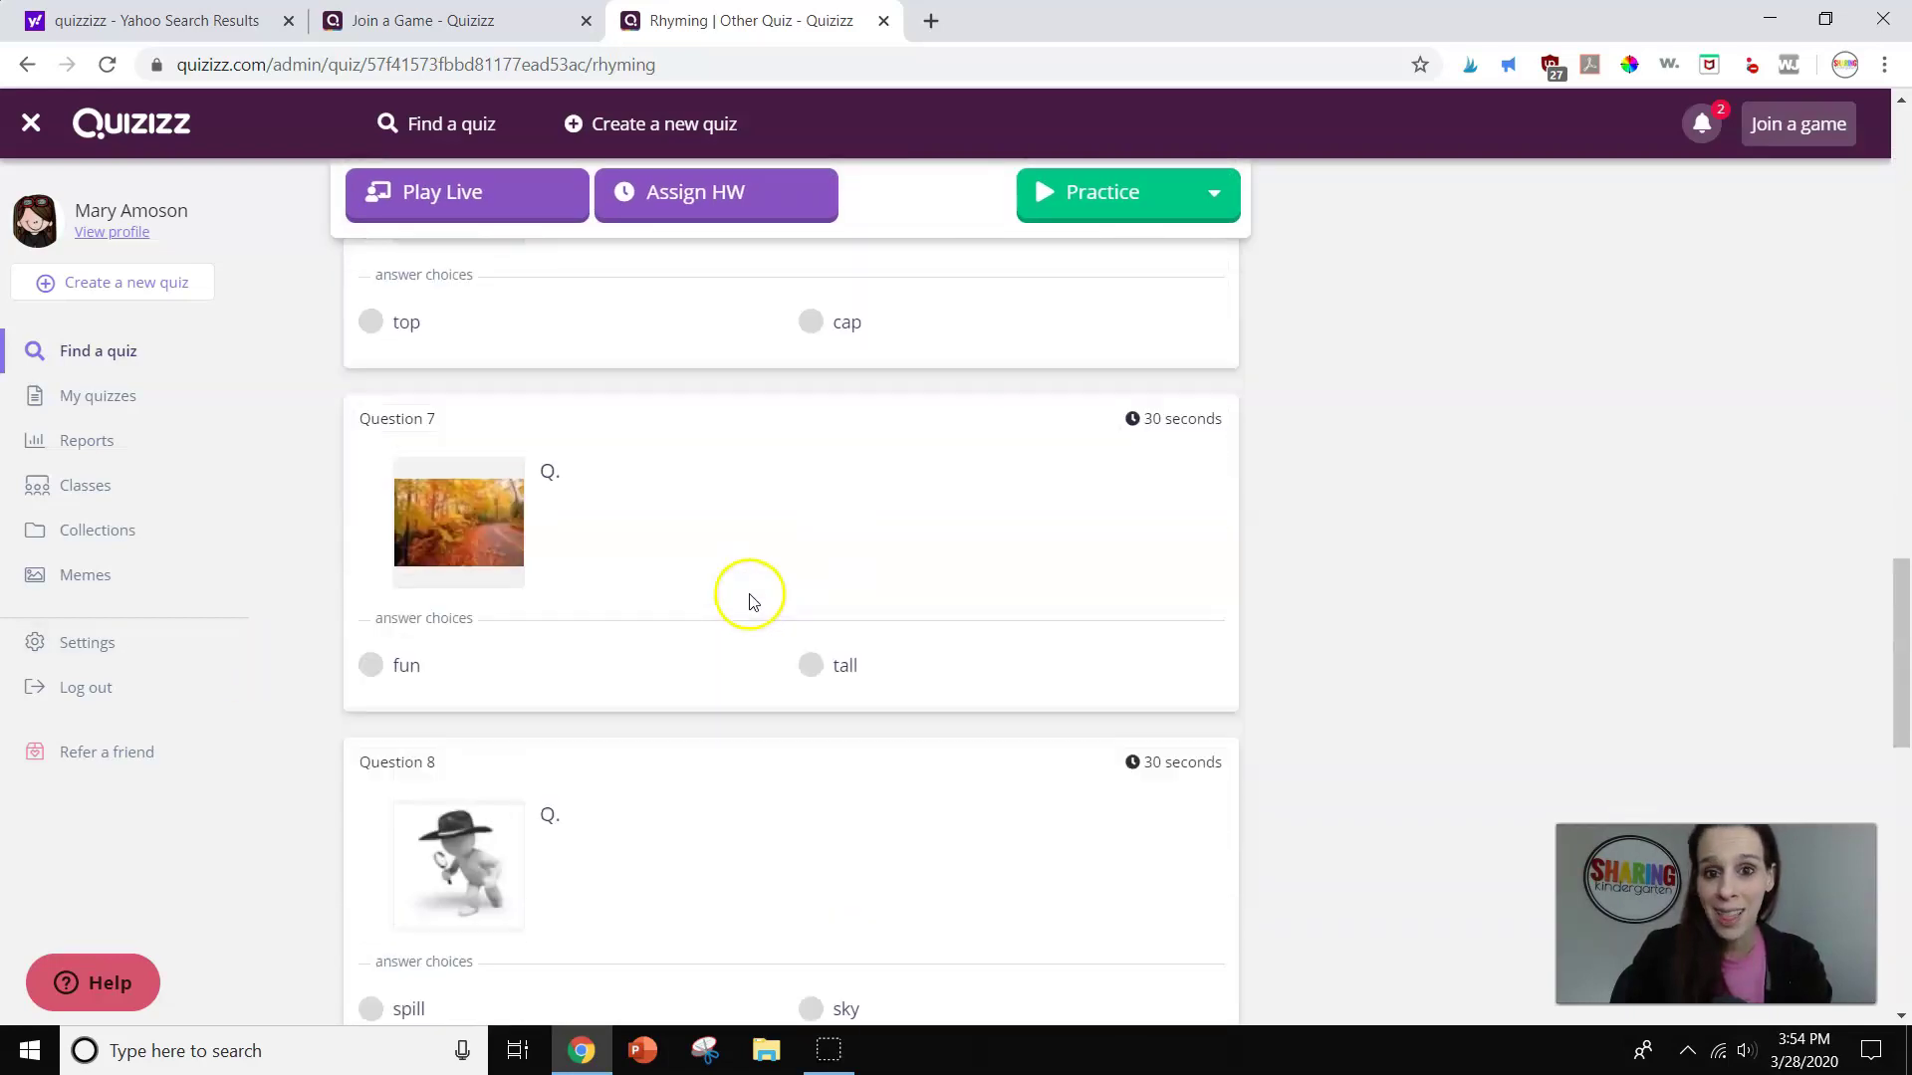
{"action": "scroll", "coordinate": [797, 575], "scroll_direction": "up", "scroll_amount": 10}
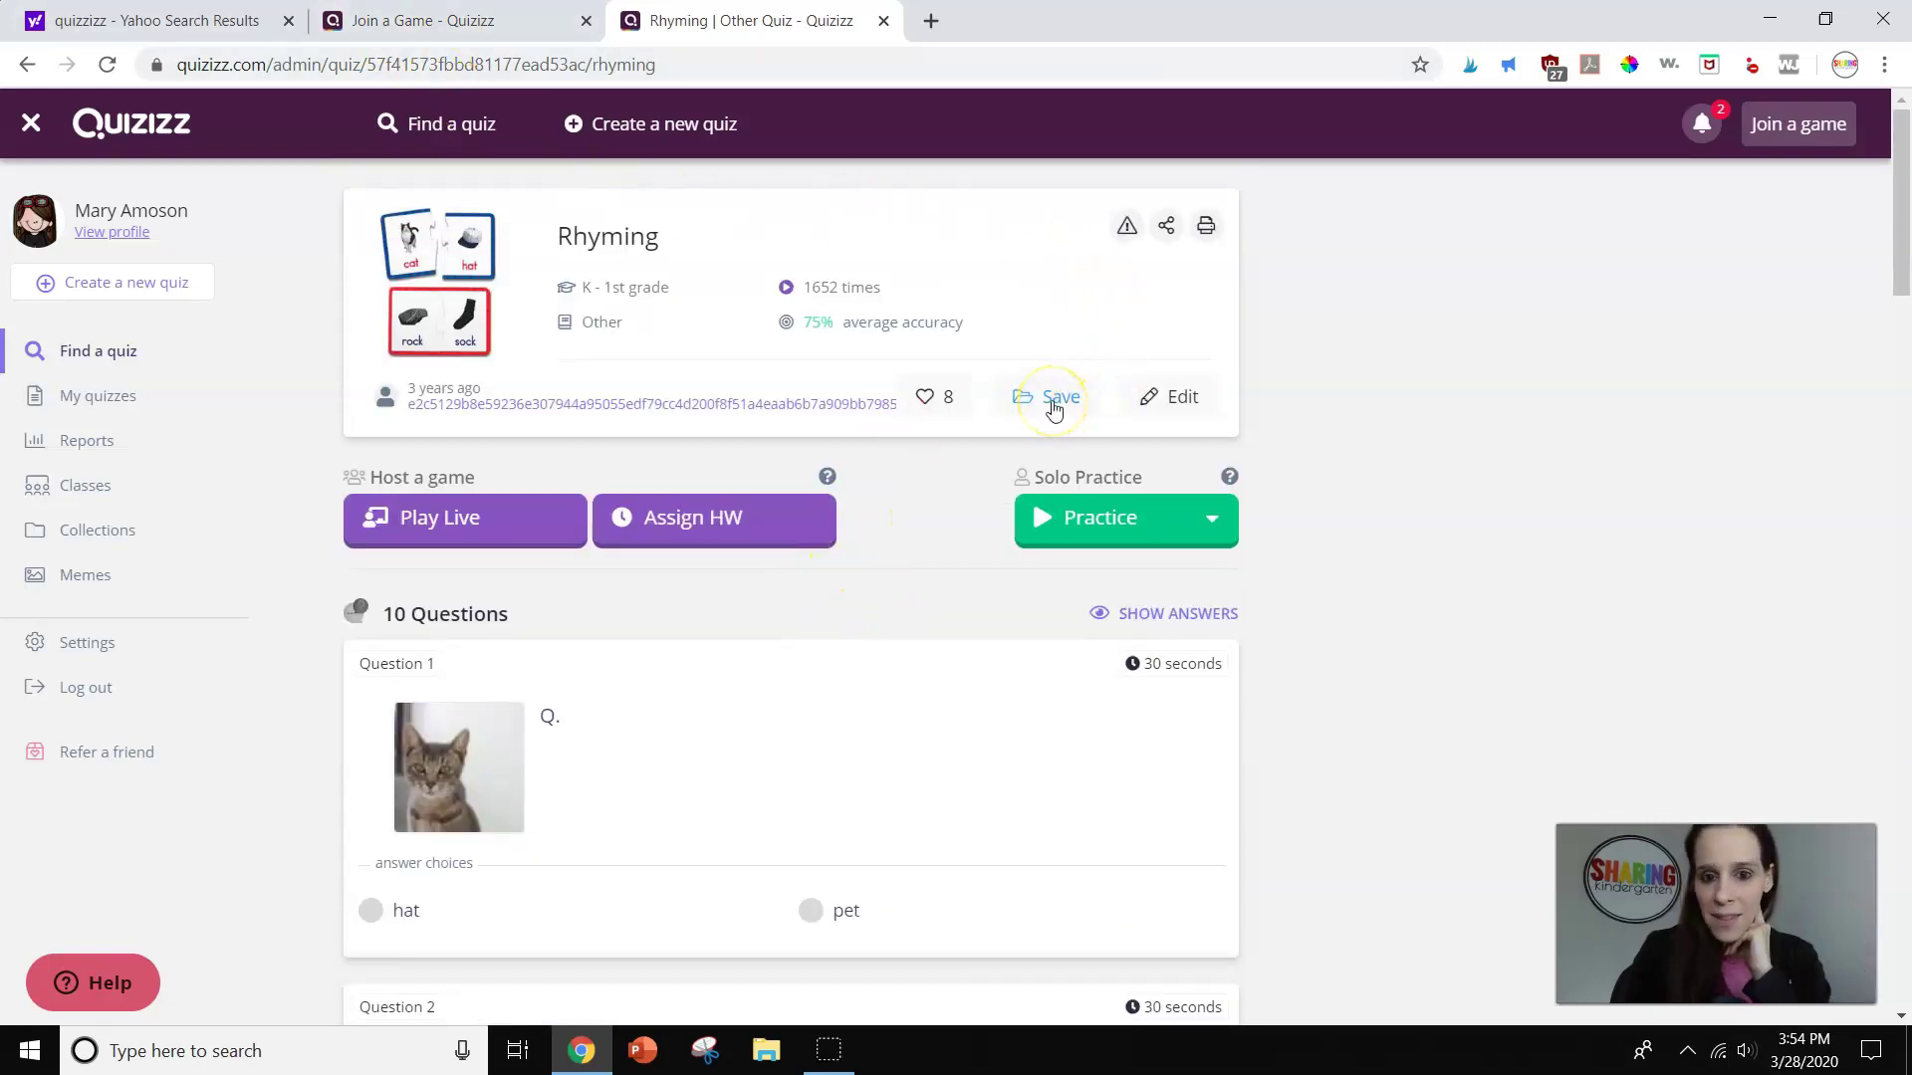
{"action": "left_click", "coordinate": [923, 398]}
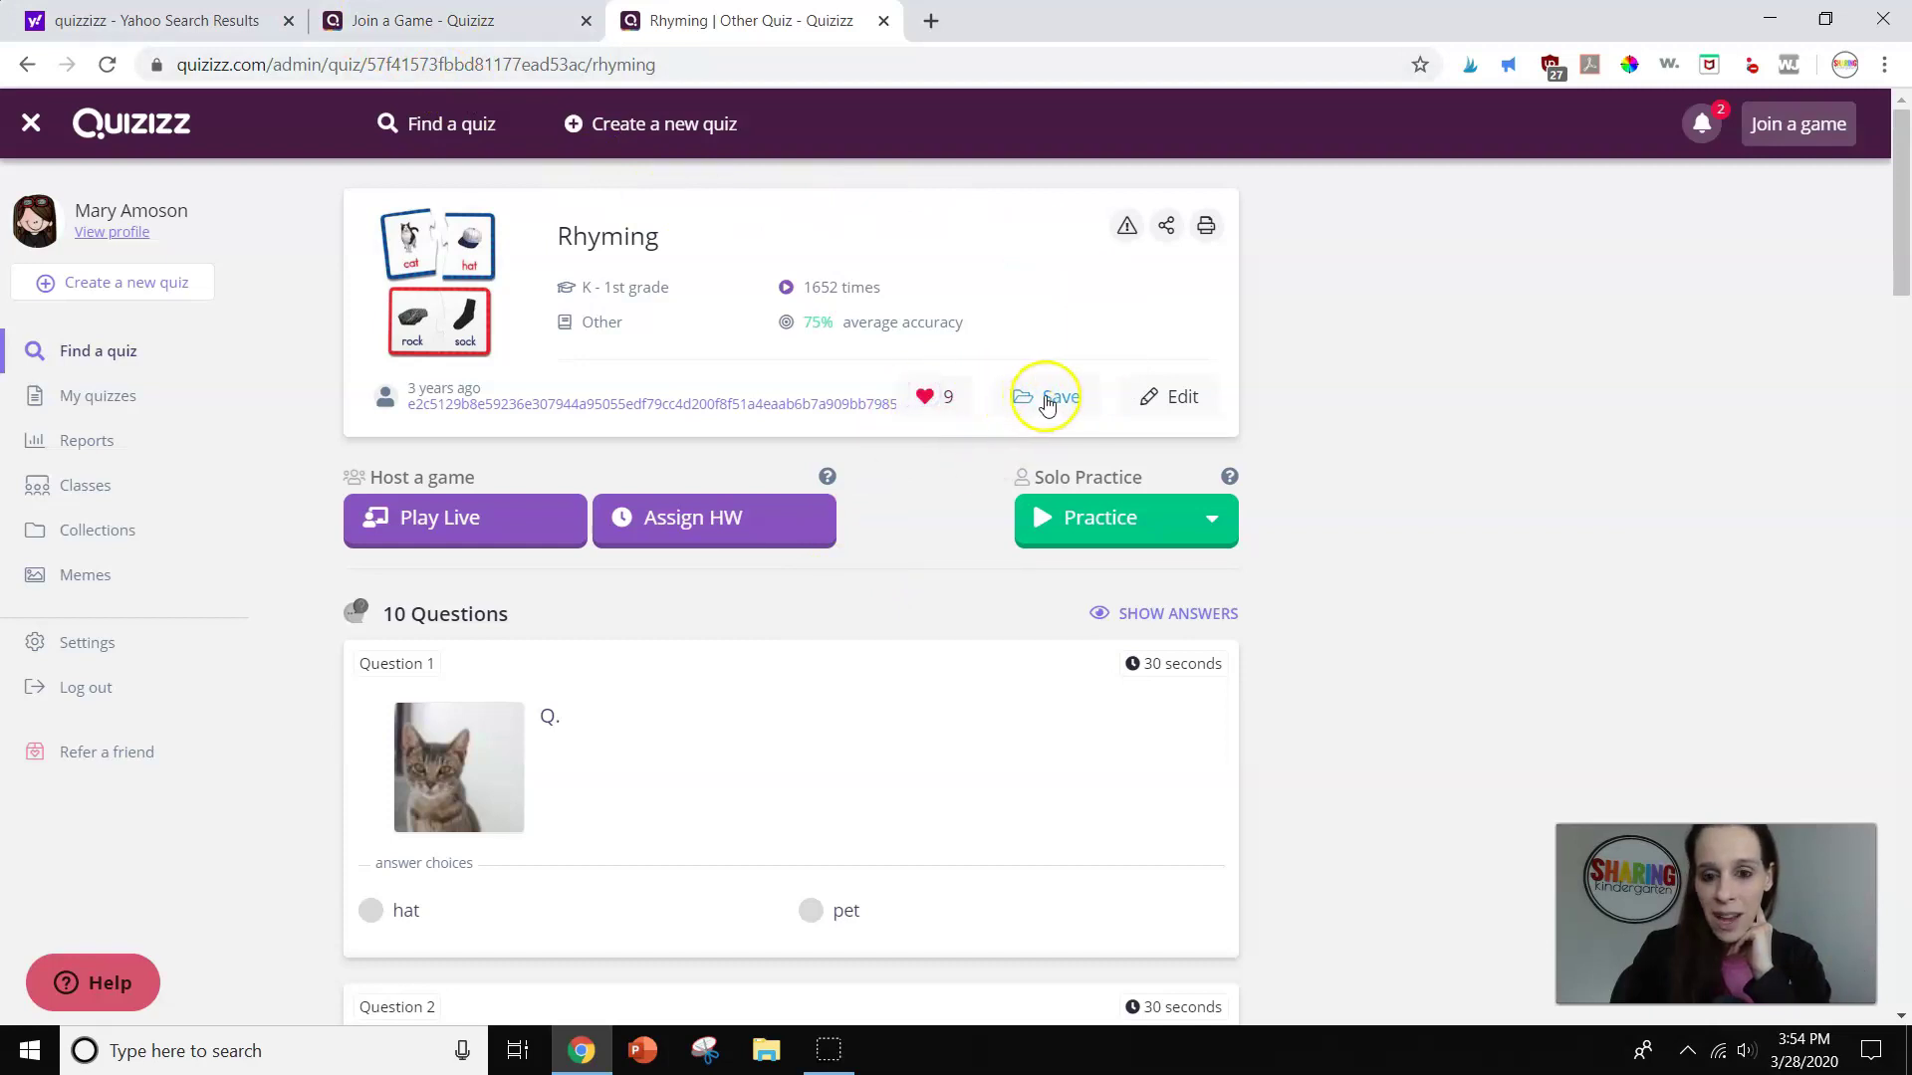
Duplicate the Rhyming quiz for editing and set Question 1's timer to 60 seconds
{"action": "left_click", "coordinate": [1189, 400]}
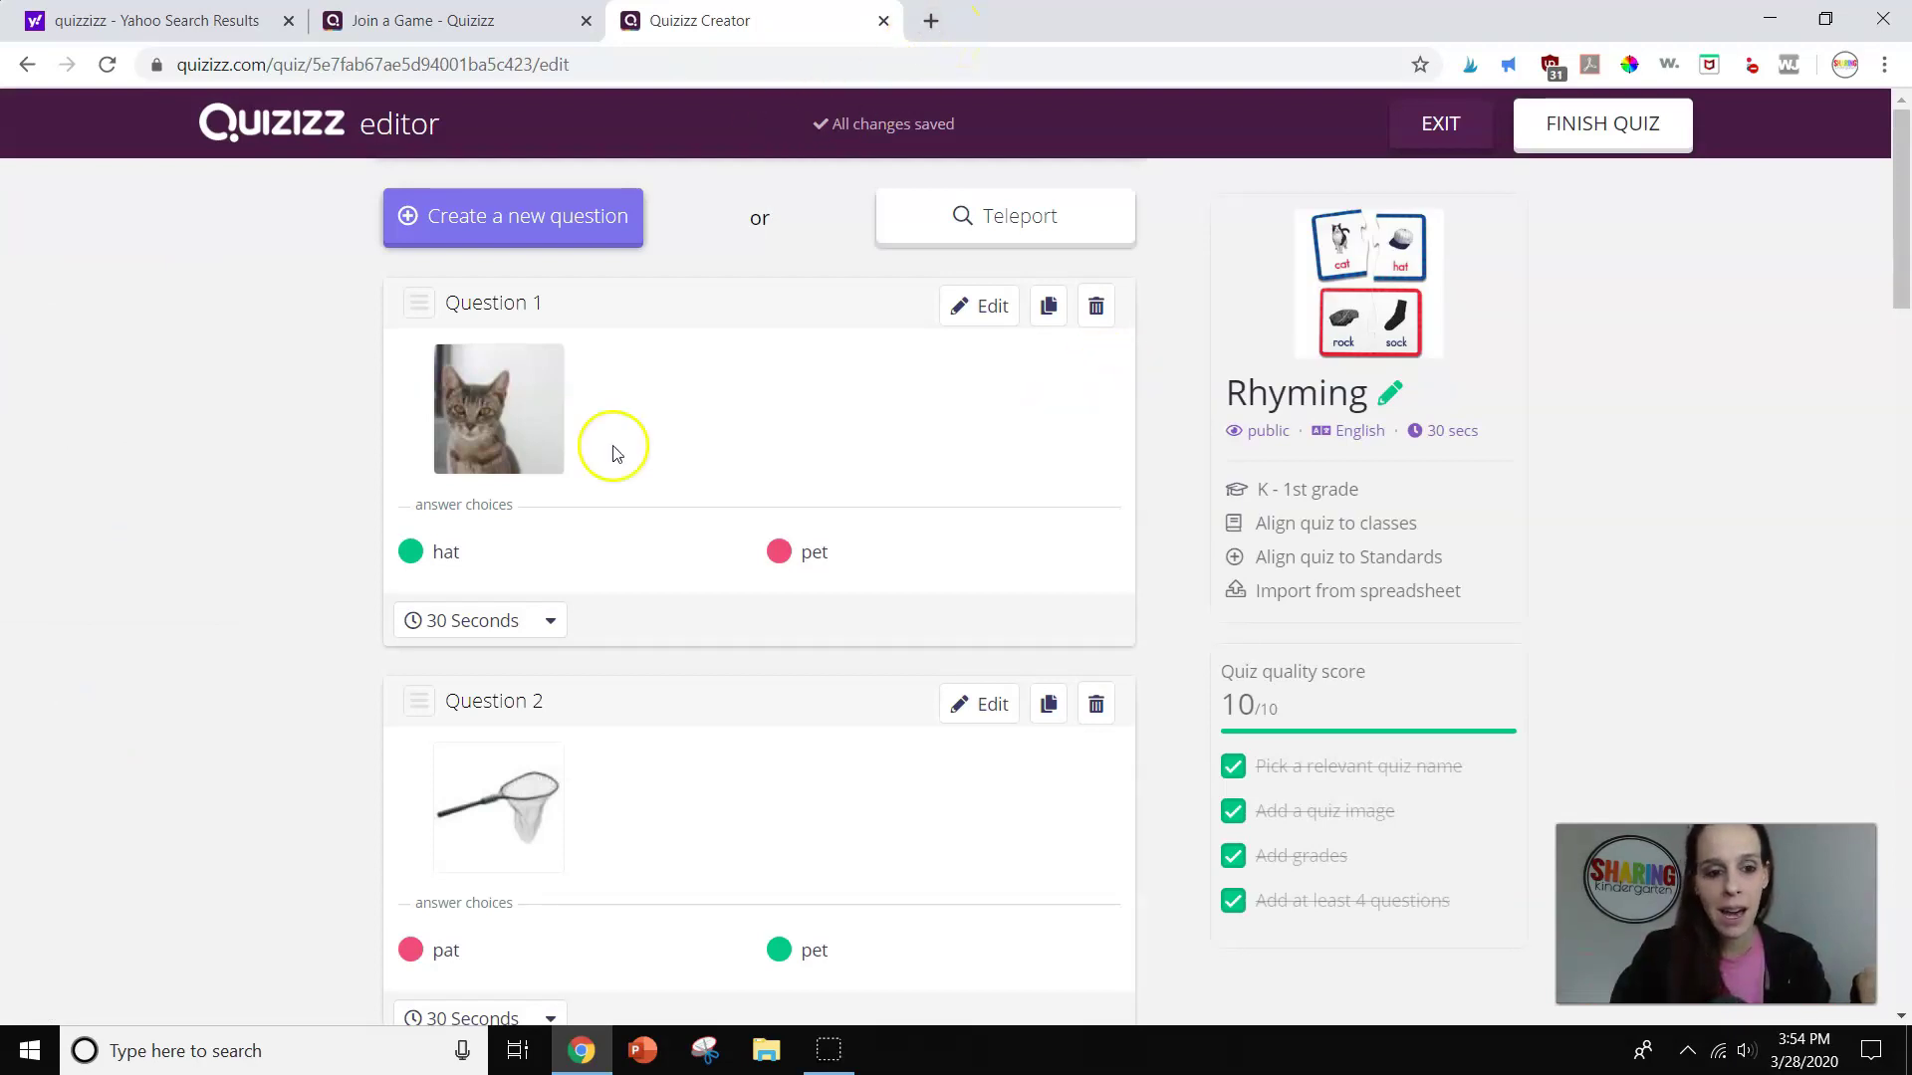
{"action": "left_click", "coordinate": [542, 641]}
{"action": "left_click", "coordinate": [542, 637]}
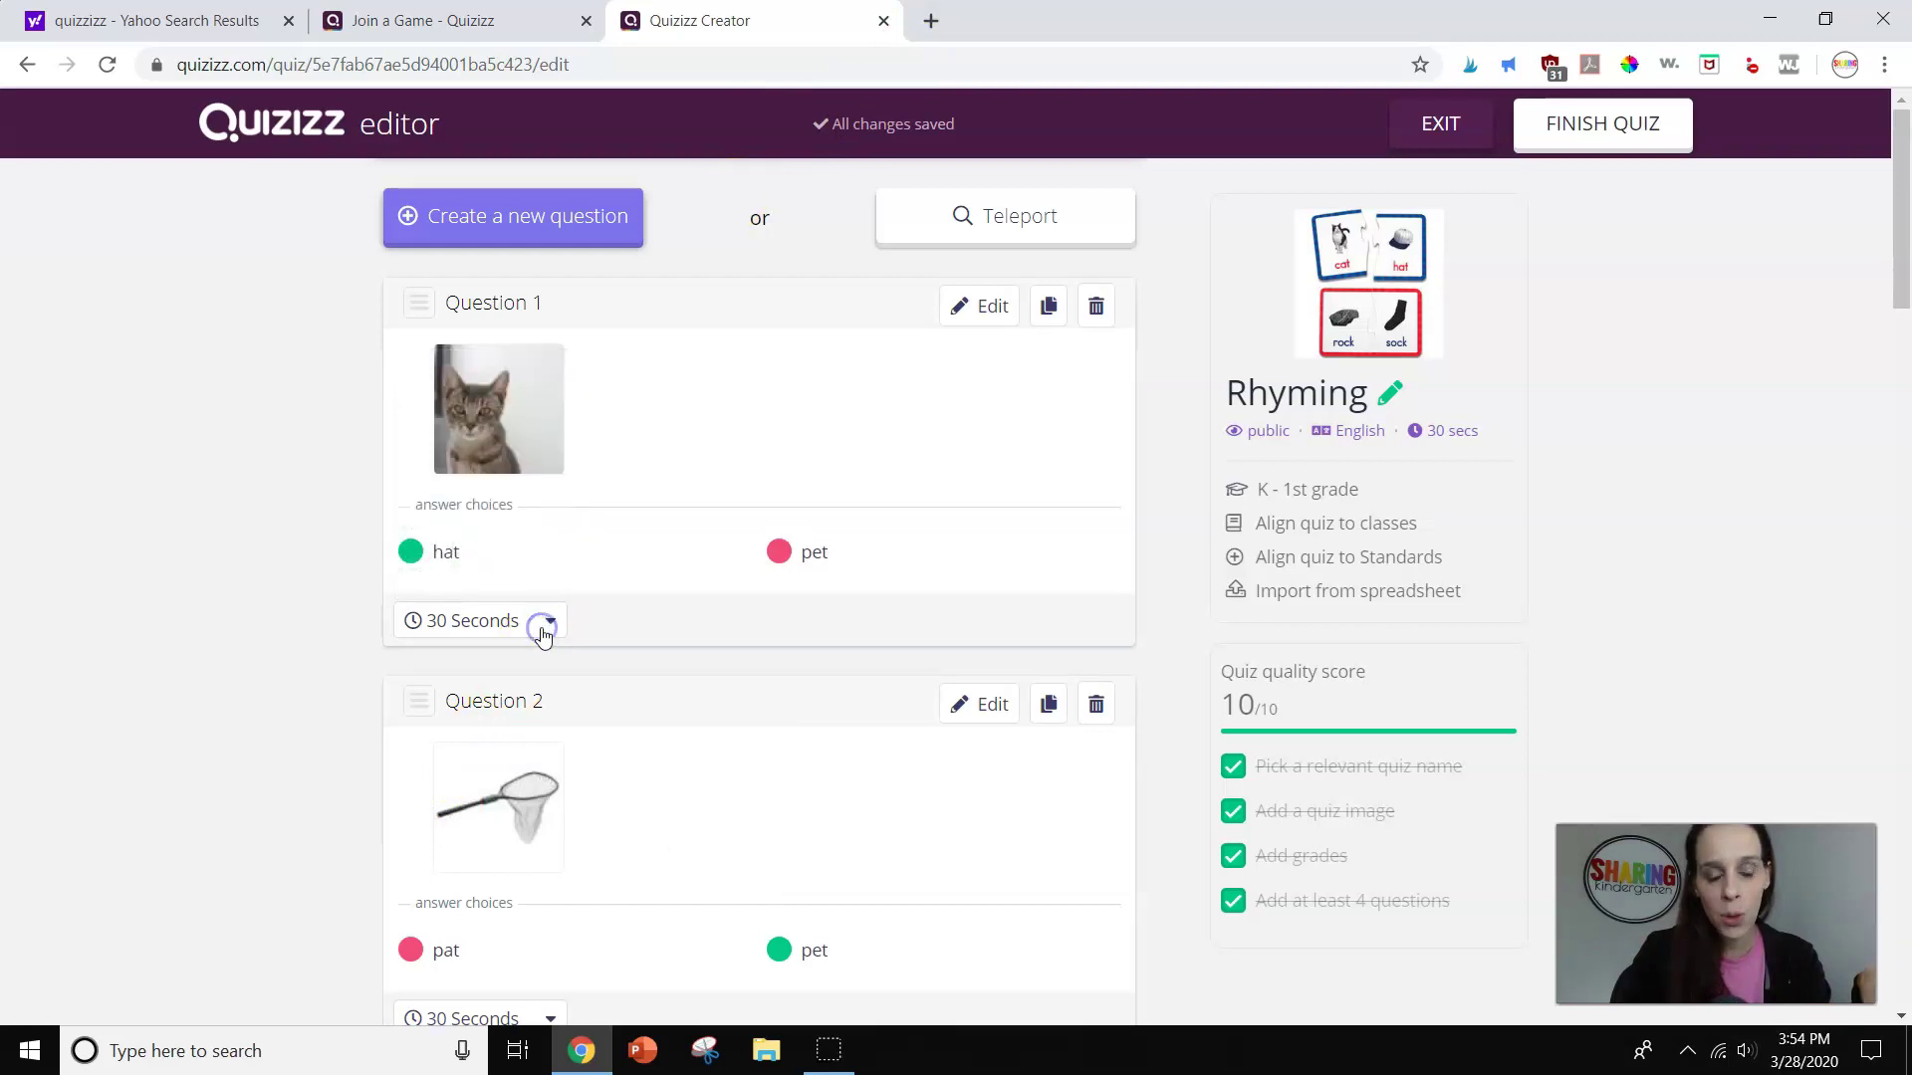
{"action": "left_click", "coordinate": [543, 635]}
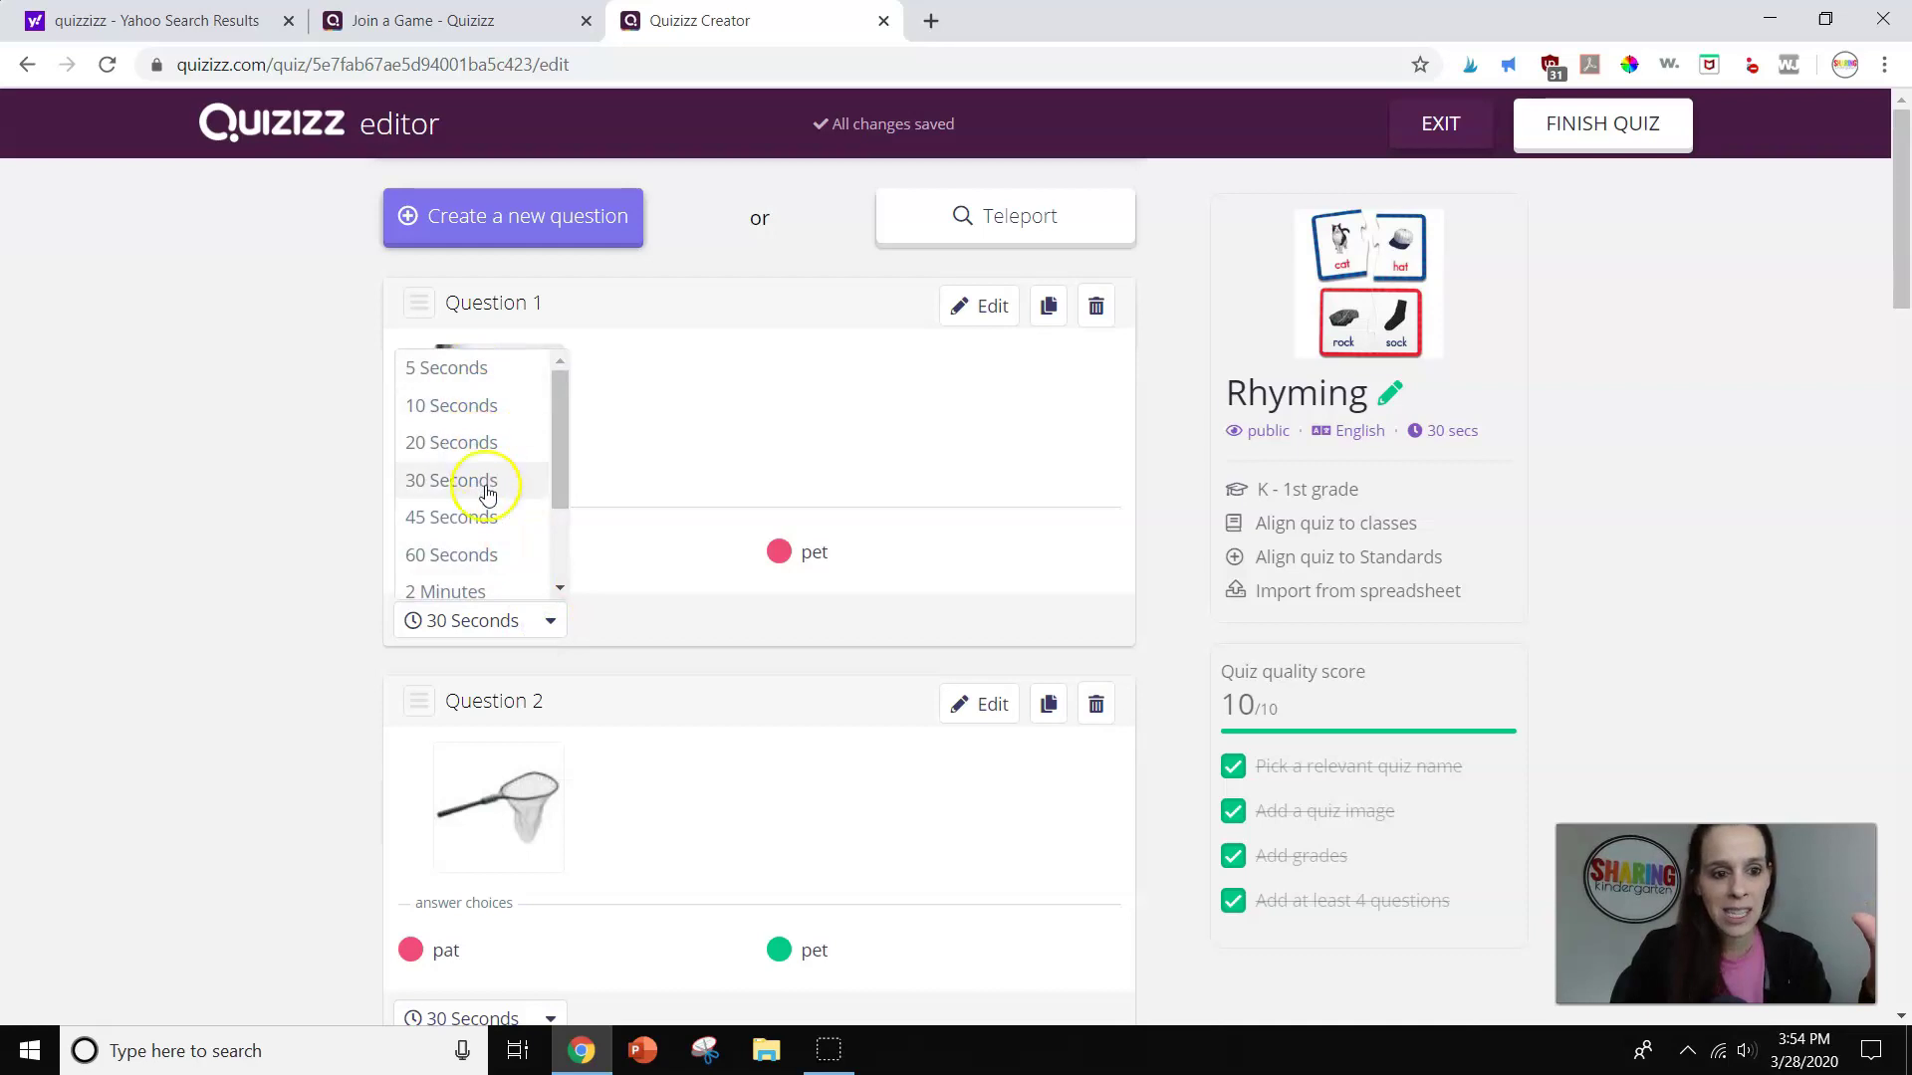
{"action": "left_click", "coordinate": [484, 540]}
{"action": "scroll", "coordinate": [507, 577], "scroll_direction": "down", "scroll_amount": 5}
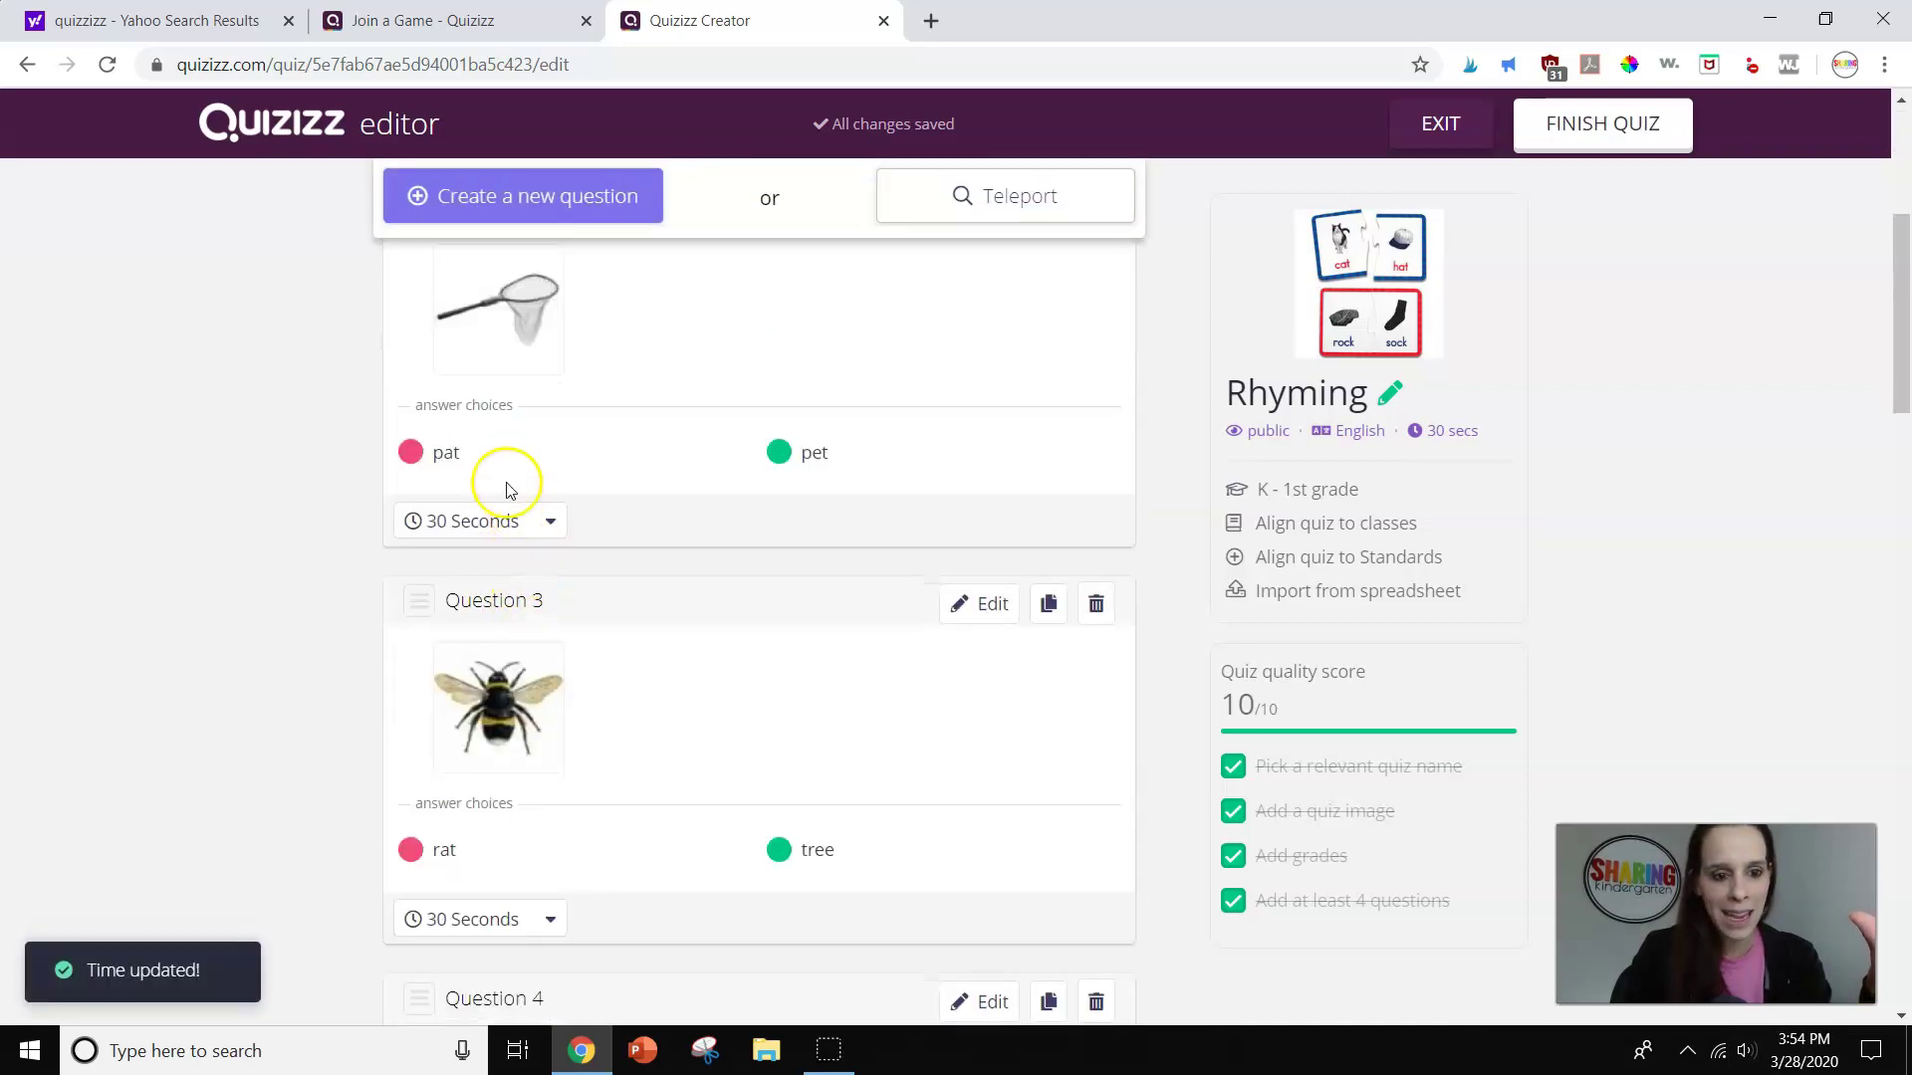
Set the time limits of Questions 2, 3 and 4 to 60 seconds
{"action": "left_click", "coordinate": [531, 518]}
{"action": "left_click", "coordinate": [487, 442]}
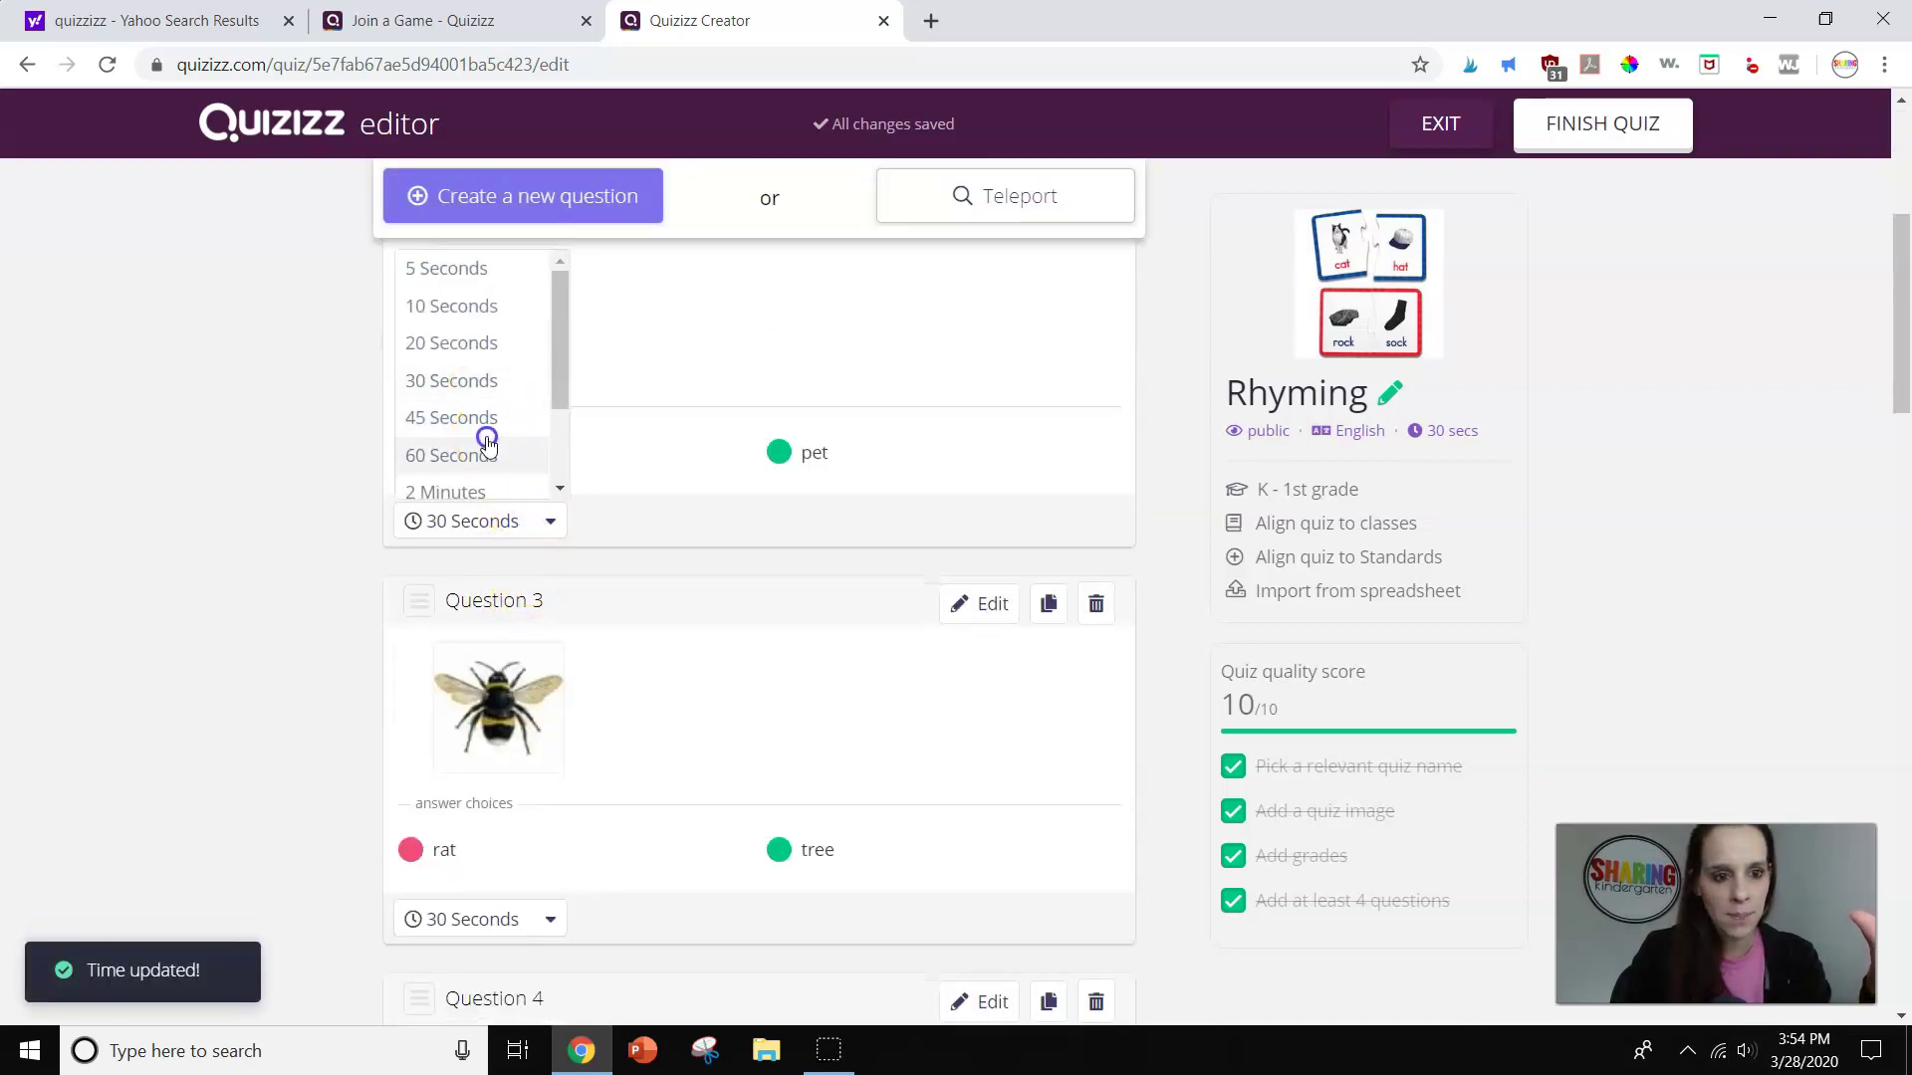
{"action": "scroll", "coordinate": [527, 711], "scroll_direction": "down", "scroll_amount": 2}
{"action": "scroll", "coordinate": [533, 702], "scroll_direction": "down", "scroll_amount": 1}
{"action": "left_click", "coordinate": [548, 670]}
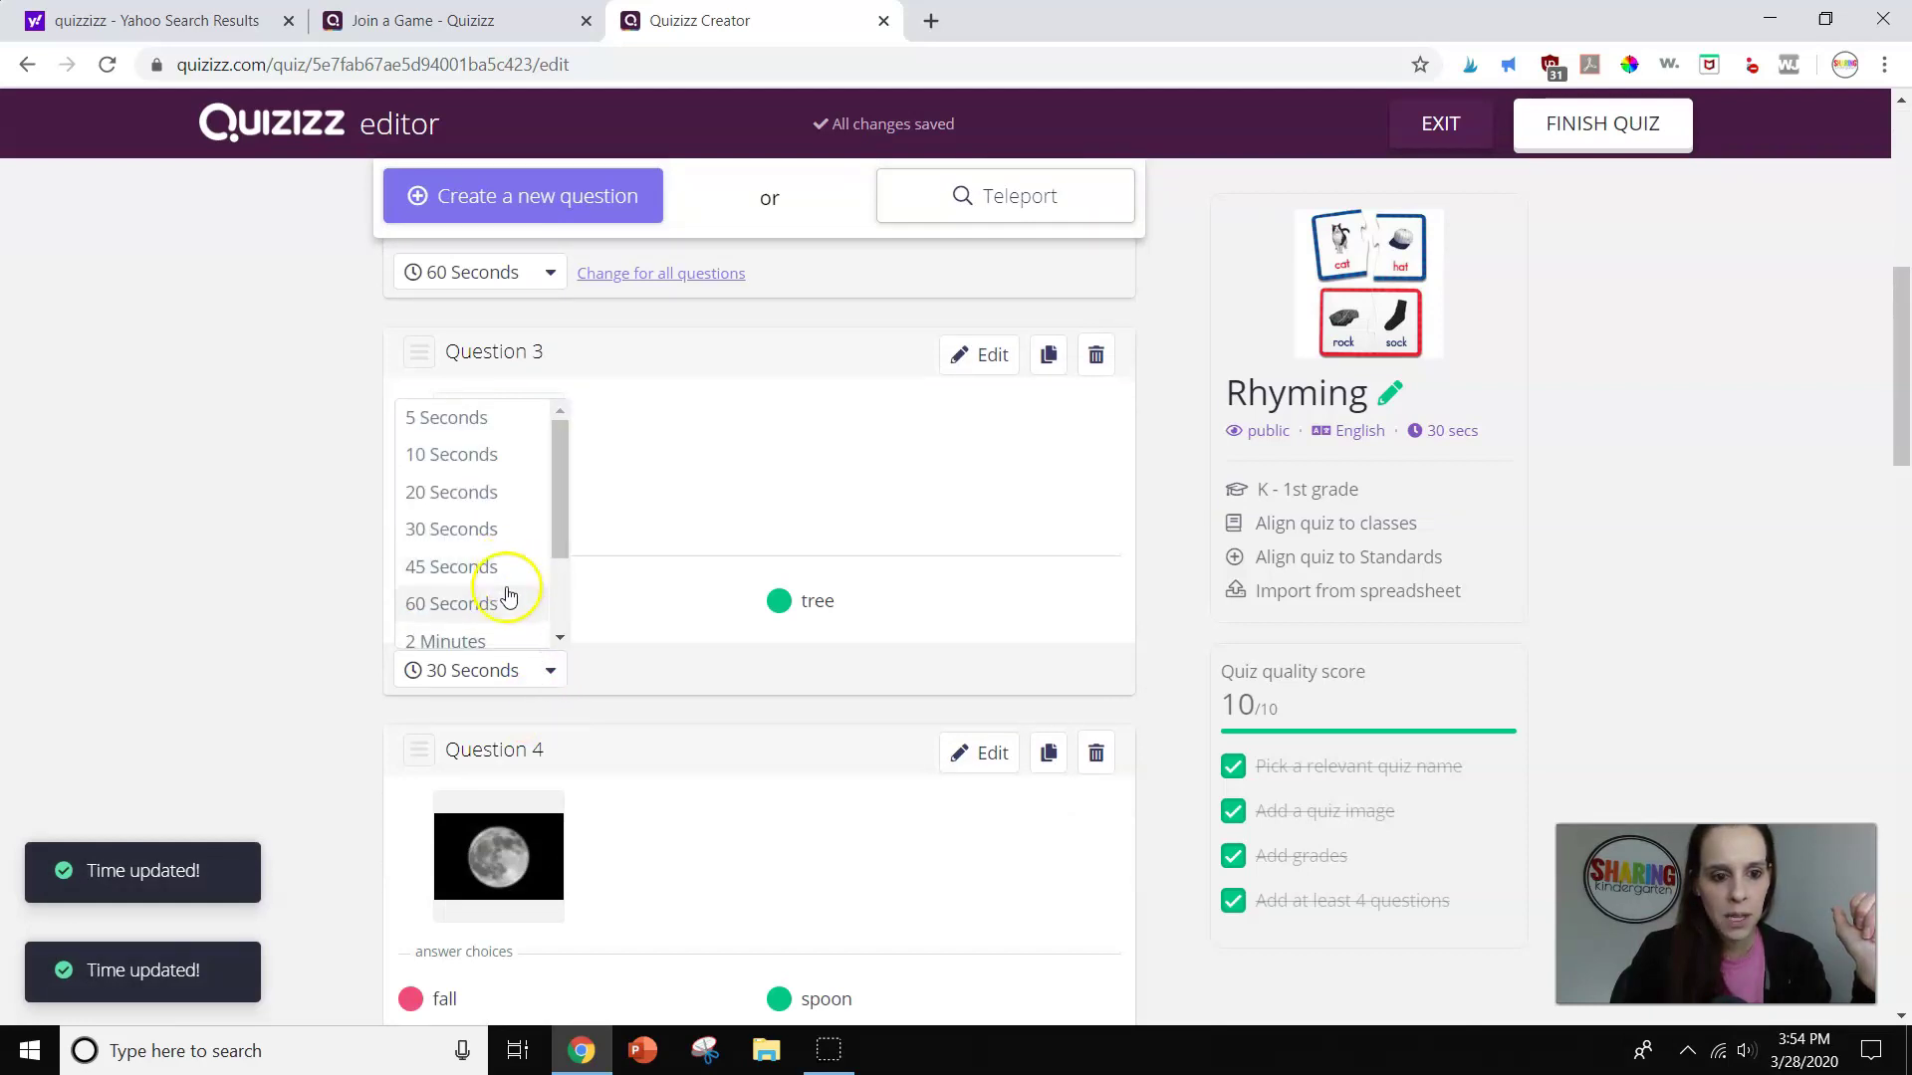
{"action": "left_click", "coordinate": [503, 602]}
{"action": "scroll", "coordinate": [507, 647], "scroll_direction": "down", "scroll_amount": 3}
{"action": "left_click", "coordinate": [529, 689]}
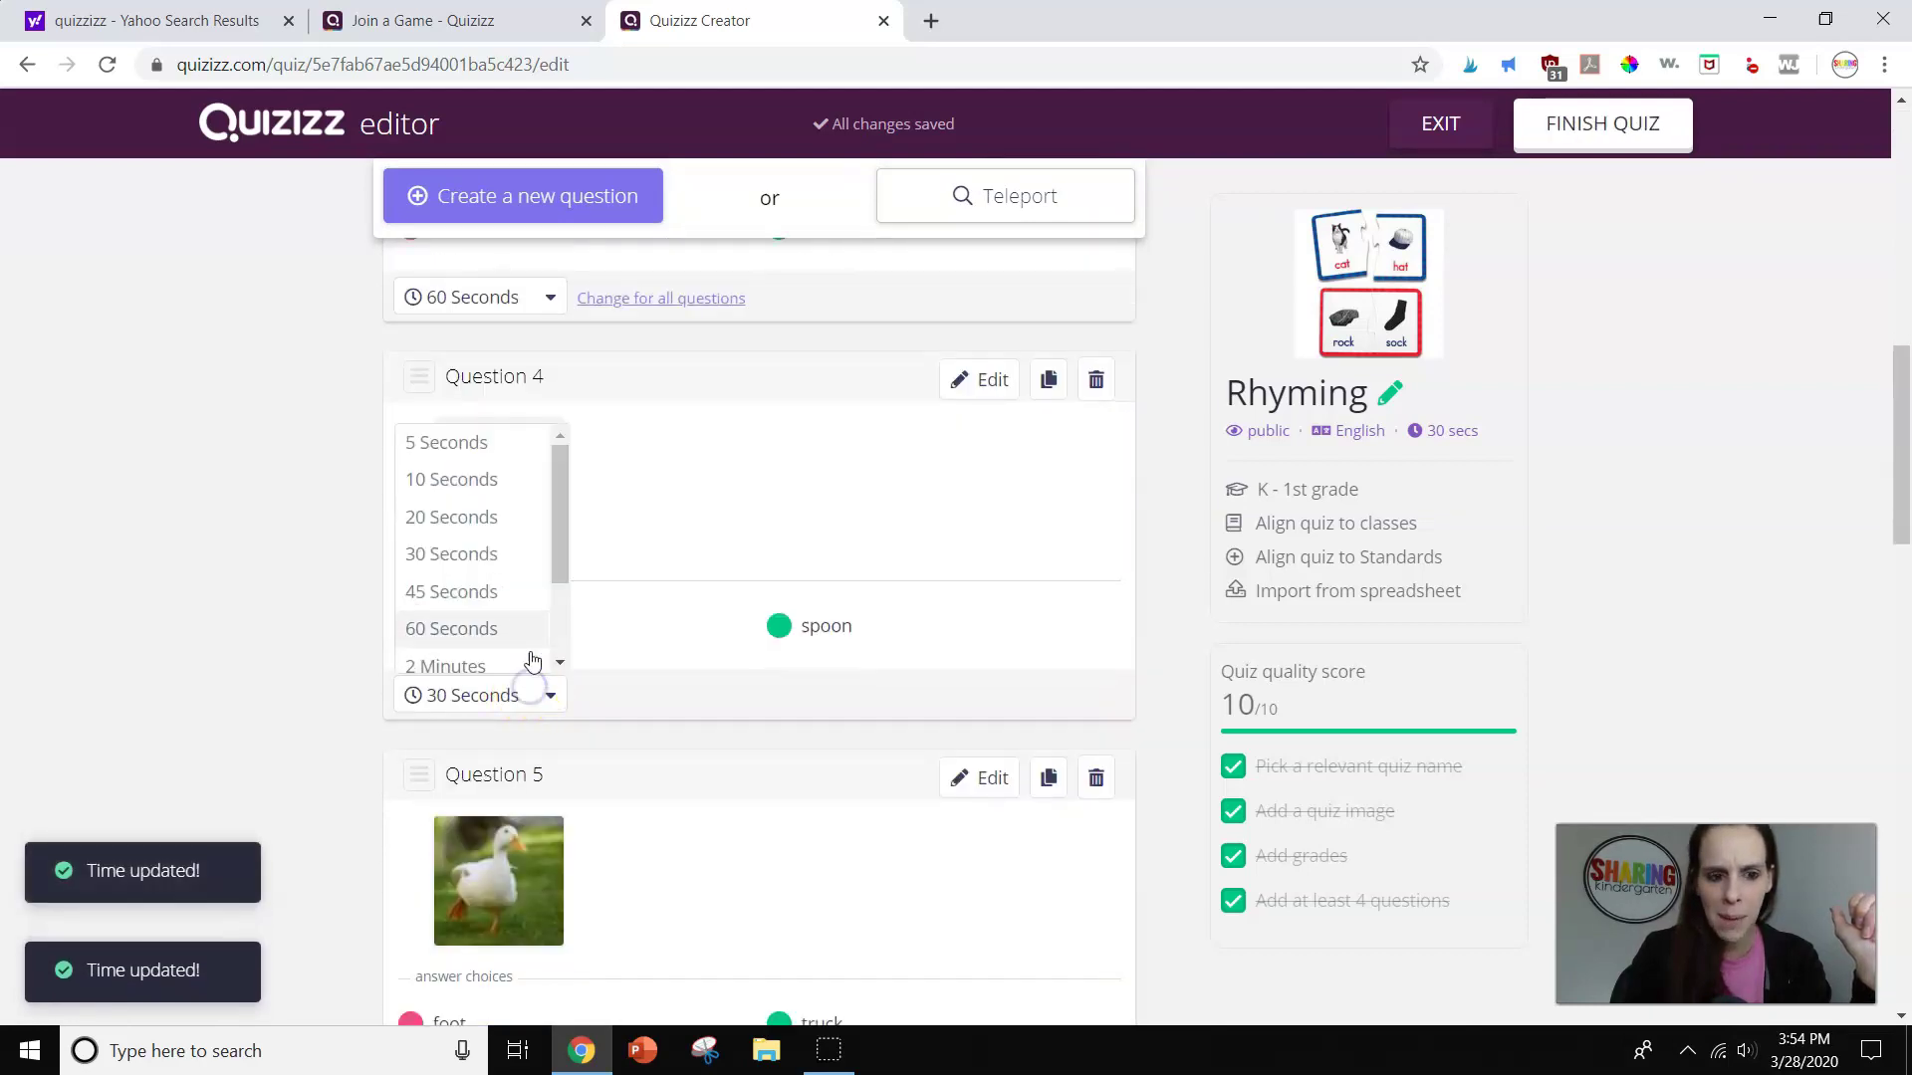
{"action": "left_click", "coordinate": [498, 628]}
Set the time limits of Questions 5, 6 and 7 to 60 seconds
{"action": "scroll", "coordinate": [533, 662], "scroll_direction": "down", "scroll_amount": 5}
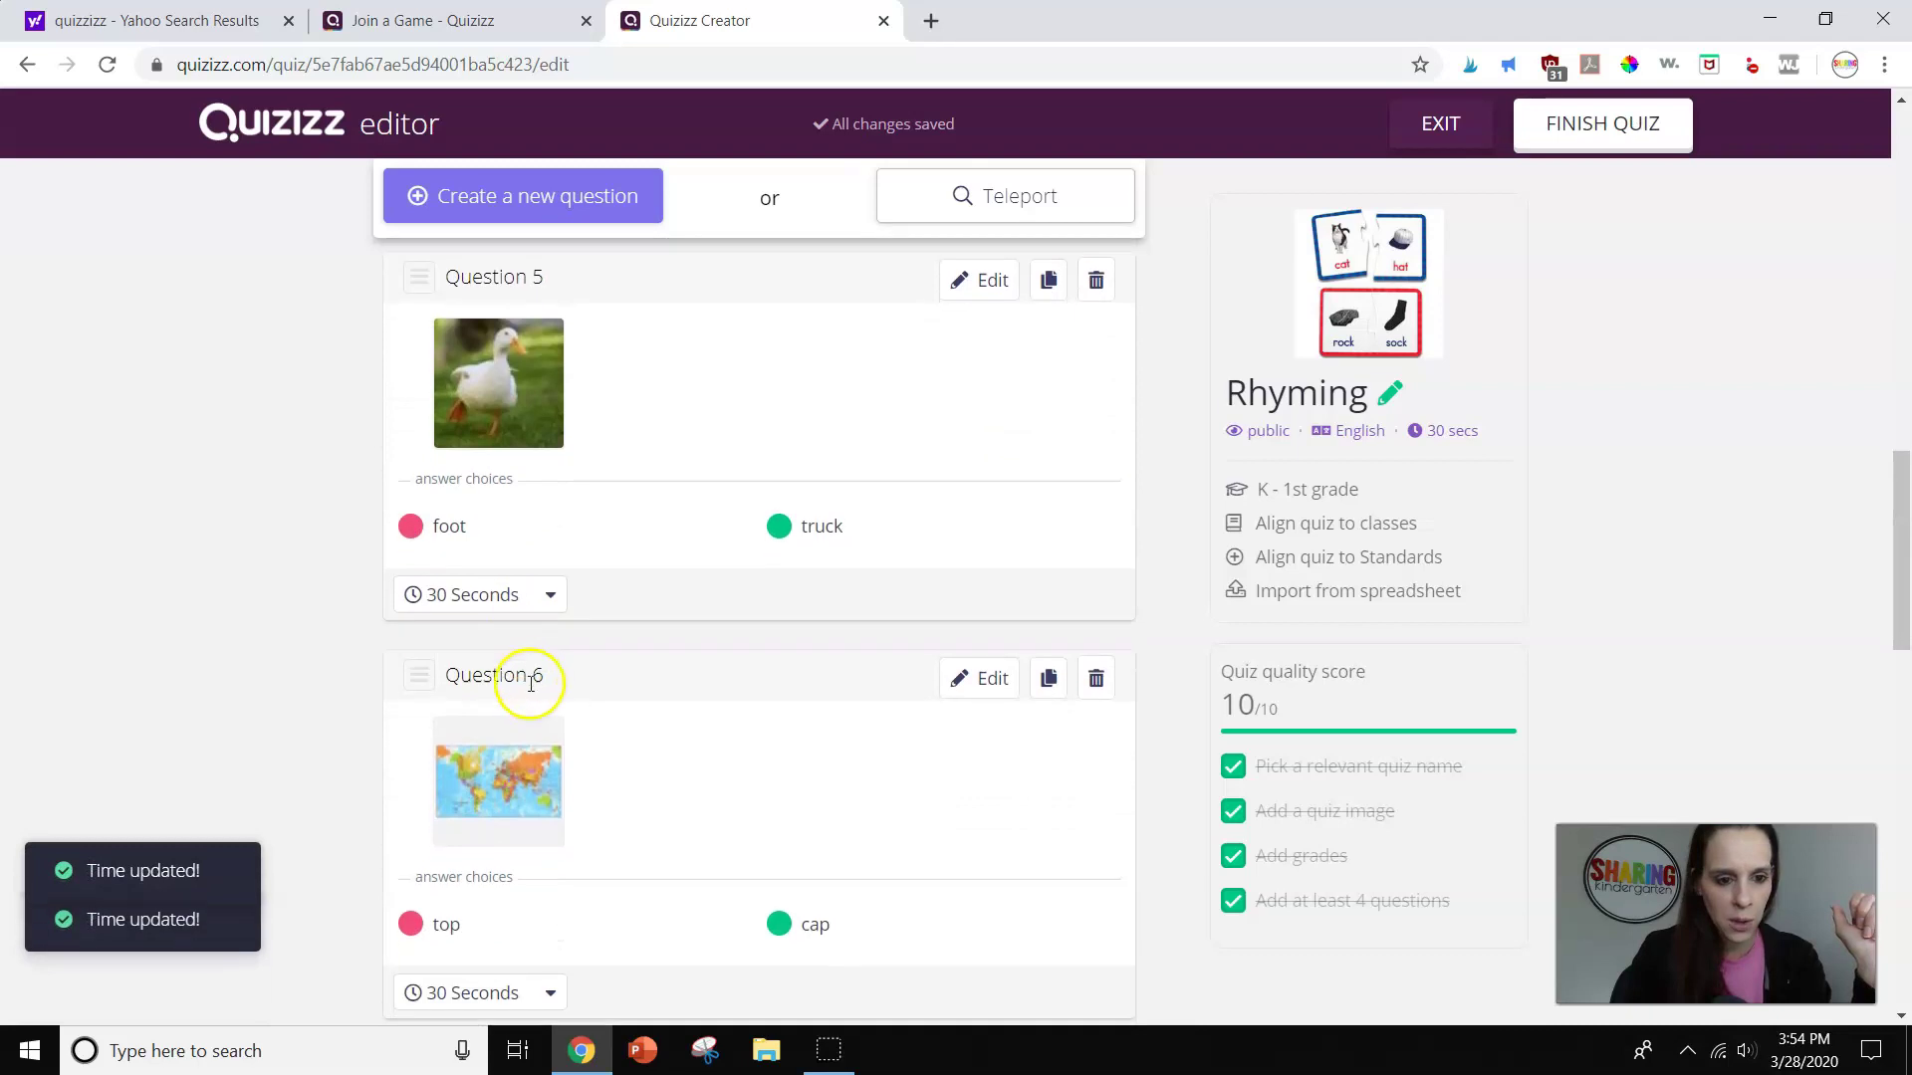
{"action": "left_click", "coordinate": [543, 603]}
{"action": "left_click", "coordinate": [491, 528]}
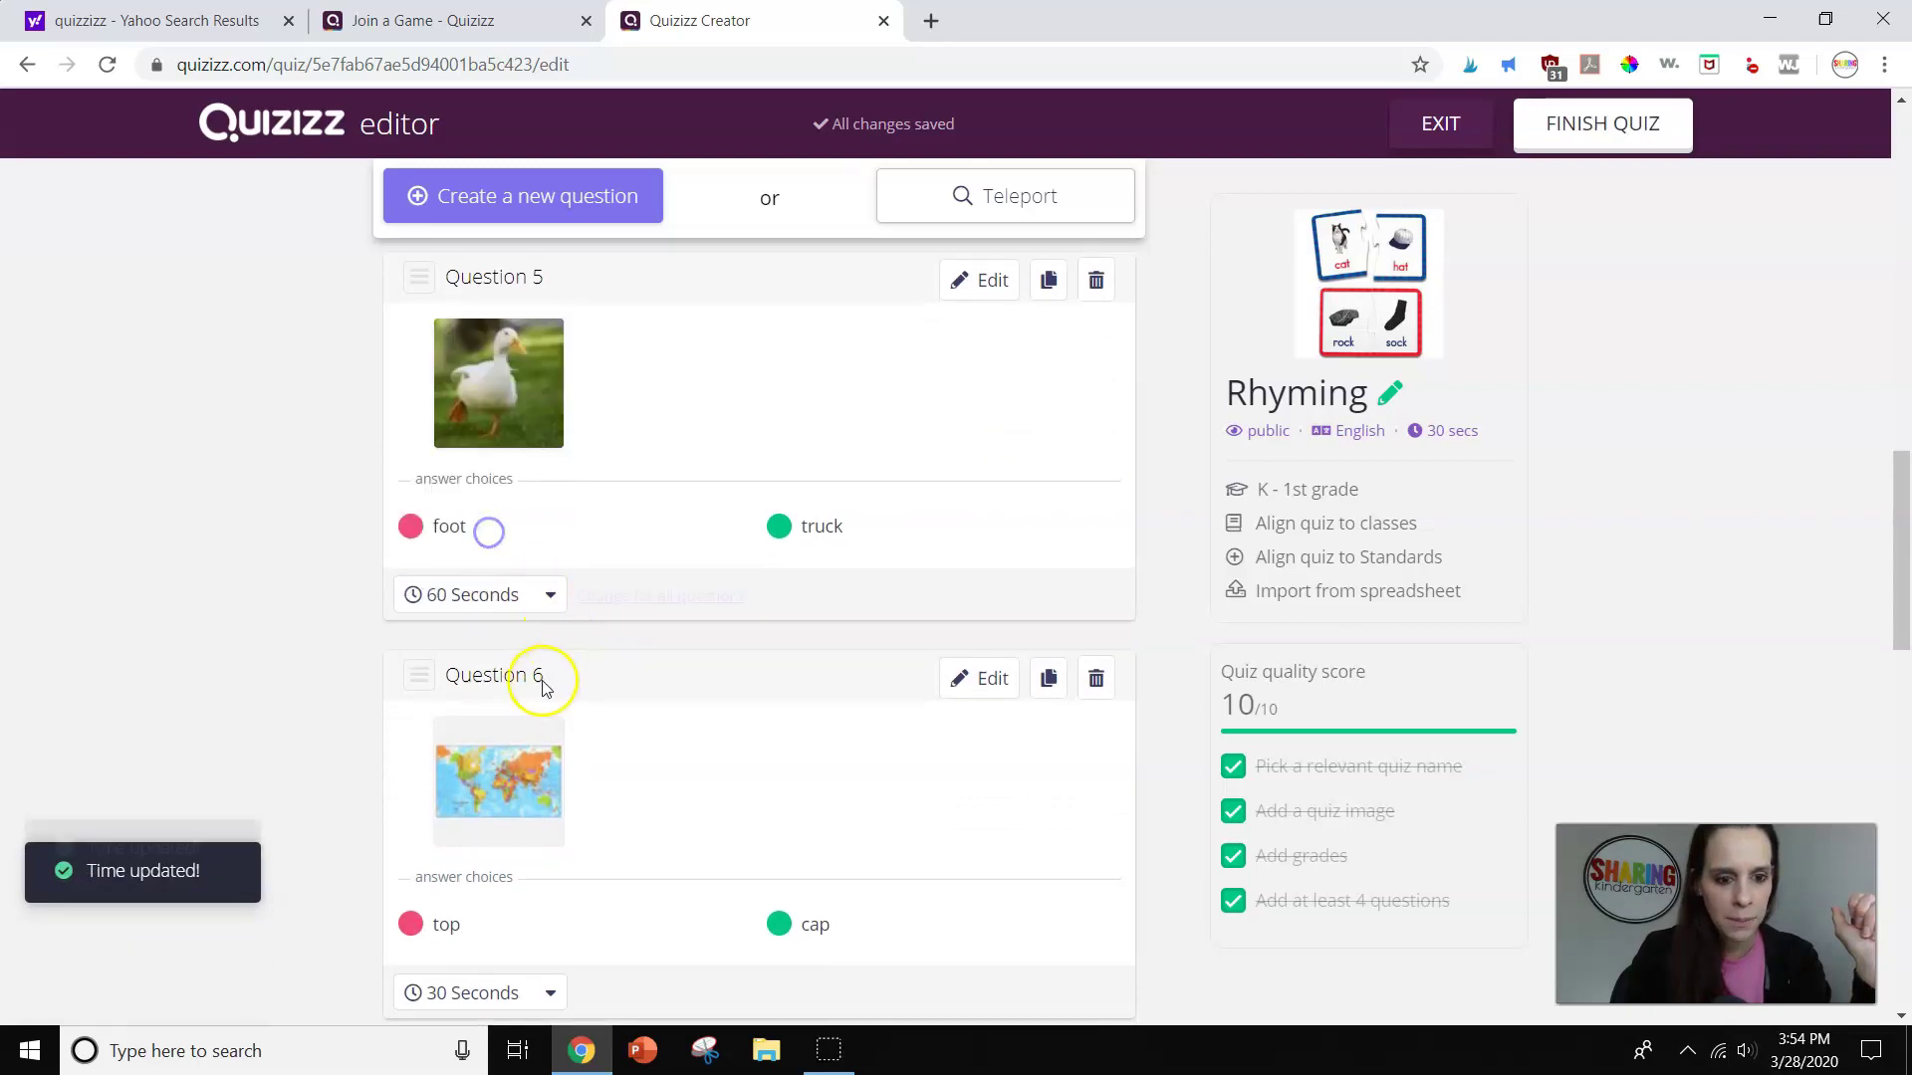
{"action": "scroll", "coordinate": [537, 687], "scroll_direction": "down", "scroll_amount": 3}
{"action": "left_click", "coordinate": [529, 746]}
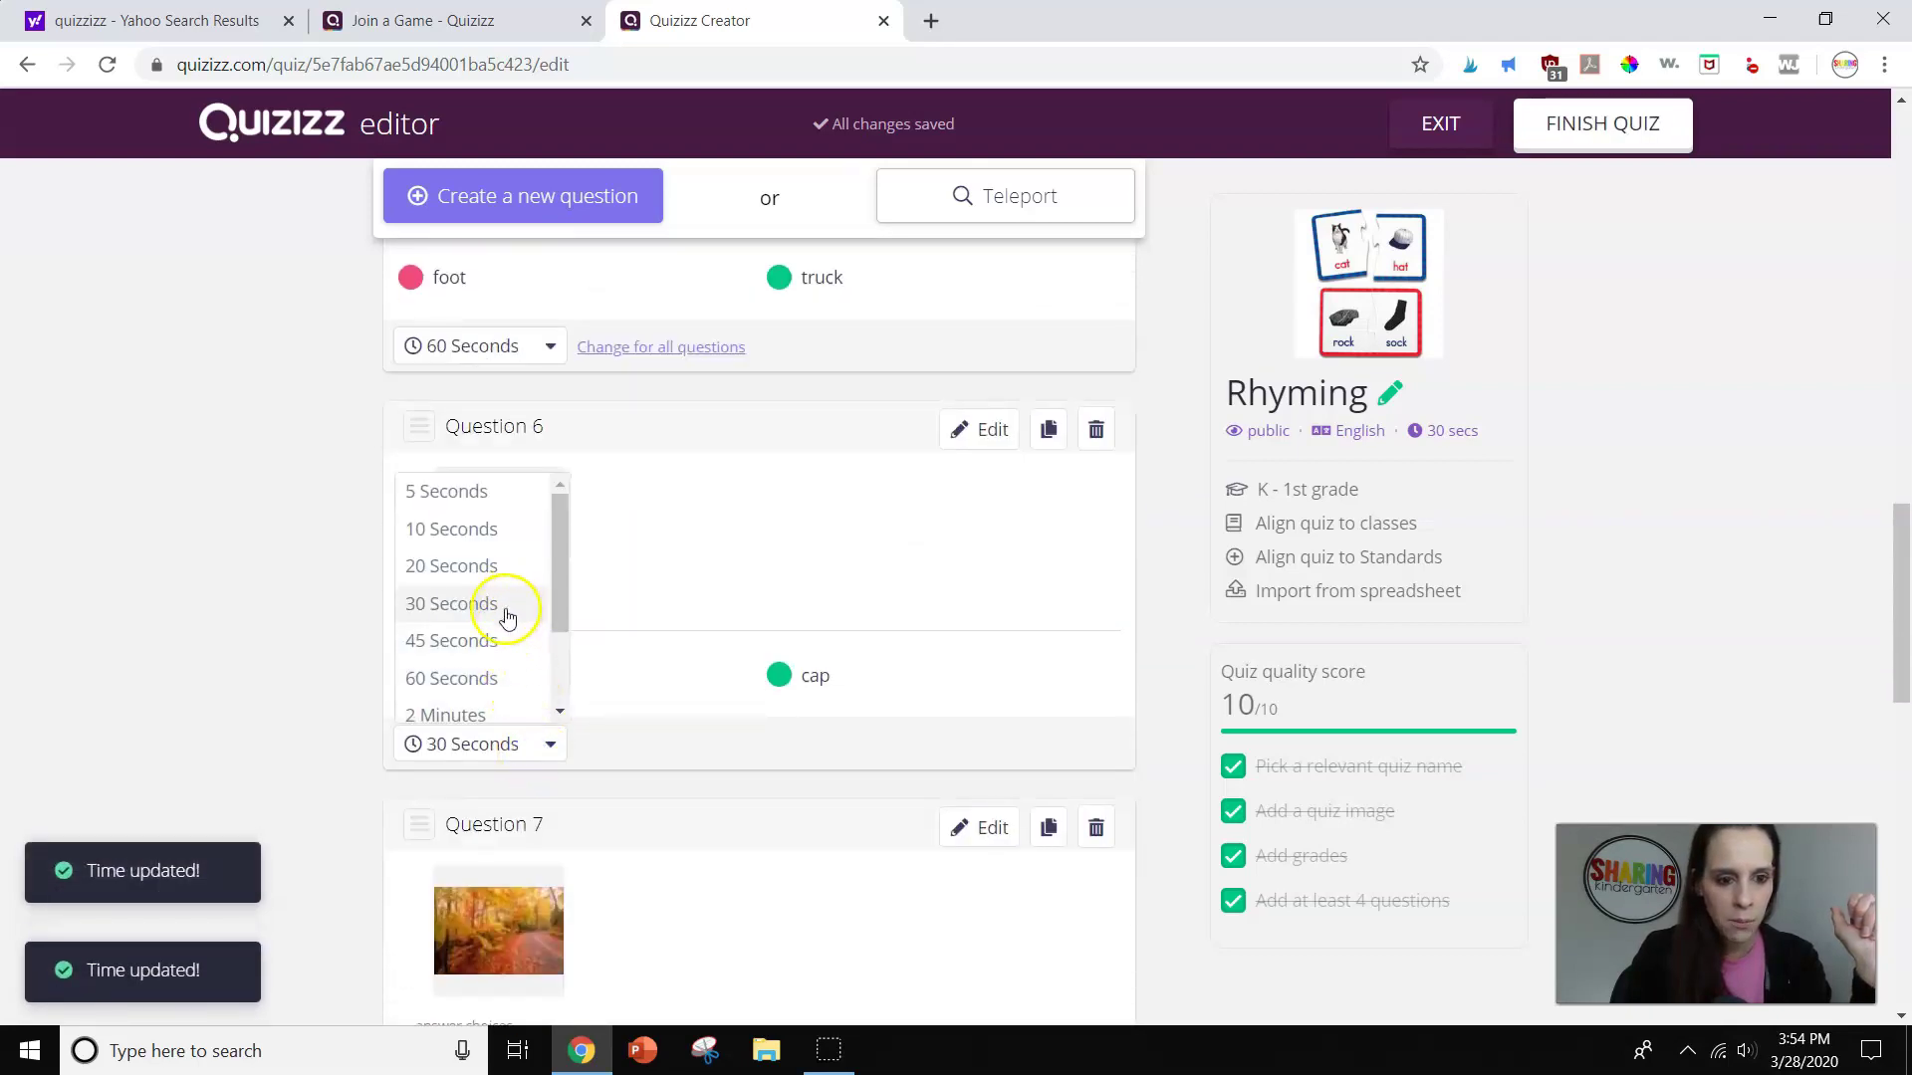
{"action": "left_click", "coordinate": [505, 672]}
{"action": "scroll", "coordinate": [504, 669], "scroll_direction": "down", "scroll_amount": 5}
{"action": "left_click", "coordinate": [478, 642]}
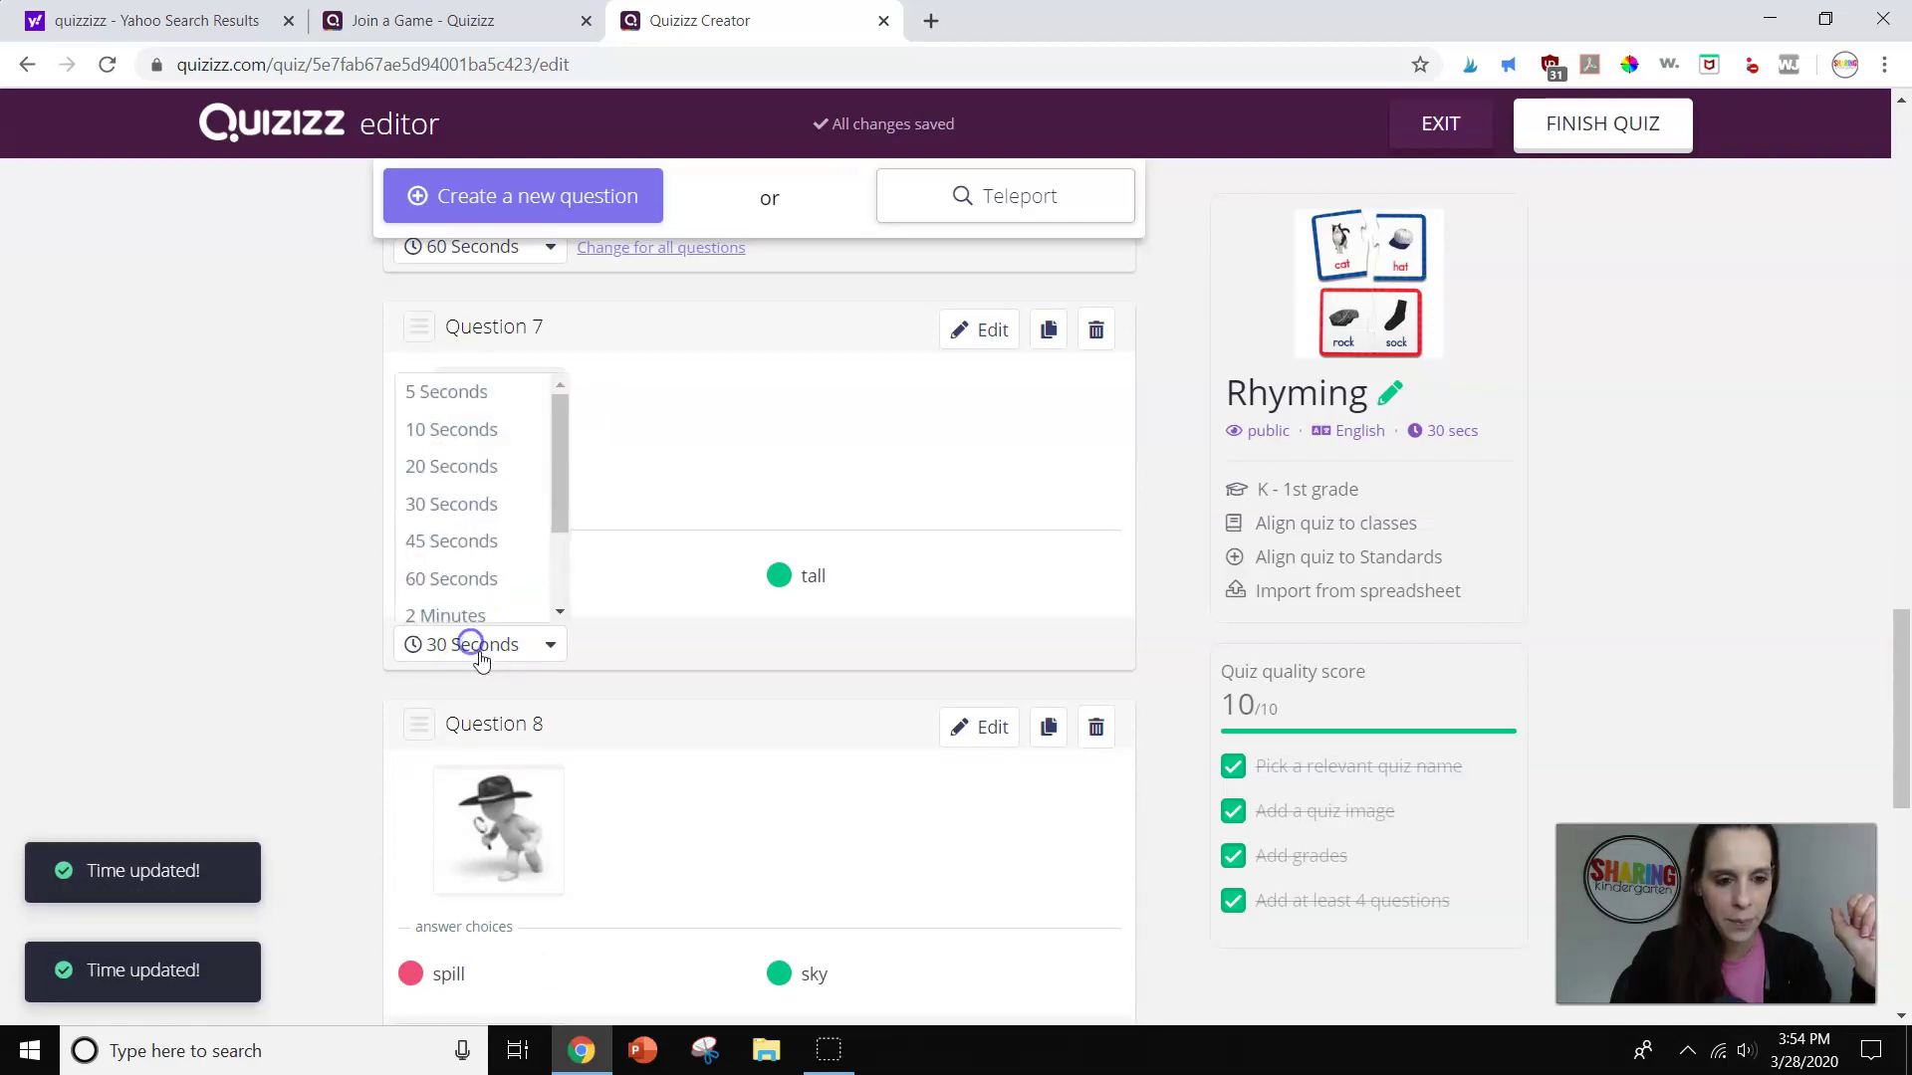
{"action": "left_click", "coordinate": [473, 581]}
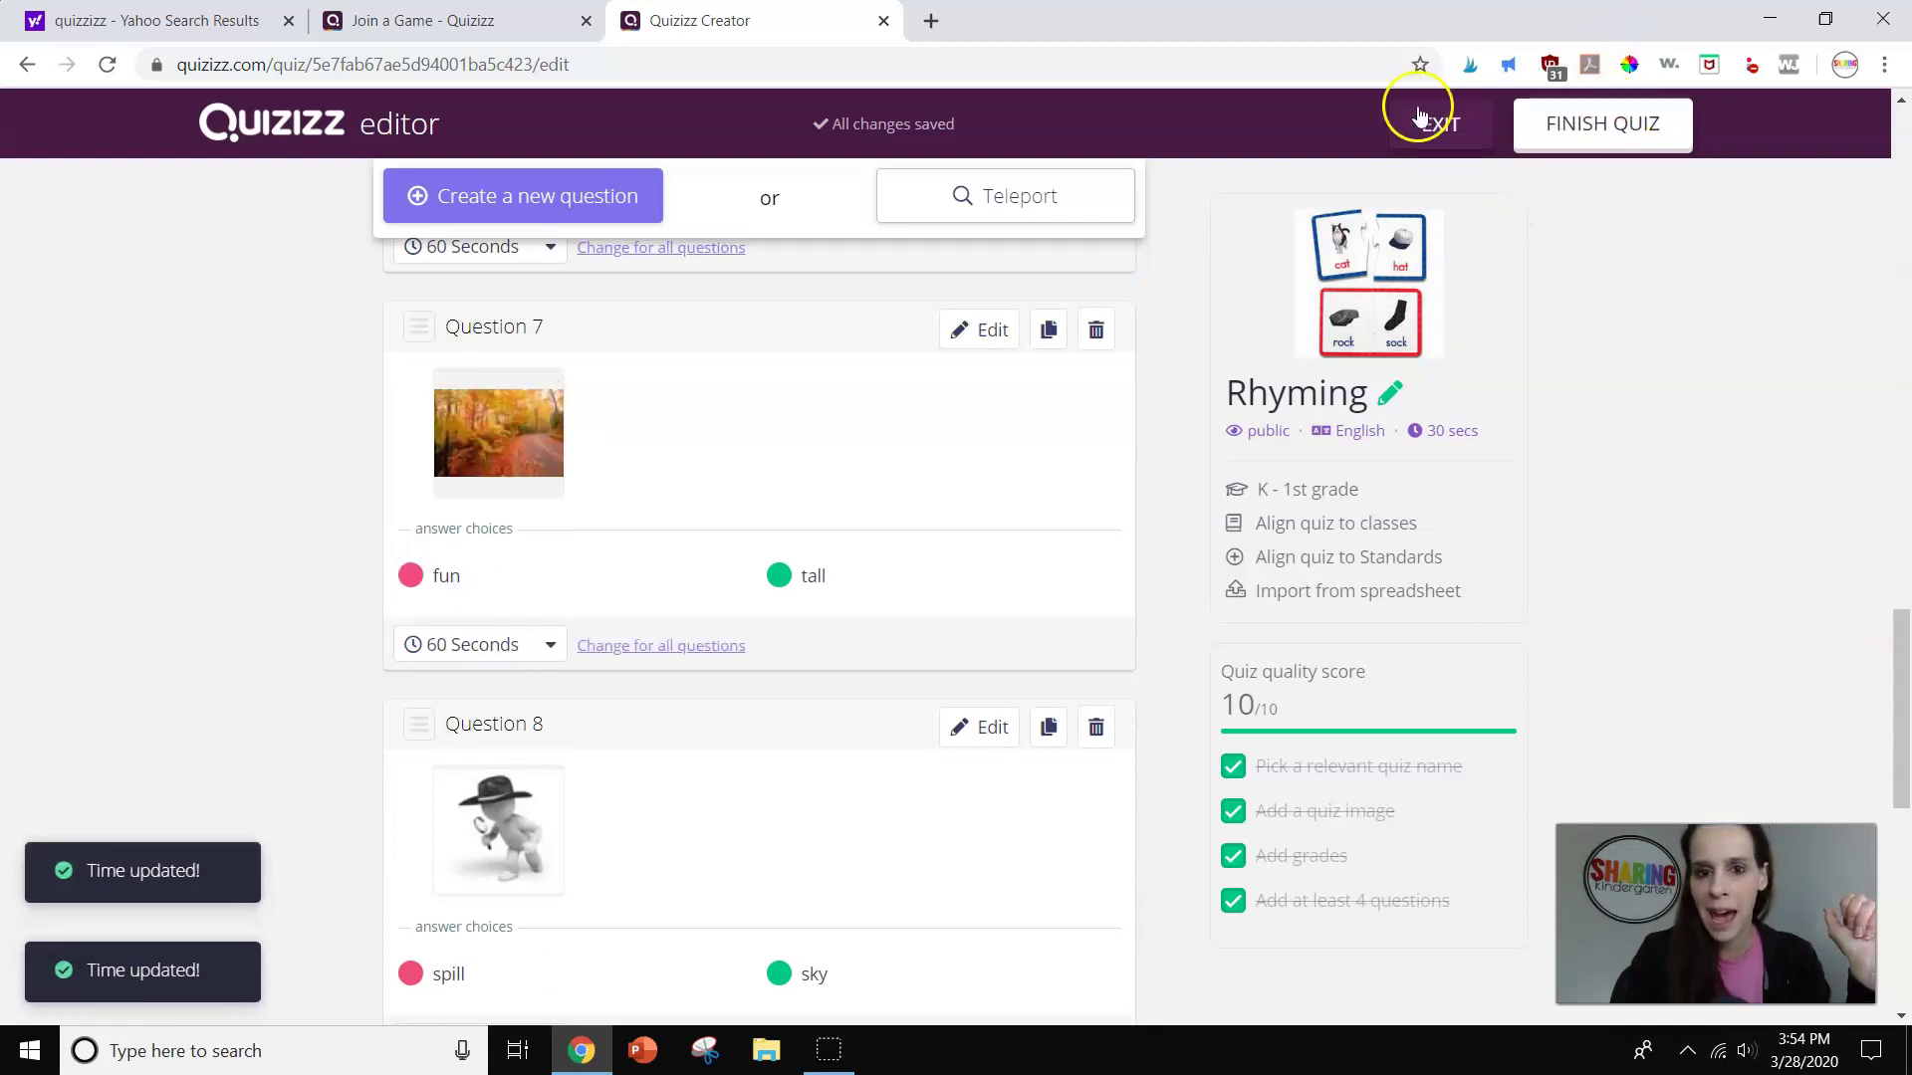
Publish the Rhyming copy under English and Language Arts - K and close the share prompt
{"action": "left_click", "coordinate": [1553, 128]}
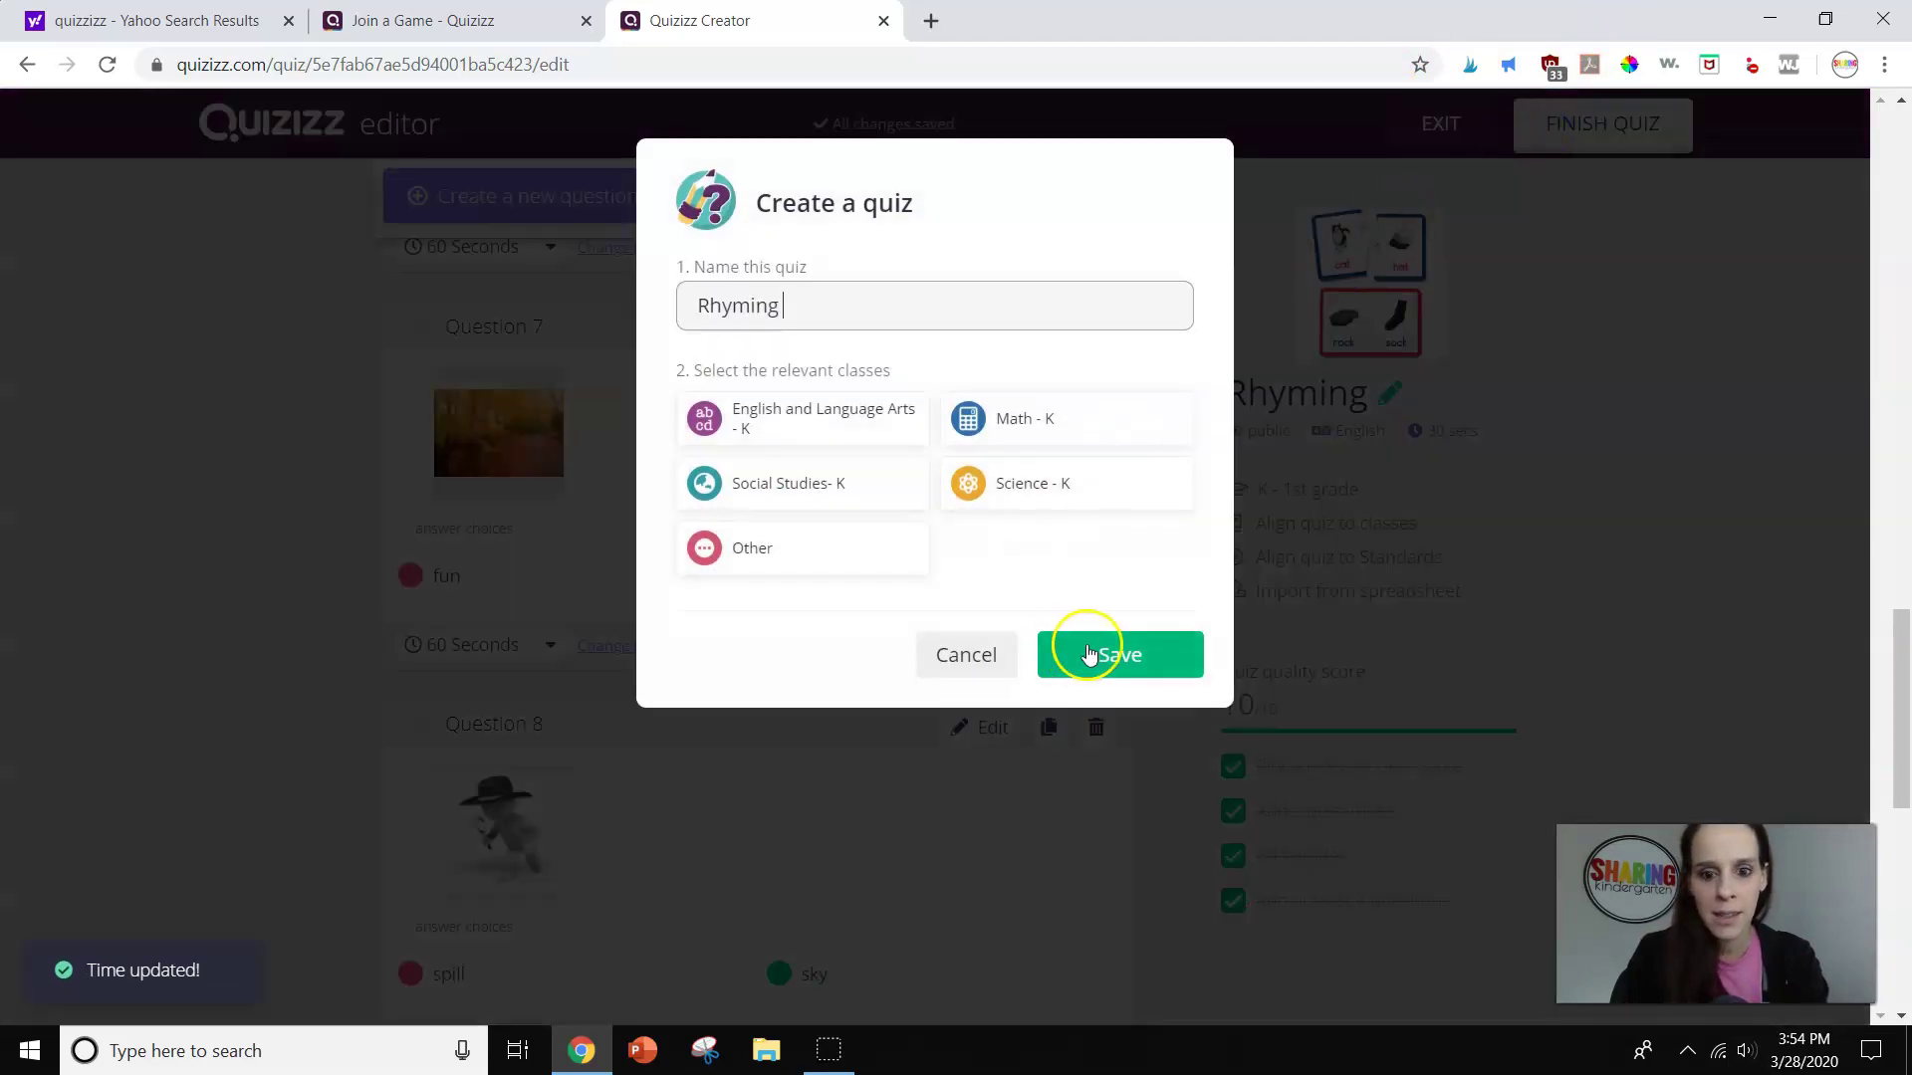
{"action": "left_click", "coordinate": [1105, 655]}
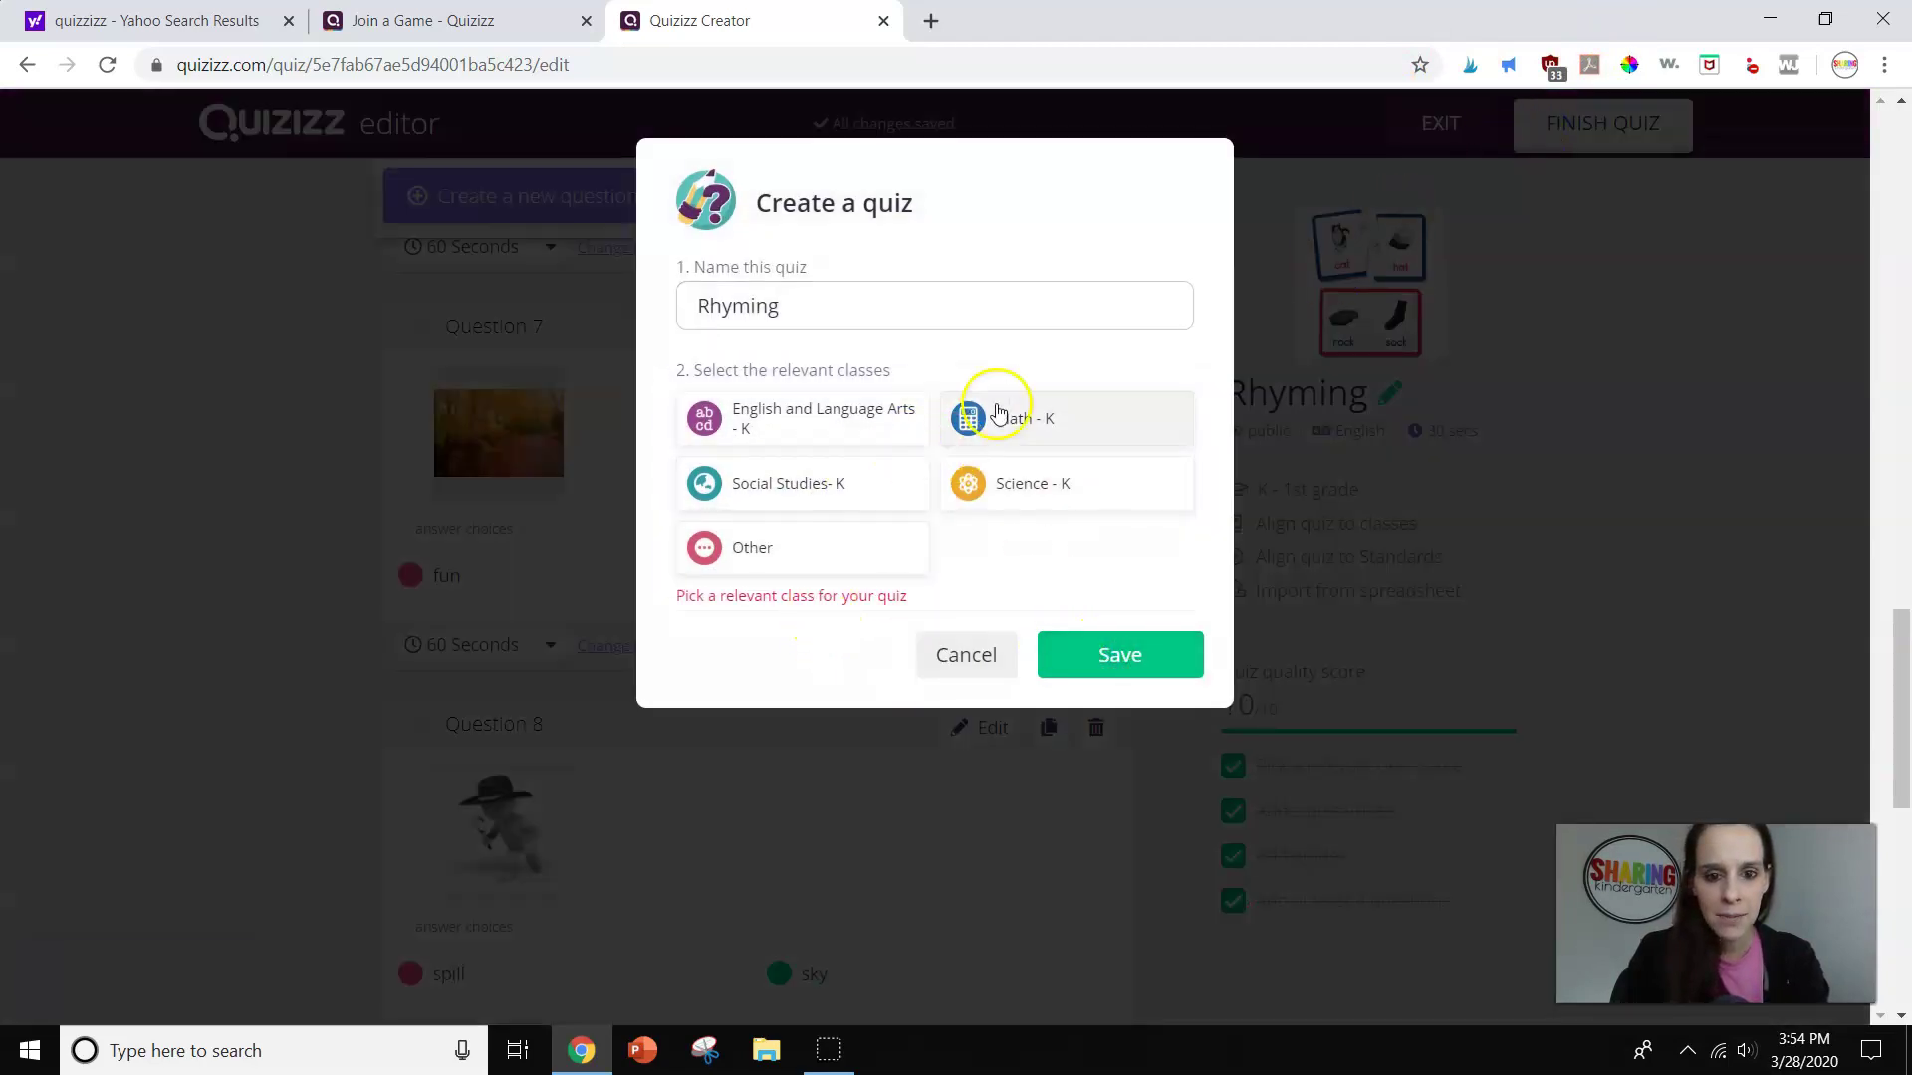
{"action": "left_click", "coordinate": [841, 427]}
{"action": "left_click", "coordinate": [1163, 657]}
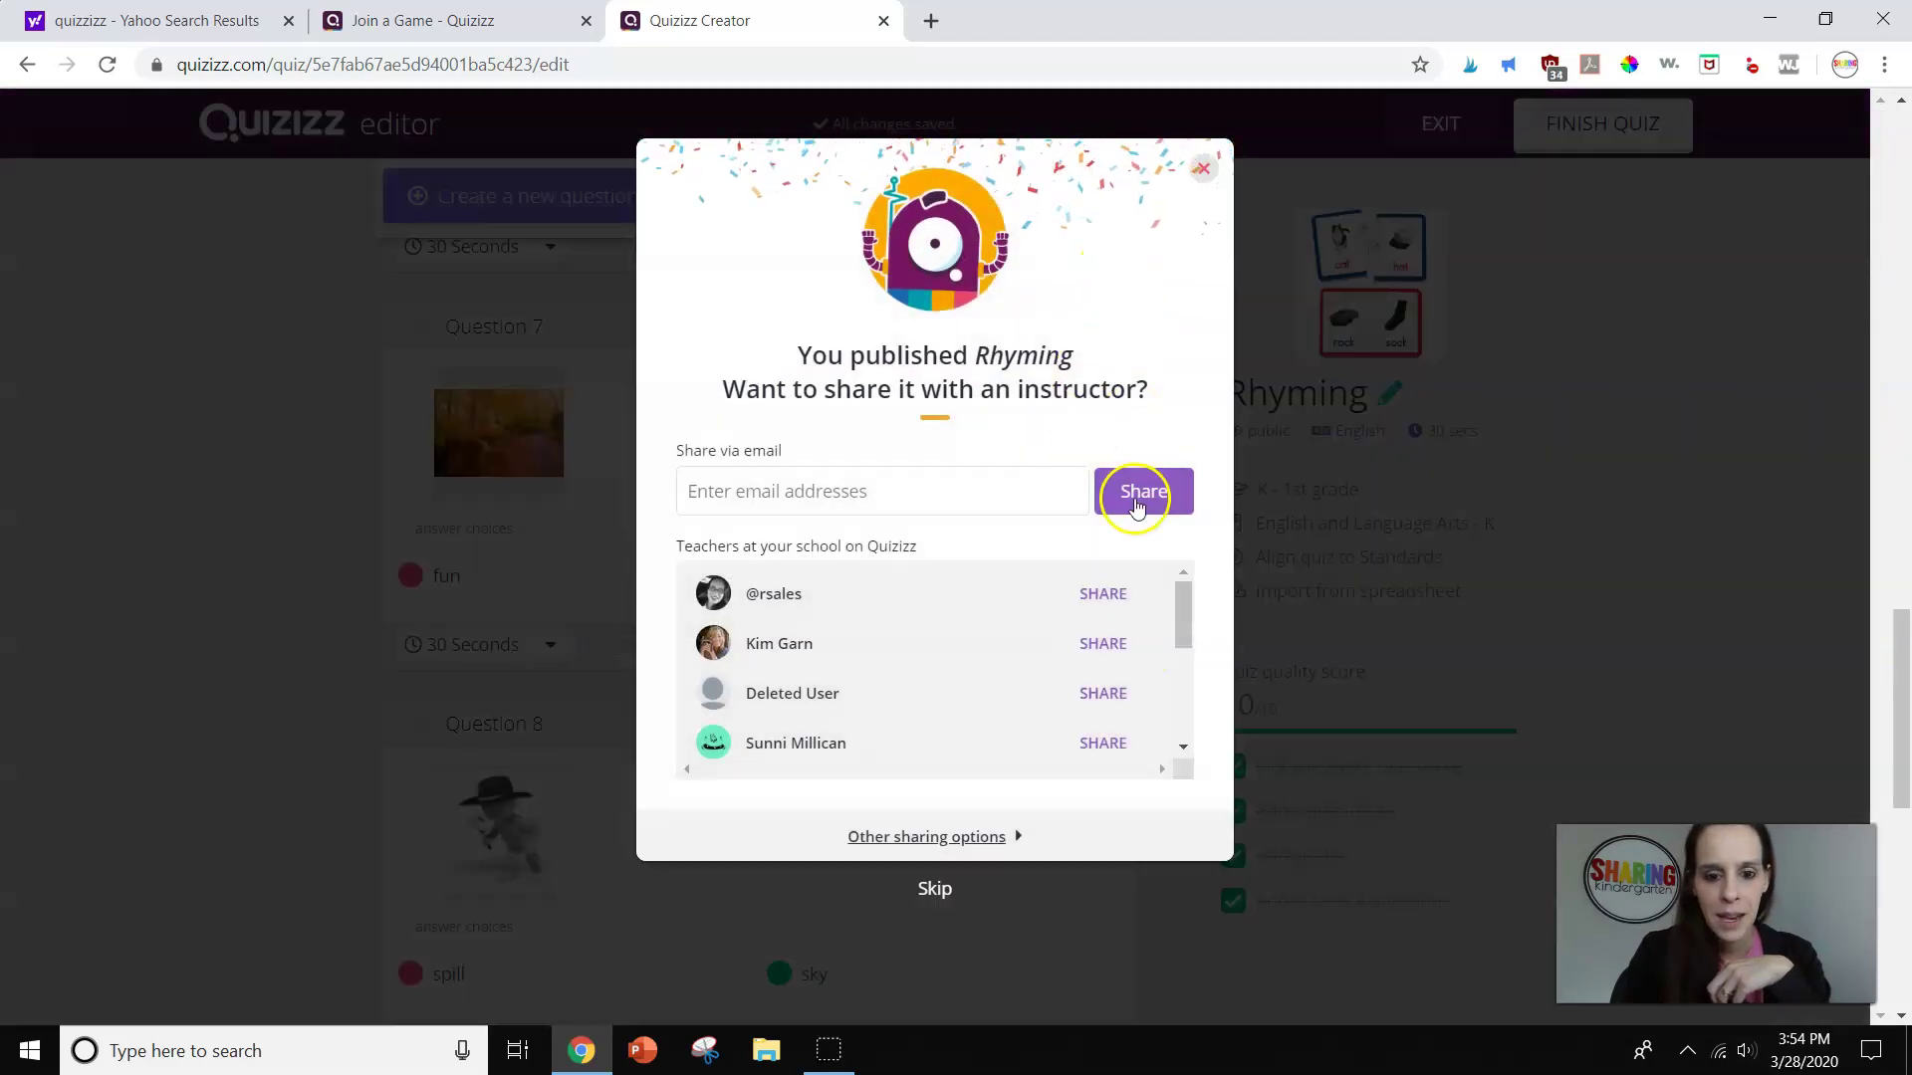
{"action": "left_click", "coordinate": [1203, 169]}
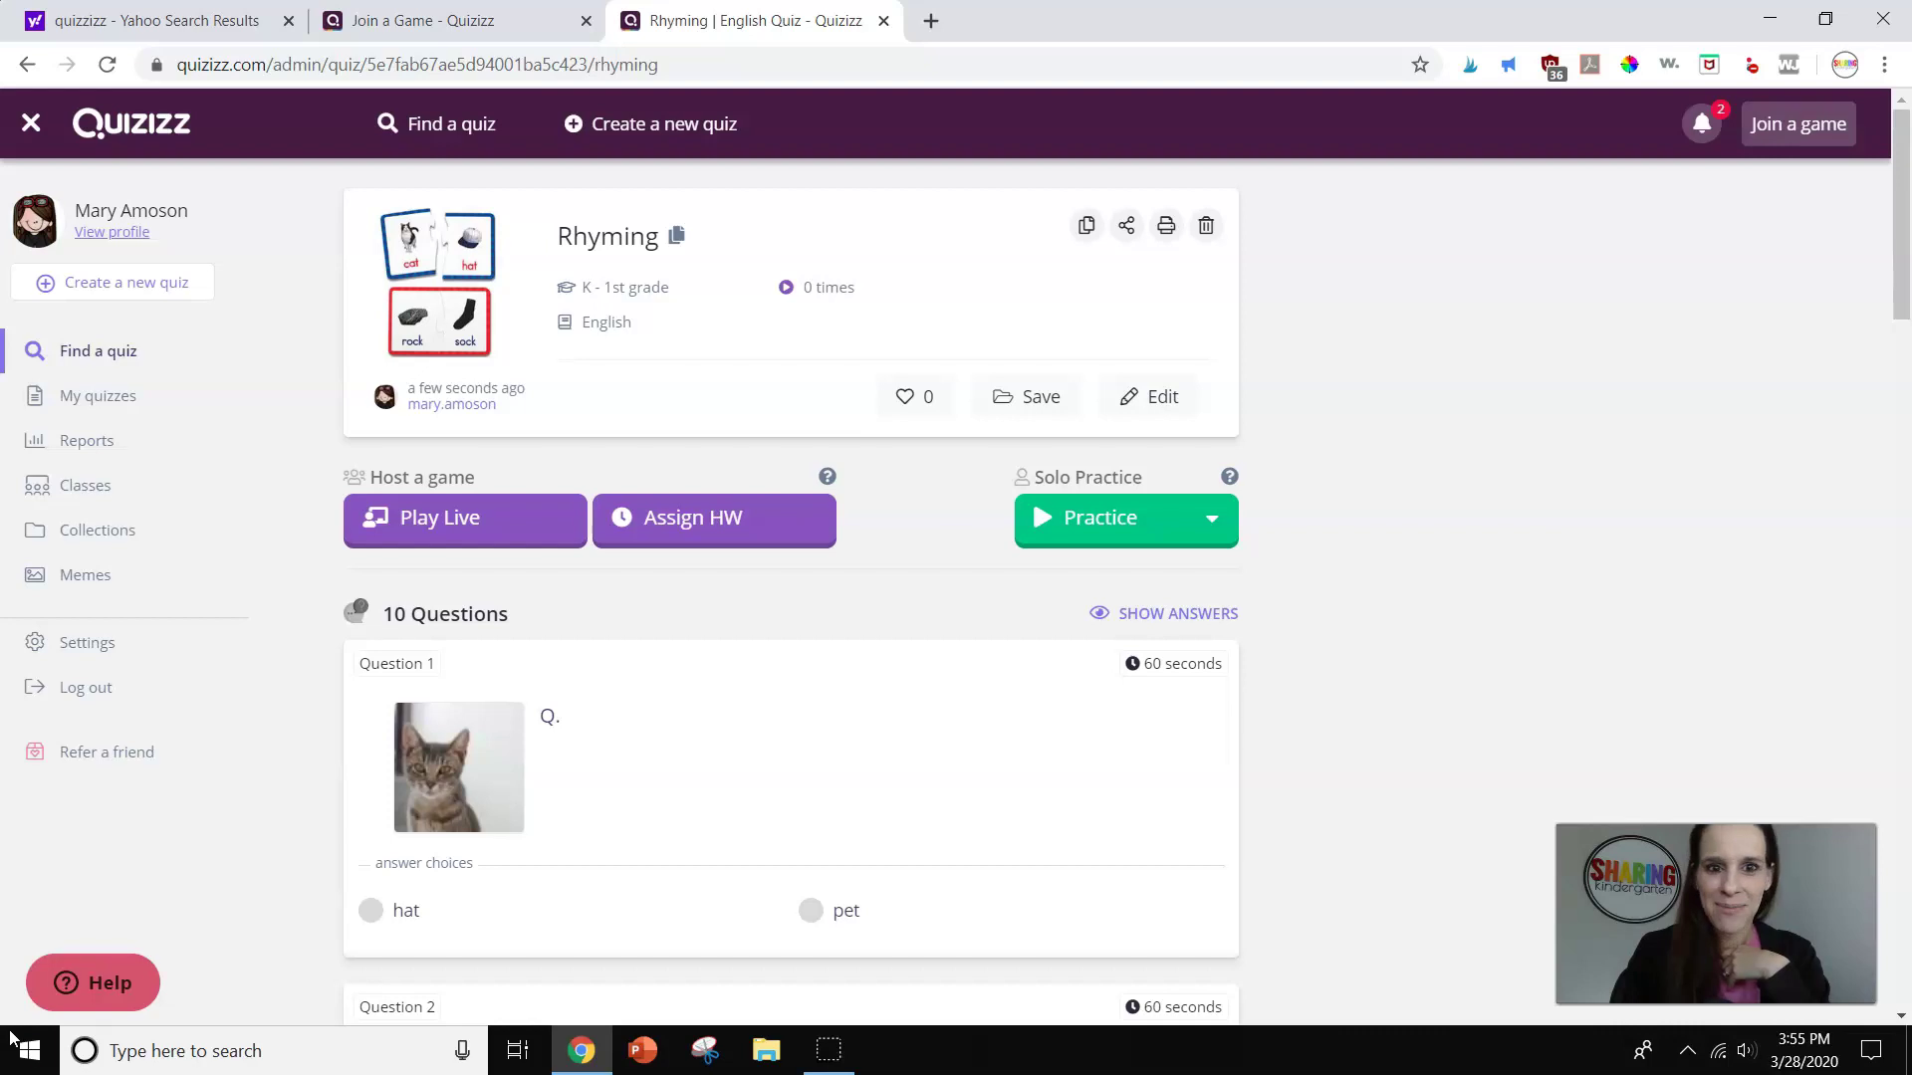
{"action": "left_click", "coordinate": [14, 1042]}
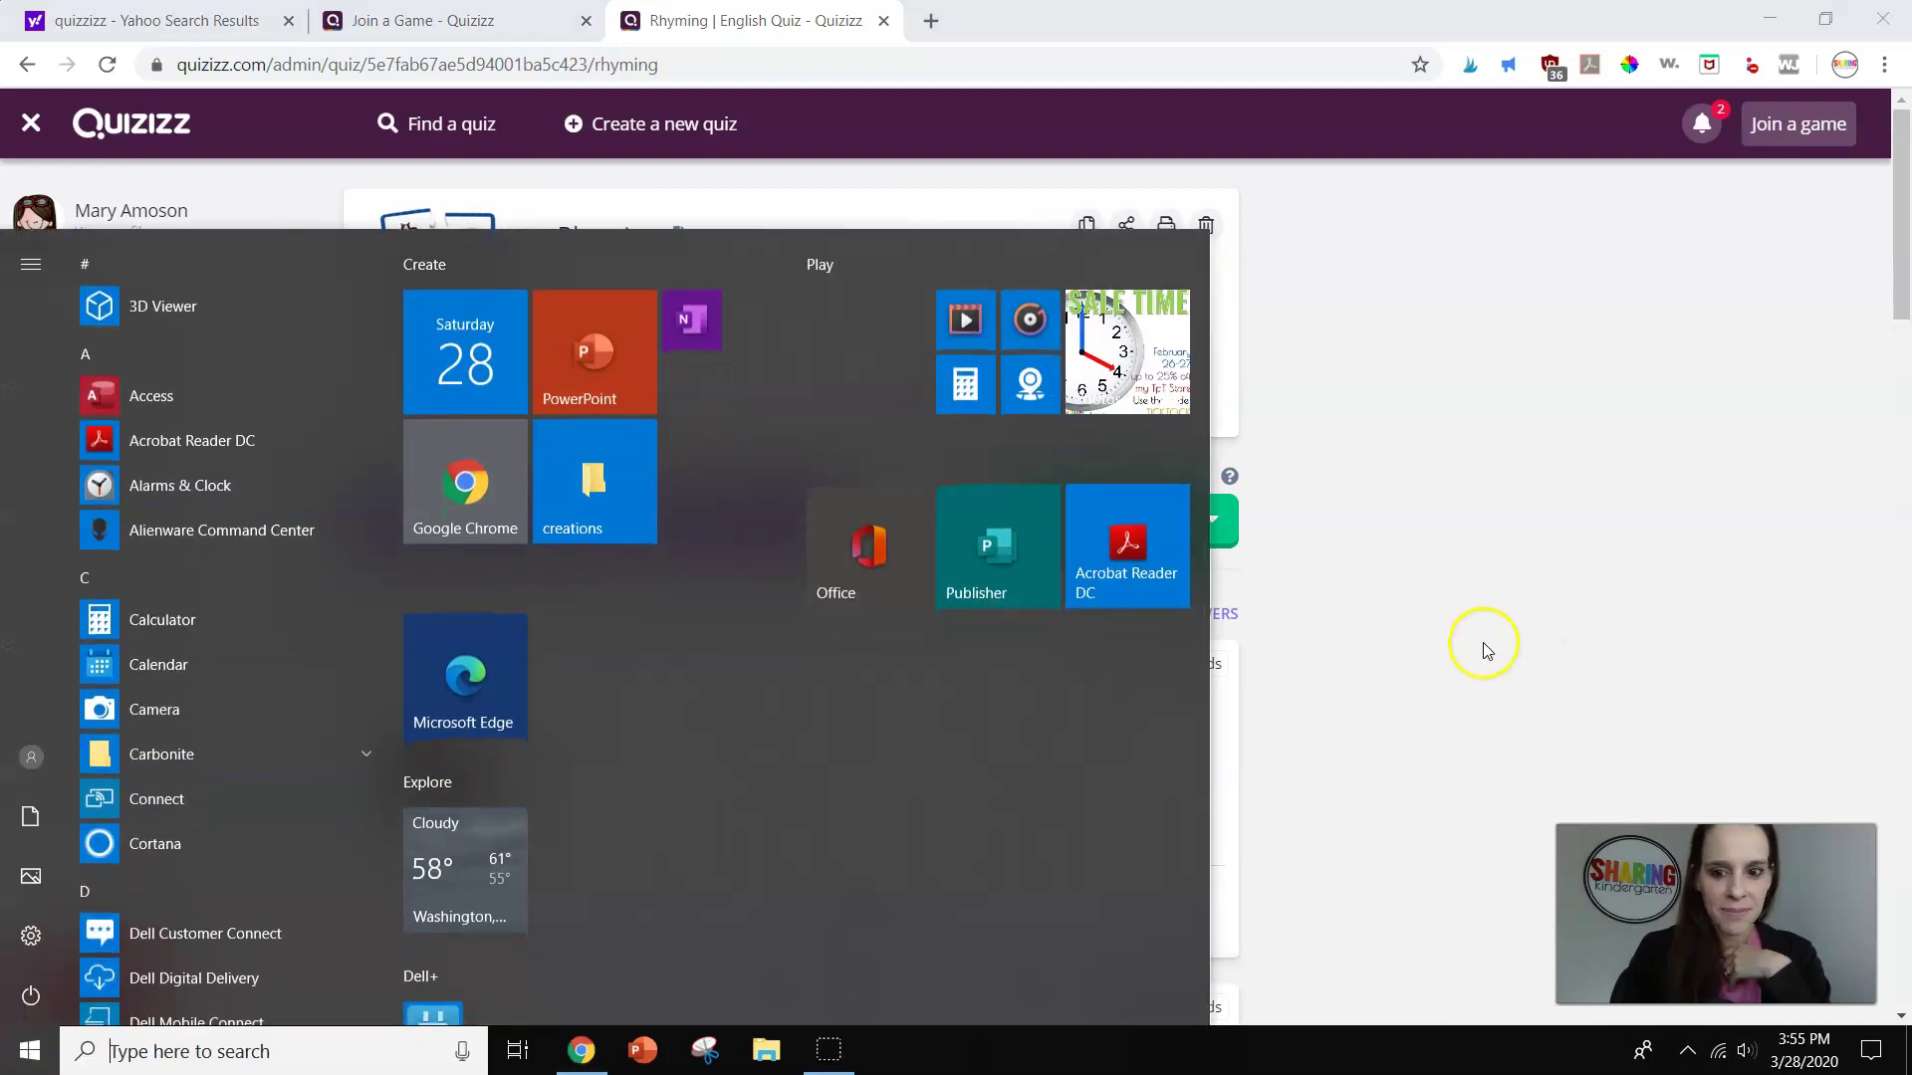
{"action": "left_click", "coordinate": [1484, 647]}
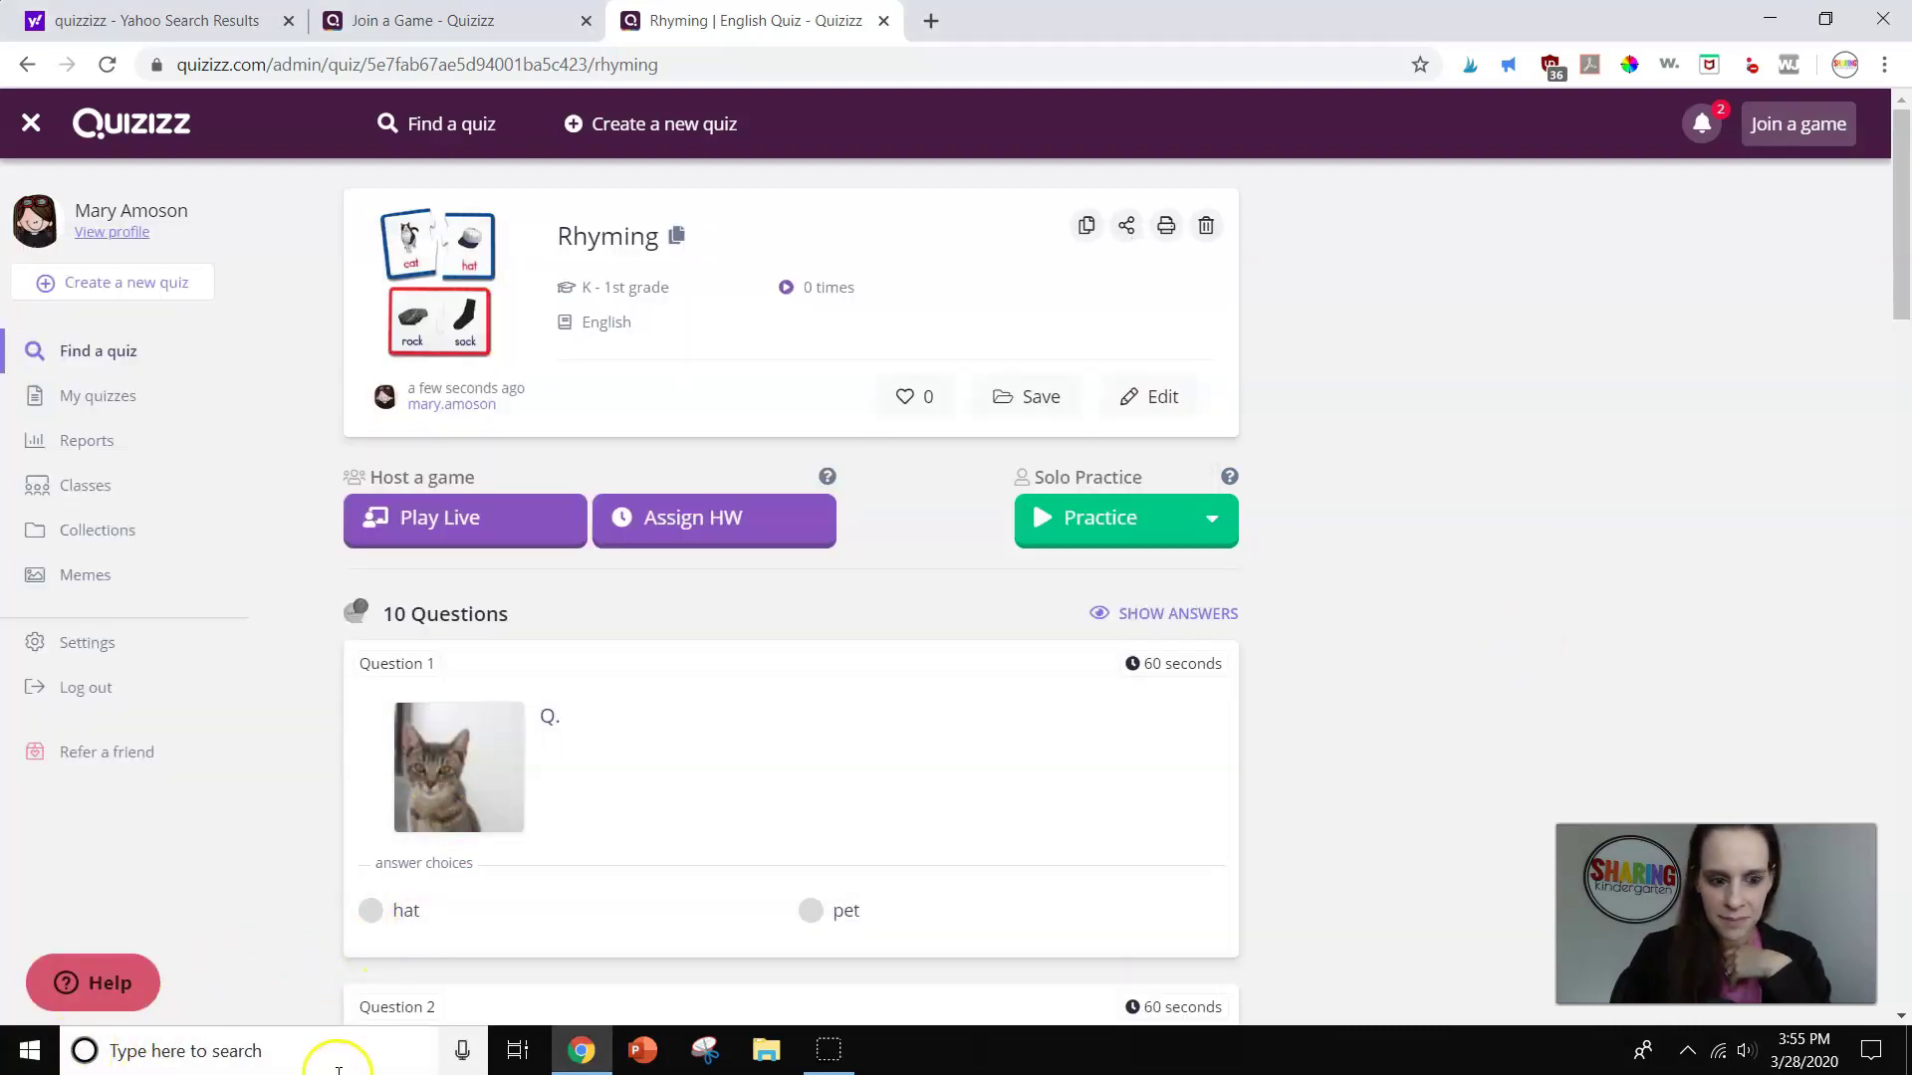